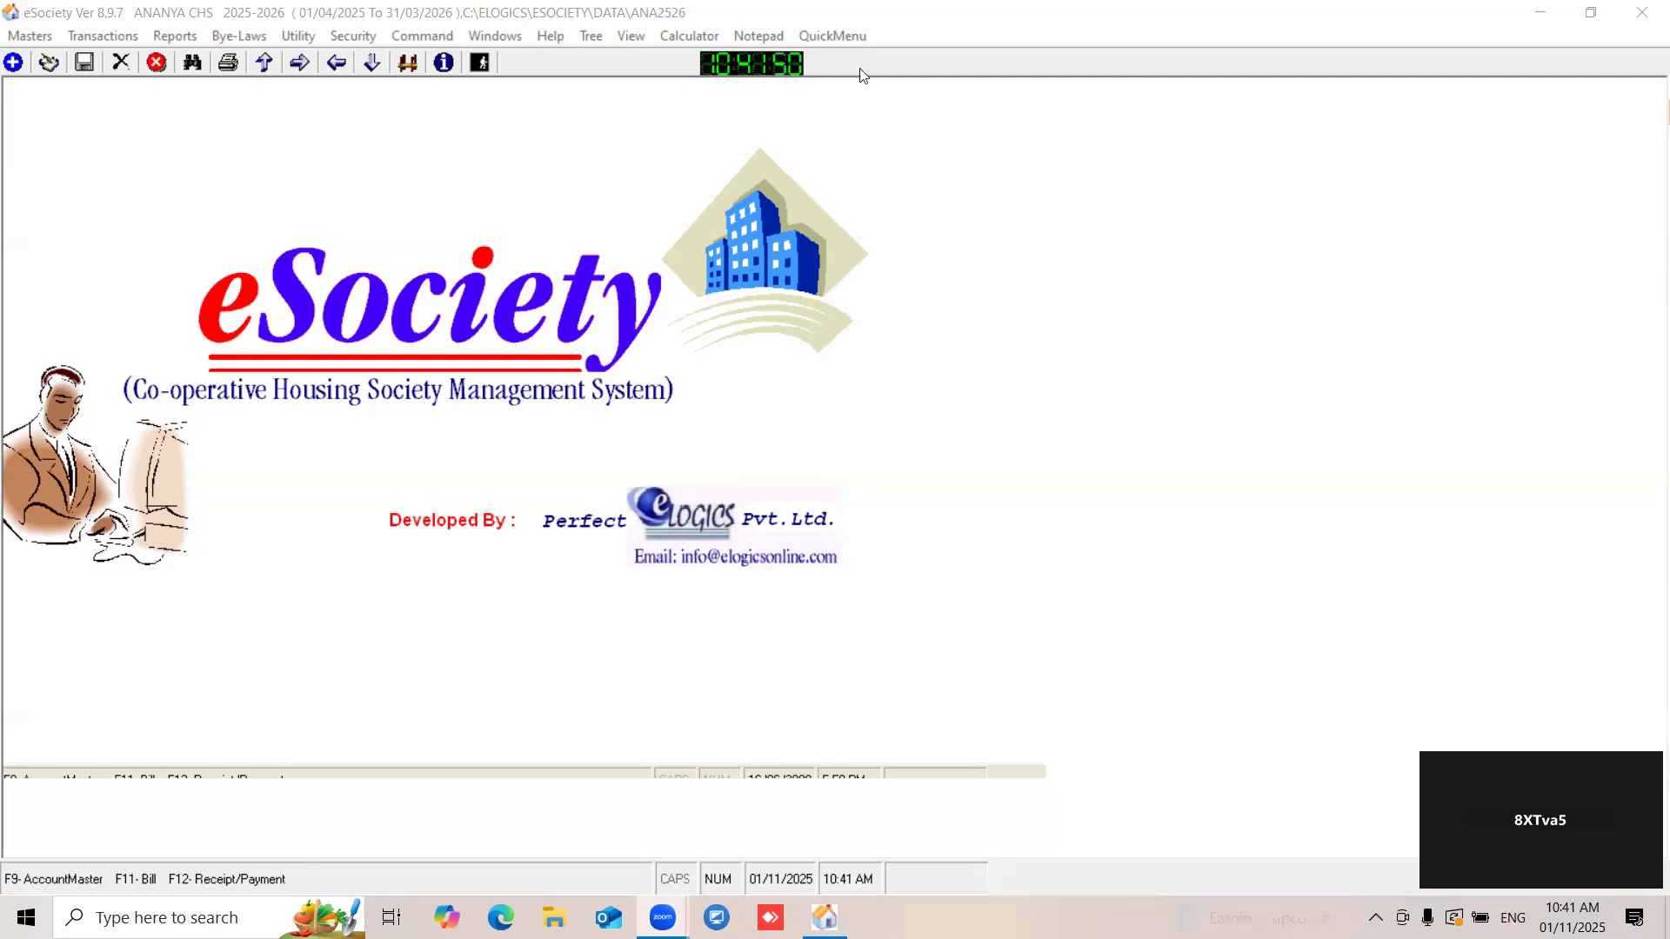
- Show the quick menu and open the Society Parameters for editing
click(845, 38)
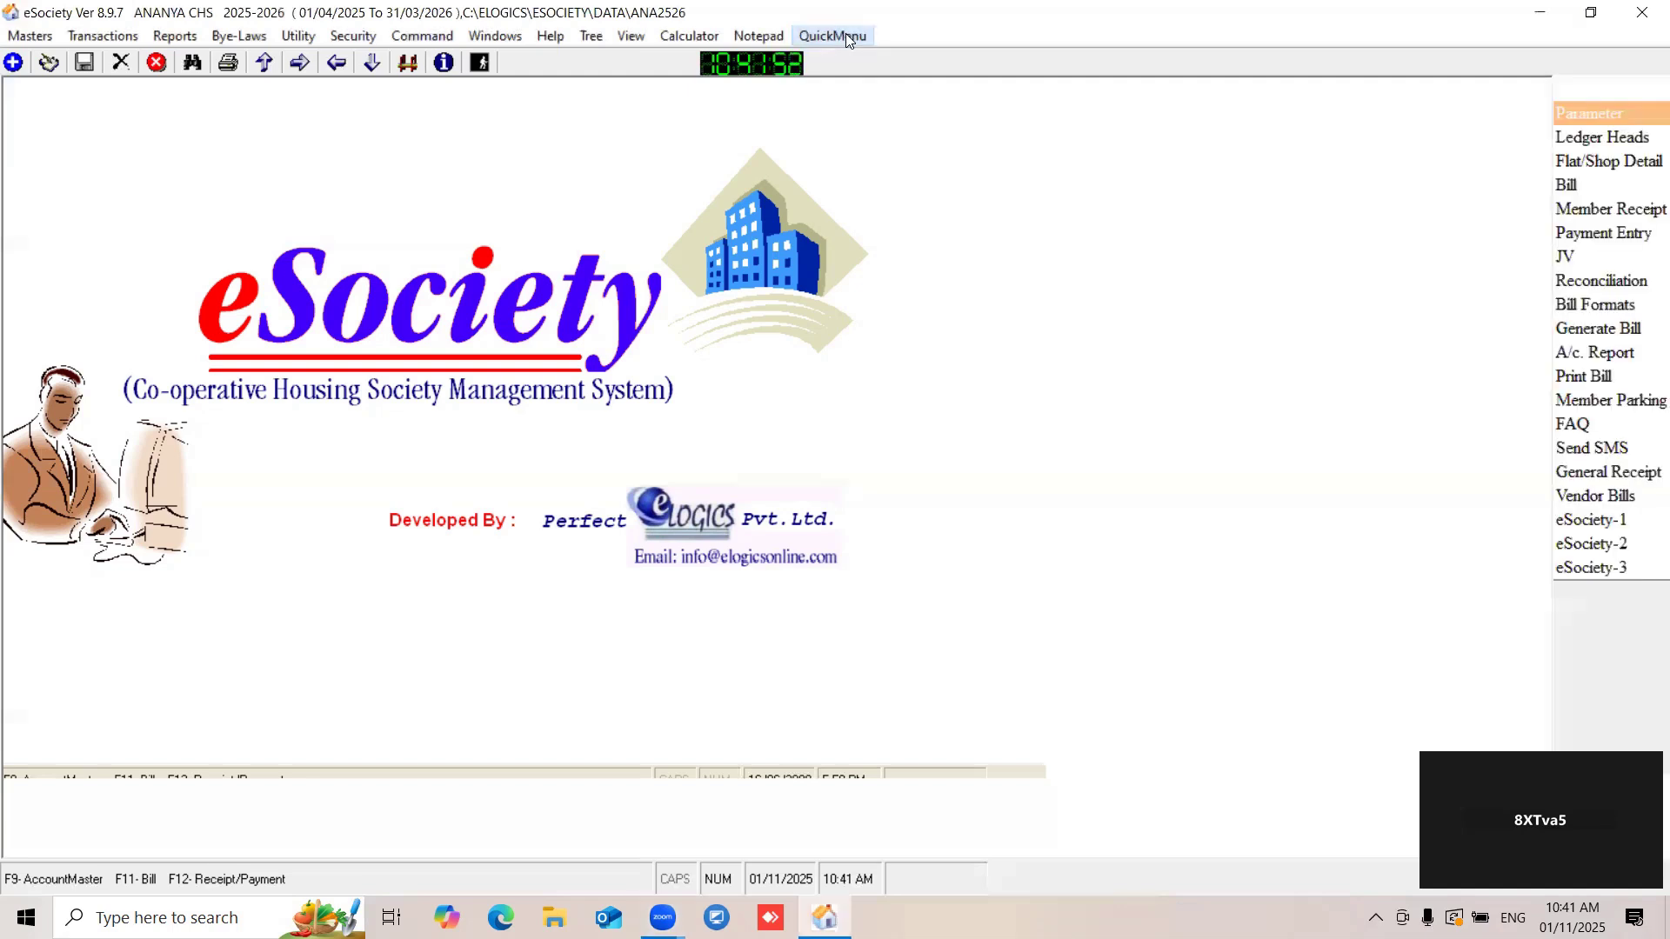
click(1602, 113)
drag(278, 91, 431, 101)
drag(397, 459, 212, 456)
click(49, 62)
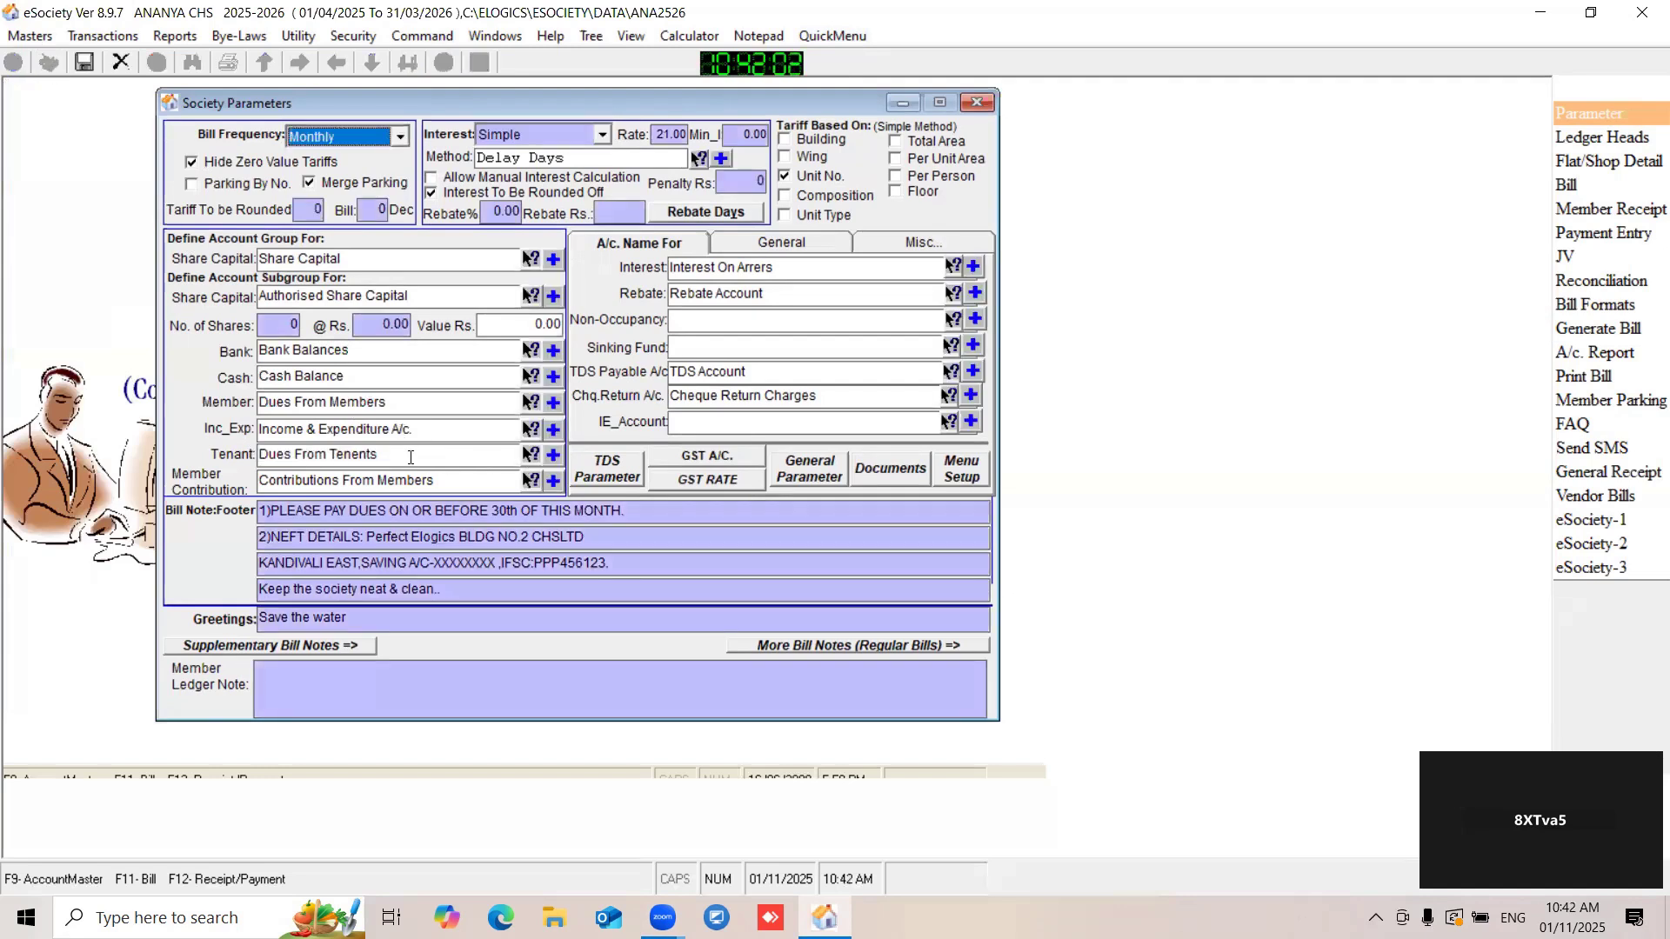
- Look up "dues" for the Tenant account subgroup, keep Dues From Tenents, and save and close the society parameters
click(527, 458)
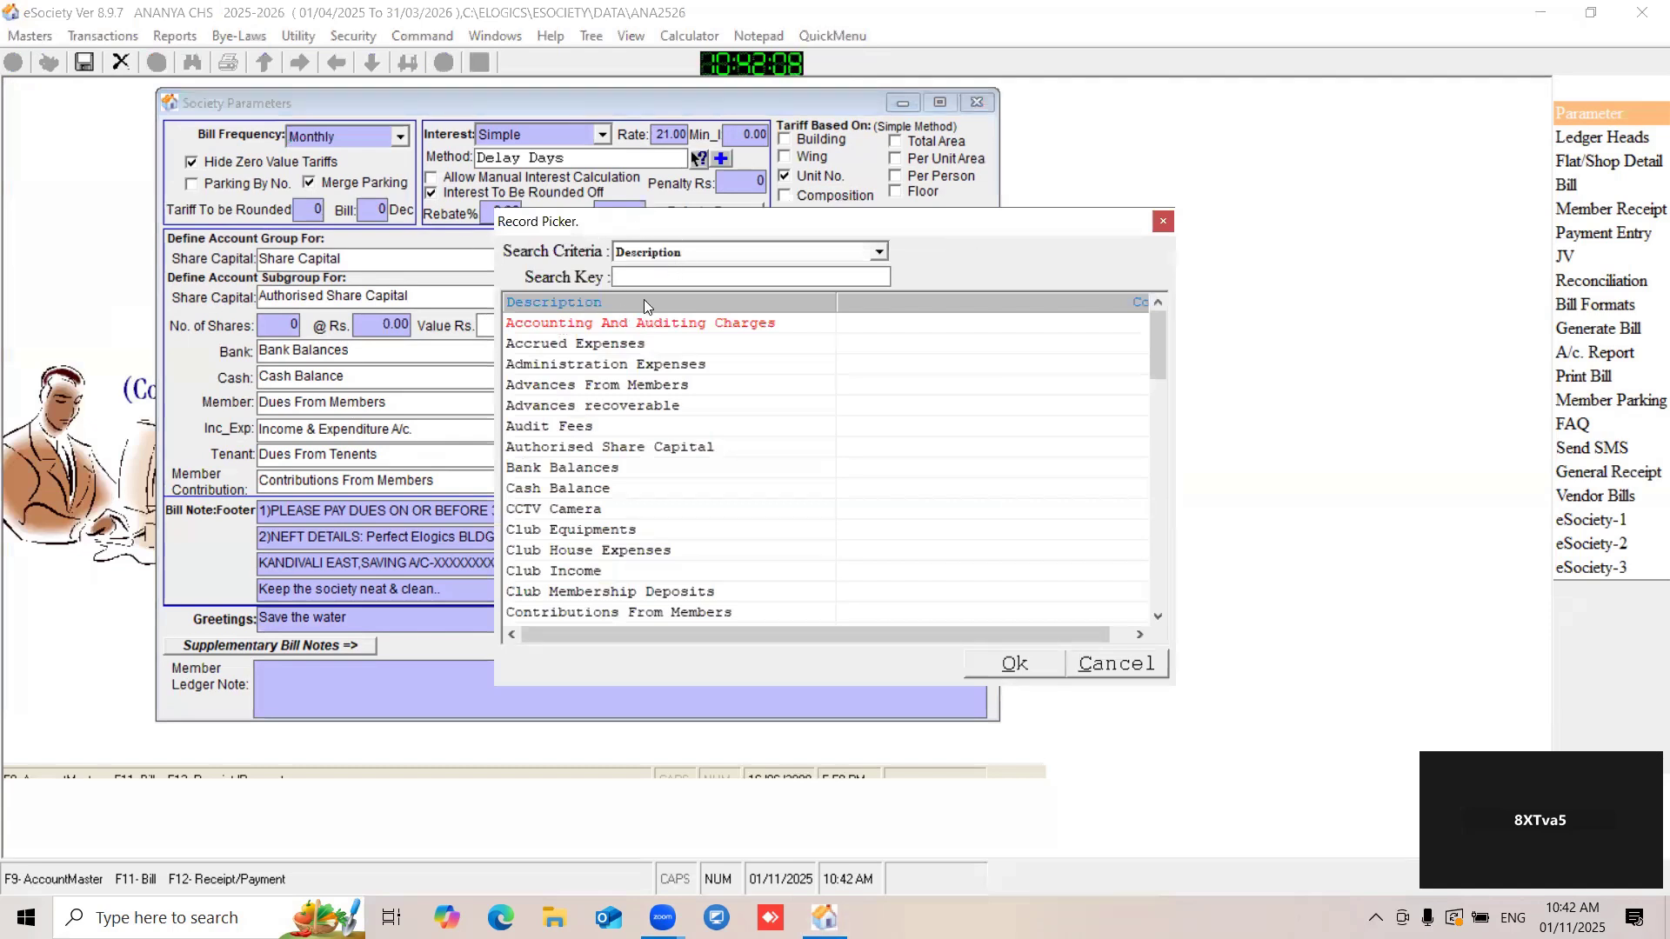
text(dues)
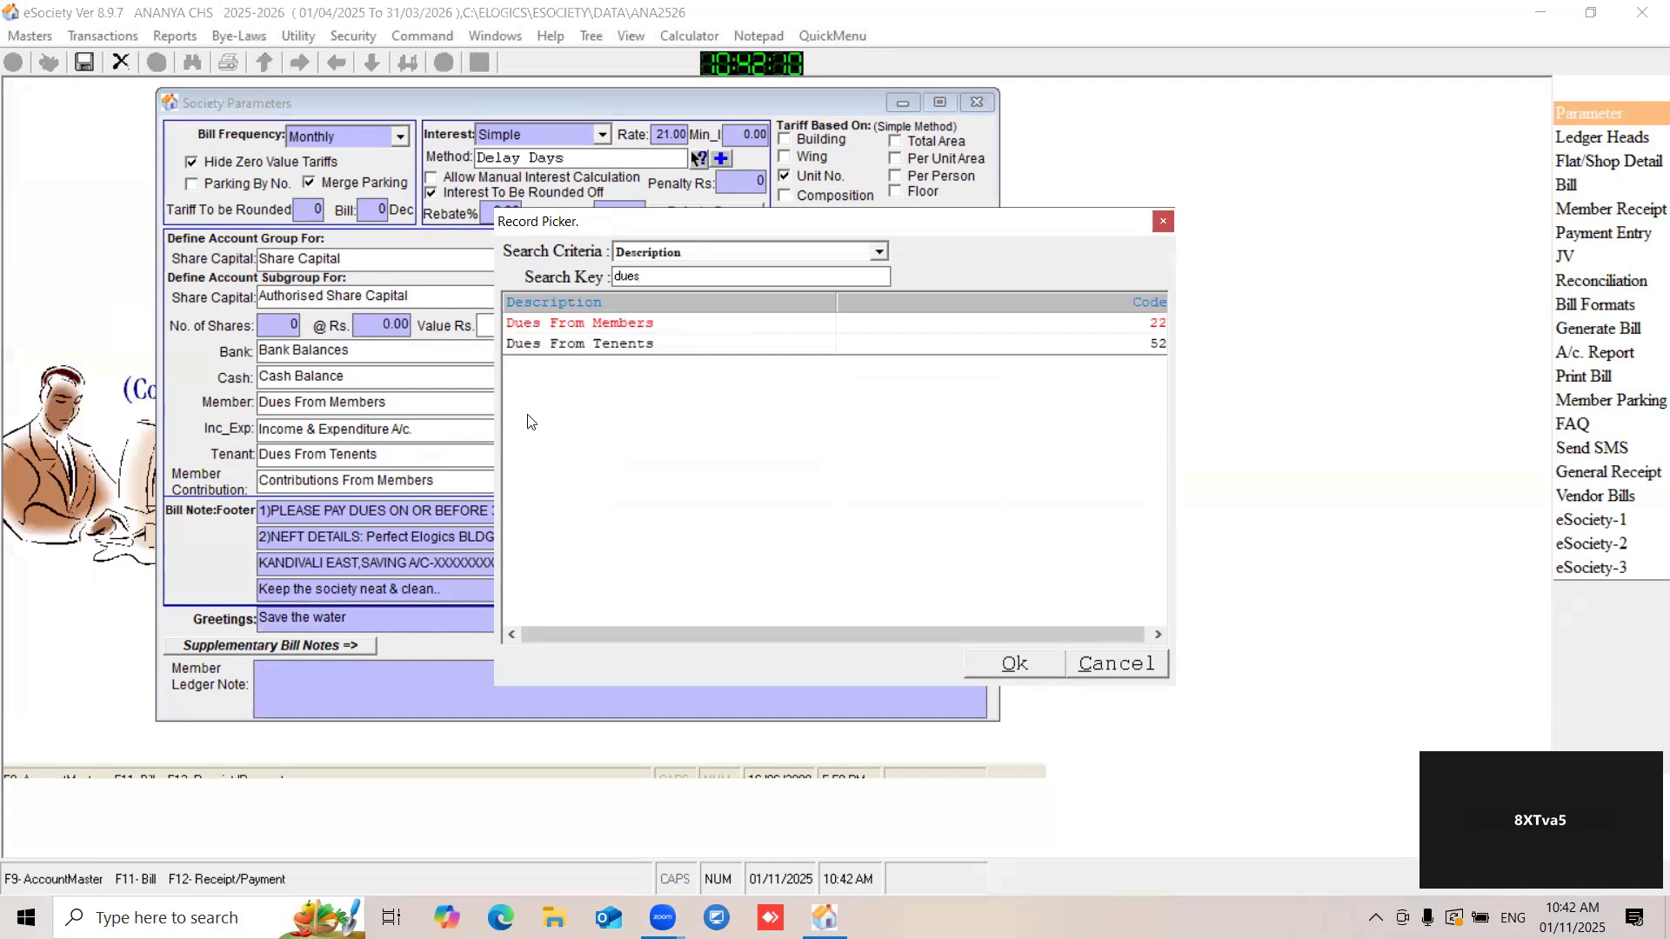
key(Escape)
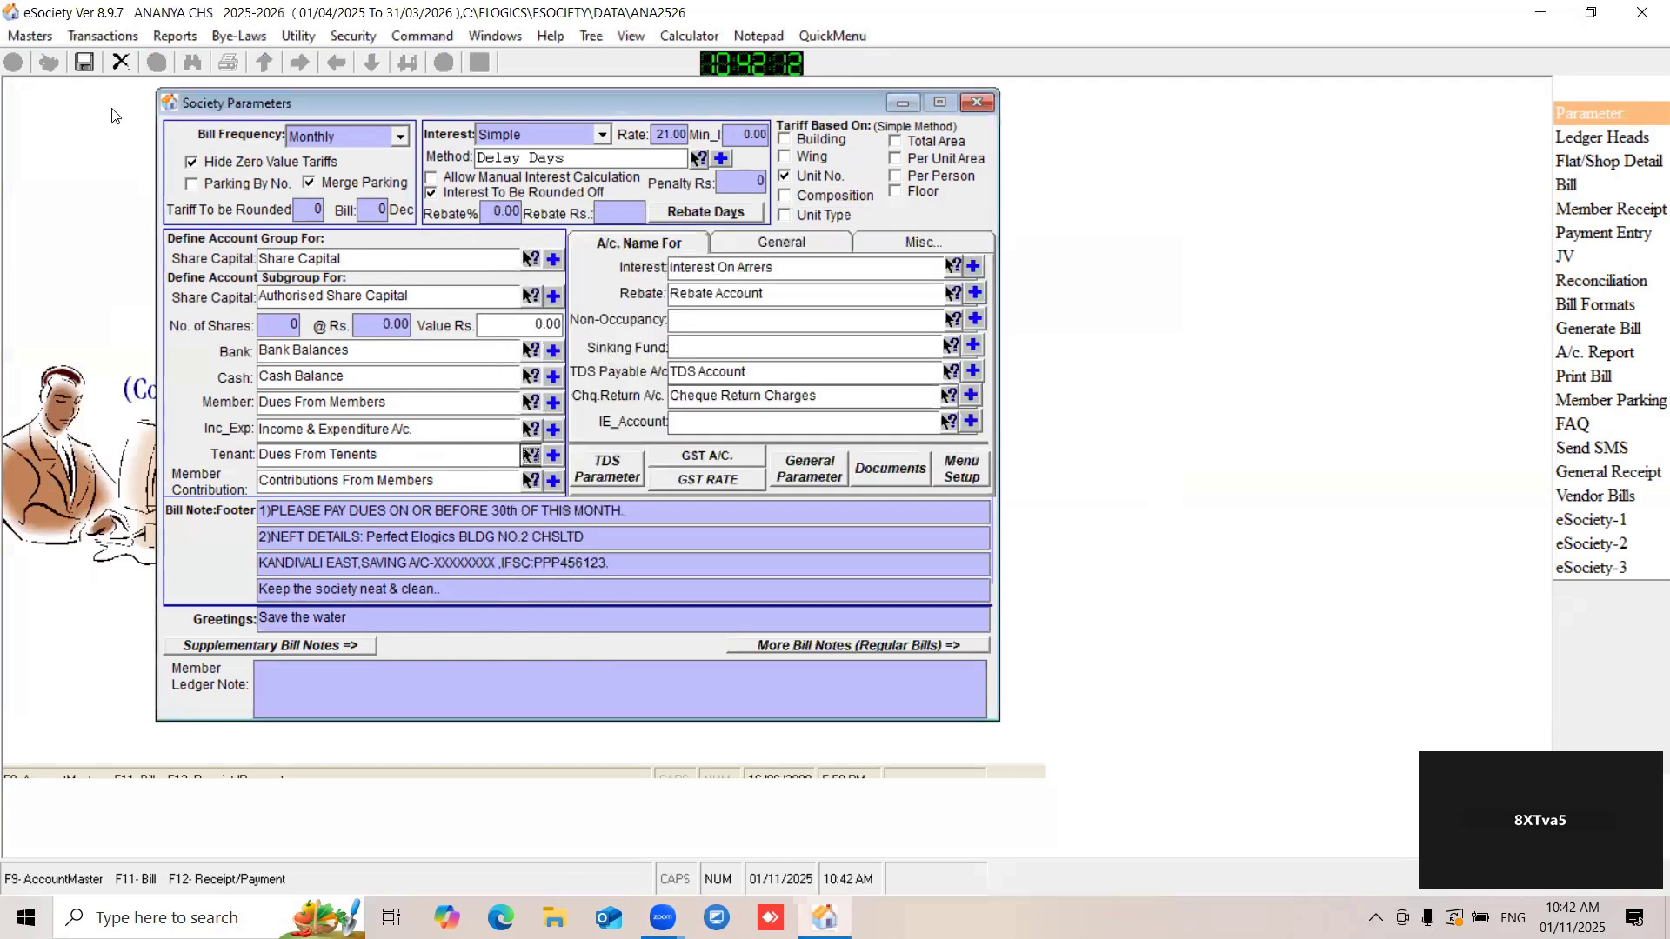
click(83, 61)
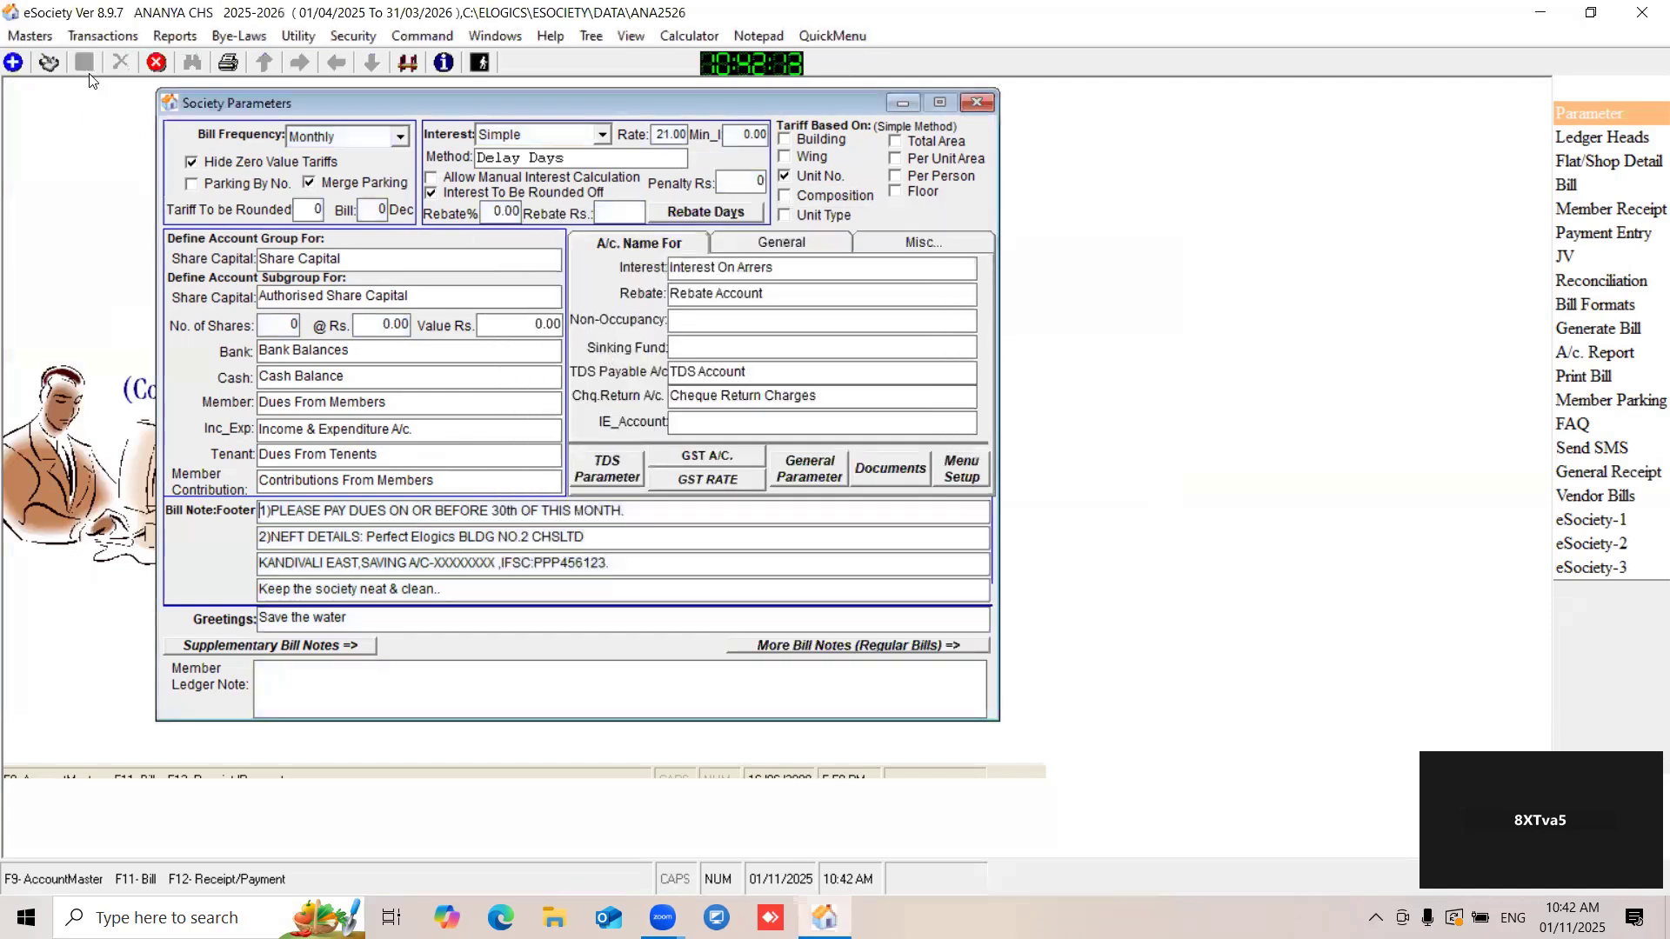
click(977, 104)
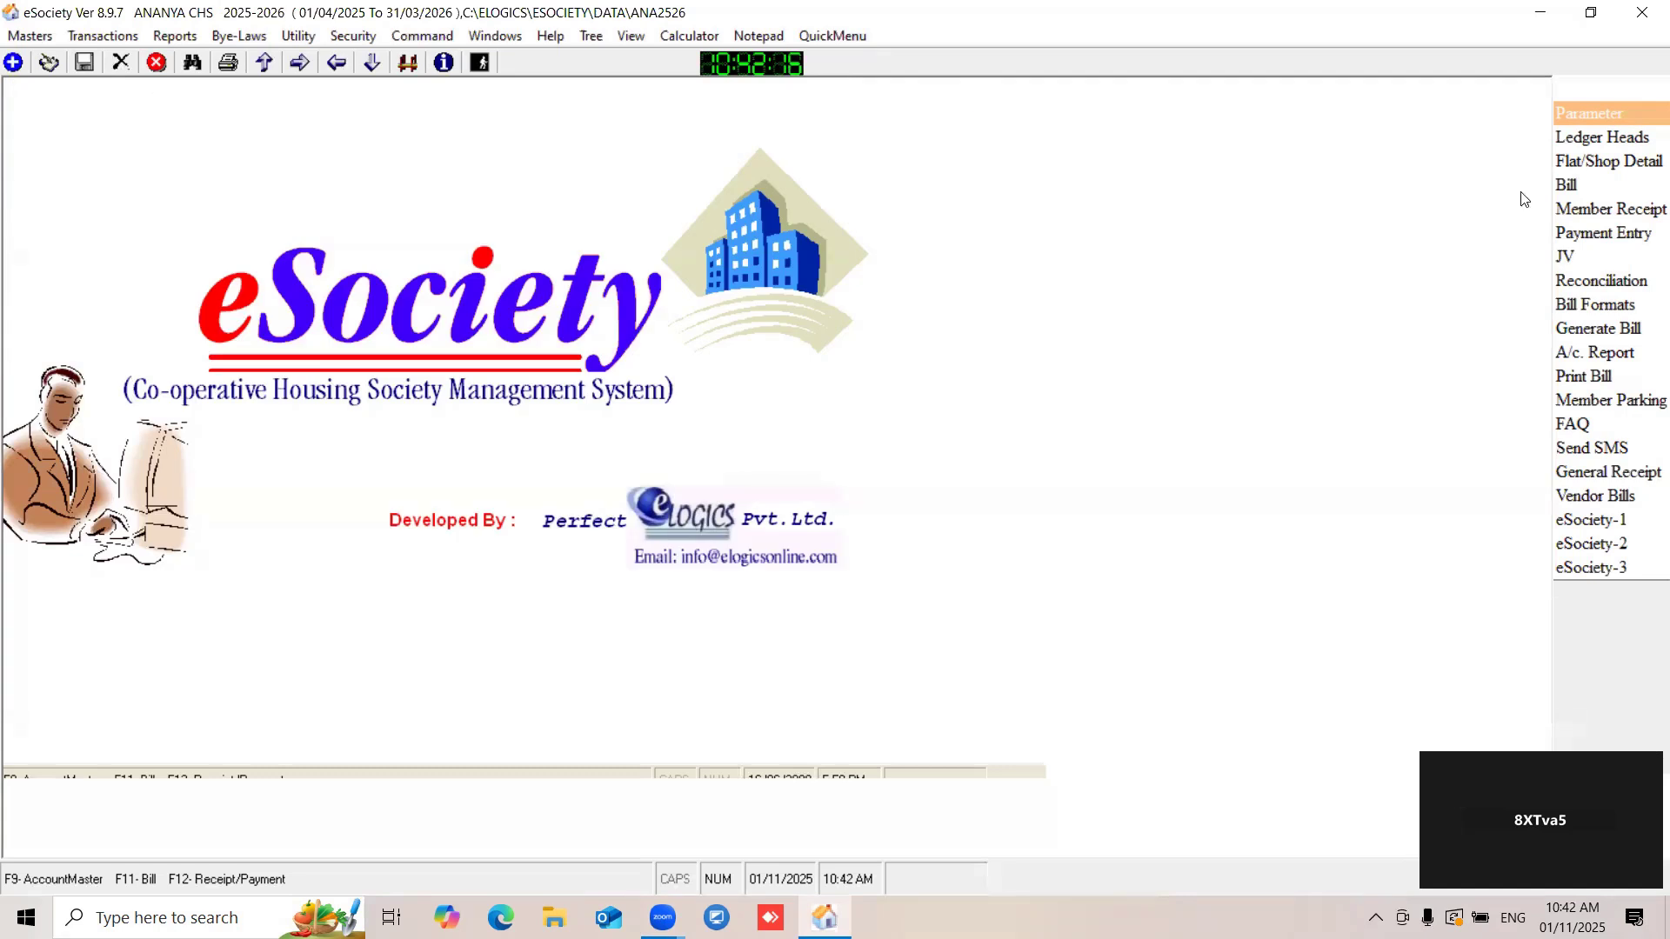
- Start a new ledger head in the Account Master and enter the tenant's full name as its particulars
click(1610, 139)
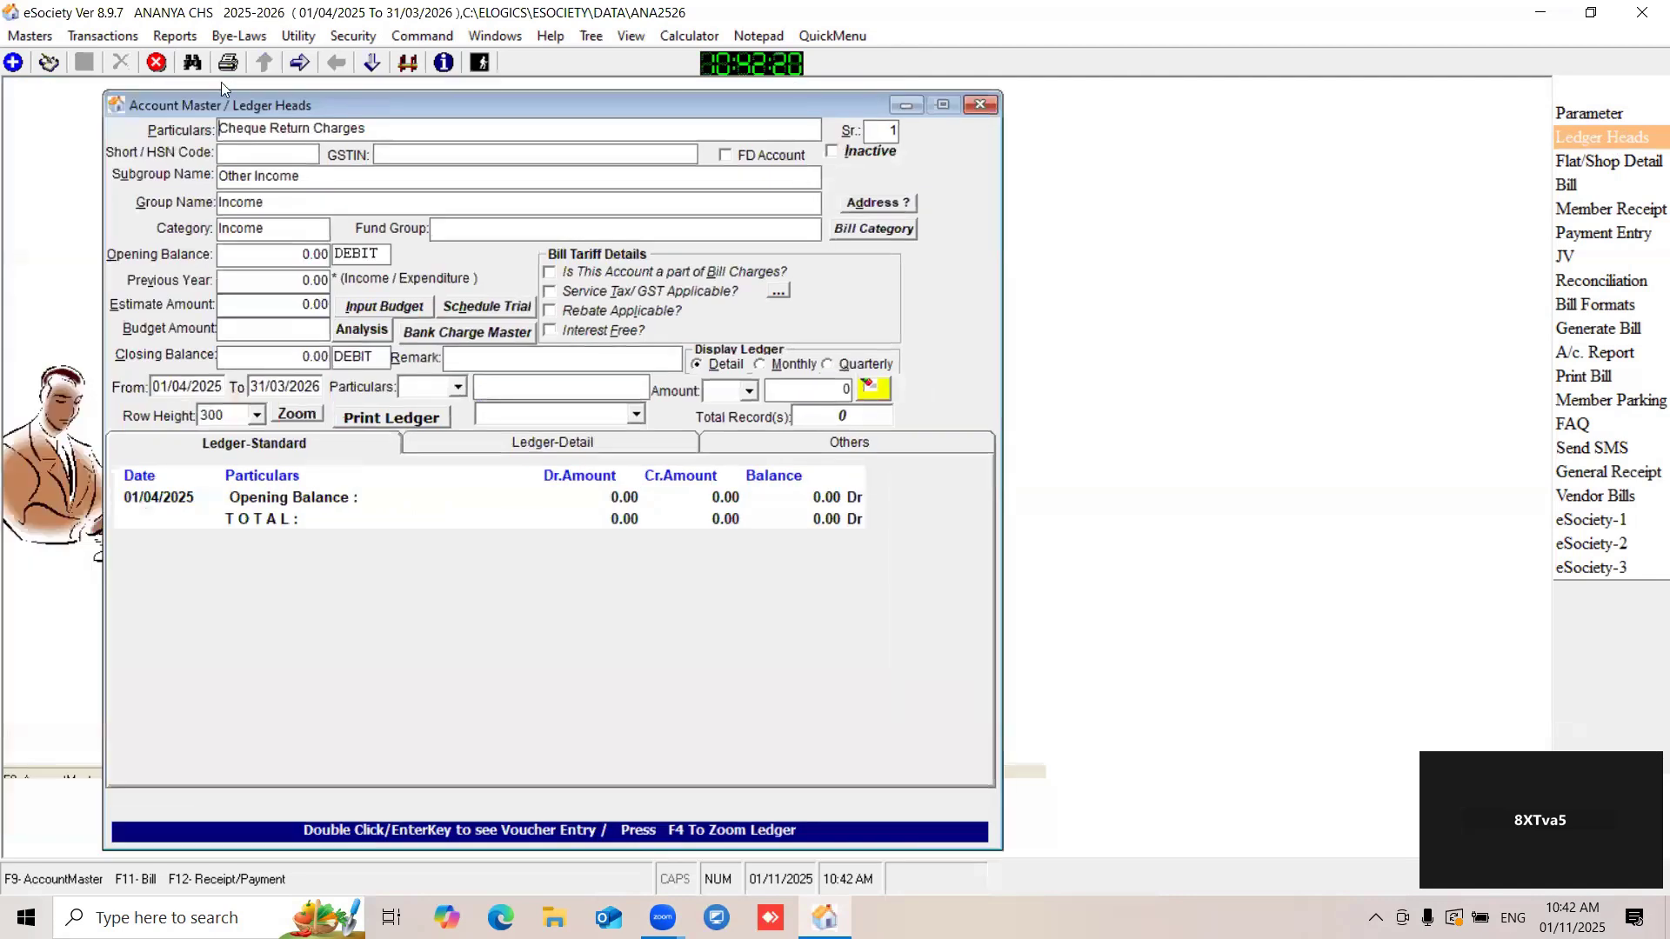
click(12, 64)
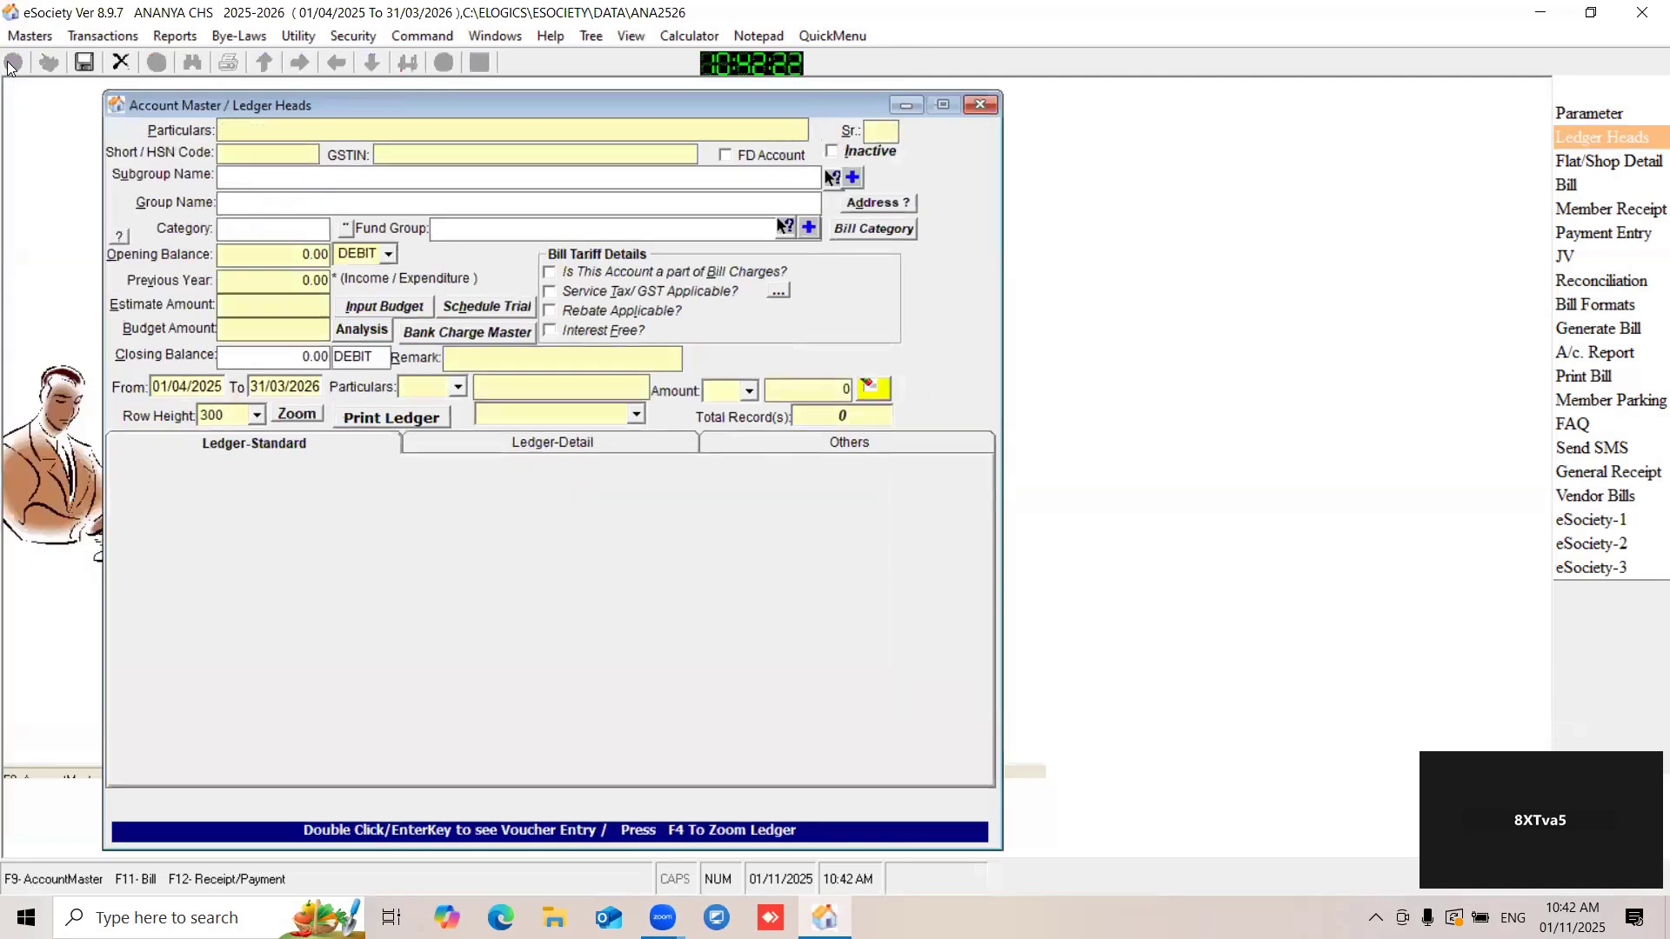
drag(179, 105, 236, 88)
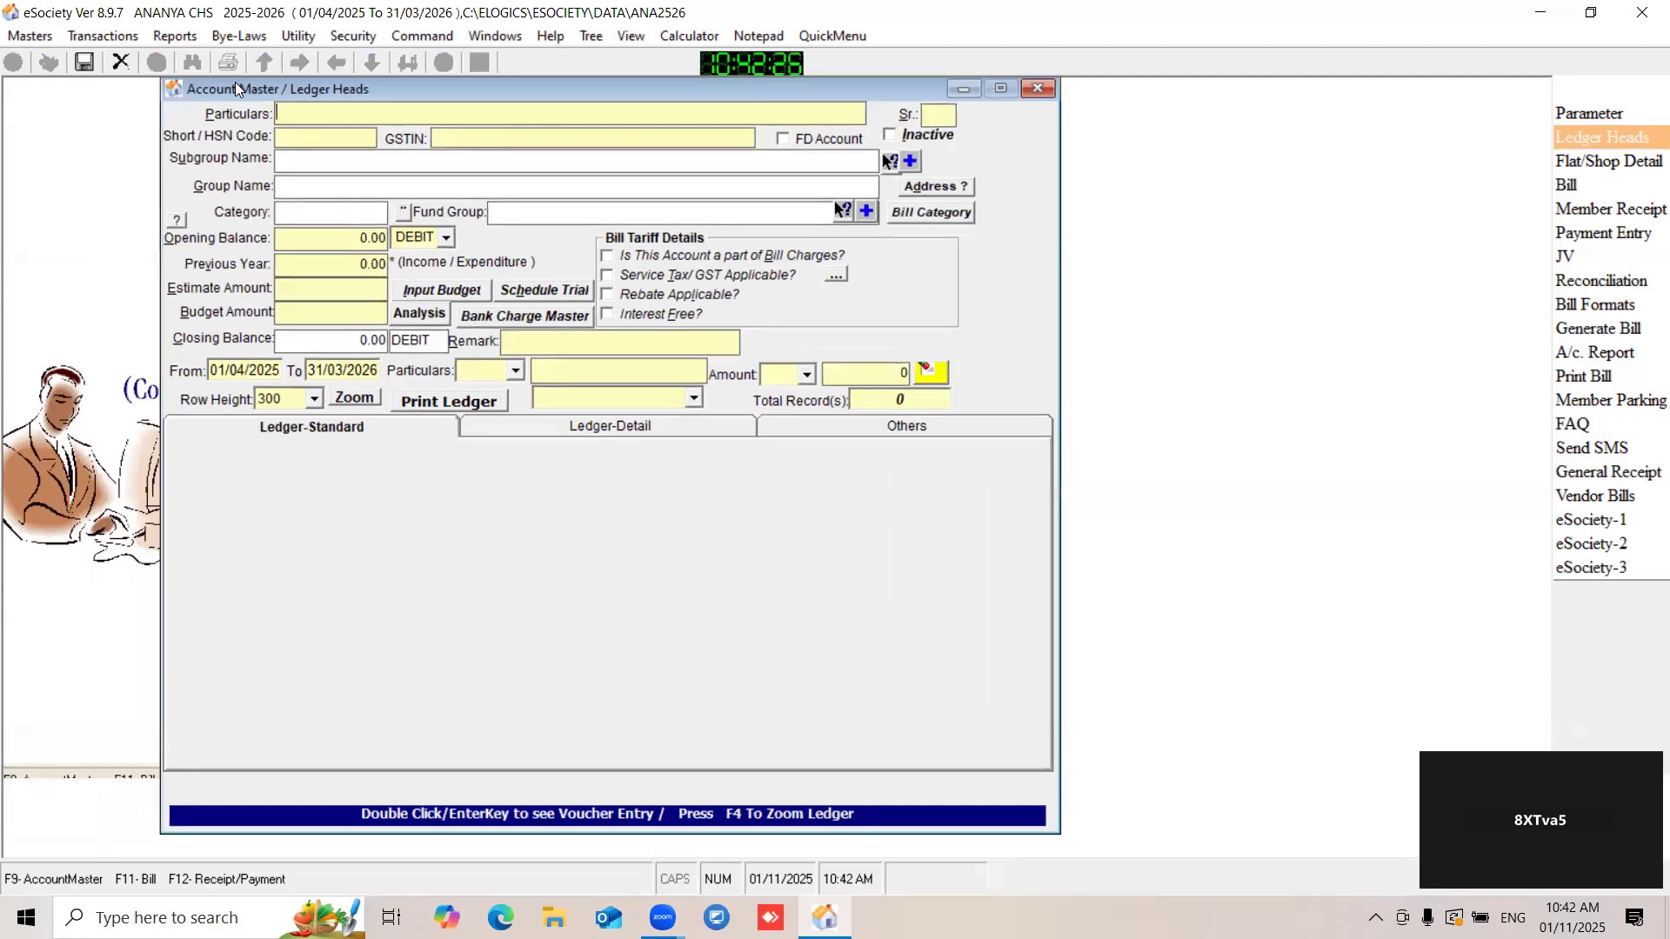
key(Caps_Lock)
key(Caps_Lock)
key(Caps_Lock)
key(Caps_Lock)
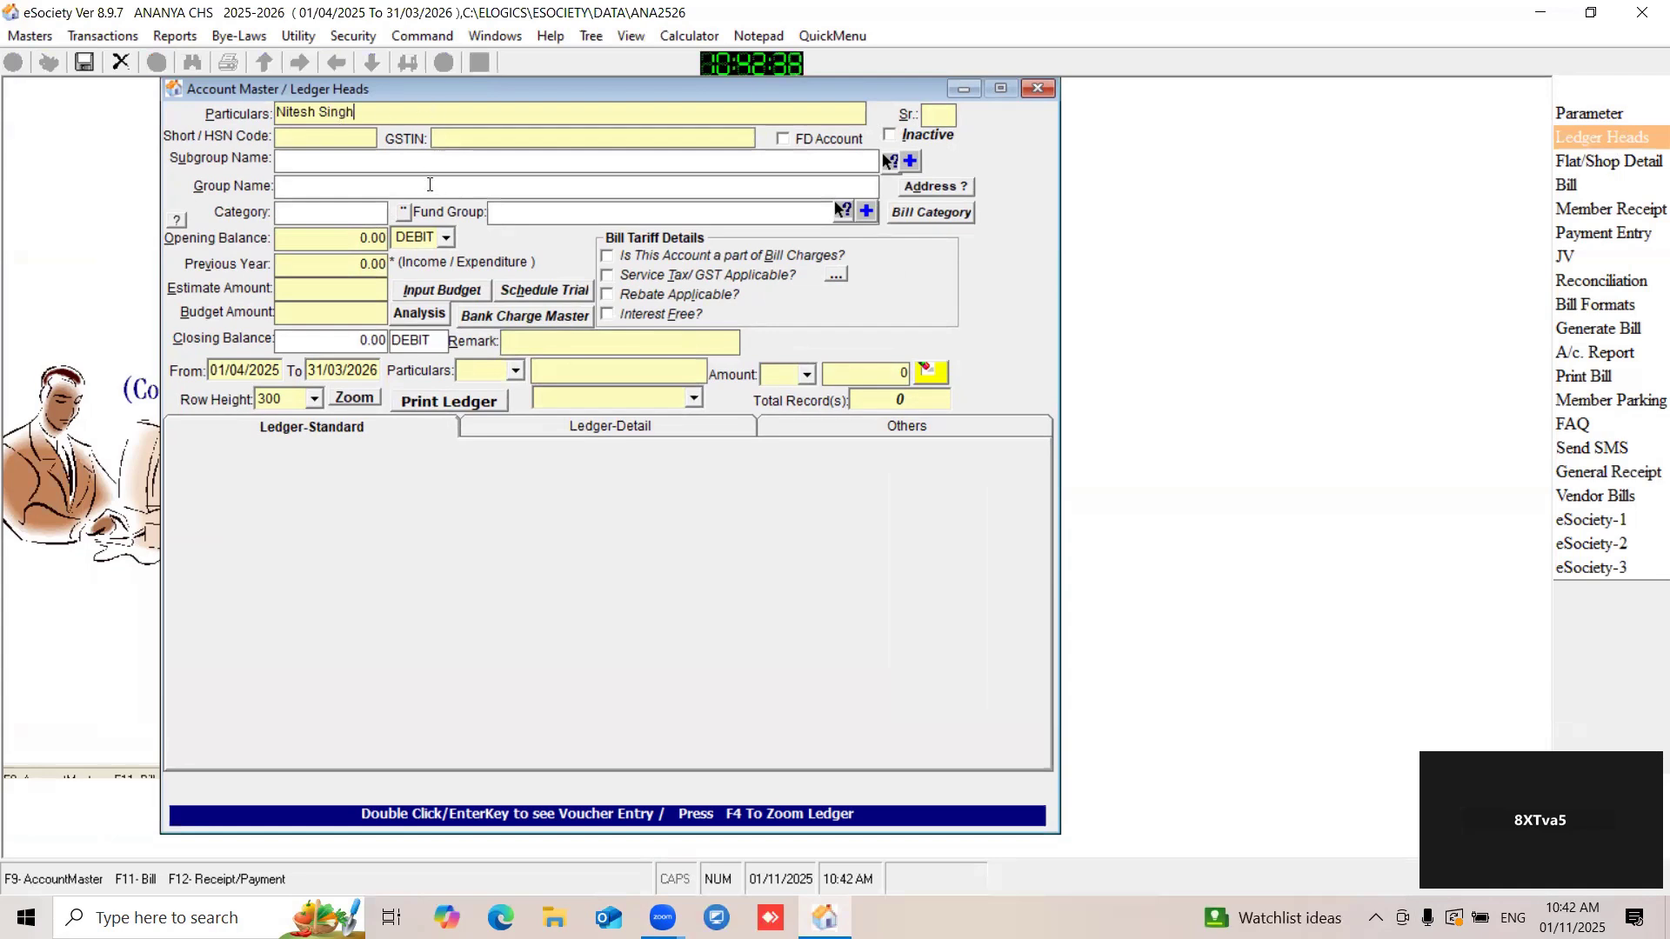
- Assign the new ledger head to the Dues From Tenents subgroup, then save and close the Account Master
click(889, 163)
text(du)
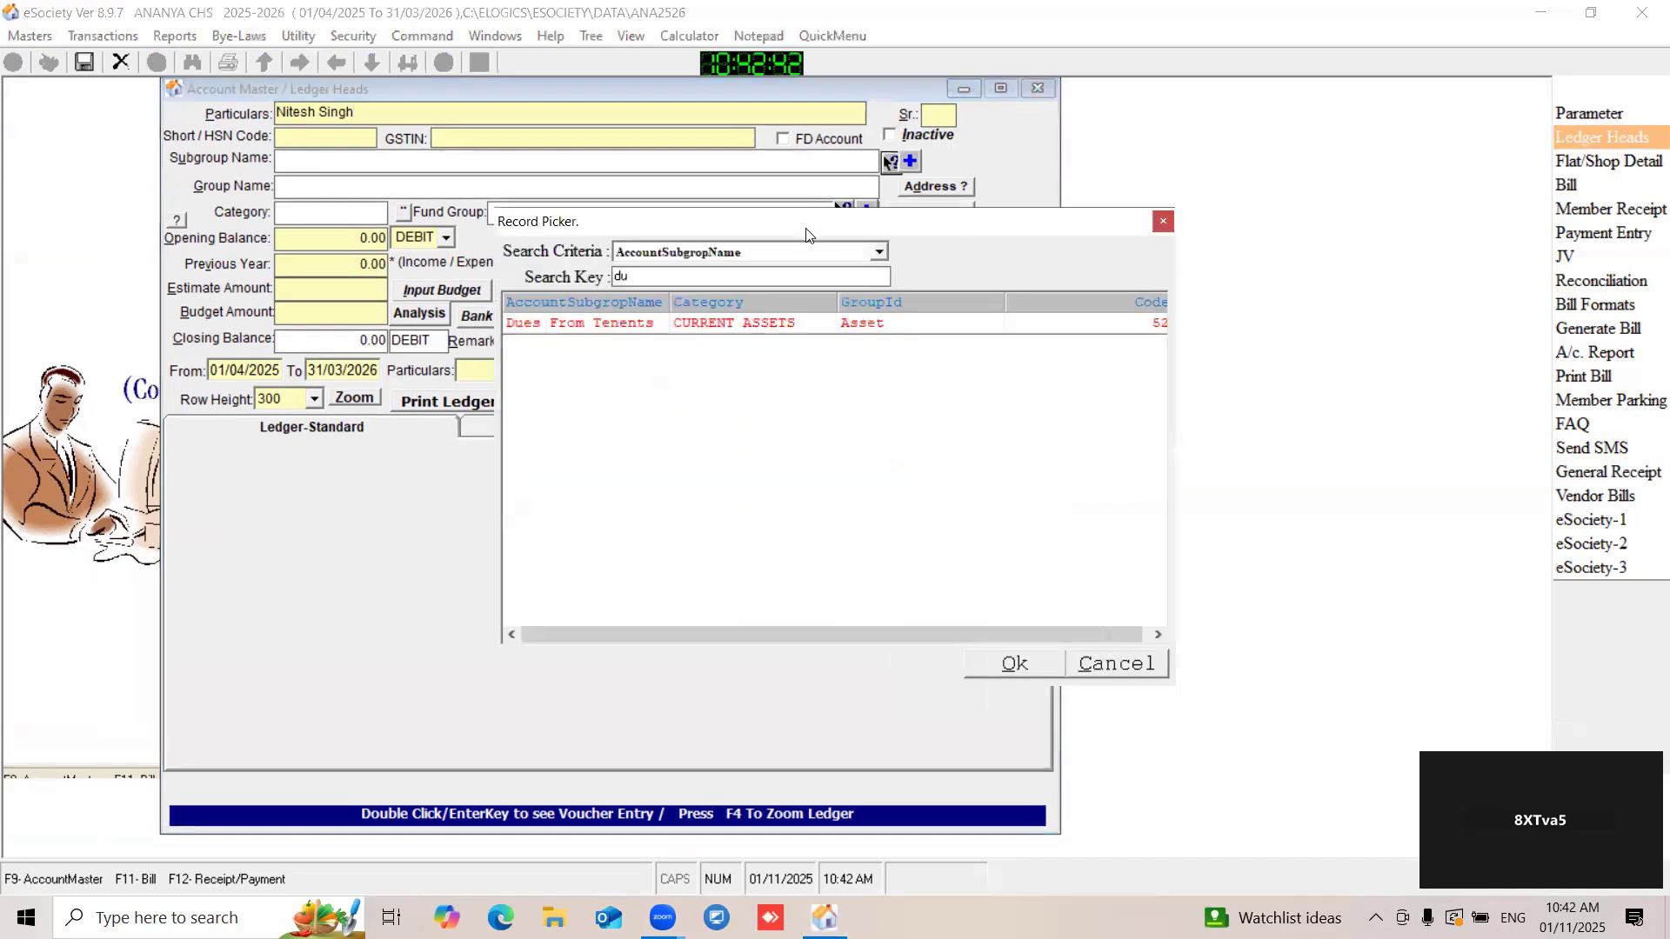
key(Escape)
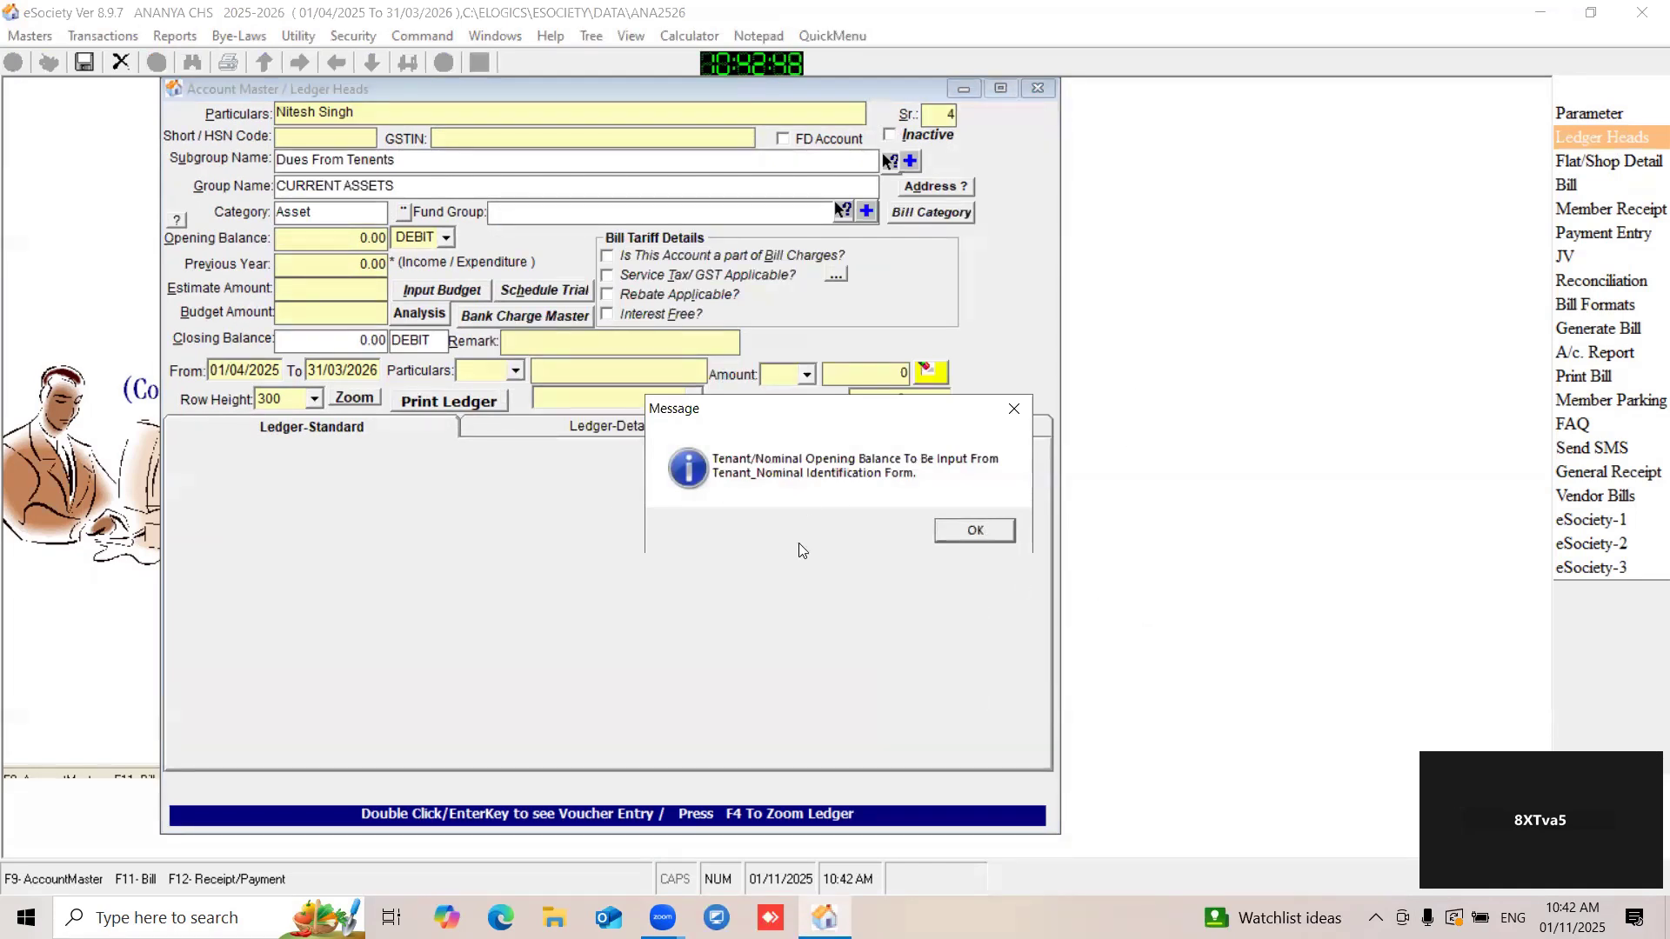
click(972, 531)
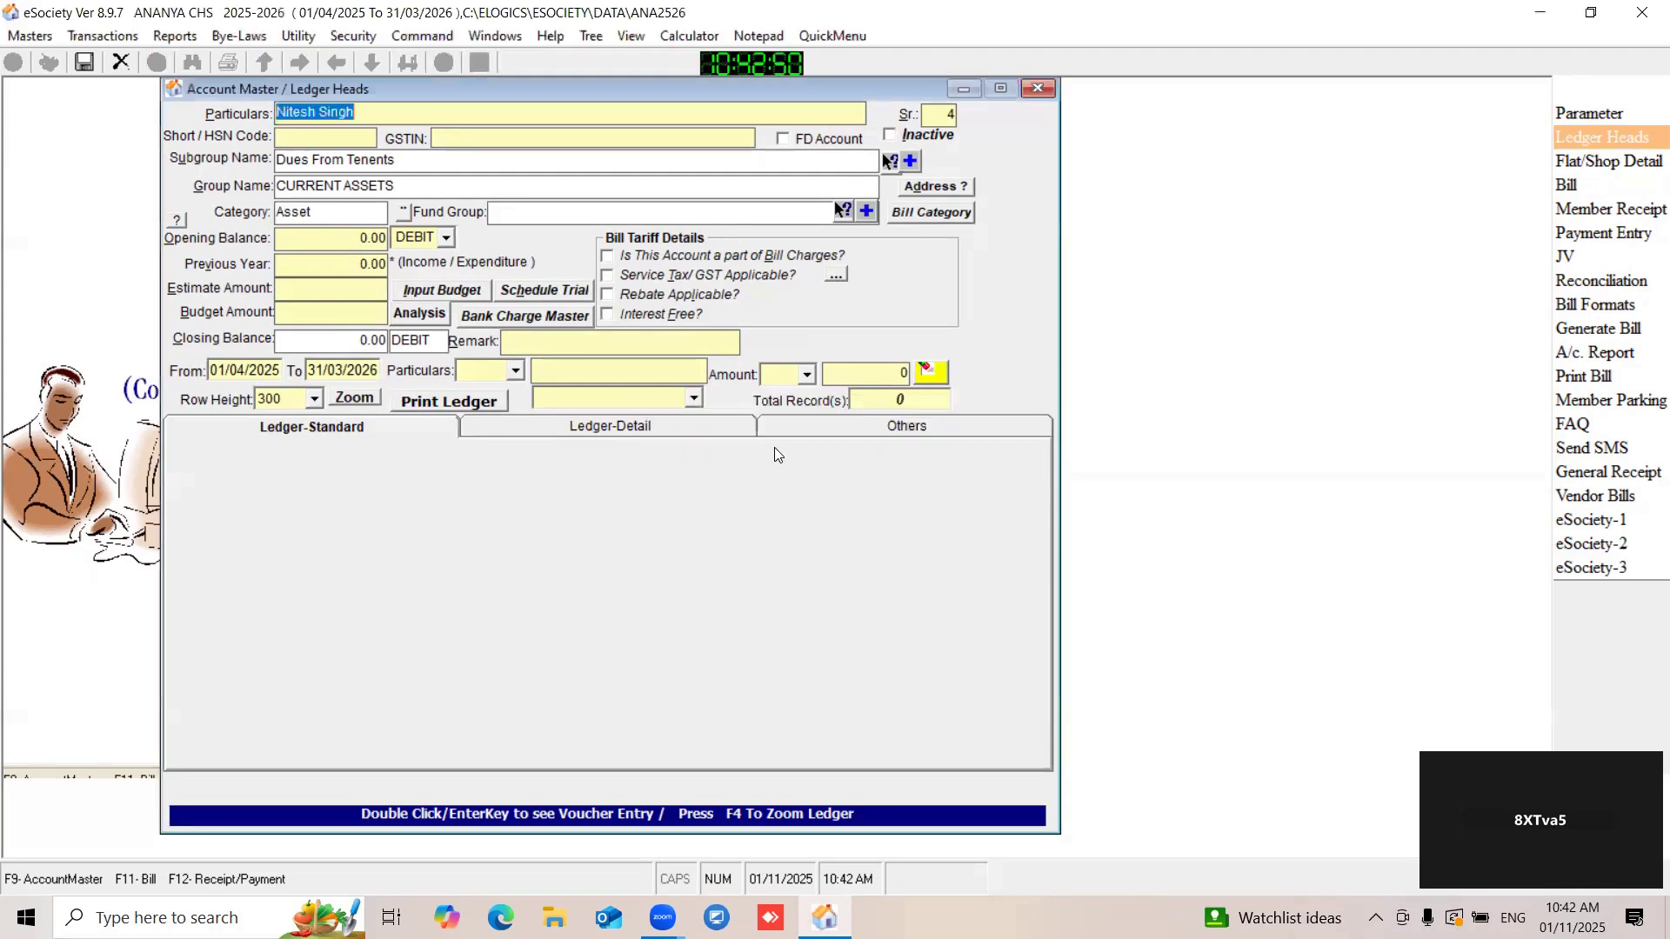
click(82, 64)
drag(313, 88, 407, 106)
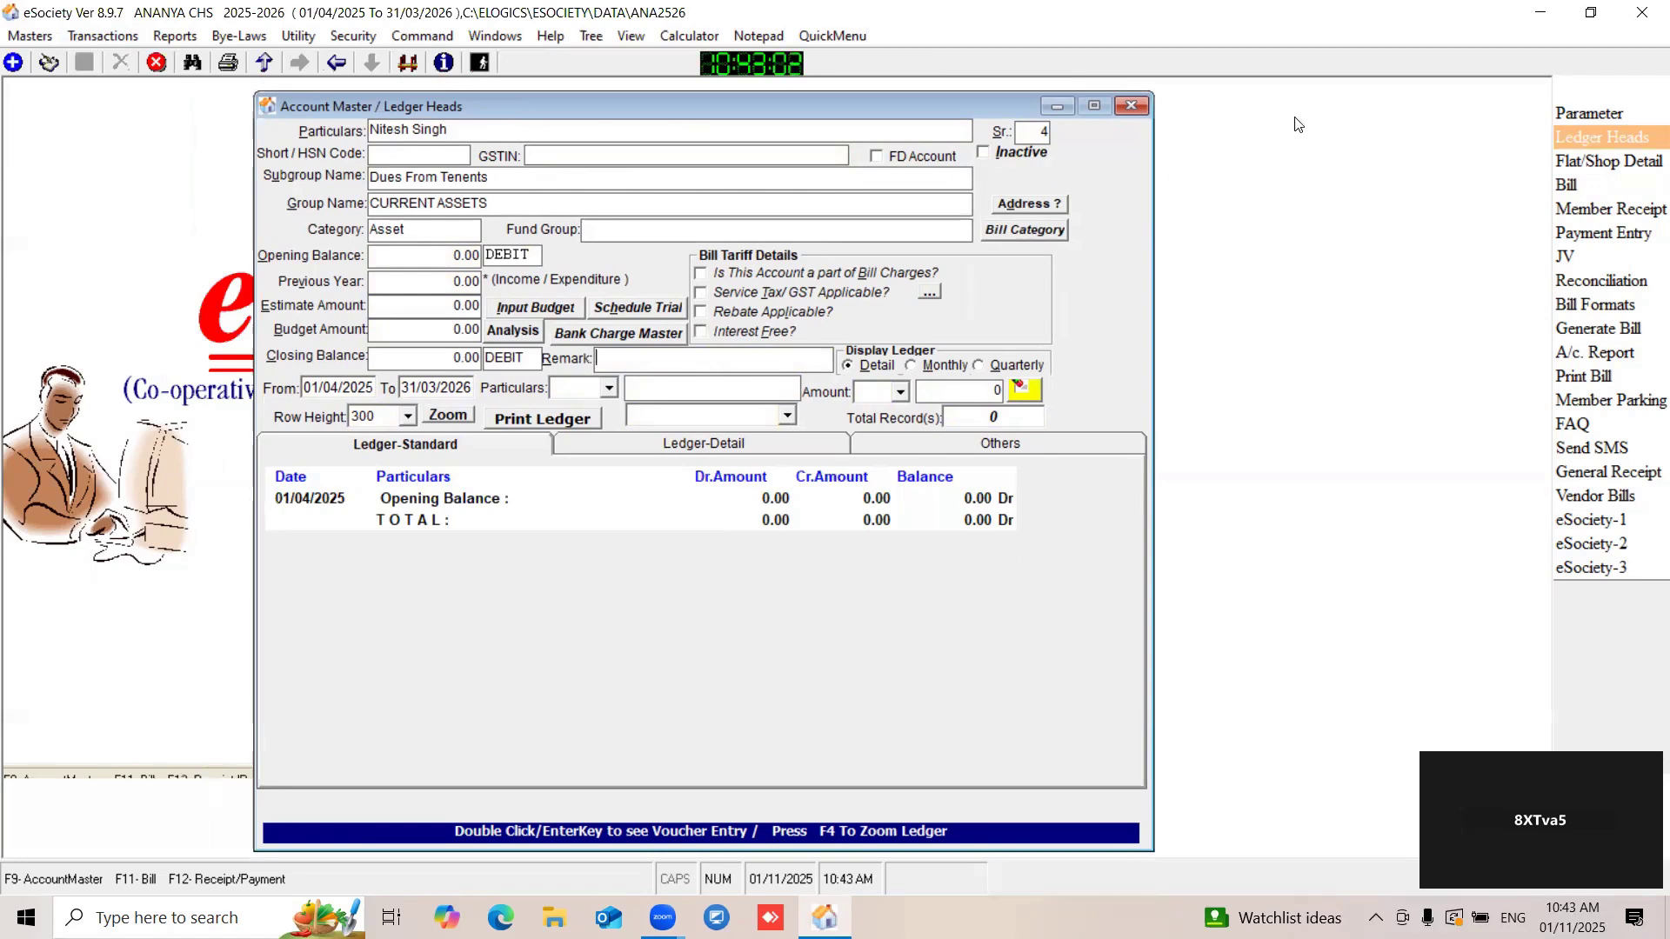
click(1136, 106)
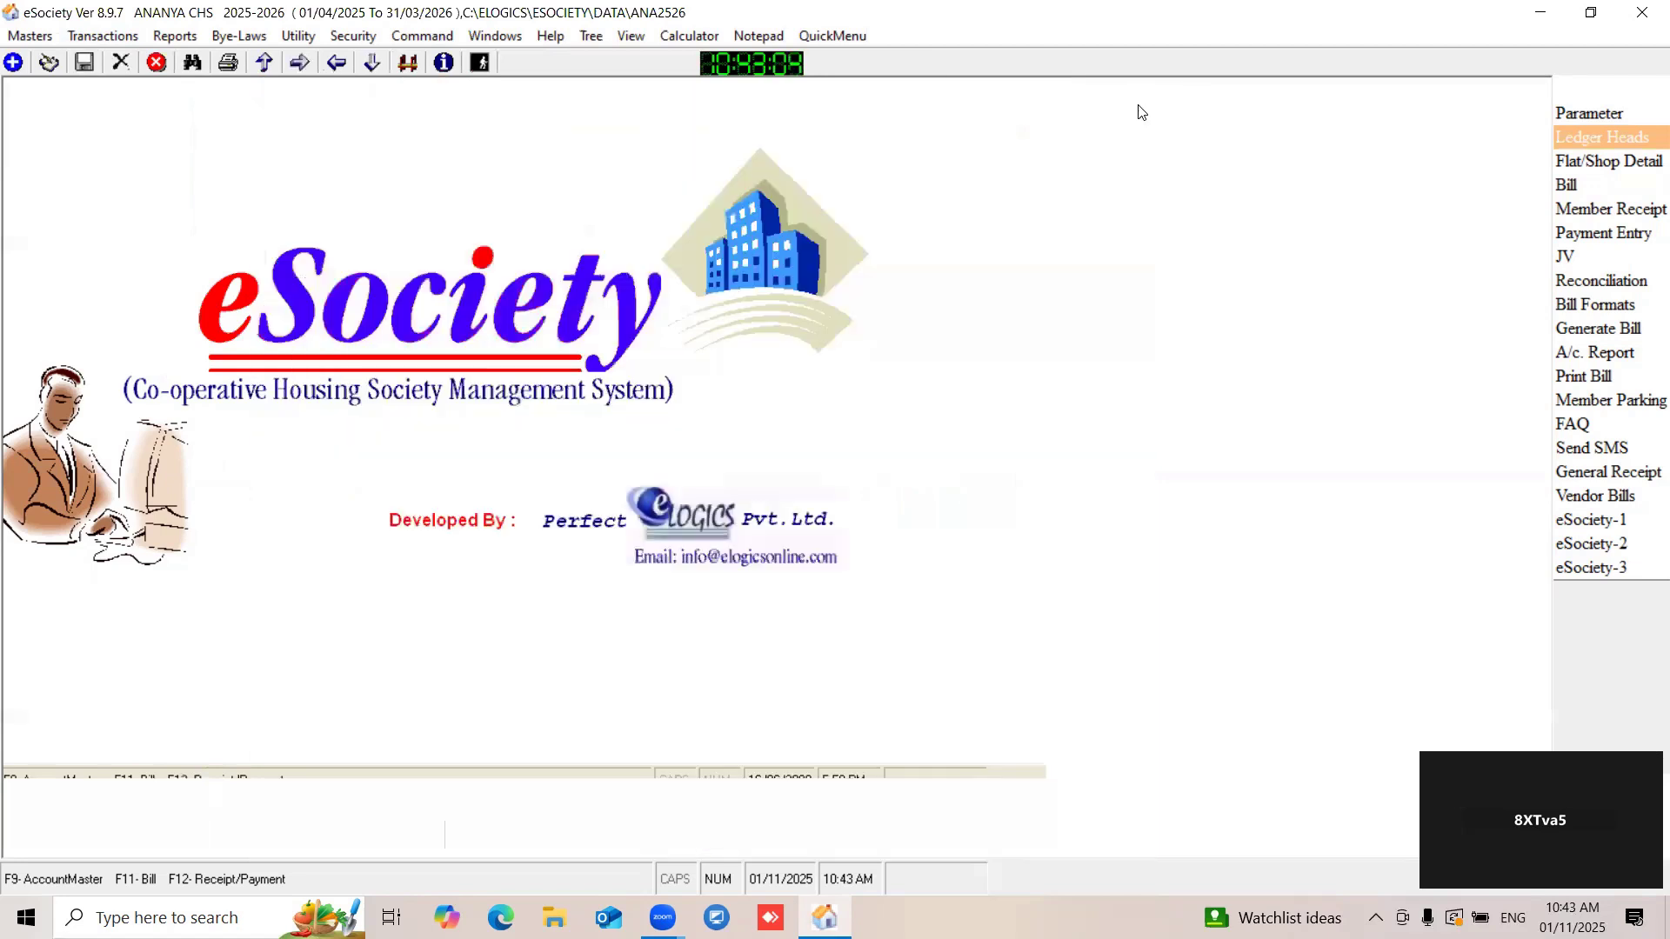
- Open Tenant_Nominal Member Identification from the member masters and start a new tenant record
click(39, 39)
mouse_move(91, 126)
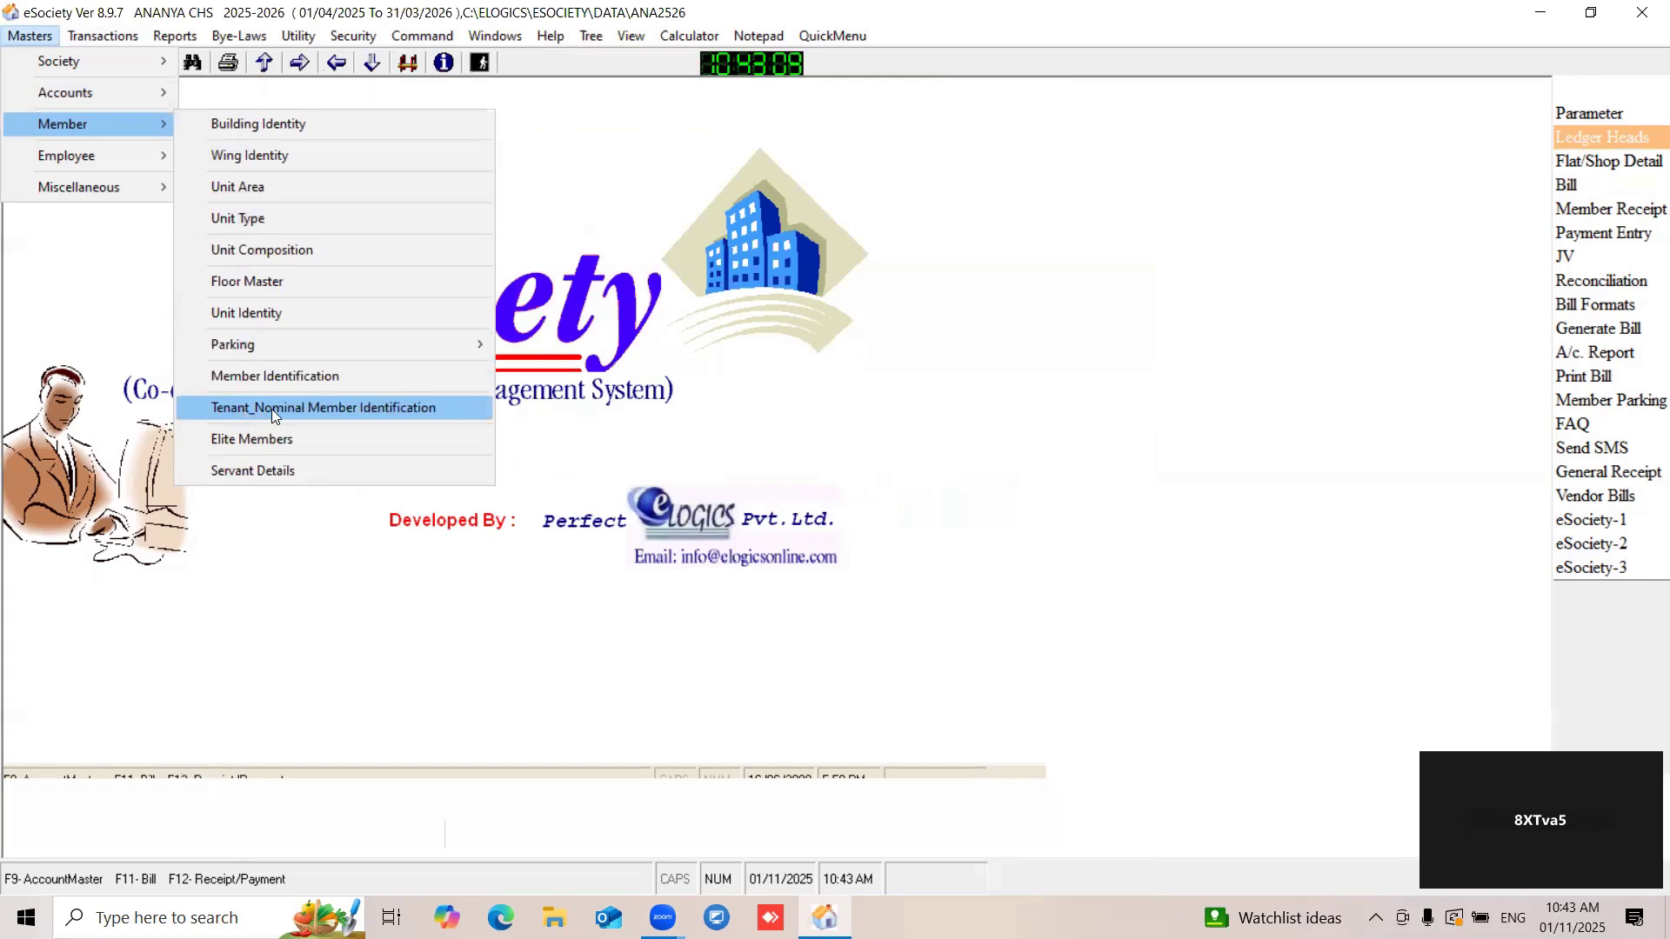
click(350, 415)
drag(150, 89, 374, 97)
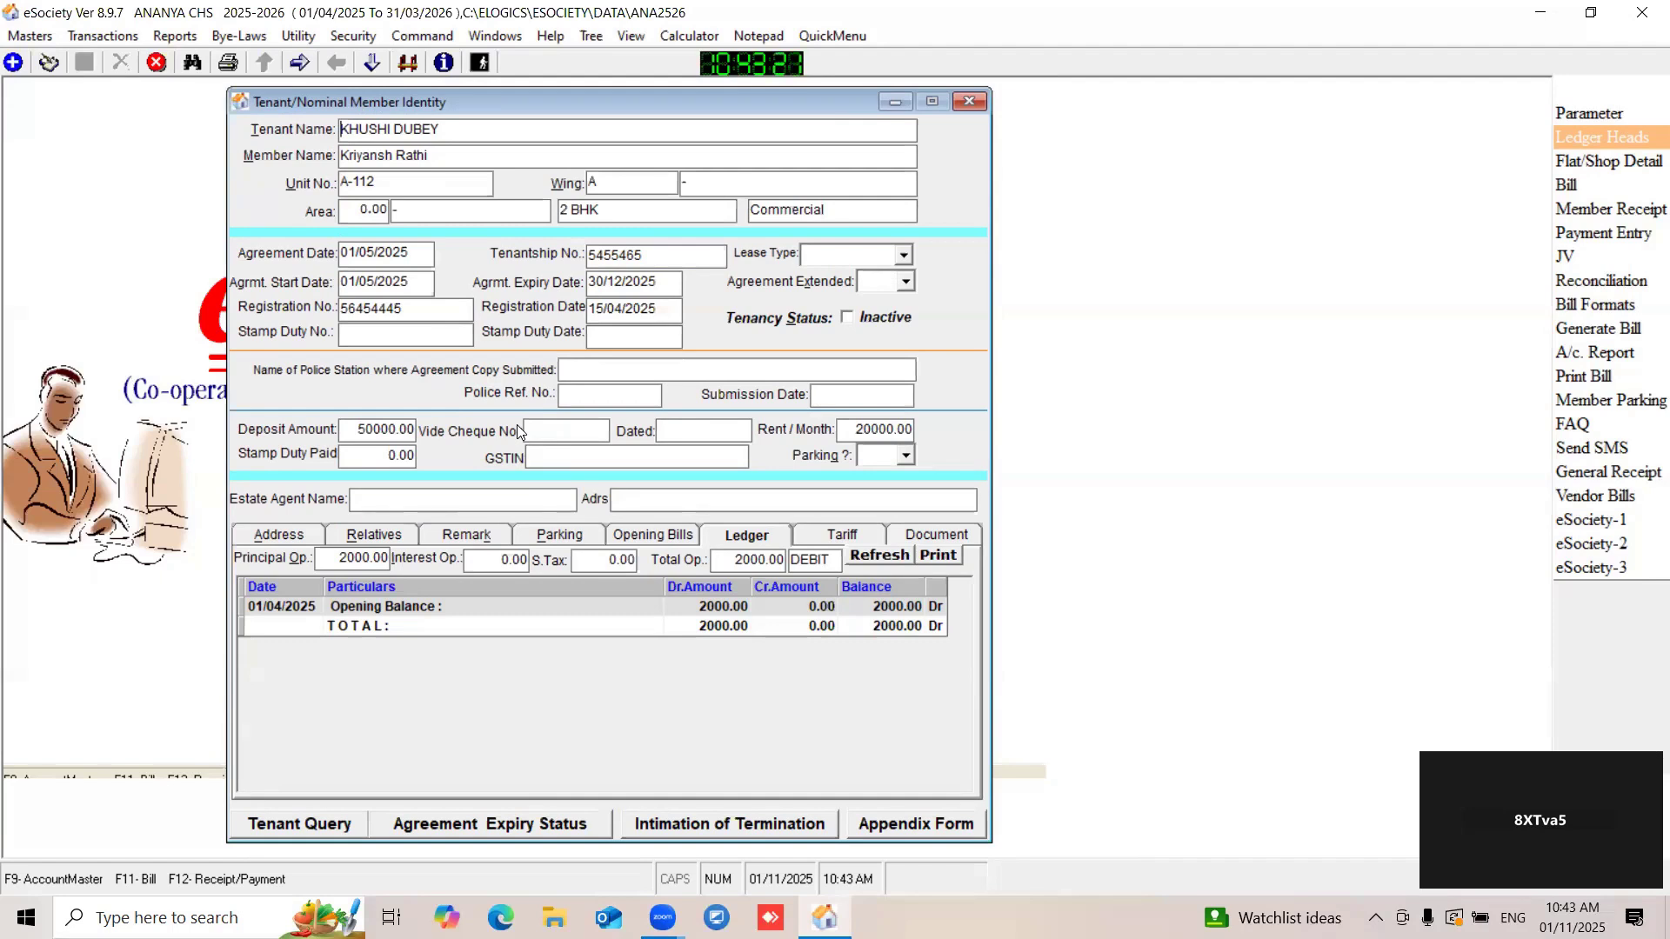
click(13, 63)
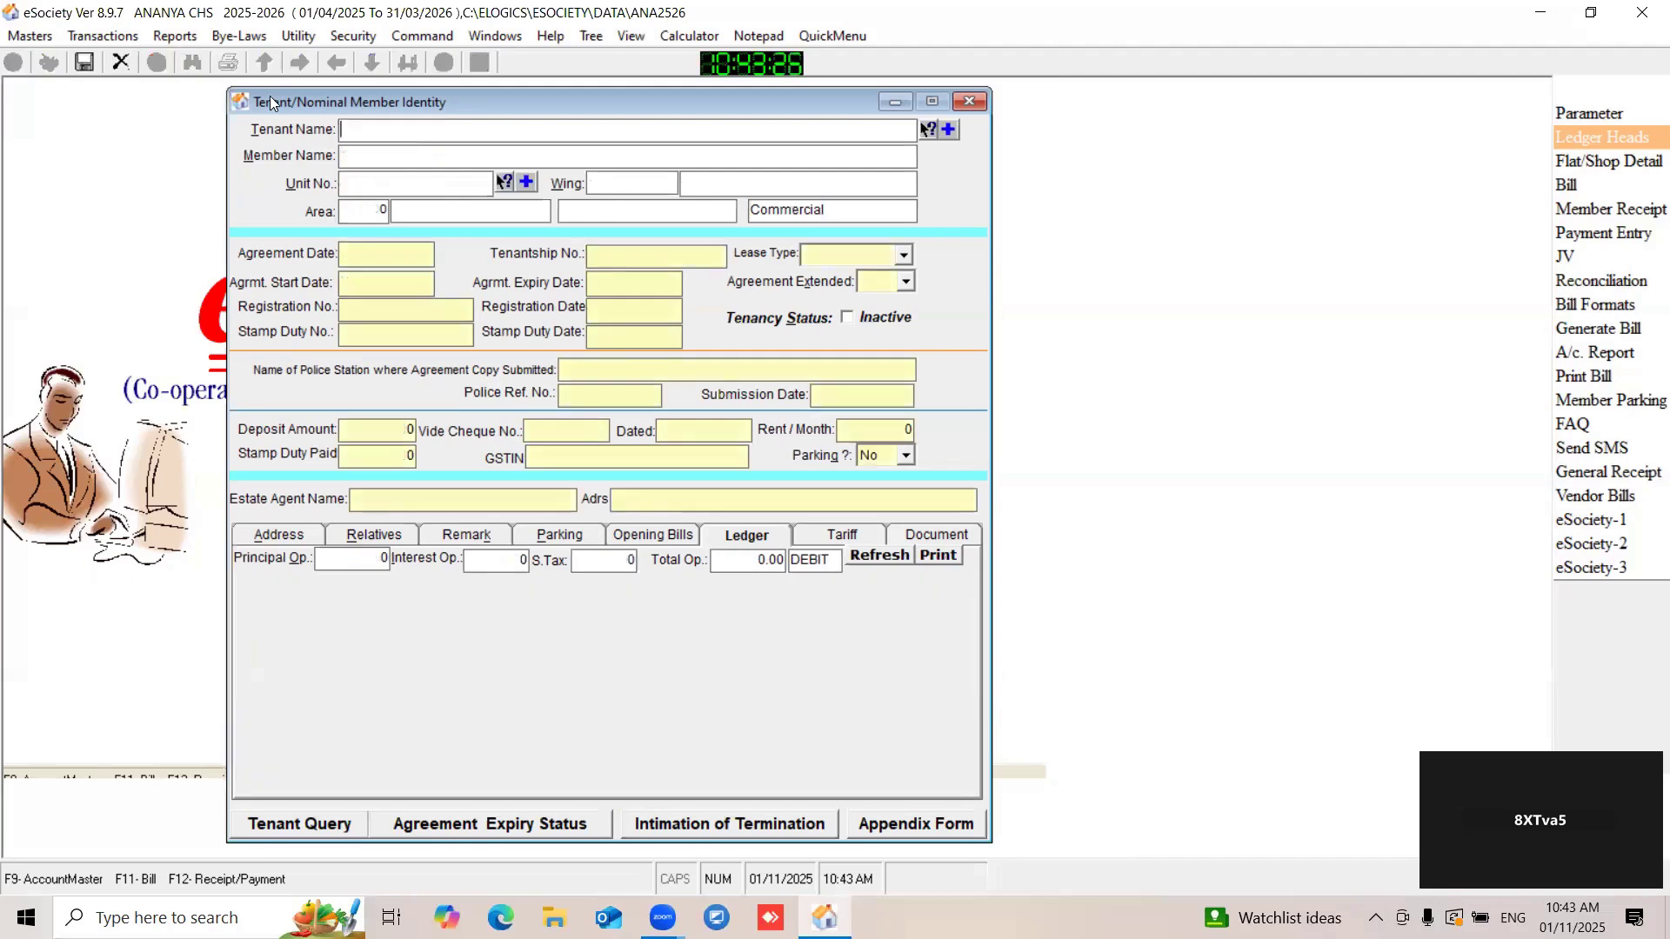
drag(270, 103, 221, 99)
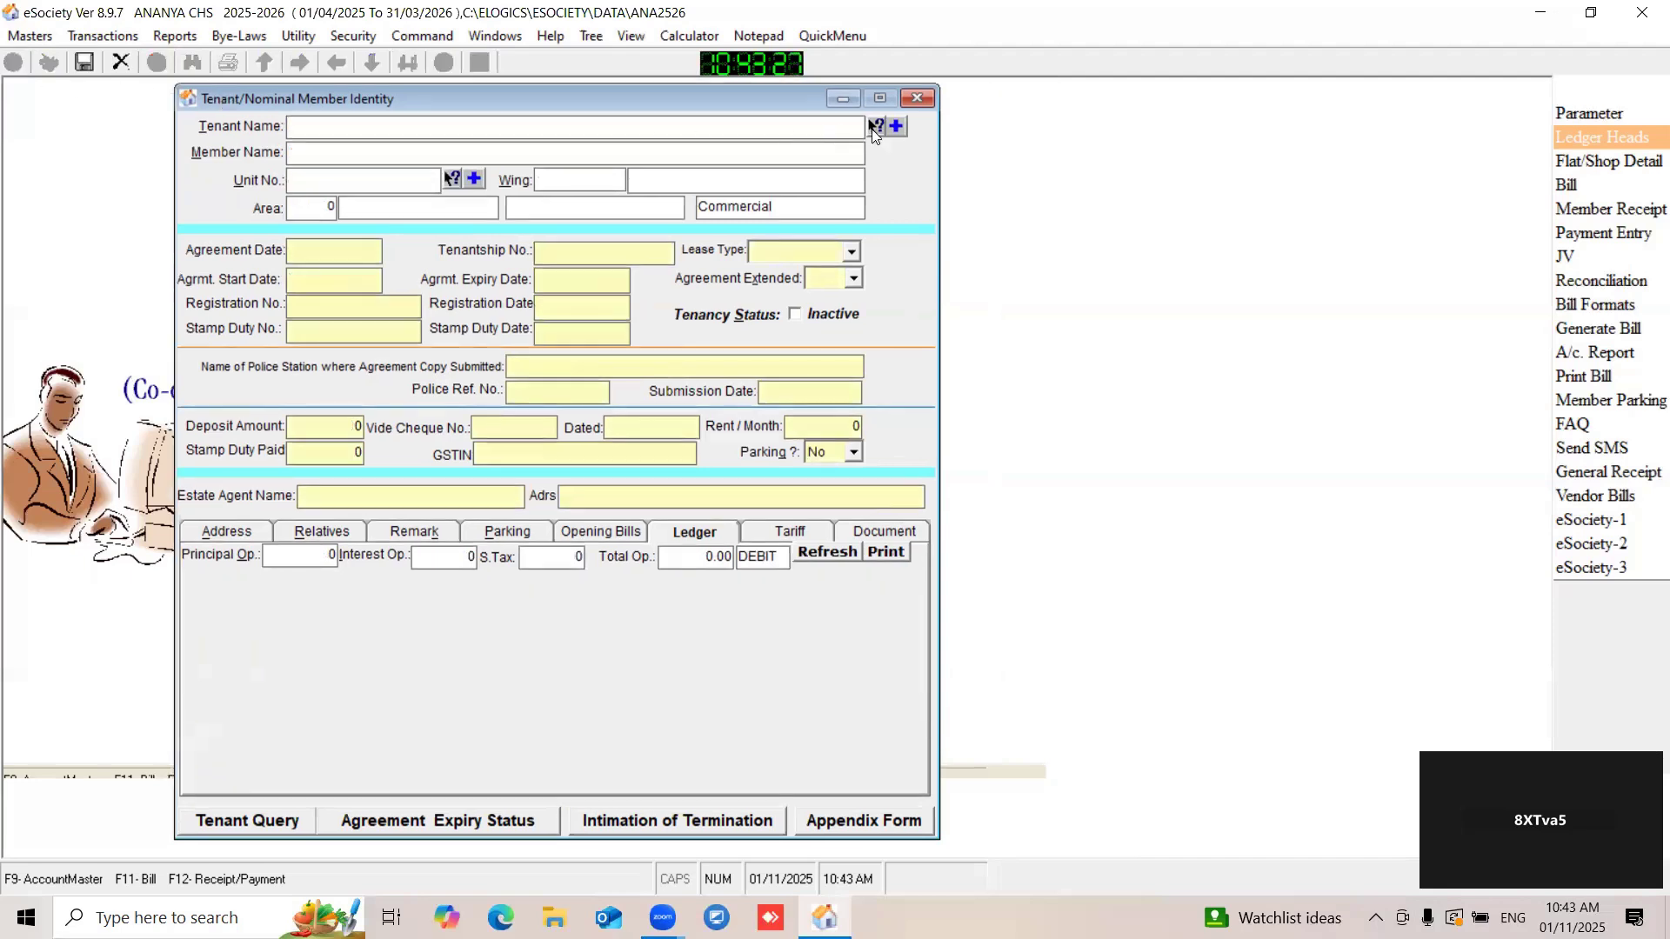
- Select the newly created tenant's name and assign unit A-109 to the tenant record
click(874, 133)
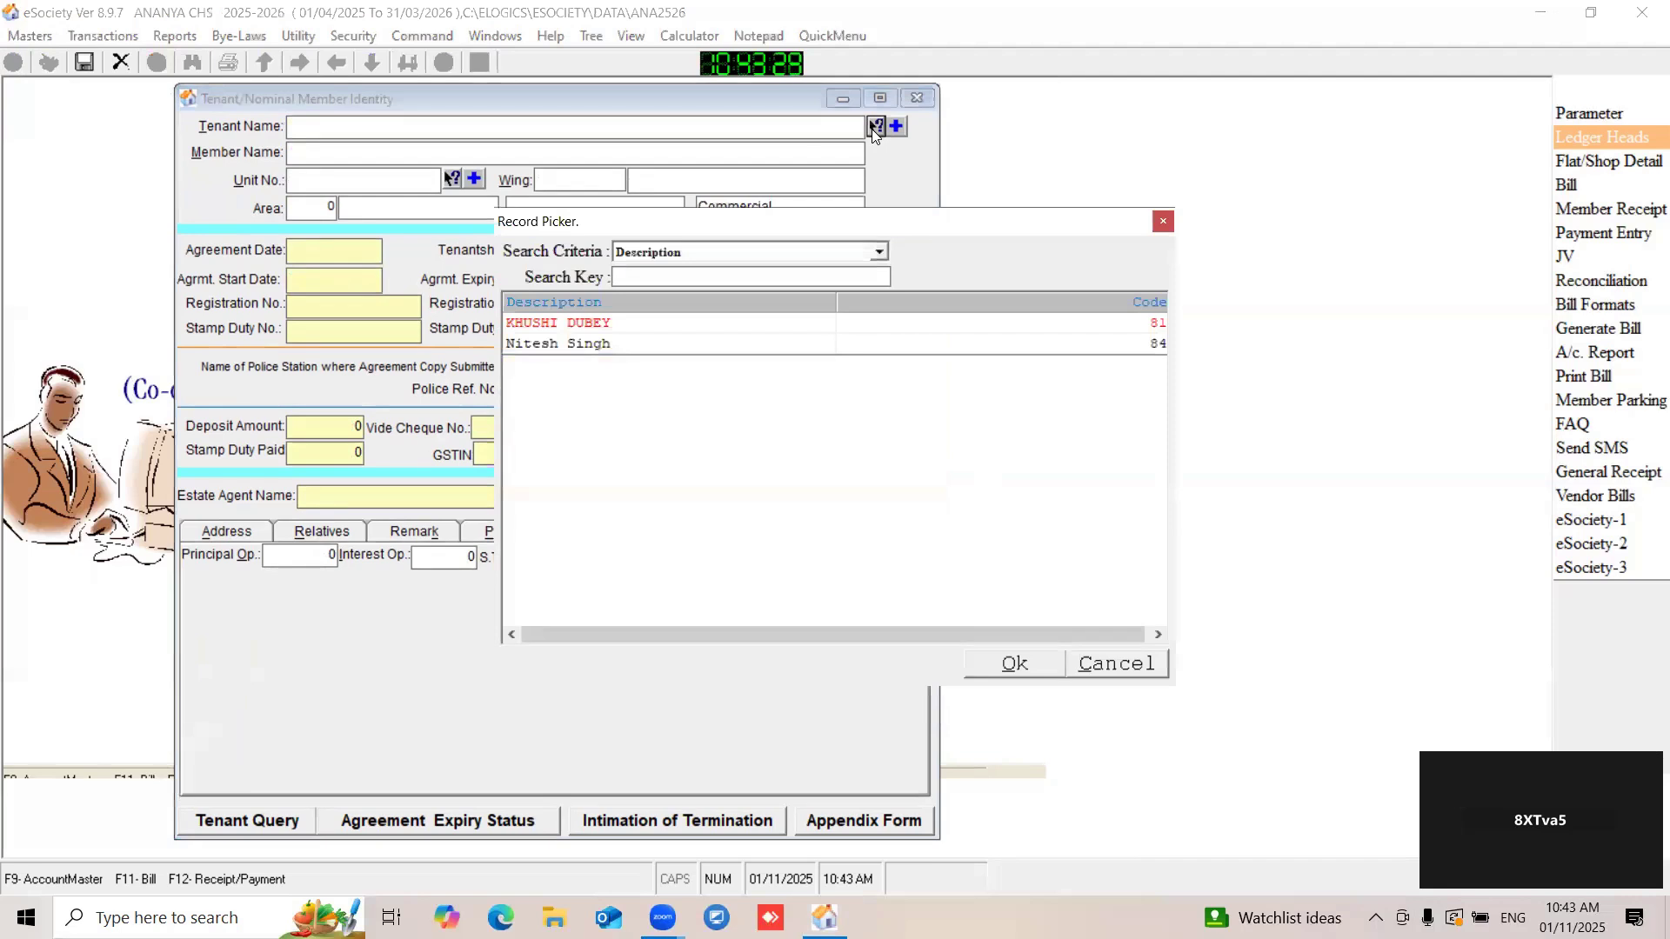
click(579, 346)
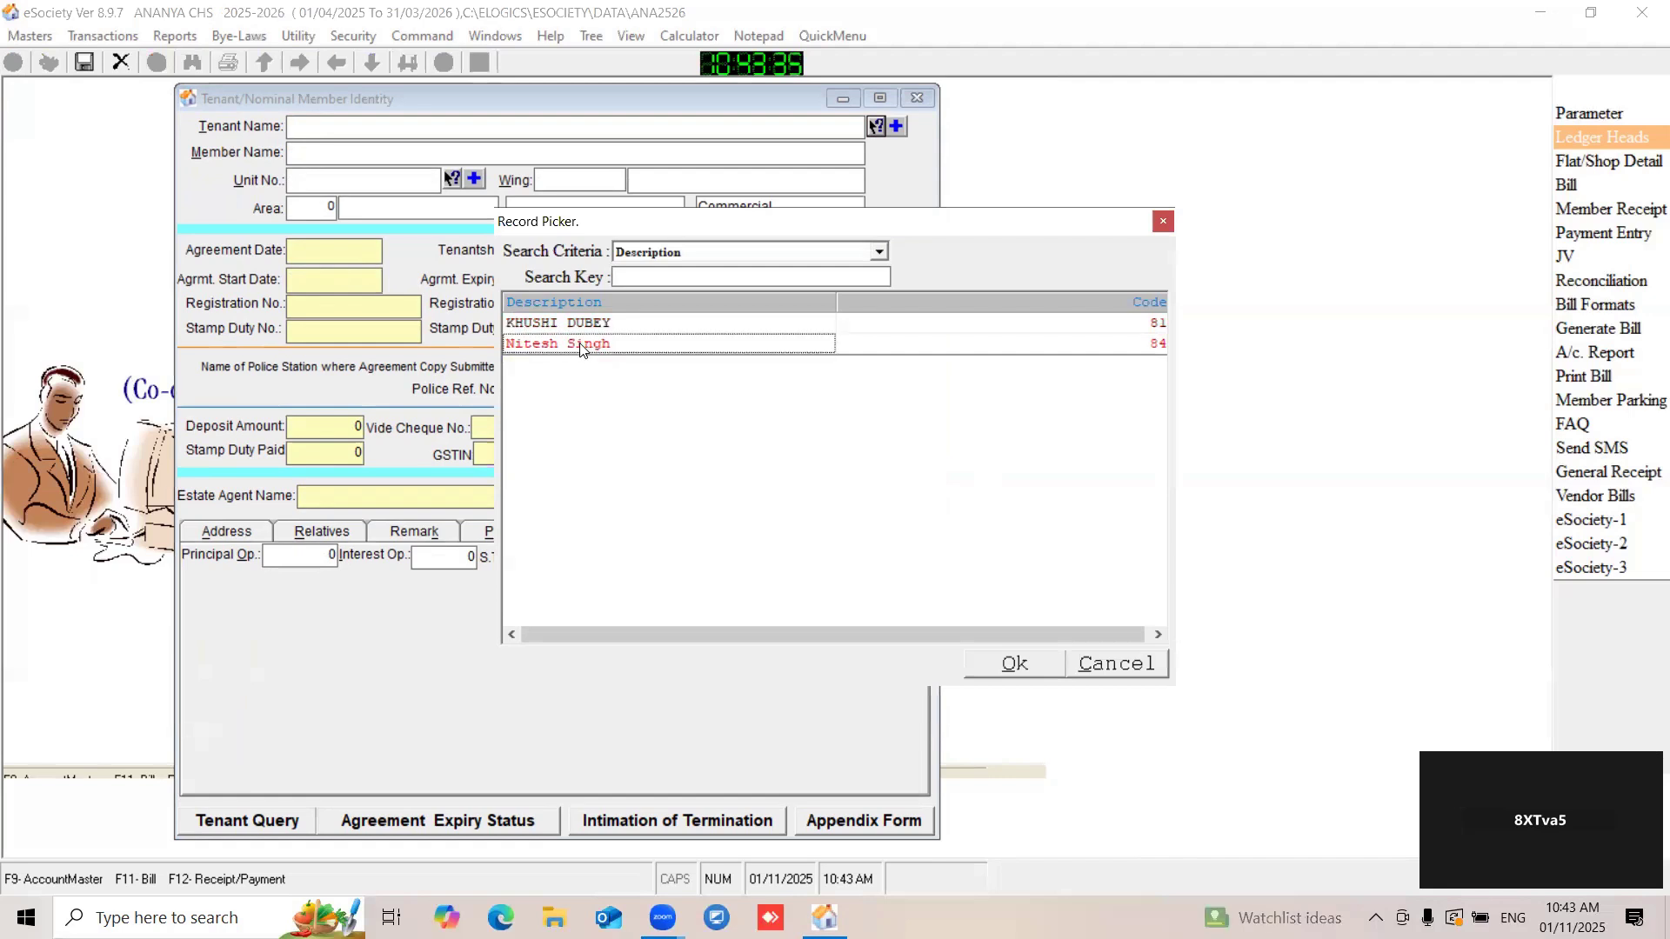
double_click(581, 348)
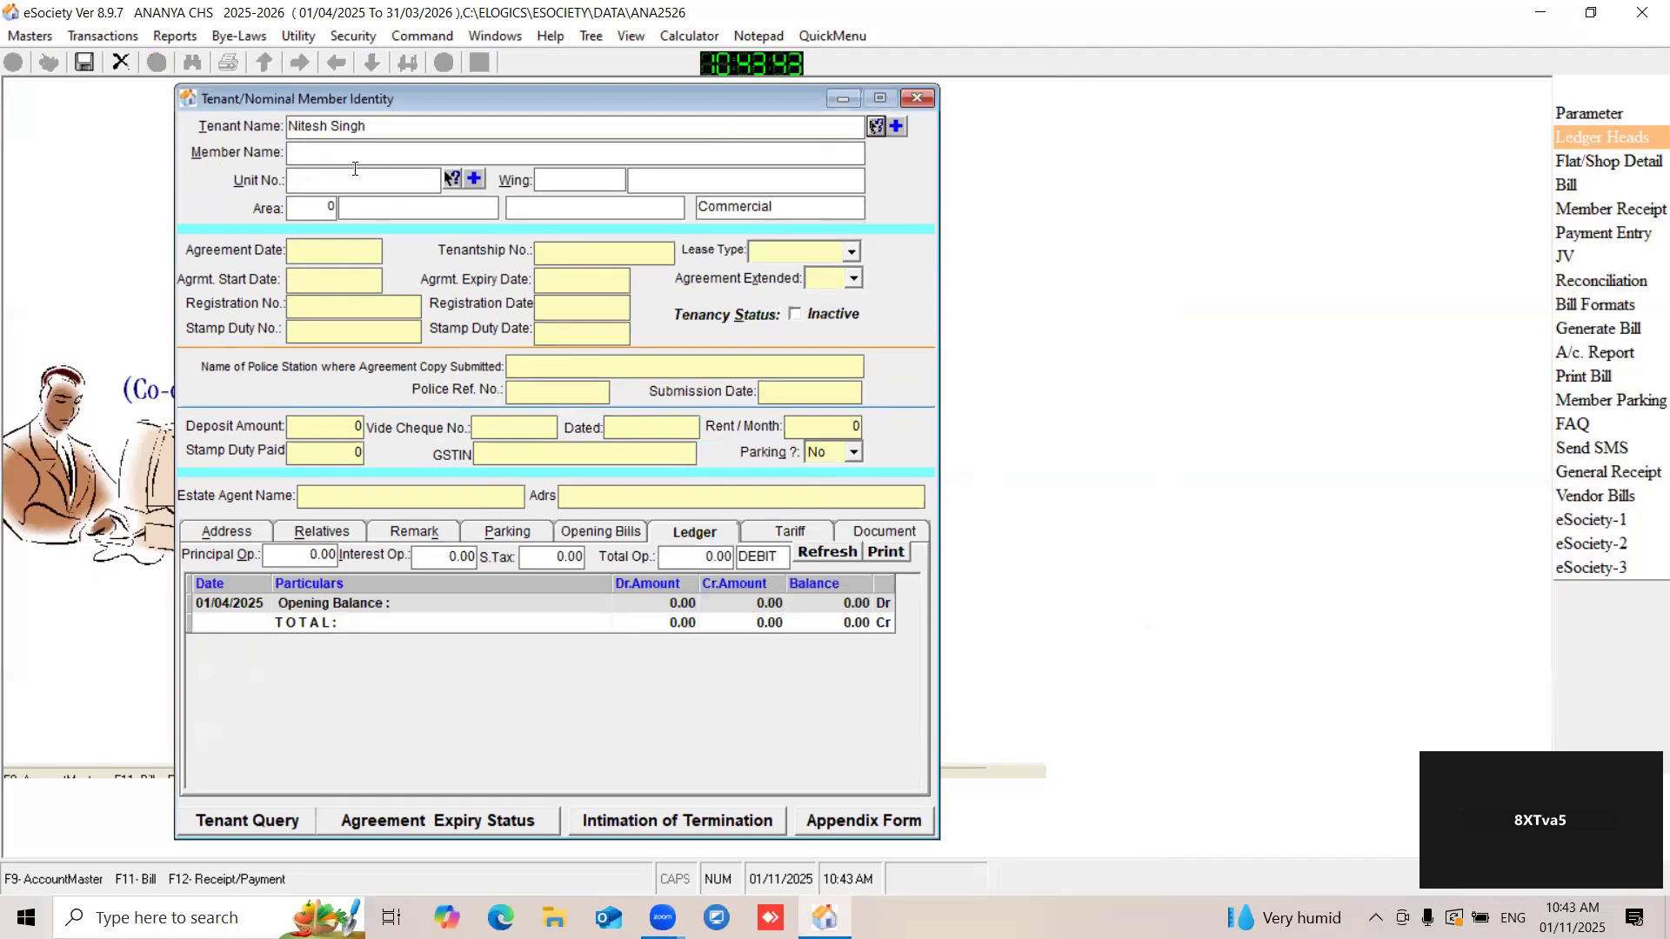
click(449, 179)
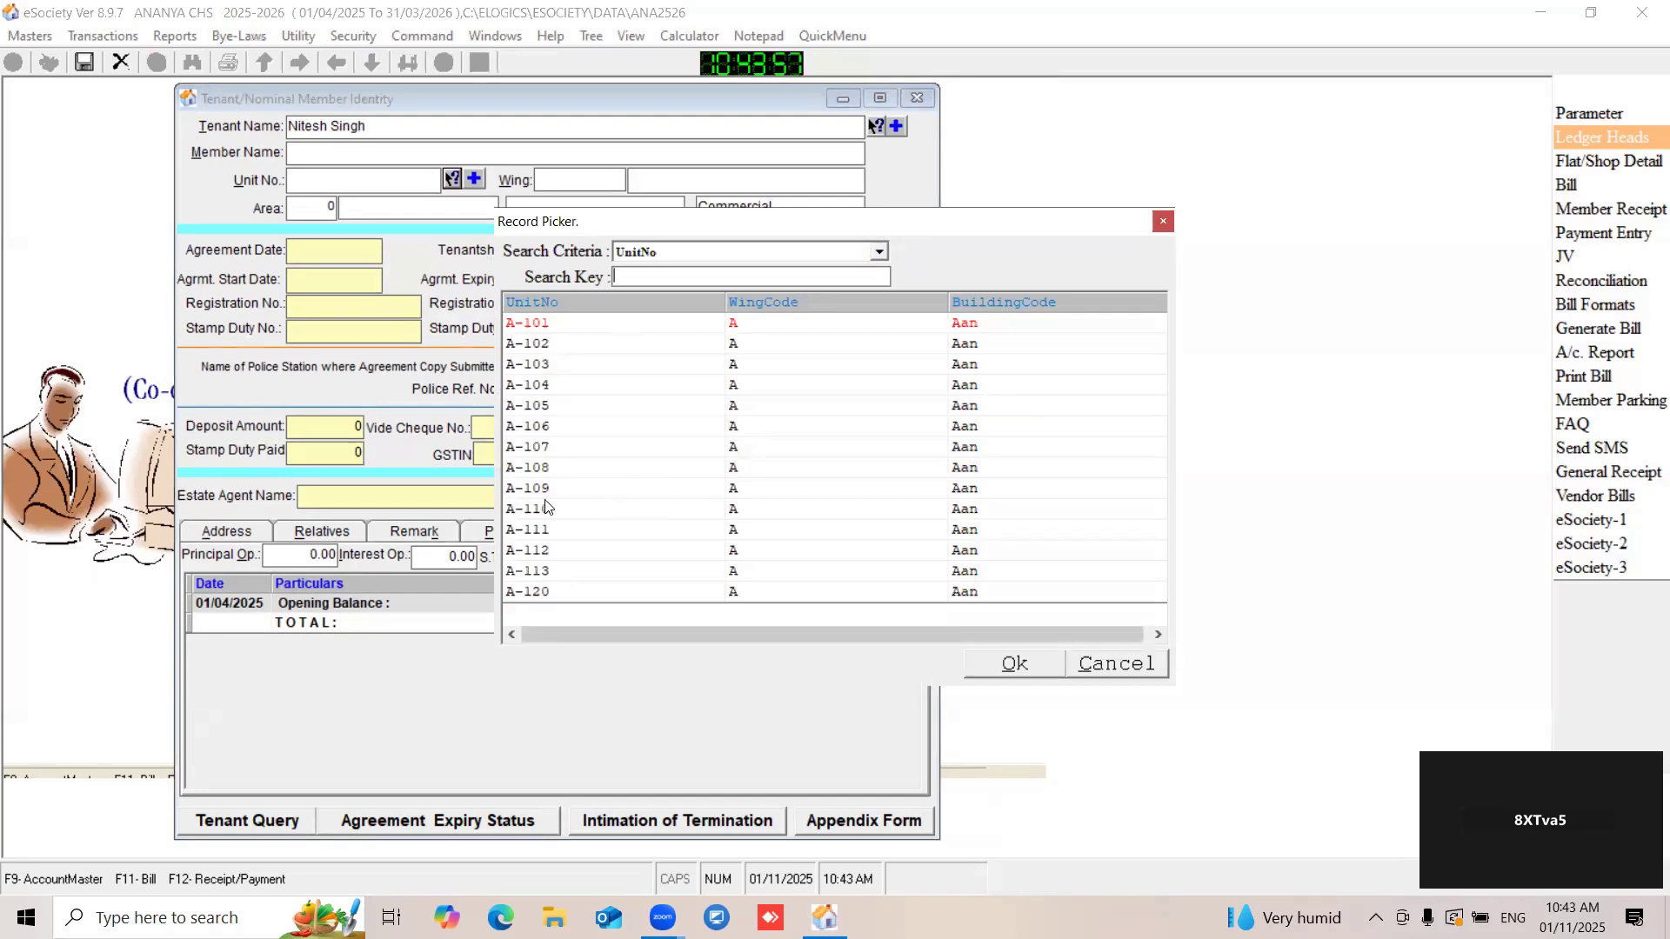
double_click(578, 494)
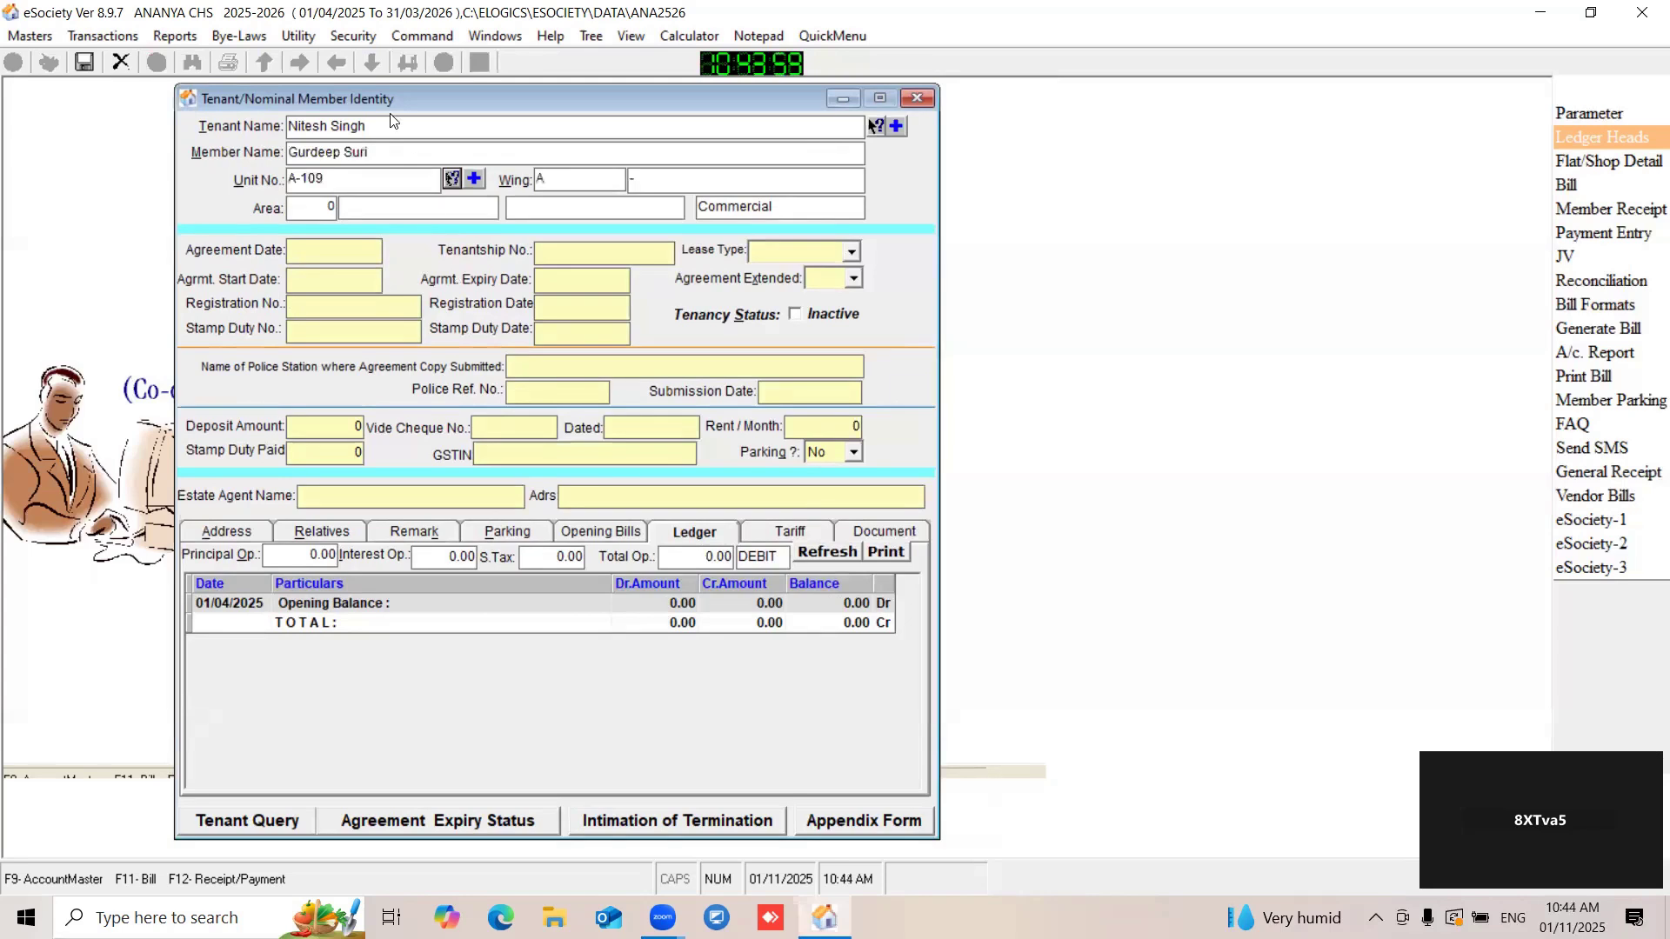
drag(384, 99, 400, 99)
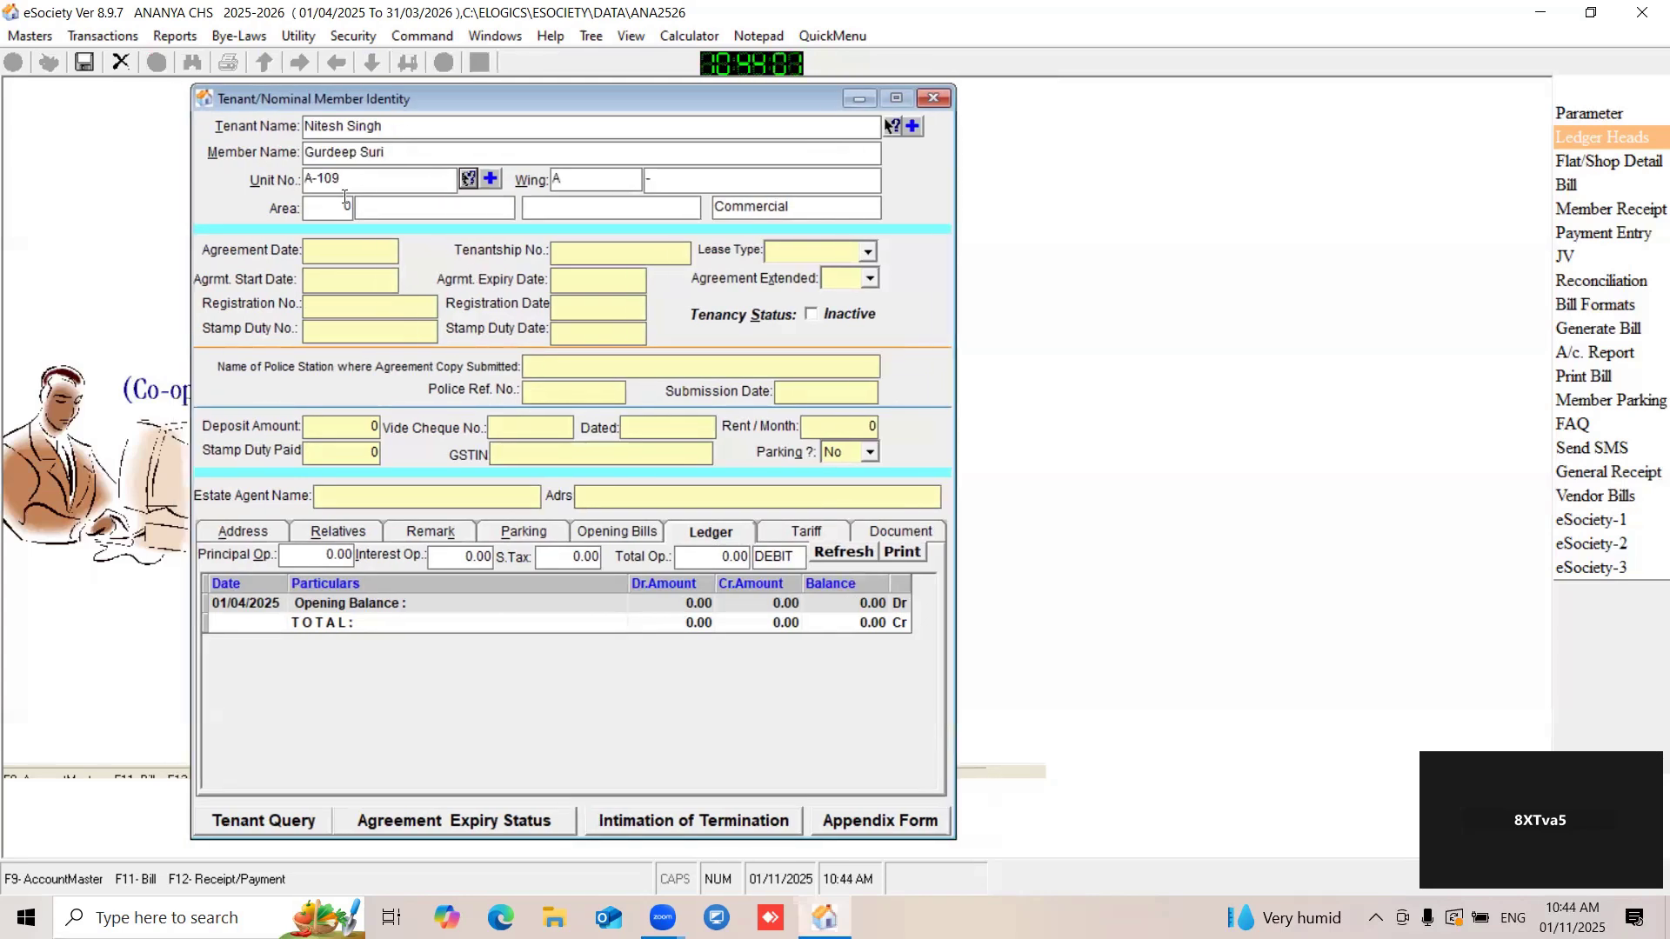
- Set the agreement date to 01/04/2025 and enter the tenantship number
click(350, 257)
text(01/04/2025)
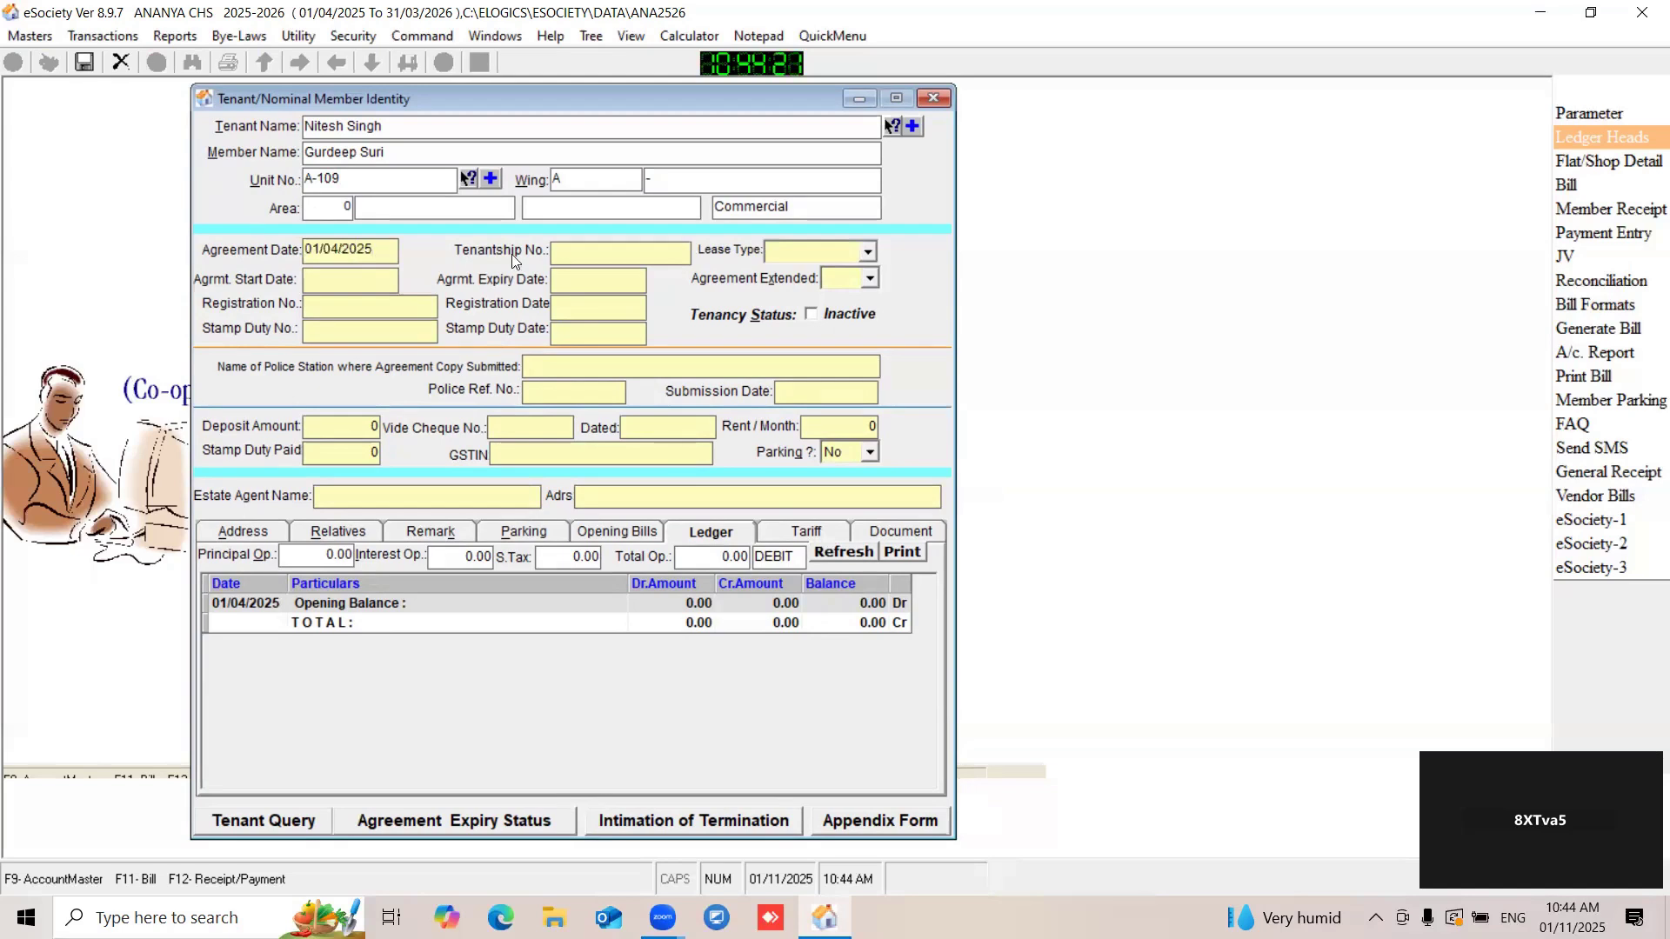
click(586, 258)
- Set the agreement start date to 01/04/2025 and the expiry date to 30/03/2026
click(330, 275)
text(01/04/2025)
click(603, 278)
text(30/03/2025)
key(BackSpace)
text(6)
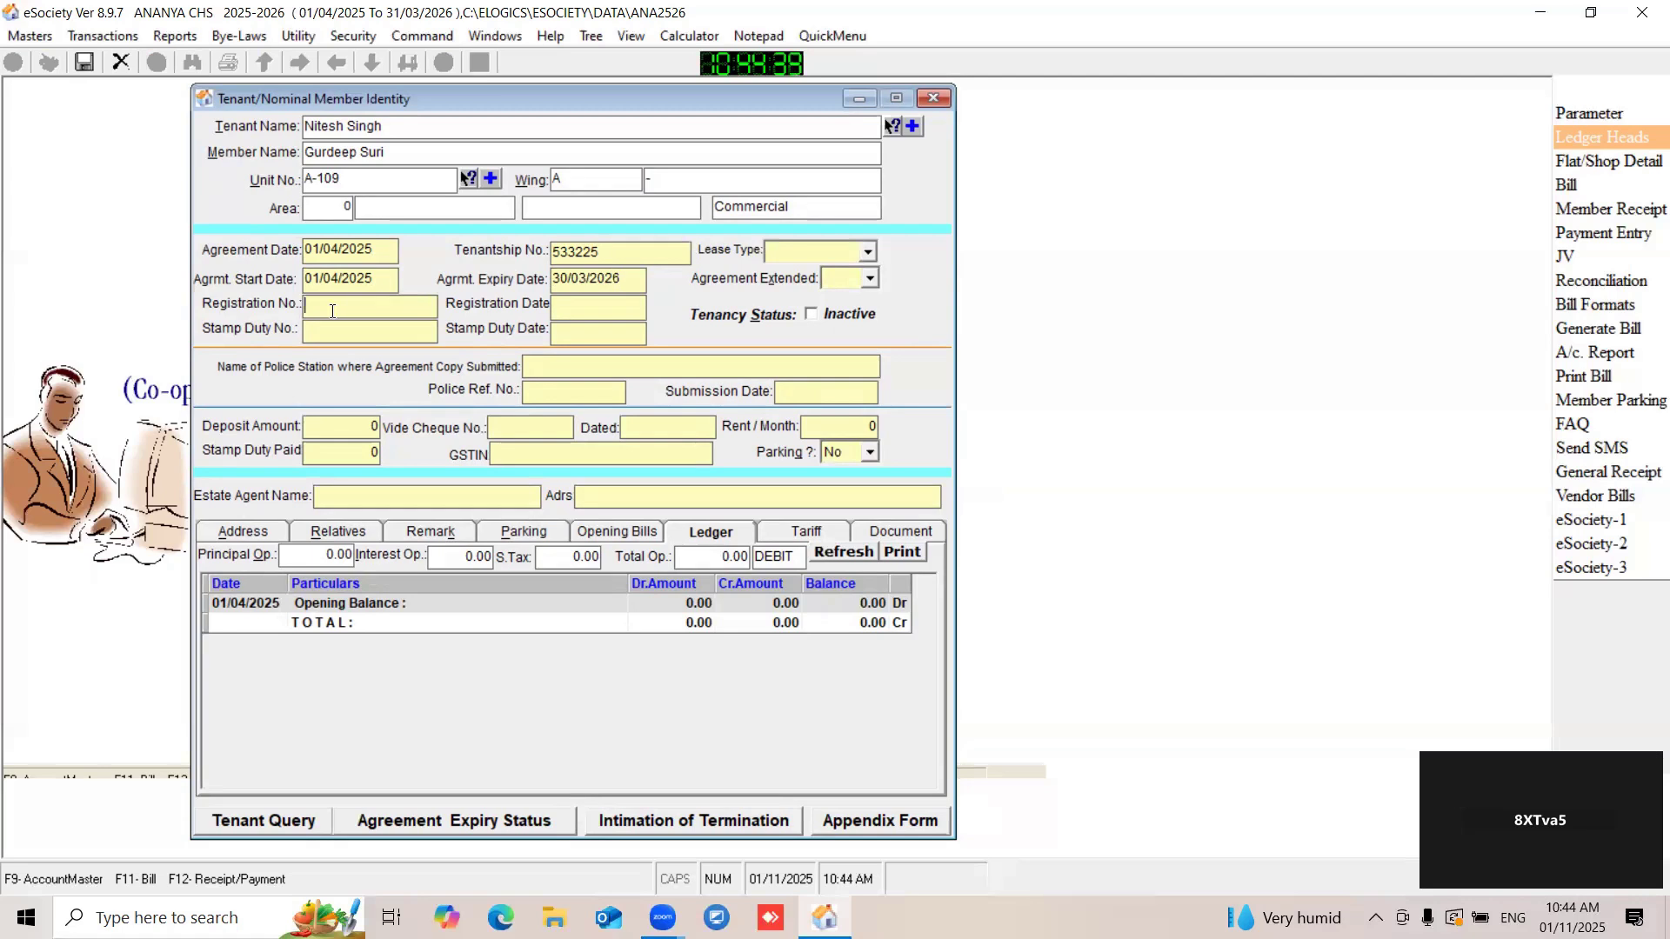
- Enter the agreement's registration number and set the registration date to 15/03/2025
click(597, 308)
text(15/)
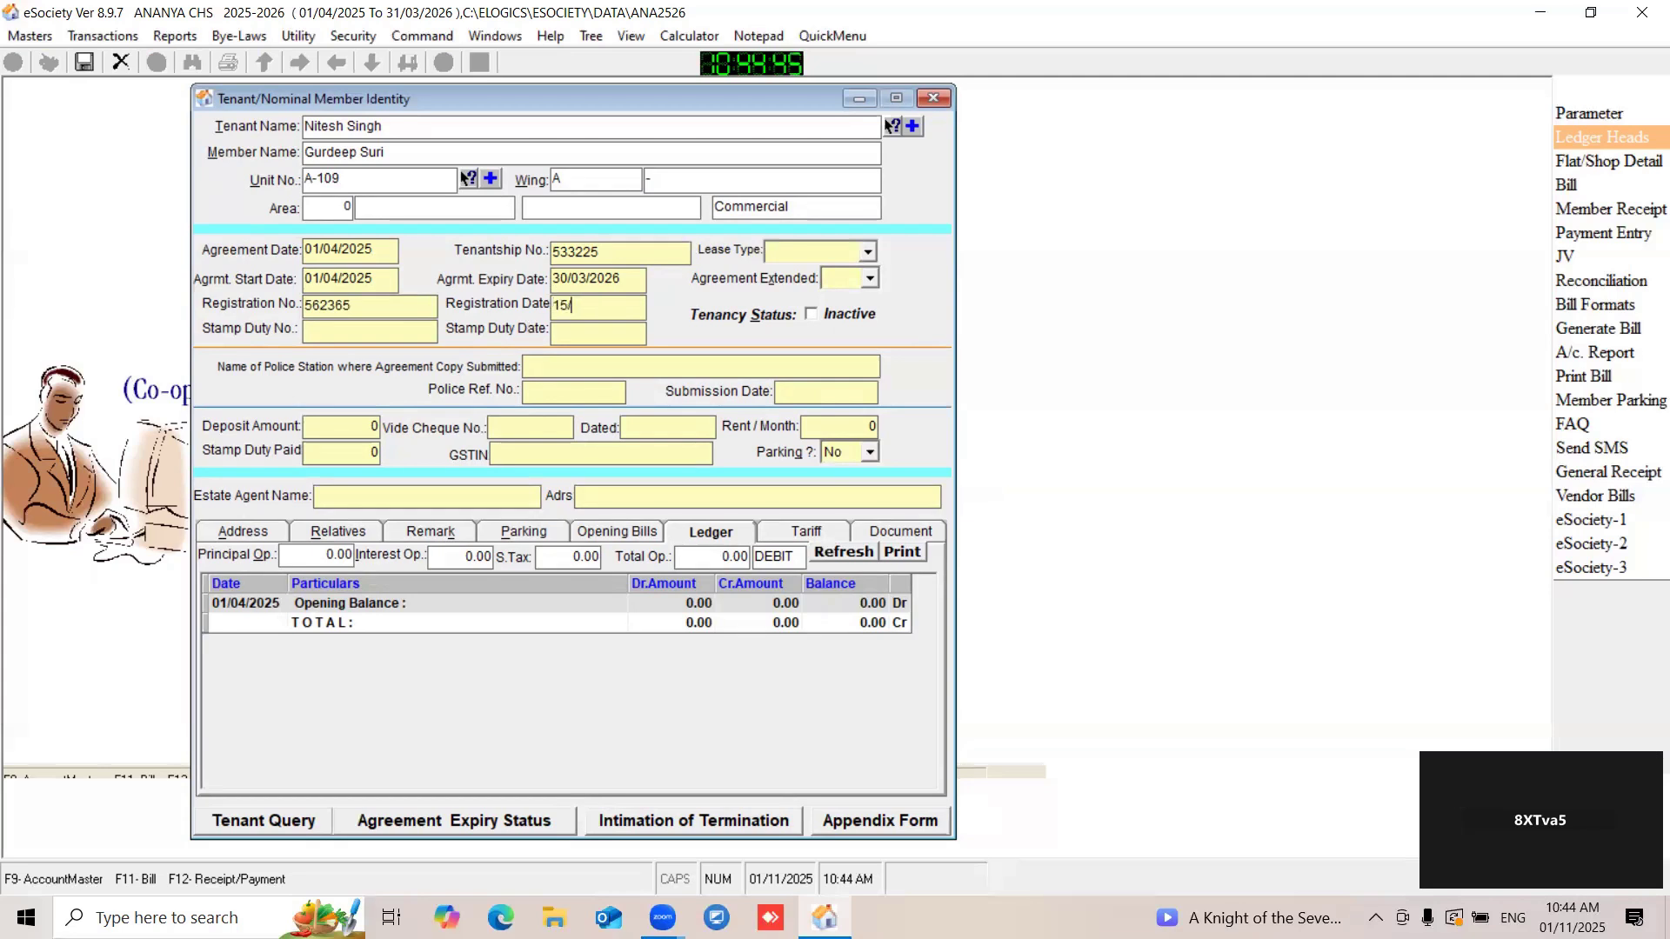
text(03/2025)
- Enter the stamp duty number and set the stamp duty date to 01/04/2025
click(371, 329)
click(570, 339)
text(01/04/2025)
- Set the lease type to Individual and Agreement Extended to No
click(868, 254)
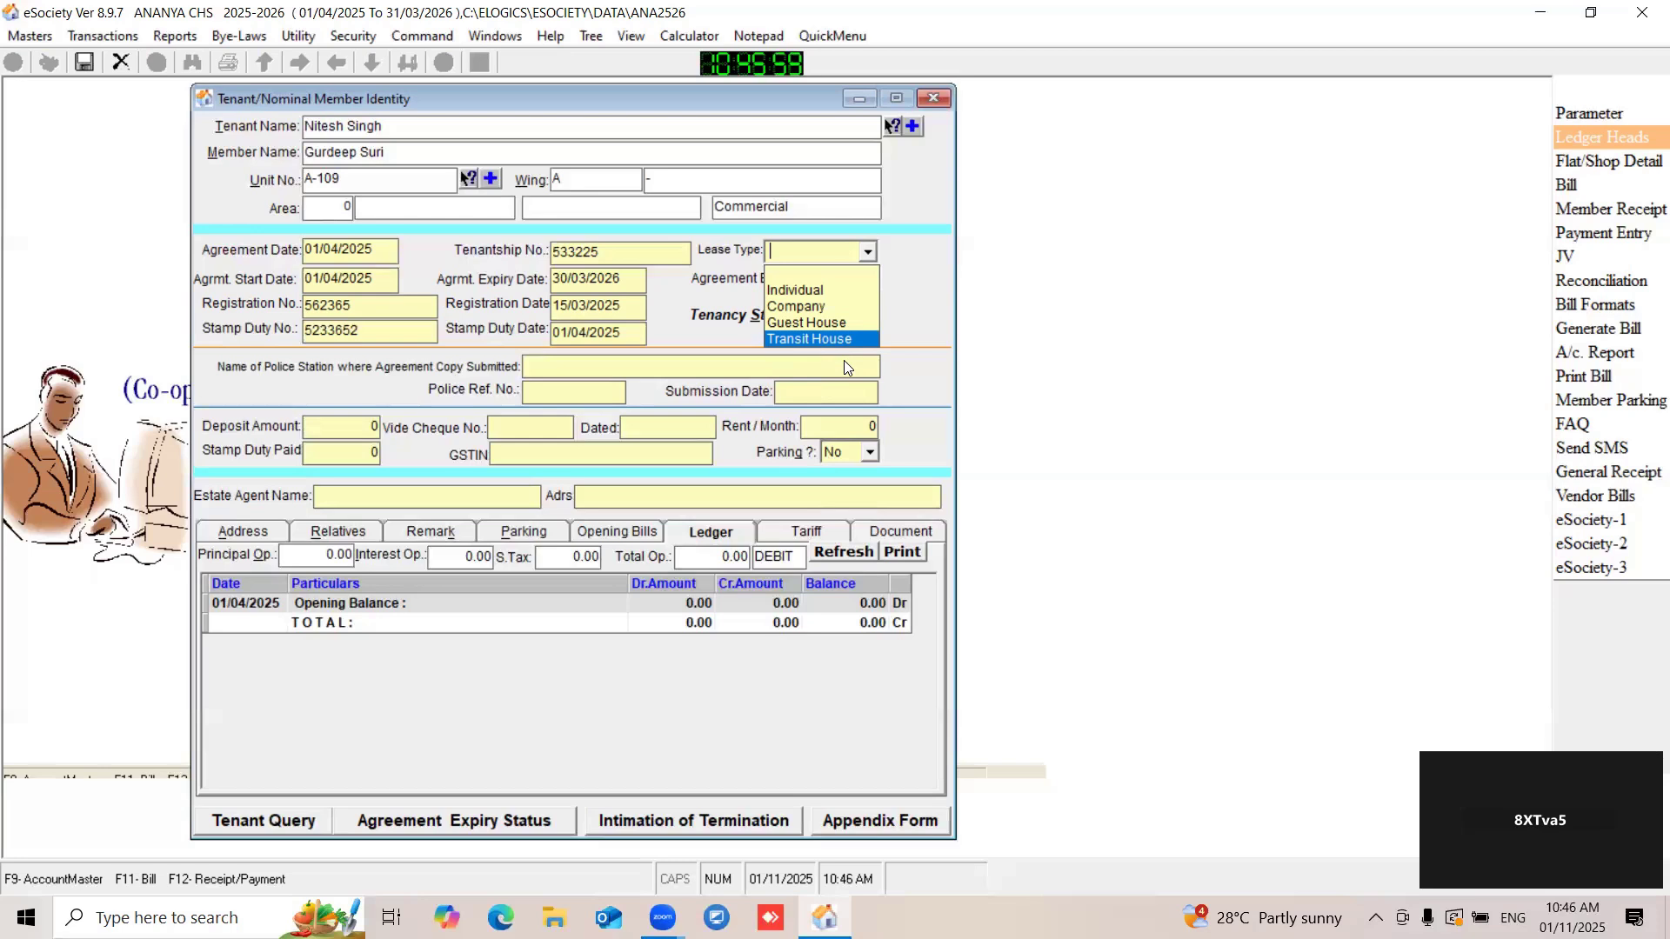
click(865, 254)
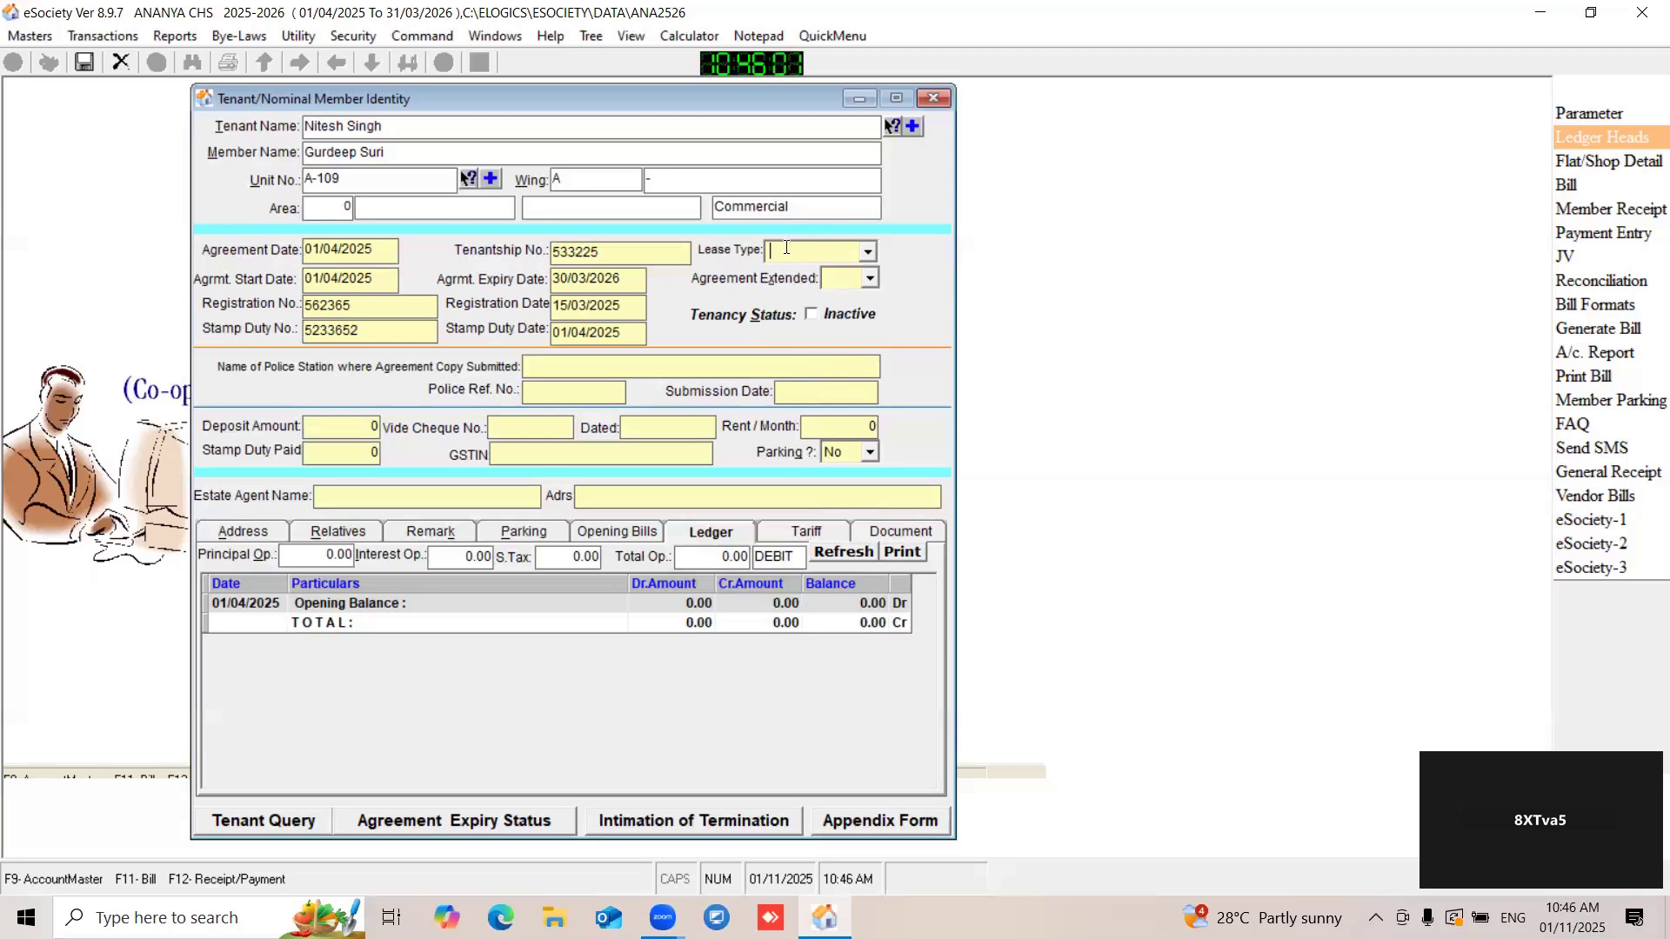
click(866, 253)
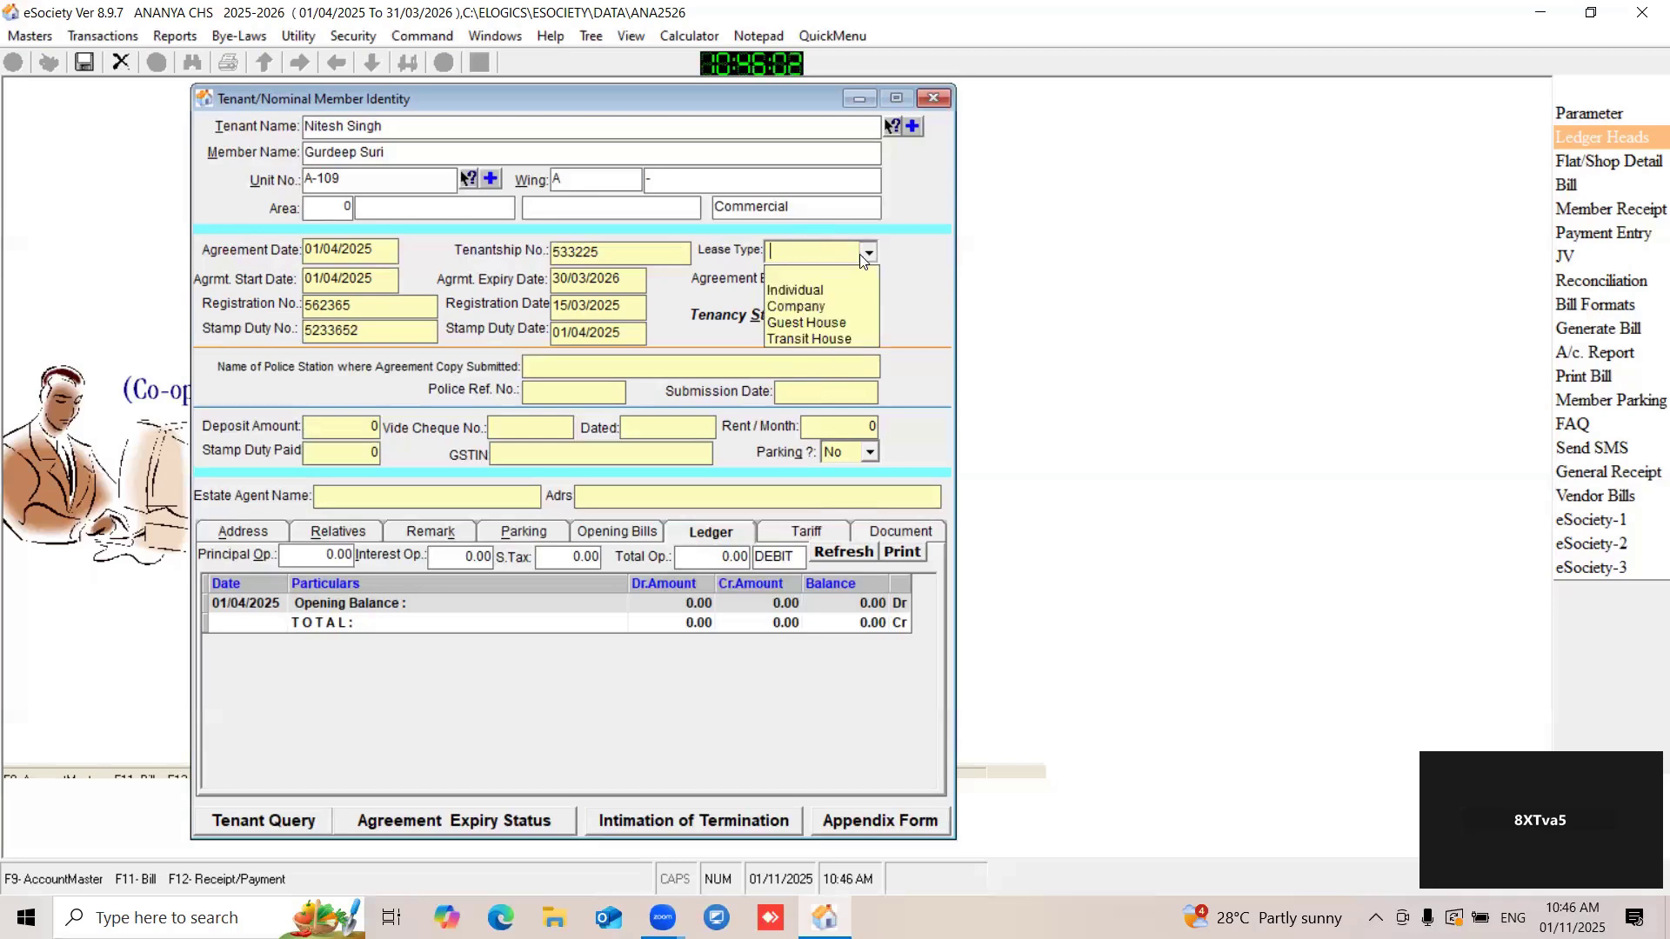
click(800, 290)
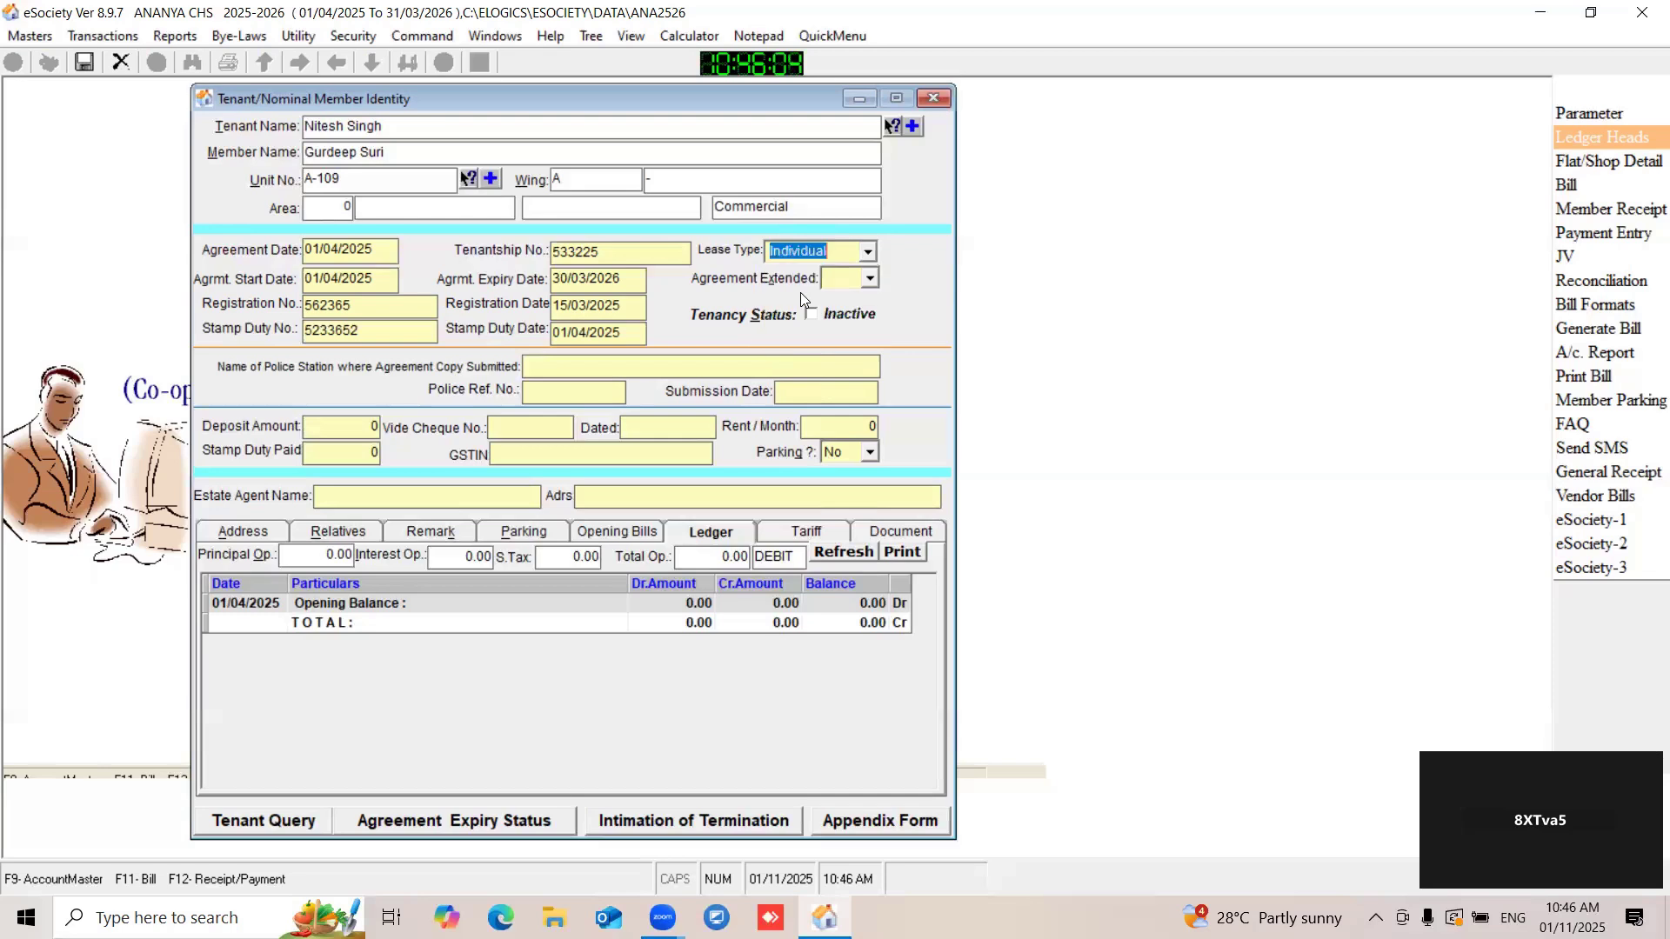
click(870, 280)
- Set the deposit amount to 50000, the monthly rent to 20000 and Parking to Yes
click(611, 371)
click(375, 427)
text(50000)
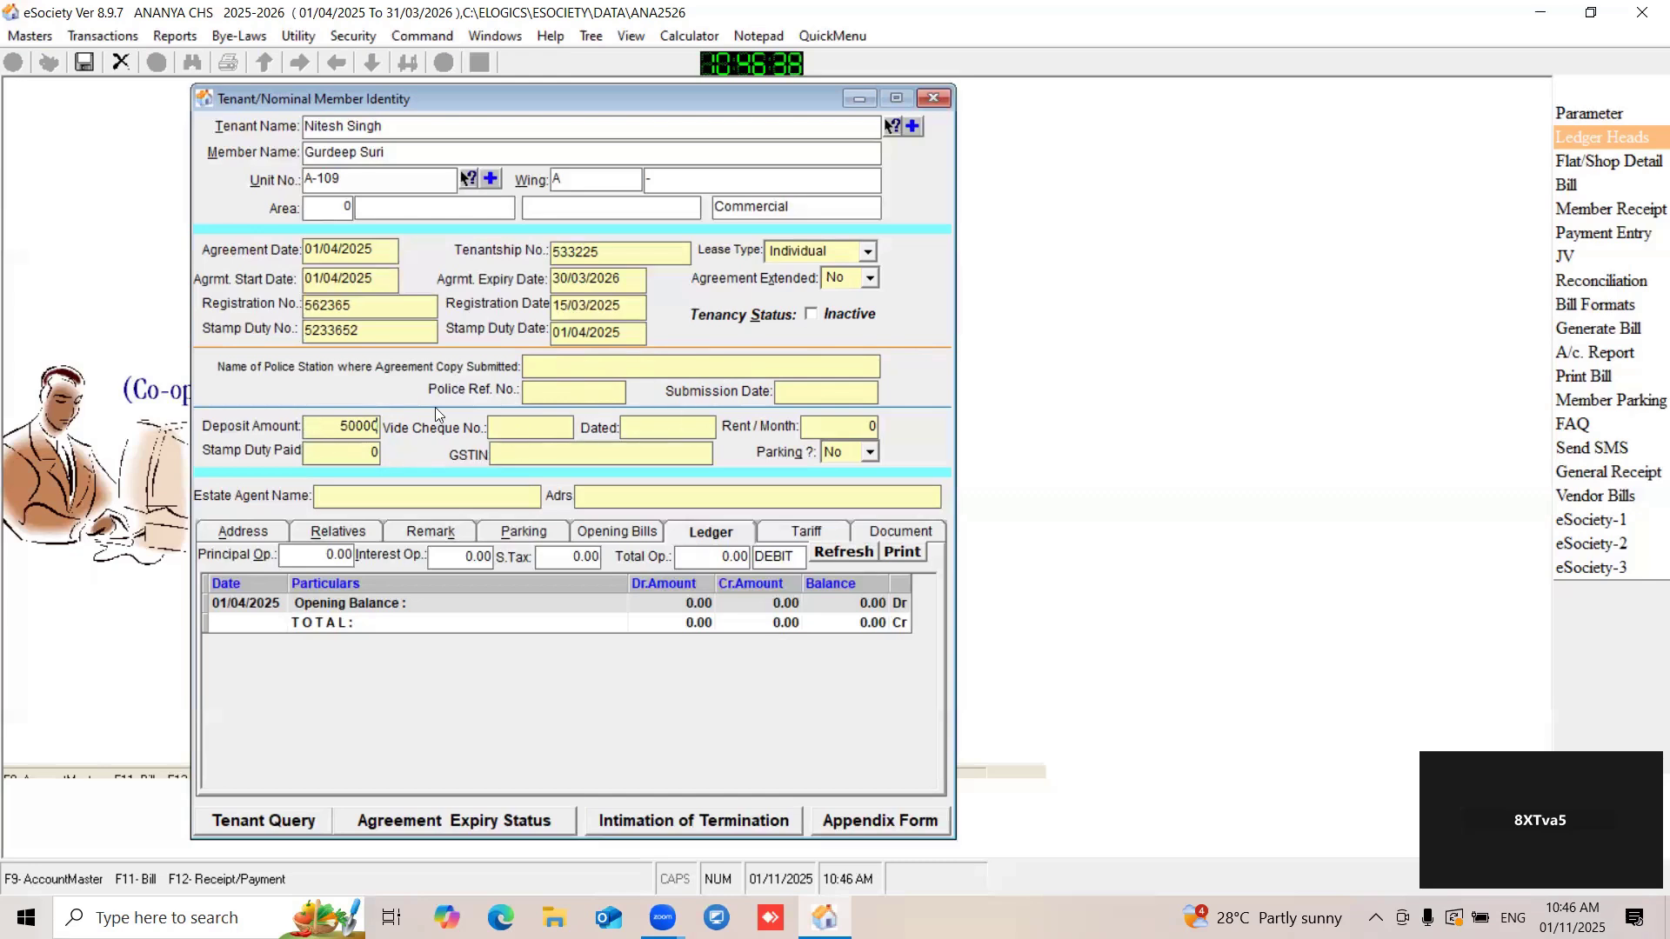
click(833, 424)
text(20000)
drag(633, 99, 708, 99)
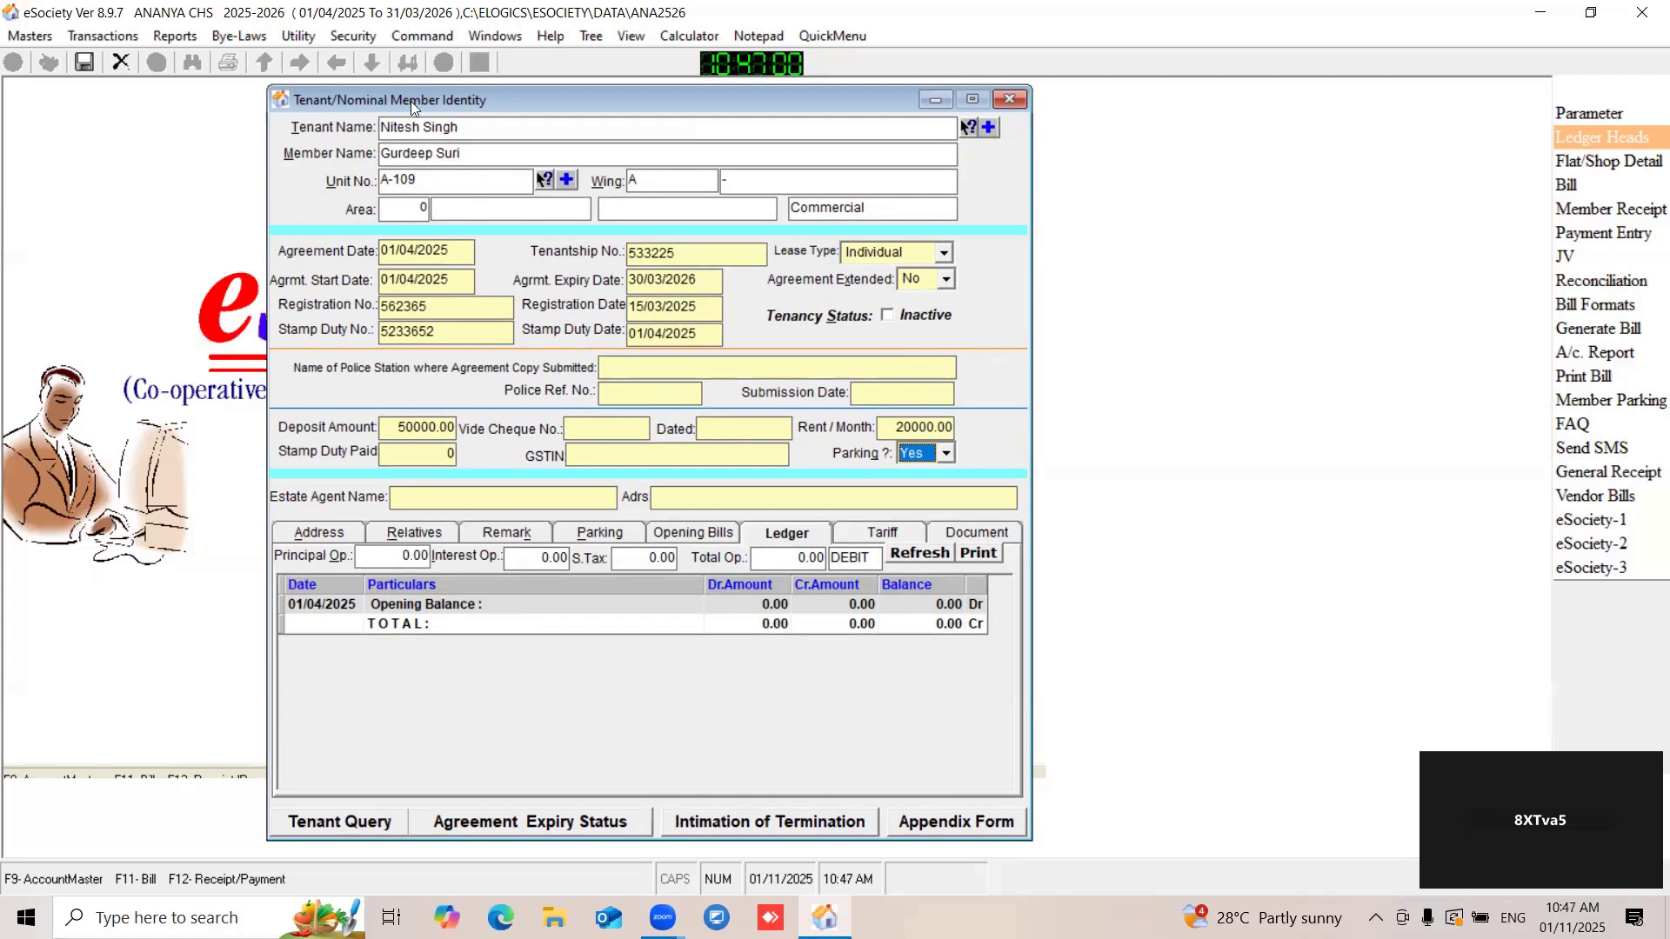
drag(410, 101, 512, 101)
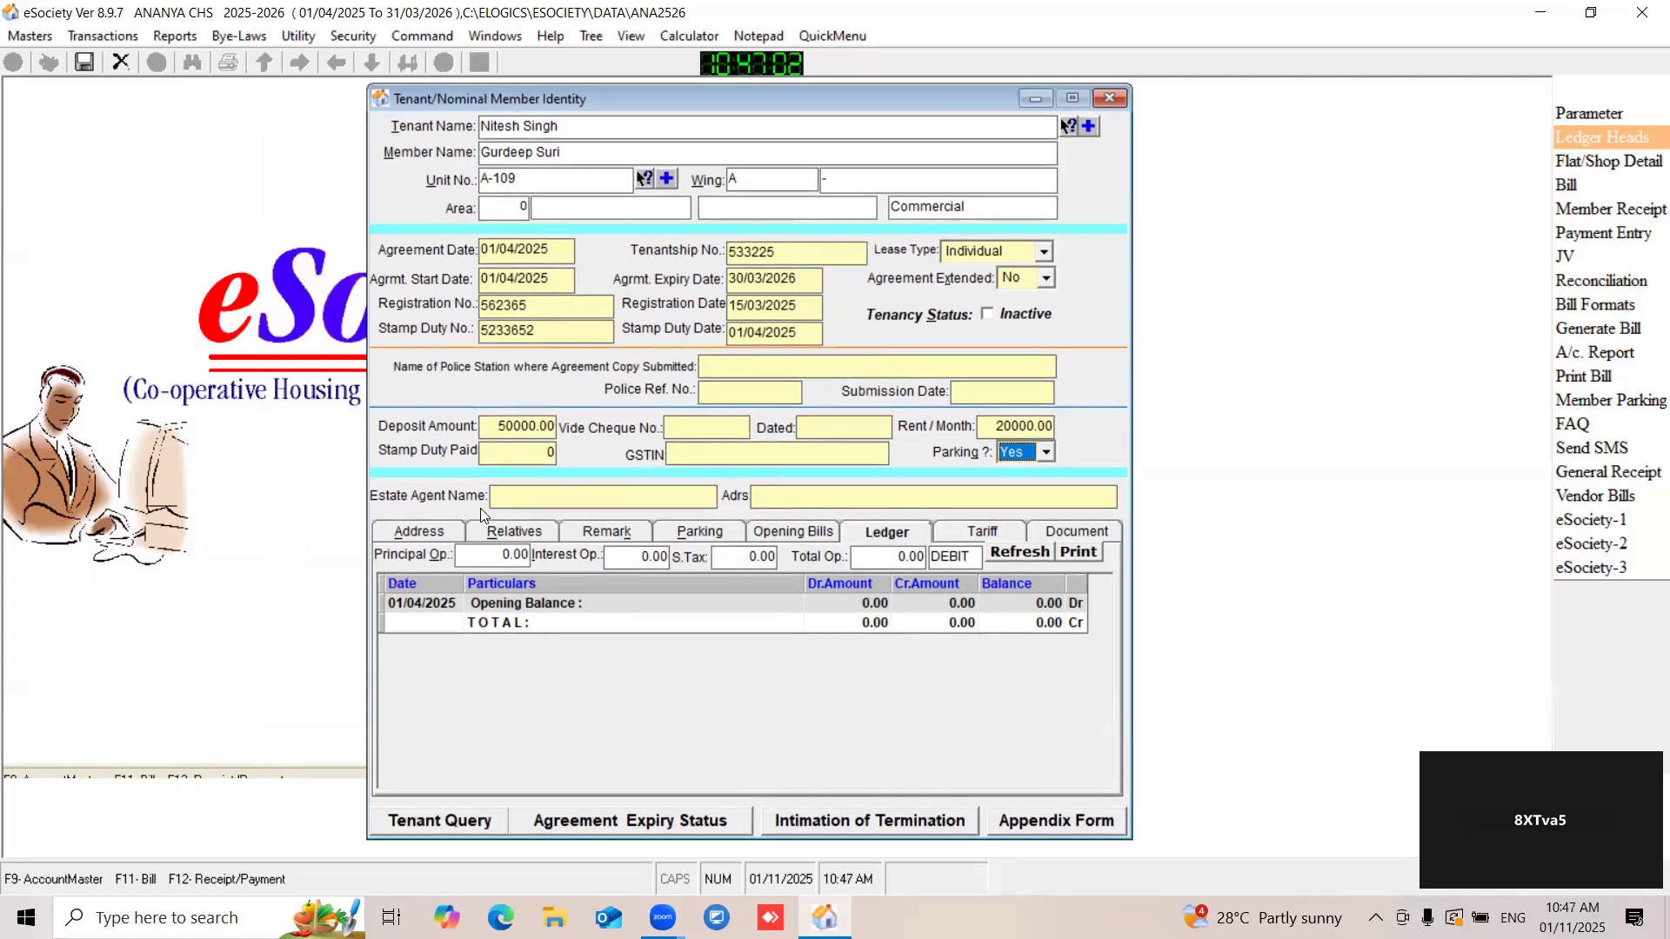
- In the tenant's address details, set the nationality to Indian and enter the hand phone number
click(424, 534)
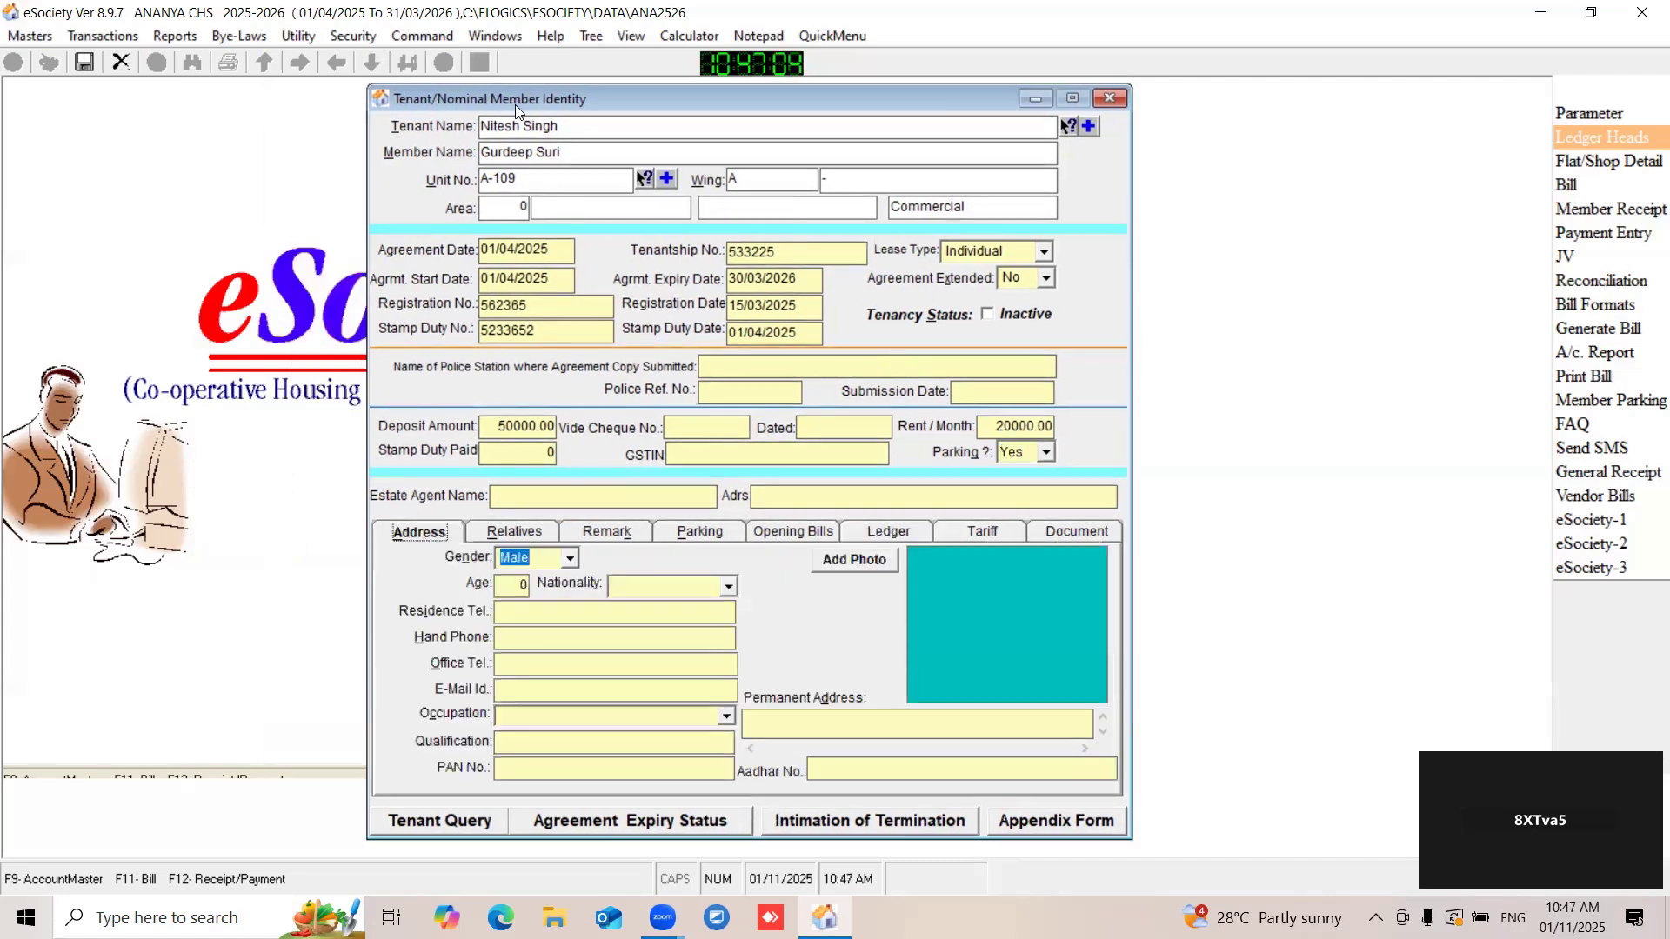
drag(515, 105, 423, 77)
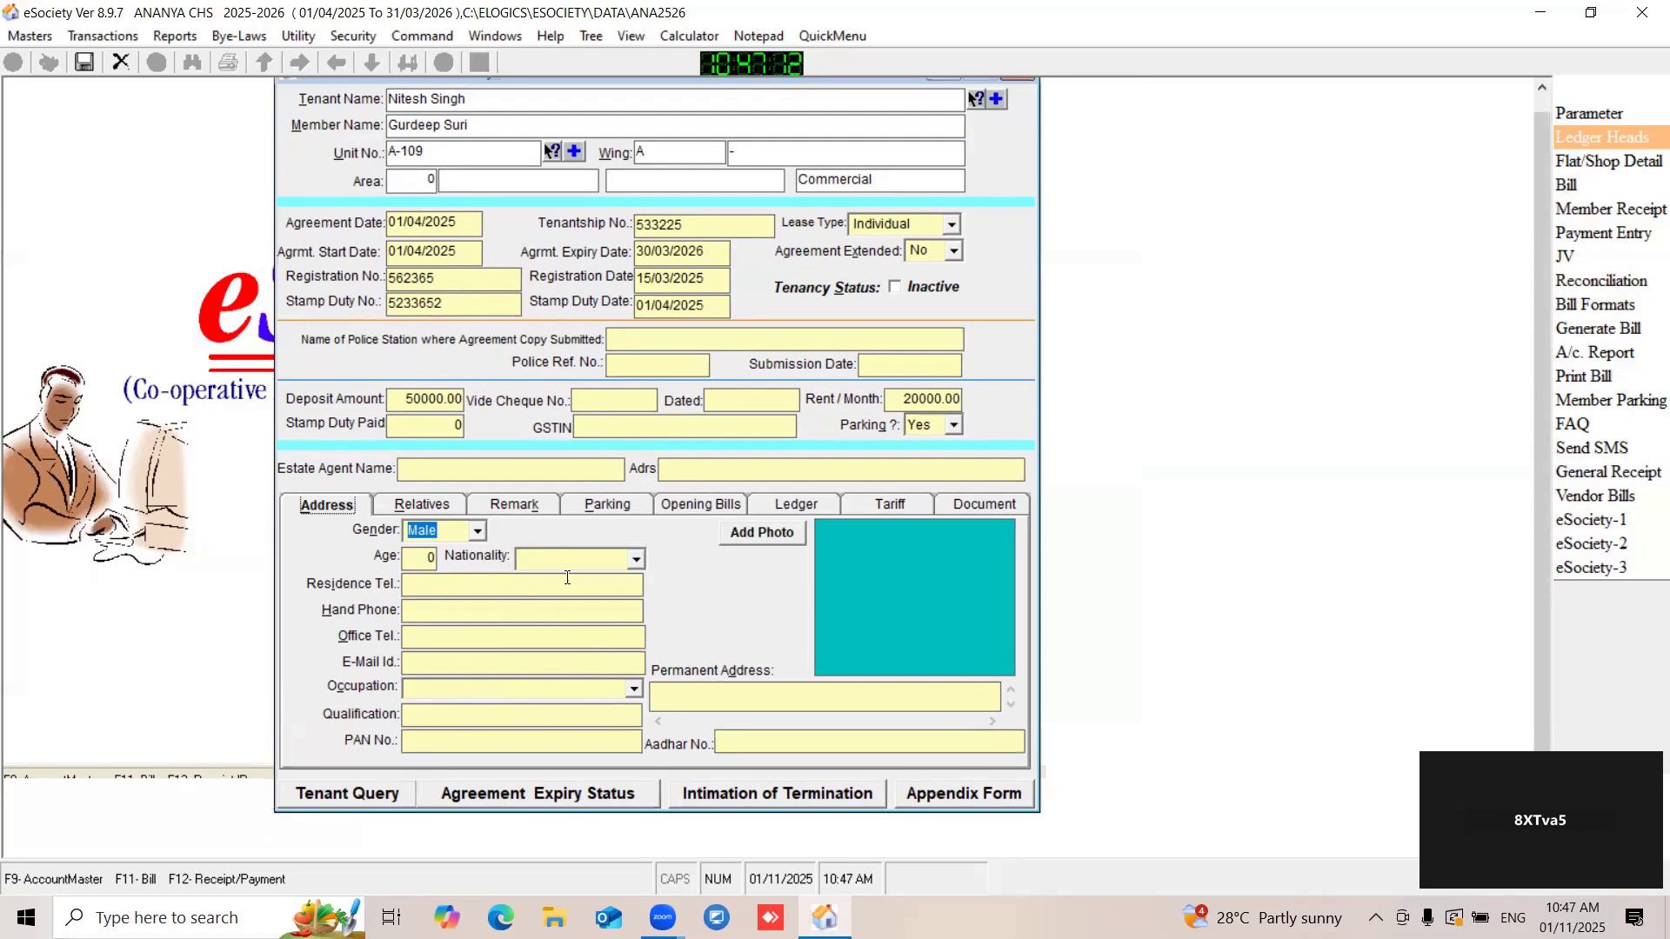
click(635, 561)
text(Indian)
click(450, 583)
click(428, 632)
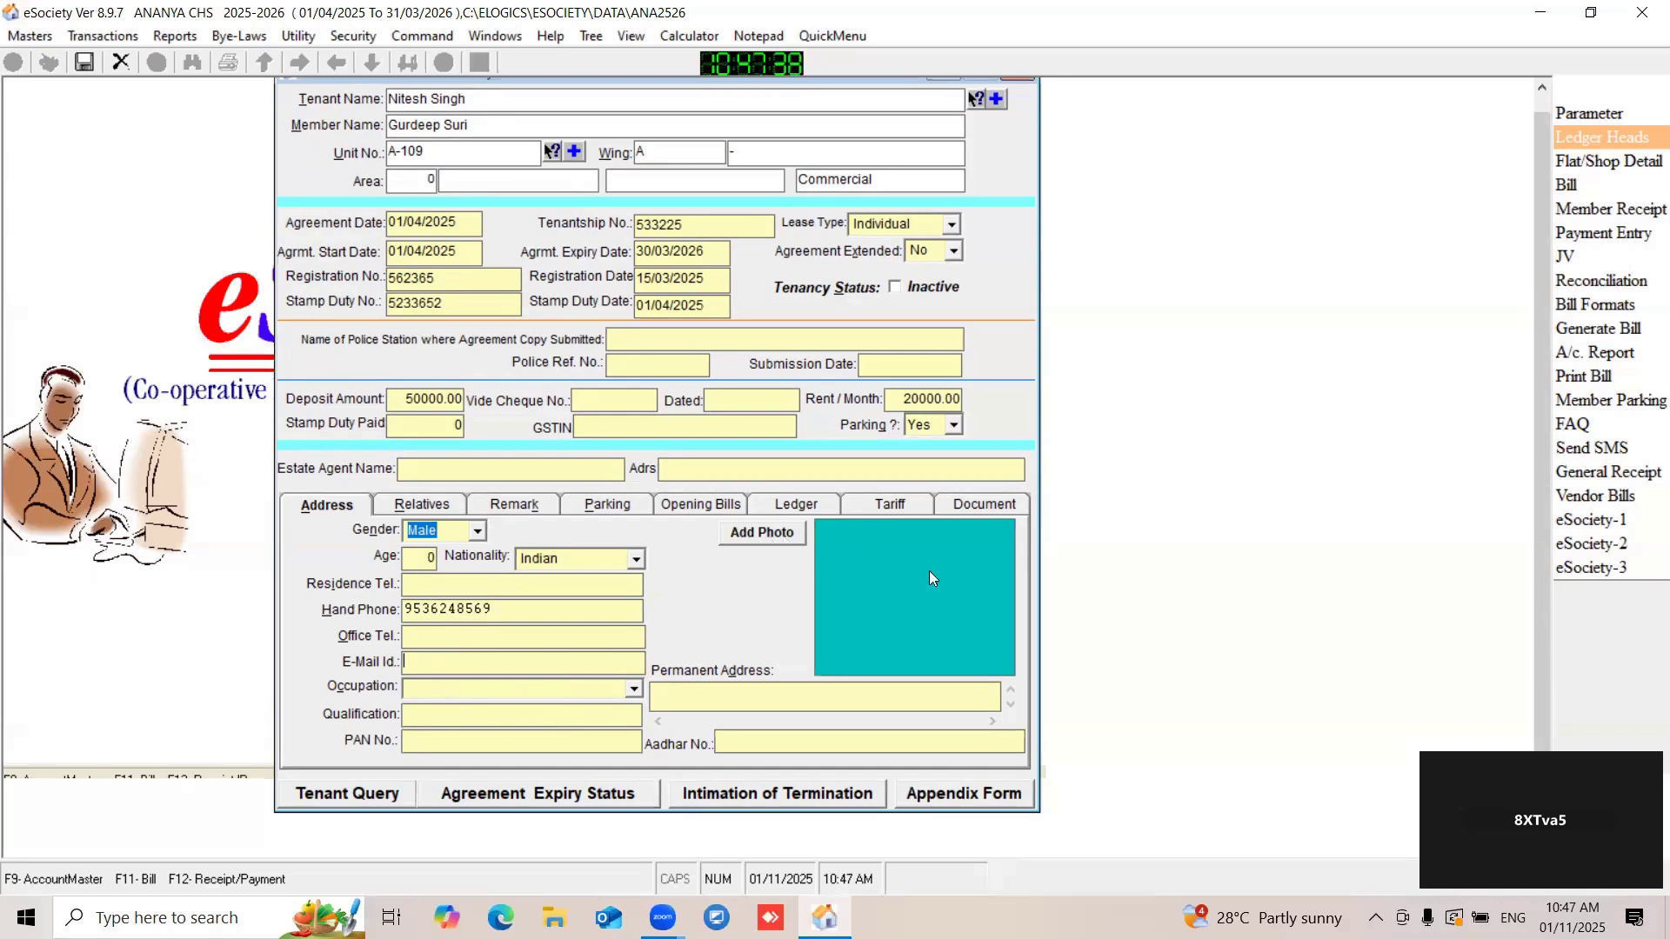
- Open the file chooser for adding the tenant's photo and close it without choosing a file
click(763, 533)
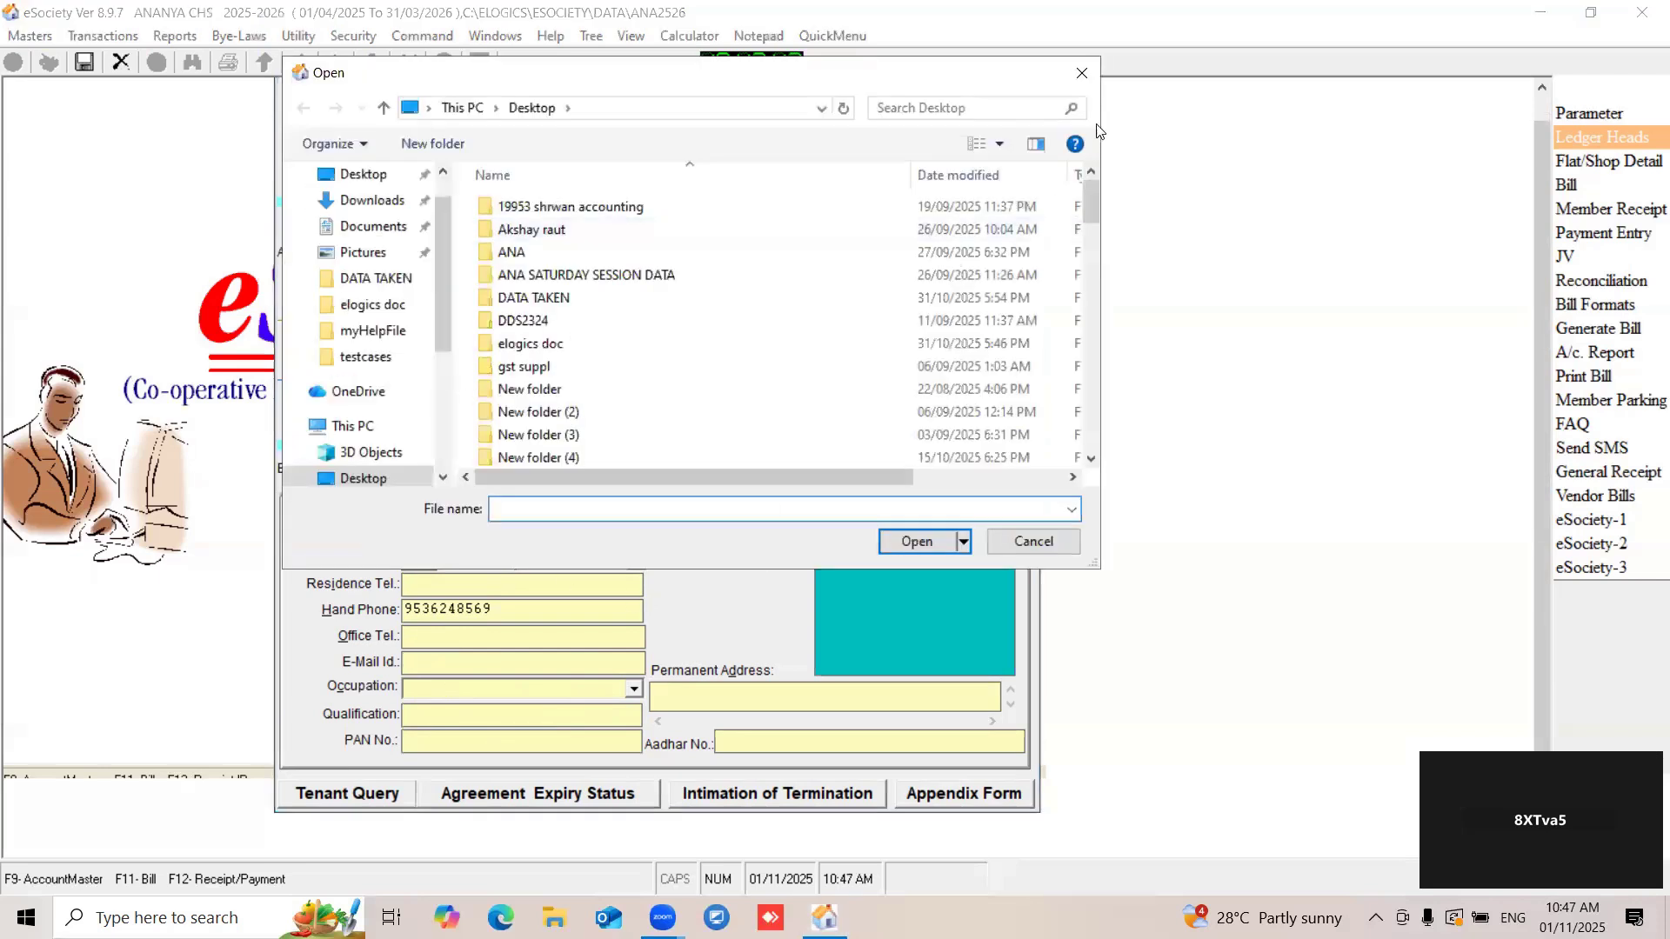
click(1083, 74)
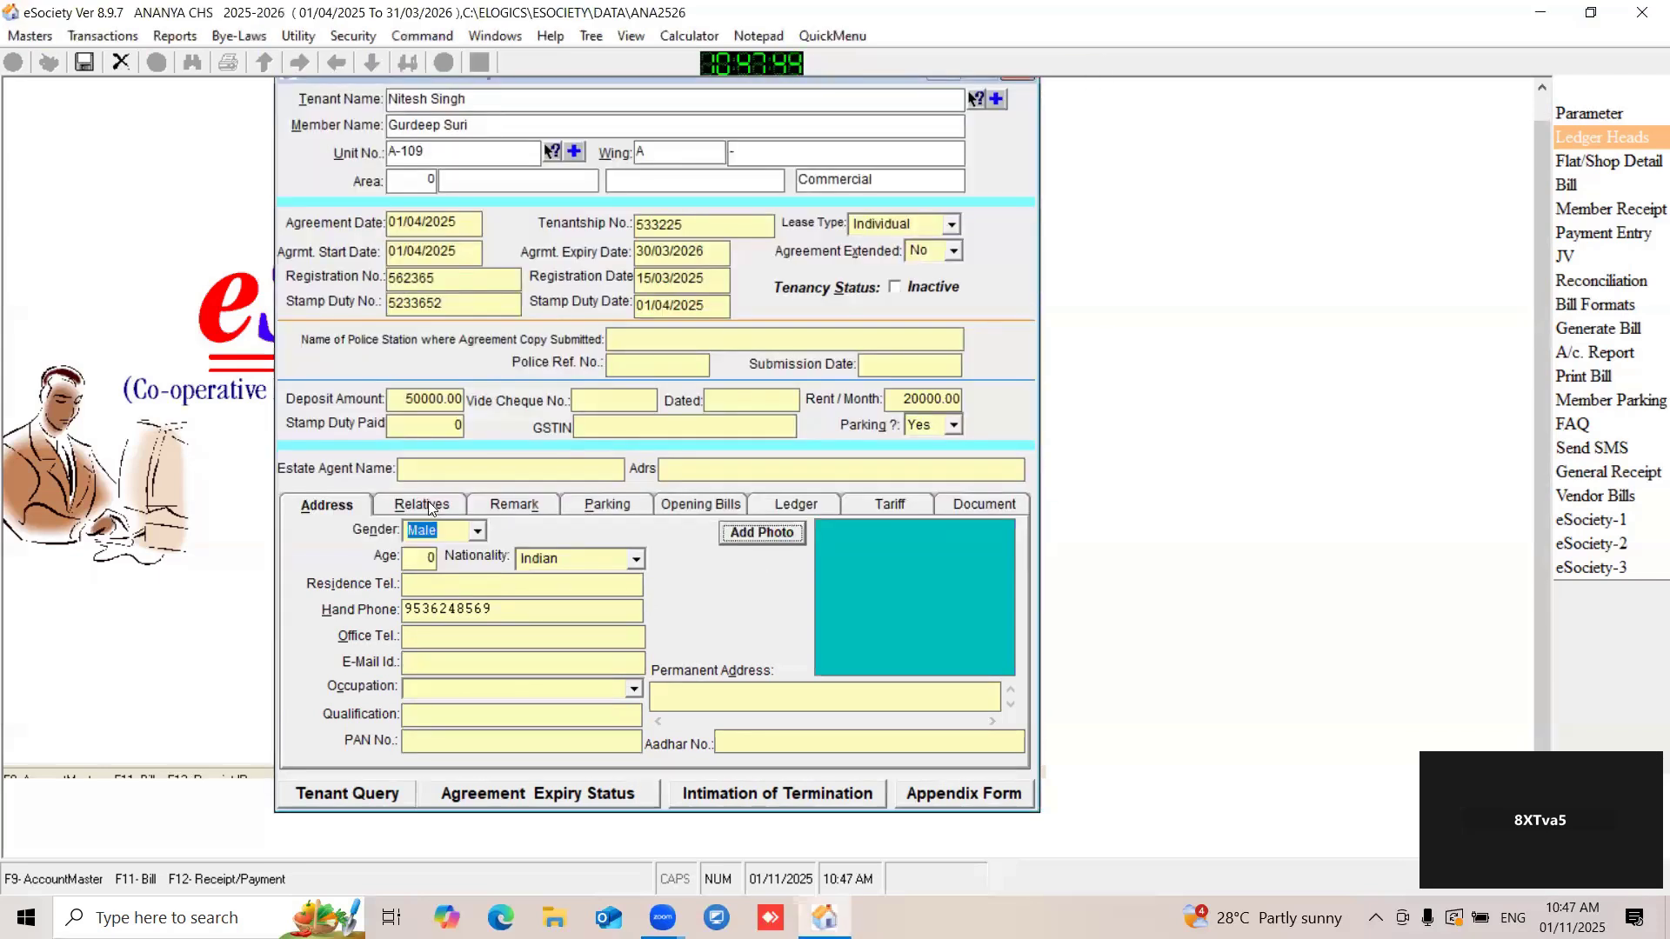
- Enter the dependant's full name in the first row of the tenant's relatives
click(429, 505)
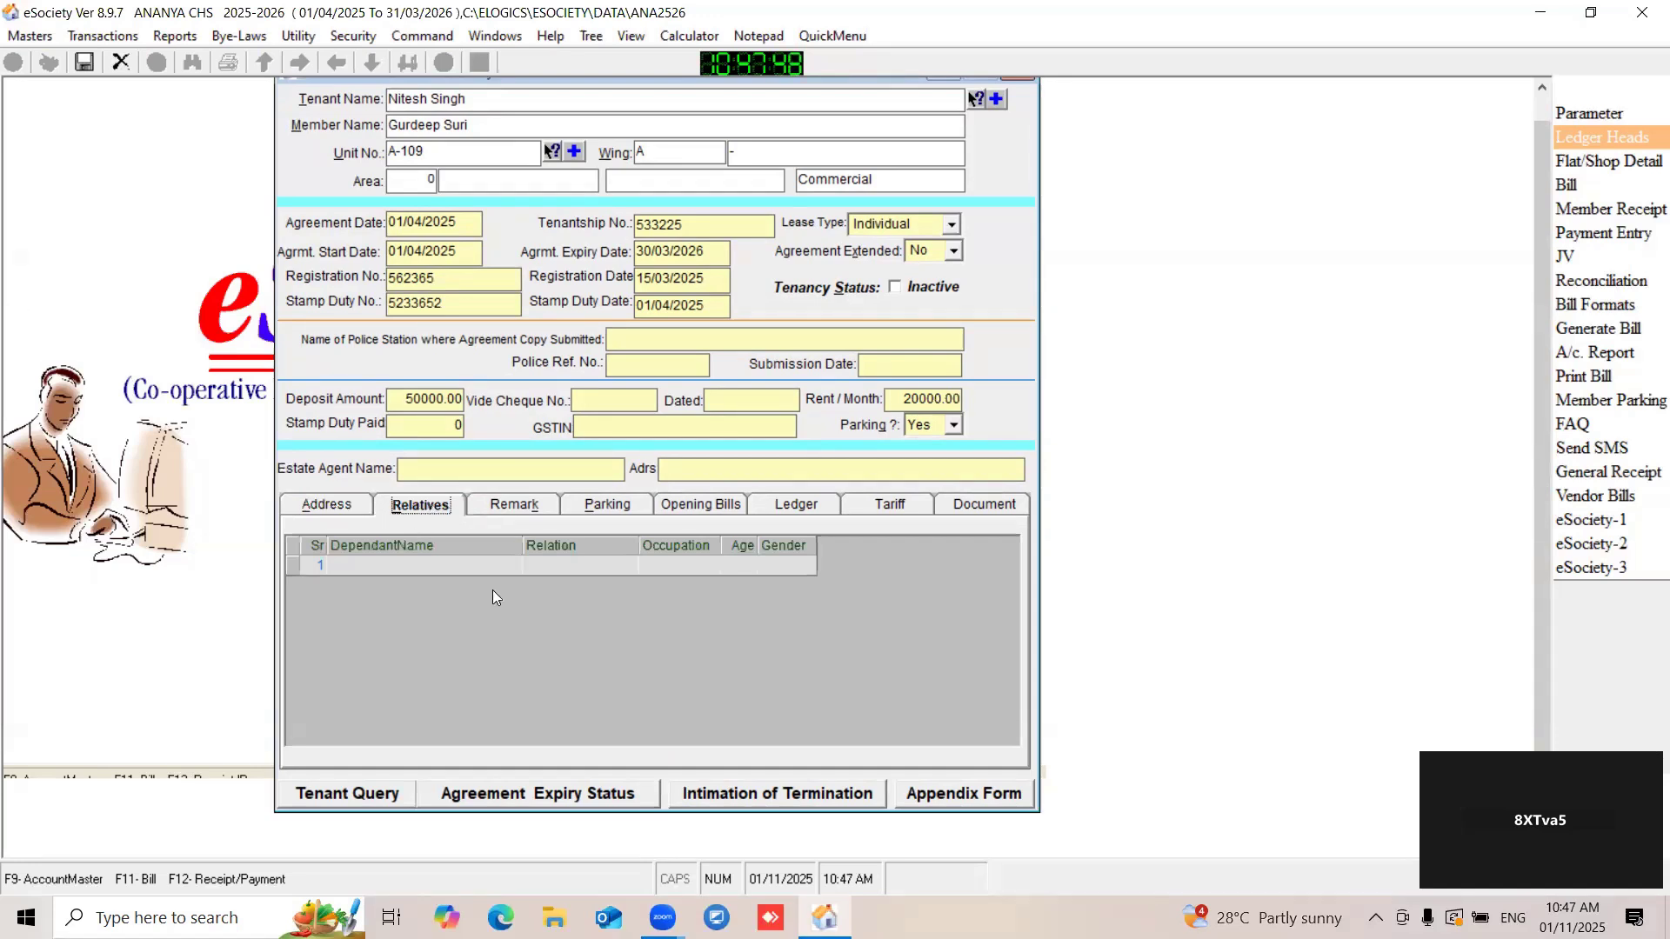
click(436, 569)
key(Caps_Lock)
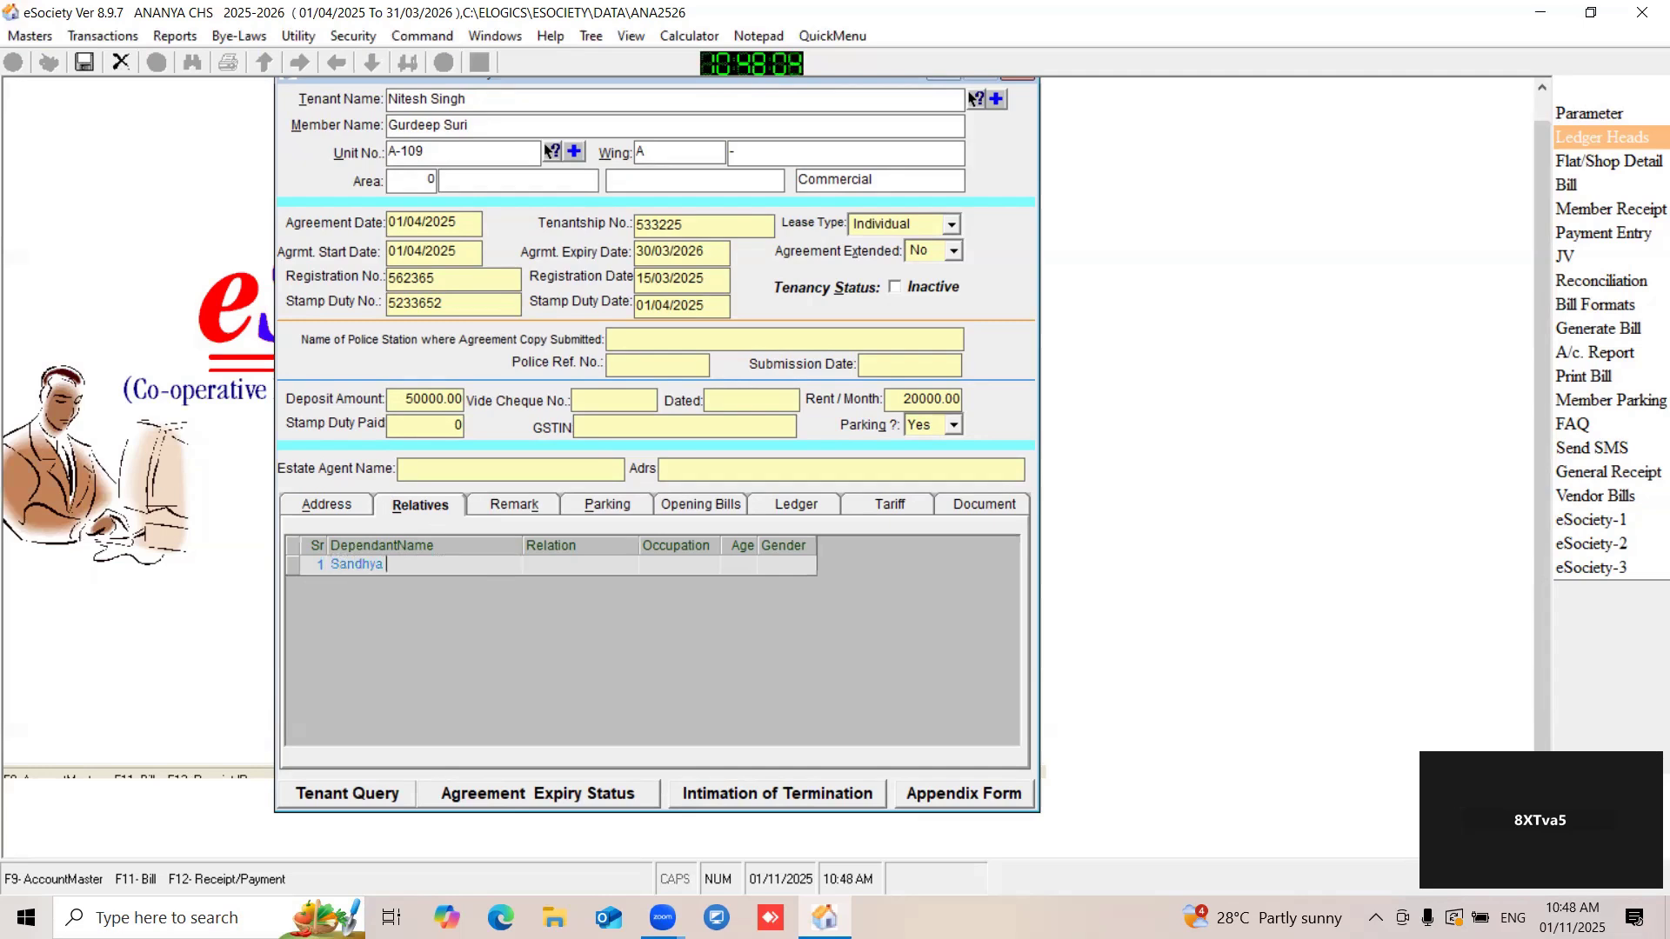
key(Caps_Lock)
key(Caps_Lock)
- Set the dependant's relation to Wife, occupation to Job, age to 50 and gender to Female
click(559, 559)
key(Caps_Lock)
text(W)
key(Caps_Lock)
text(ife)
click(666, 562)
key(Caps_Lock)
text(J)
key(Caps_Lock)
text(ob)
click(726, 569)
text(50)
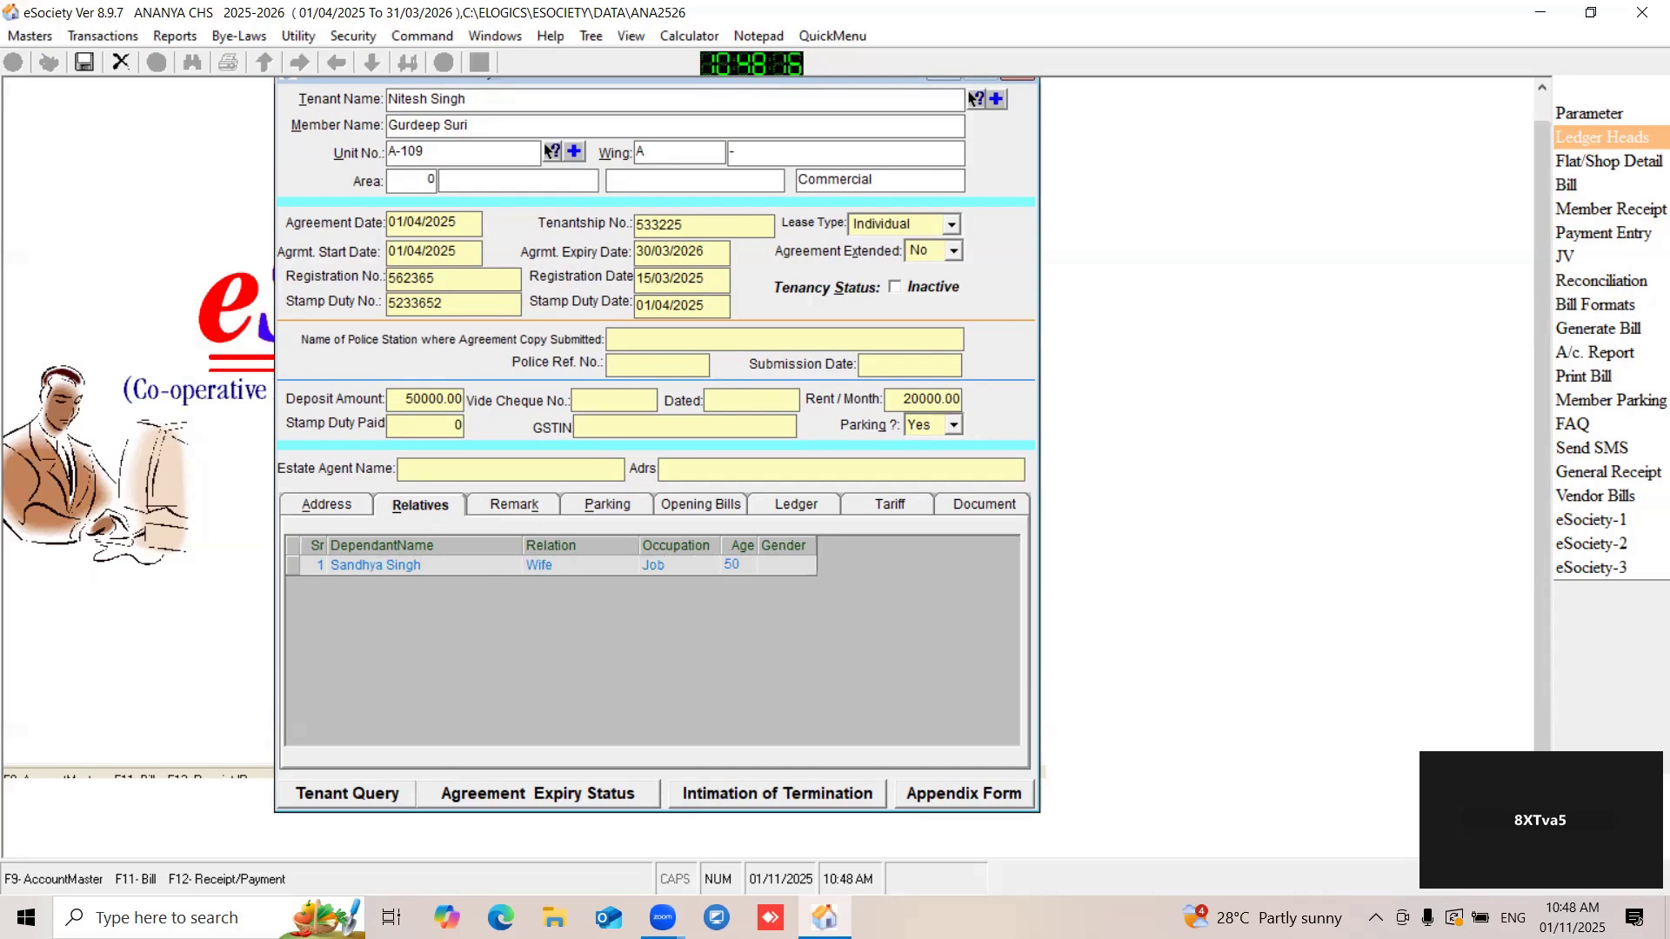
click(783, 566)
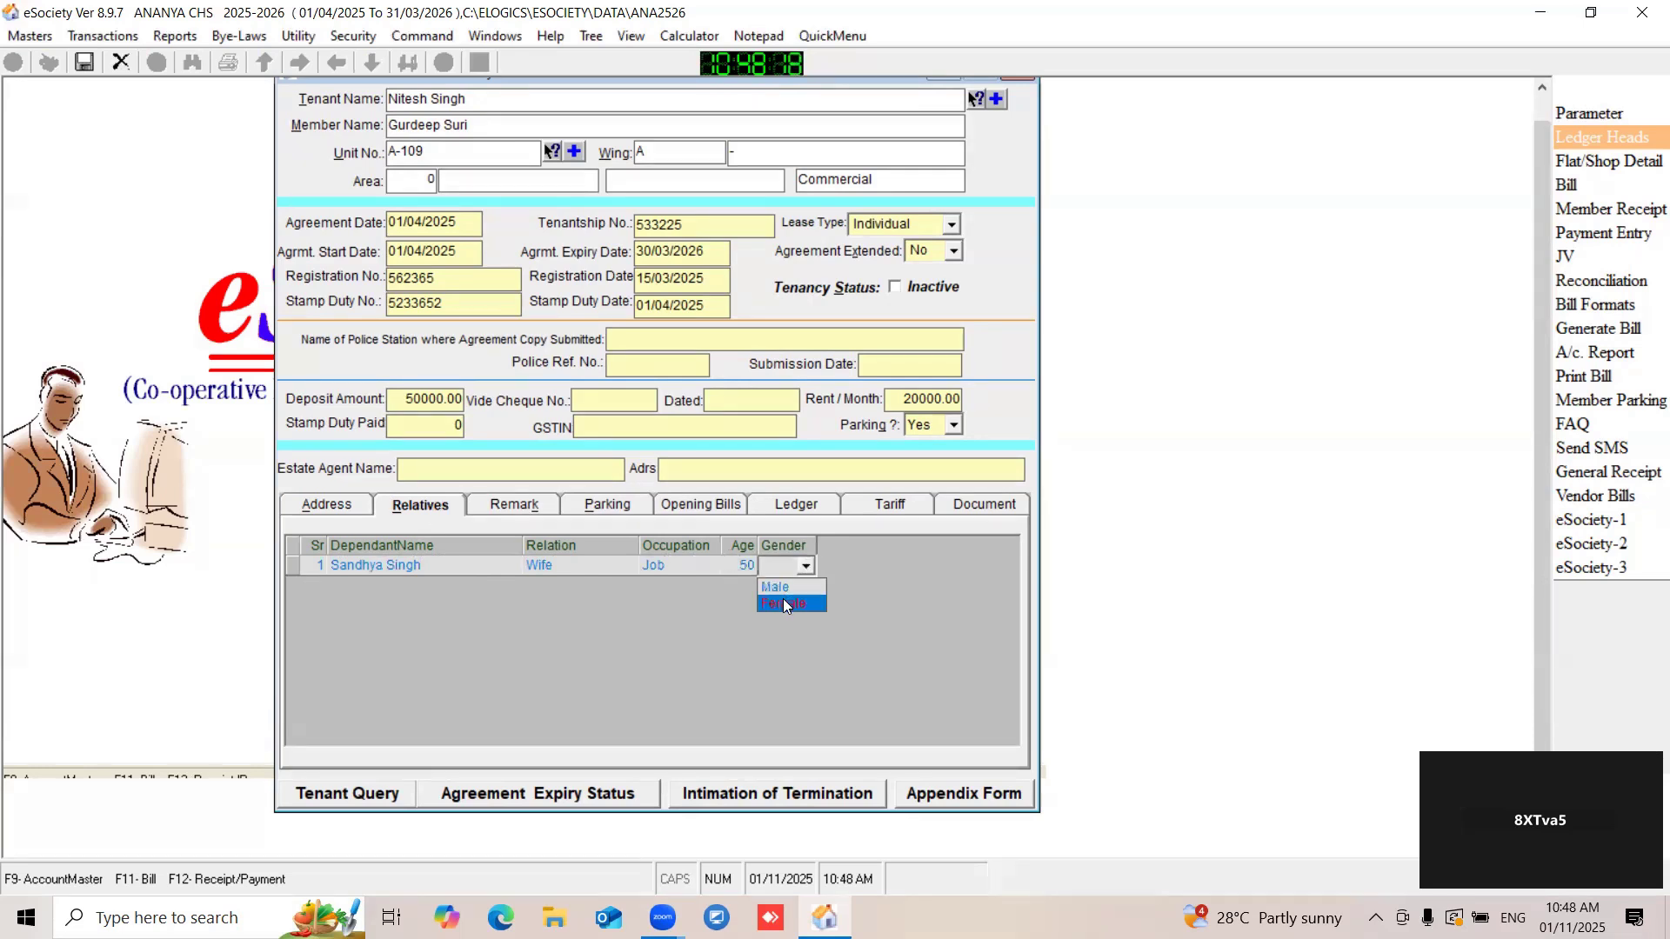
- View the tenant's remark area, then assign parking number 101 in the first parking row
click(491, 506)
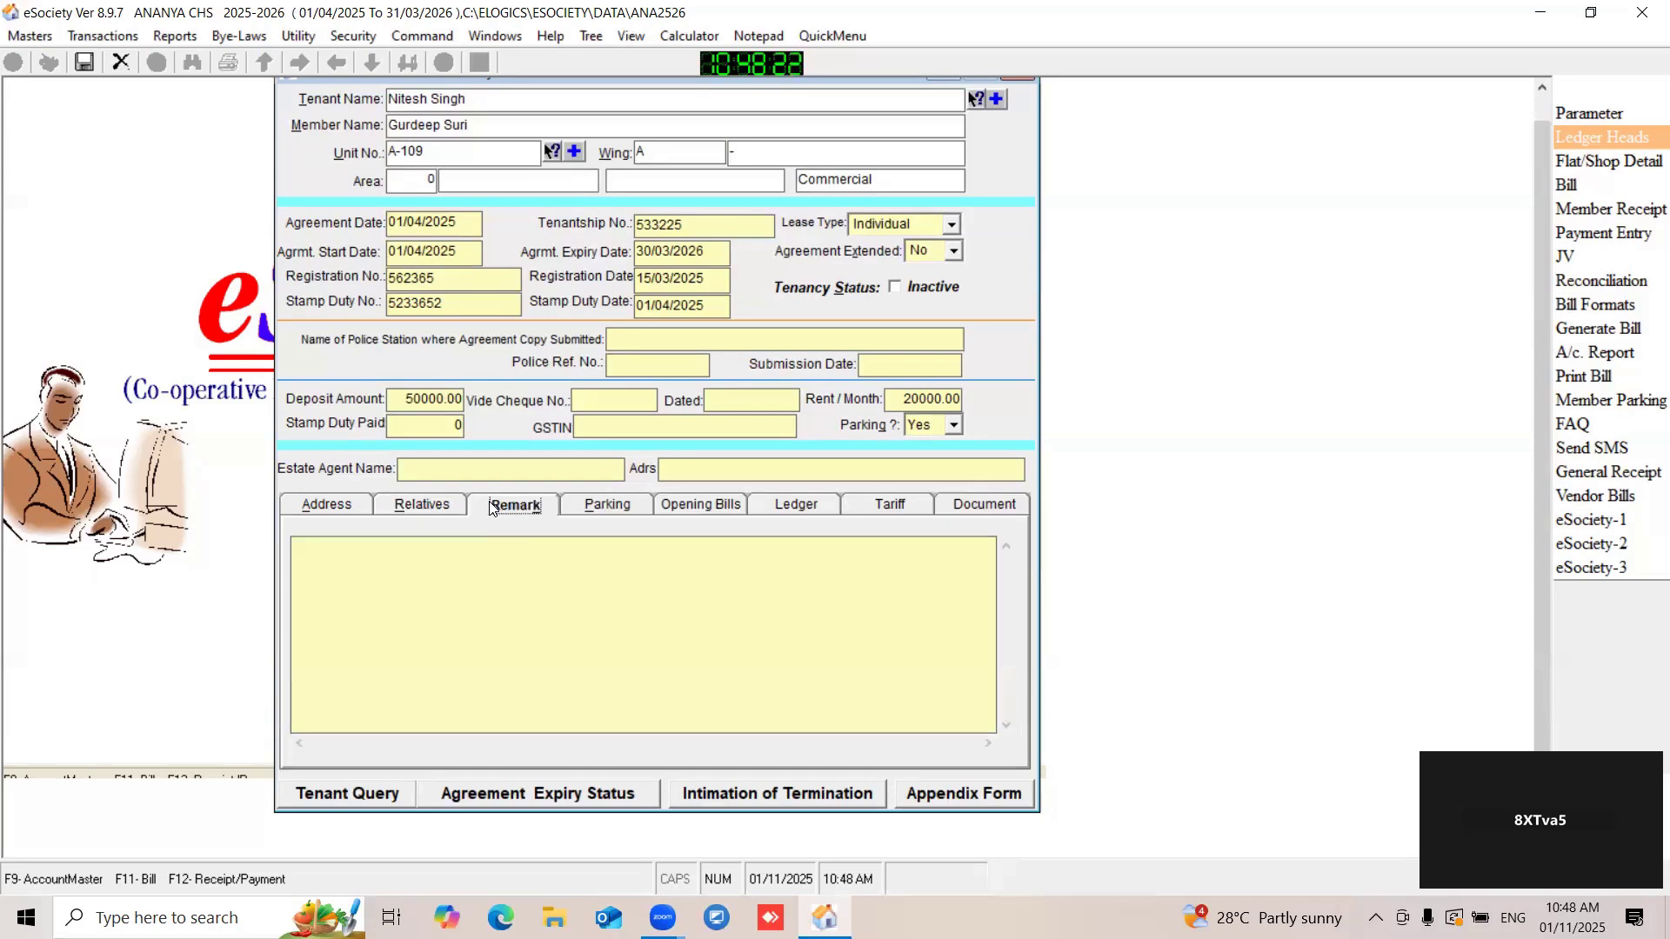
click(381, 576)
click(611, 508)
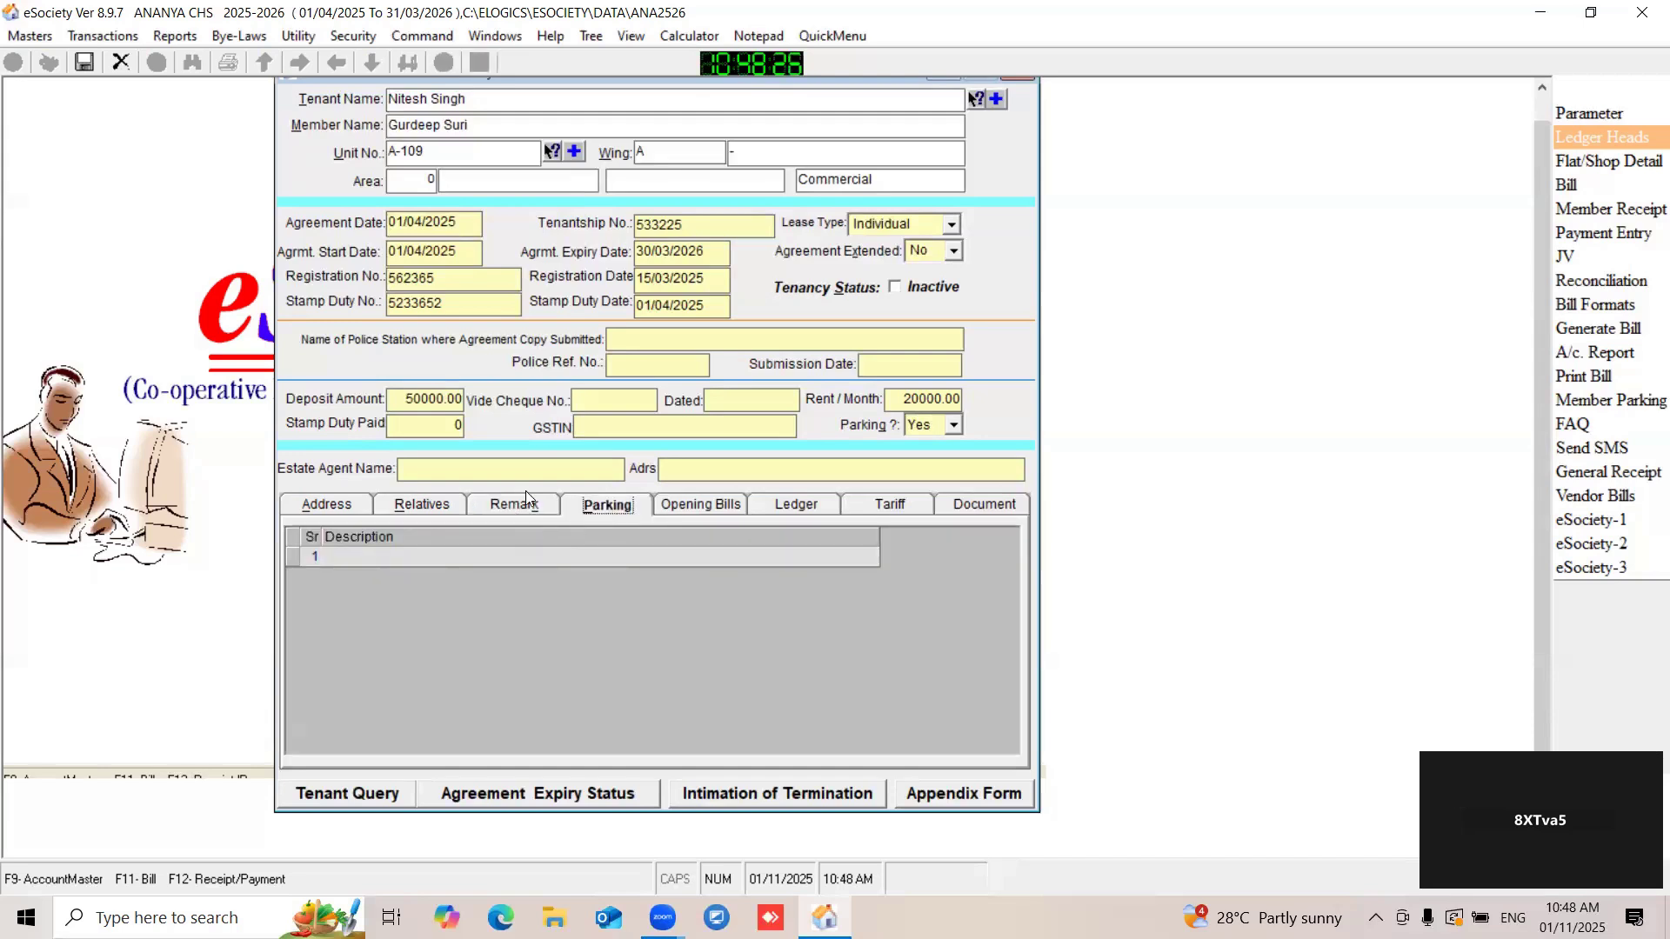
click(478, 557)
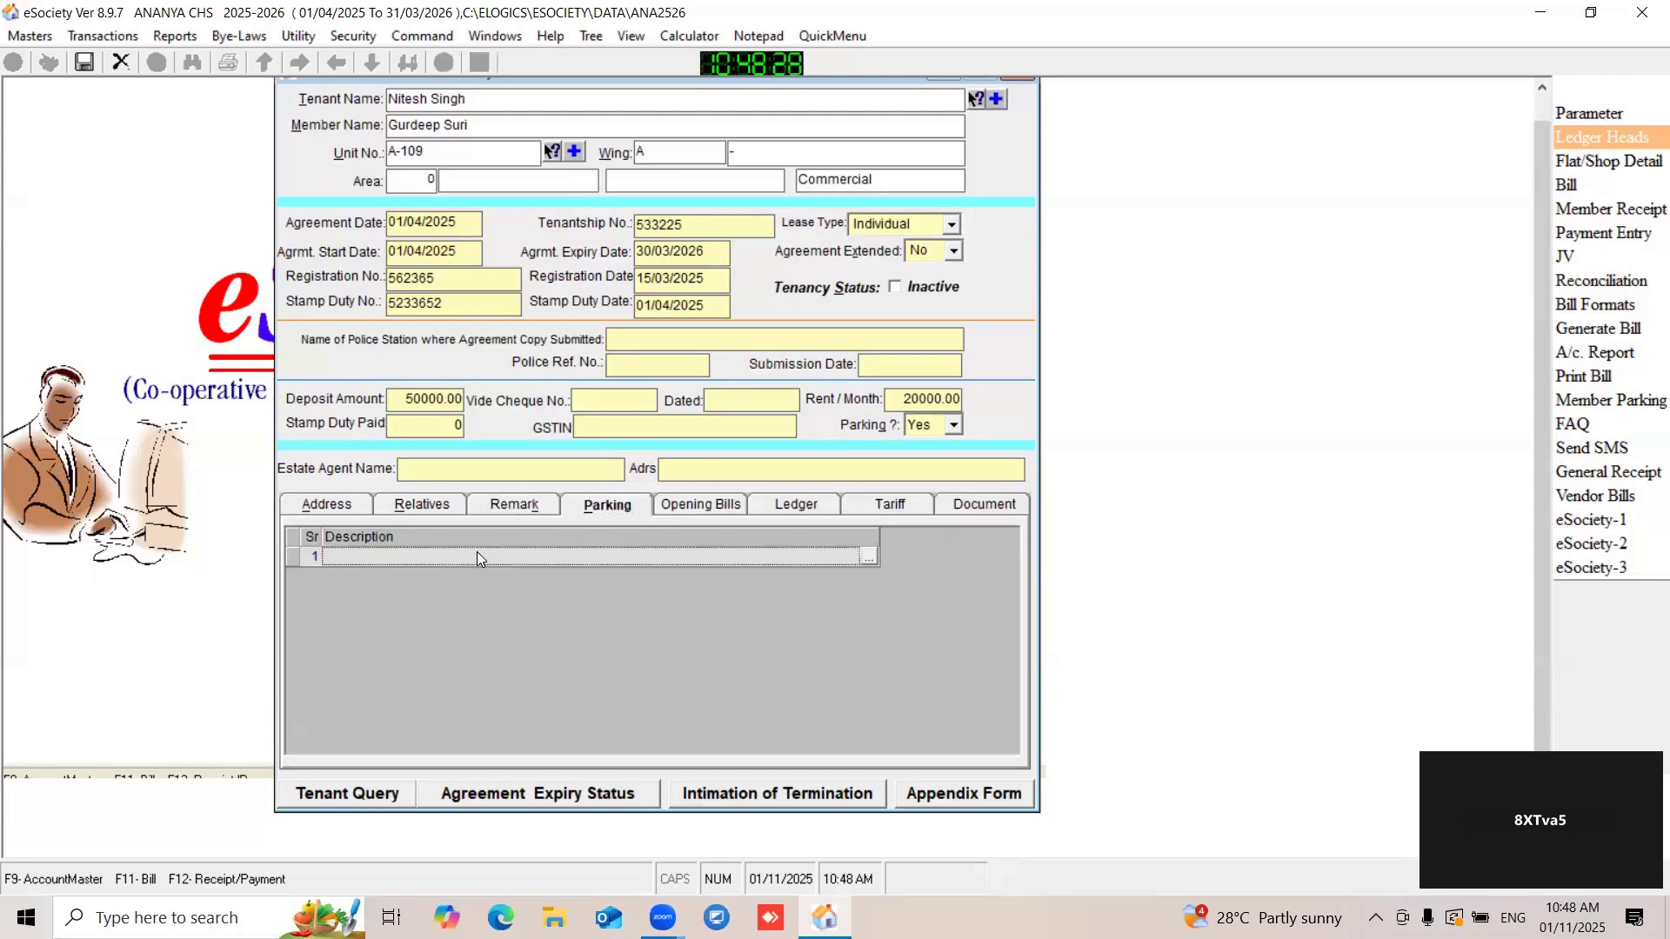
click(864, 556)
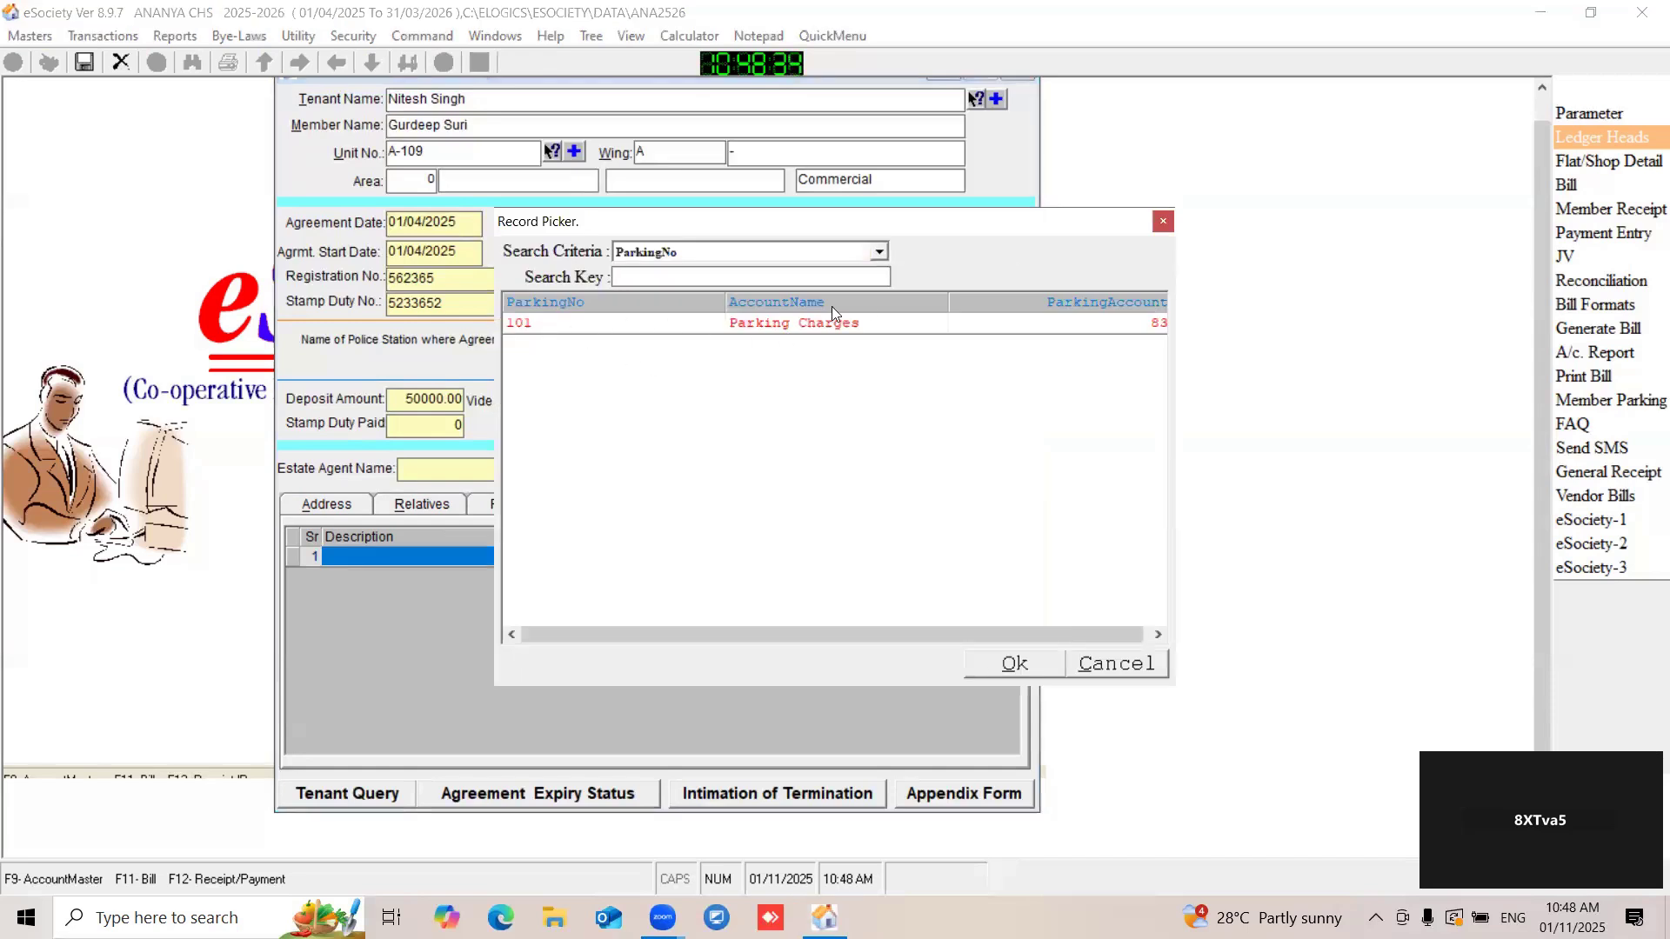
double_click(739, 323)
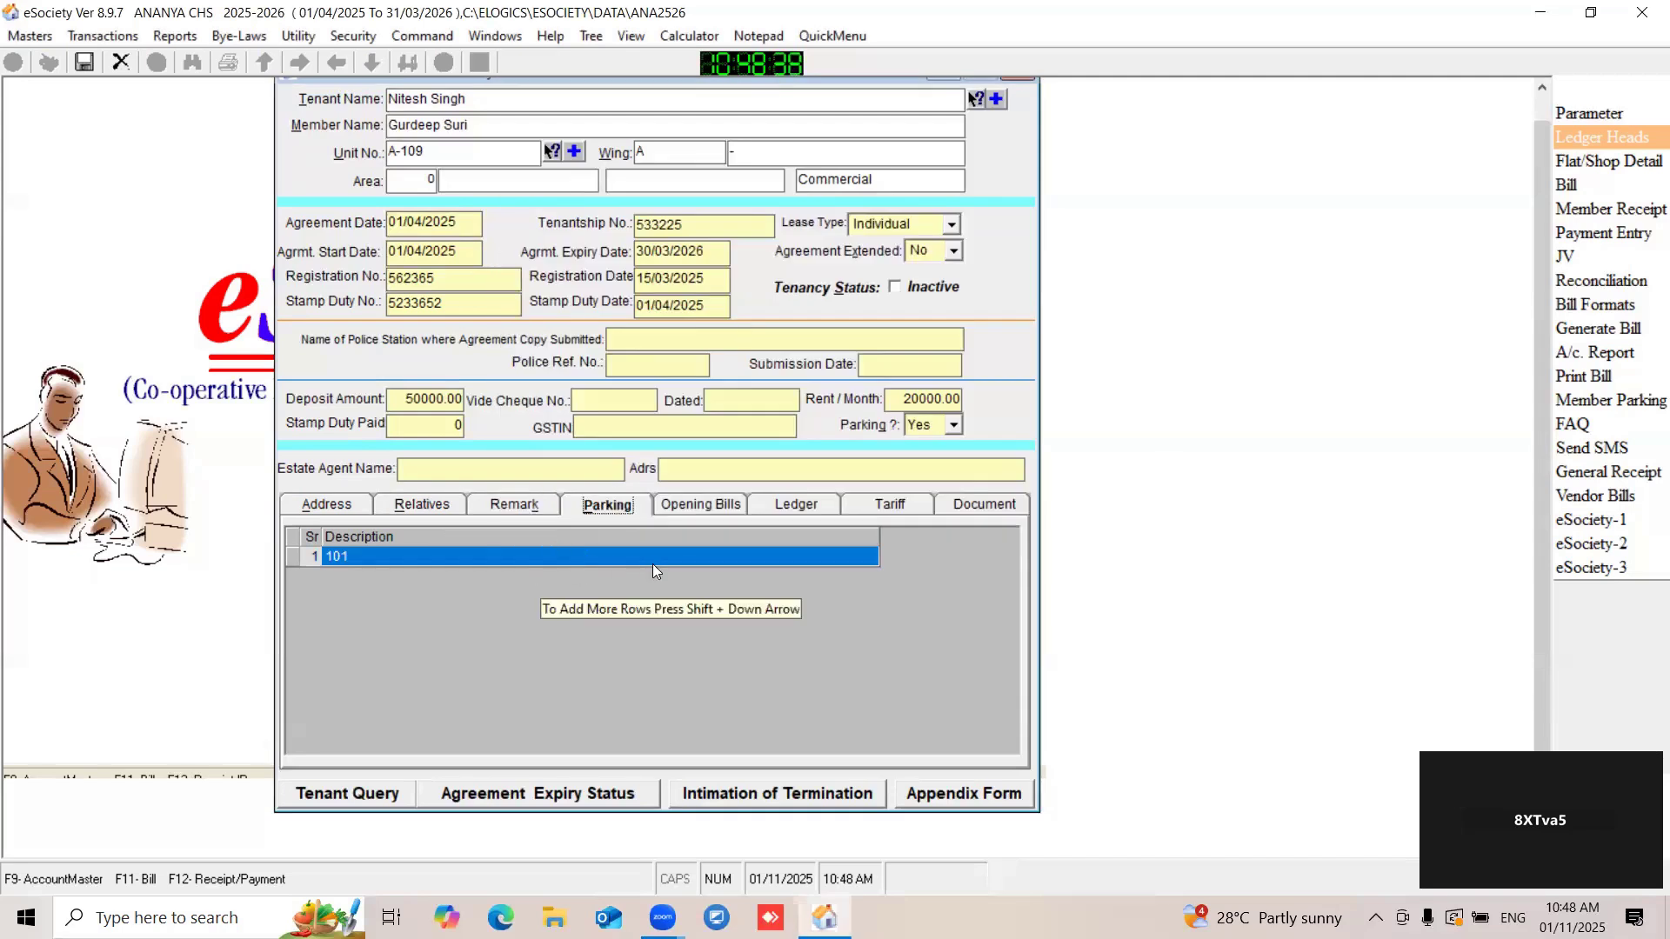
- Open the society's parking detail master, examine the record for parking number 101 and close it
click(28, 36)
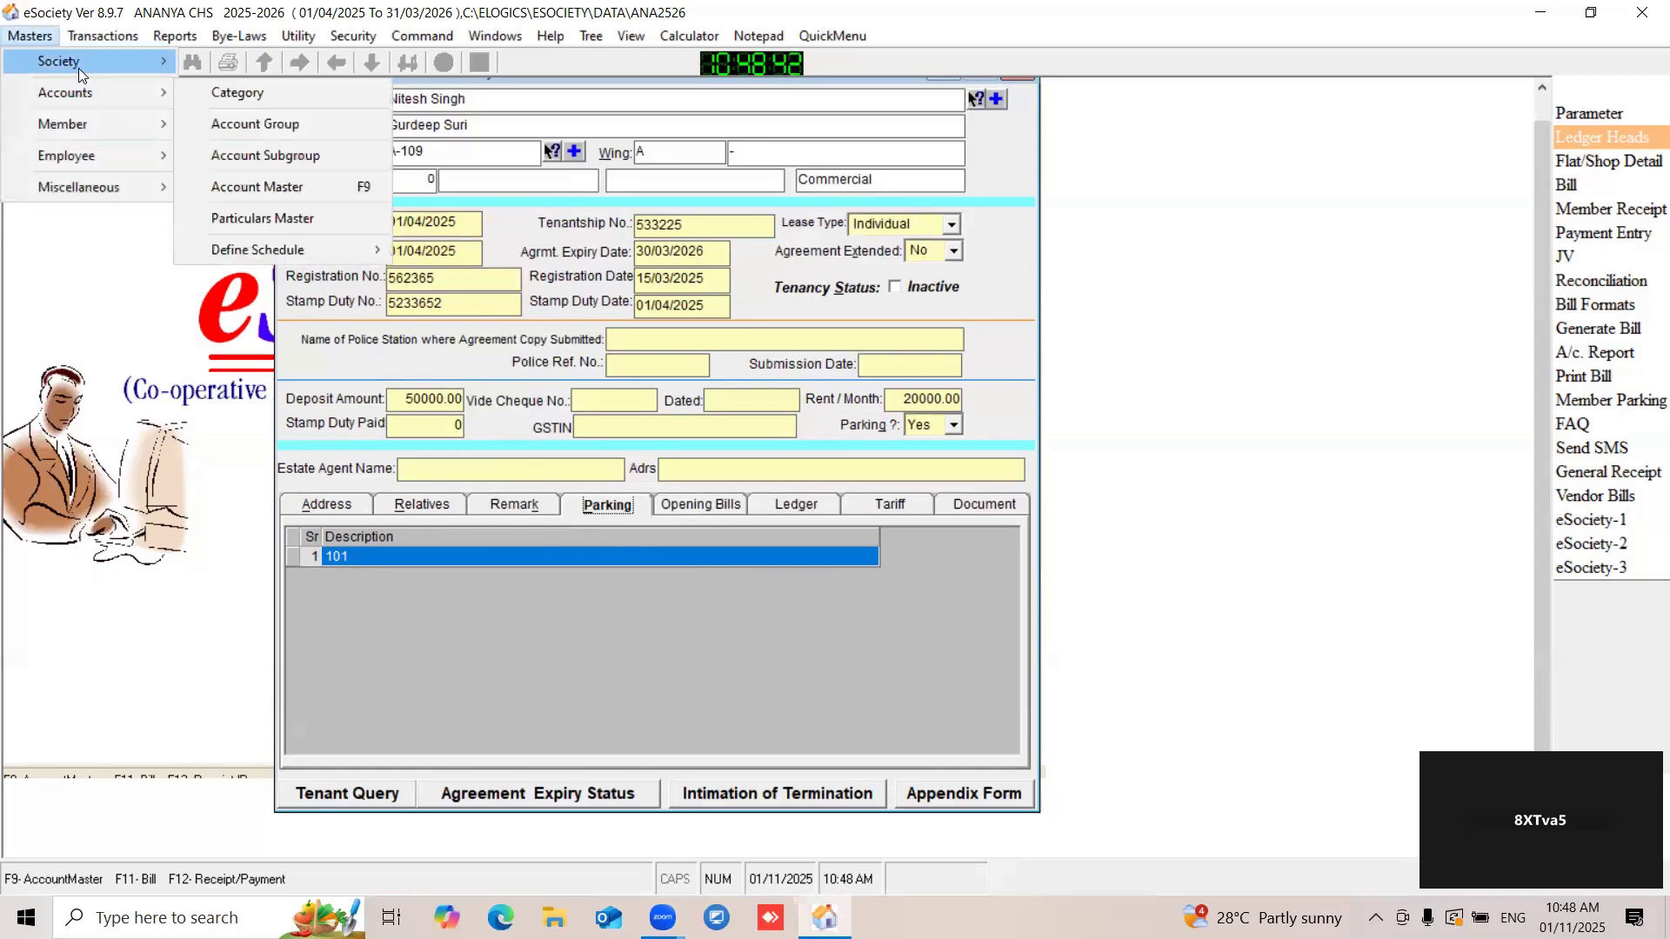
mouse_move(85, 127)
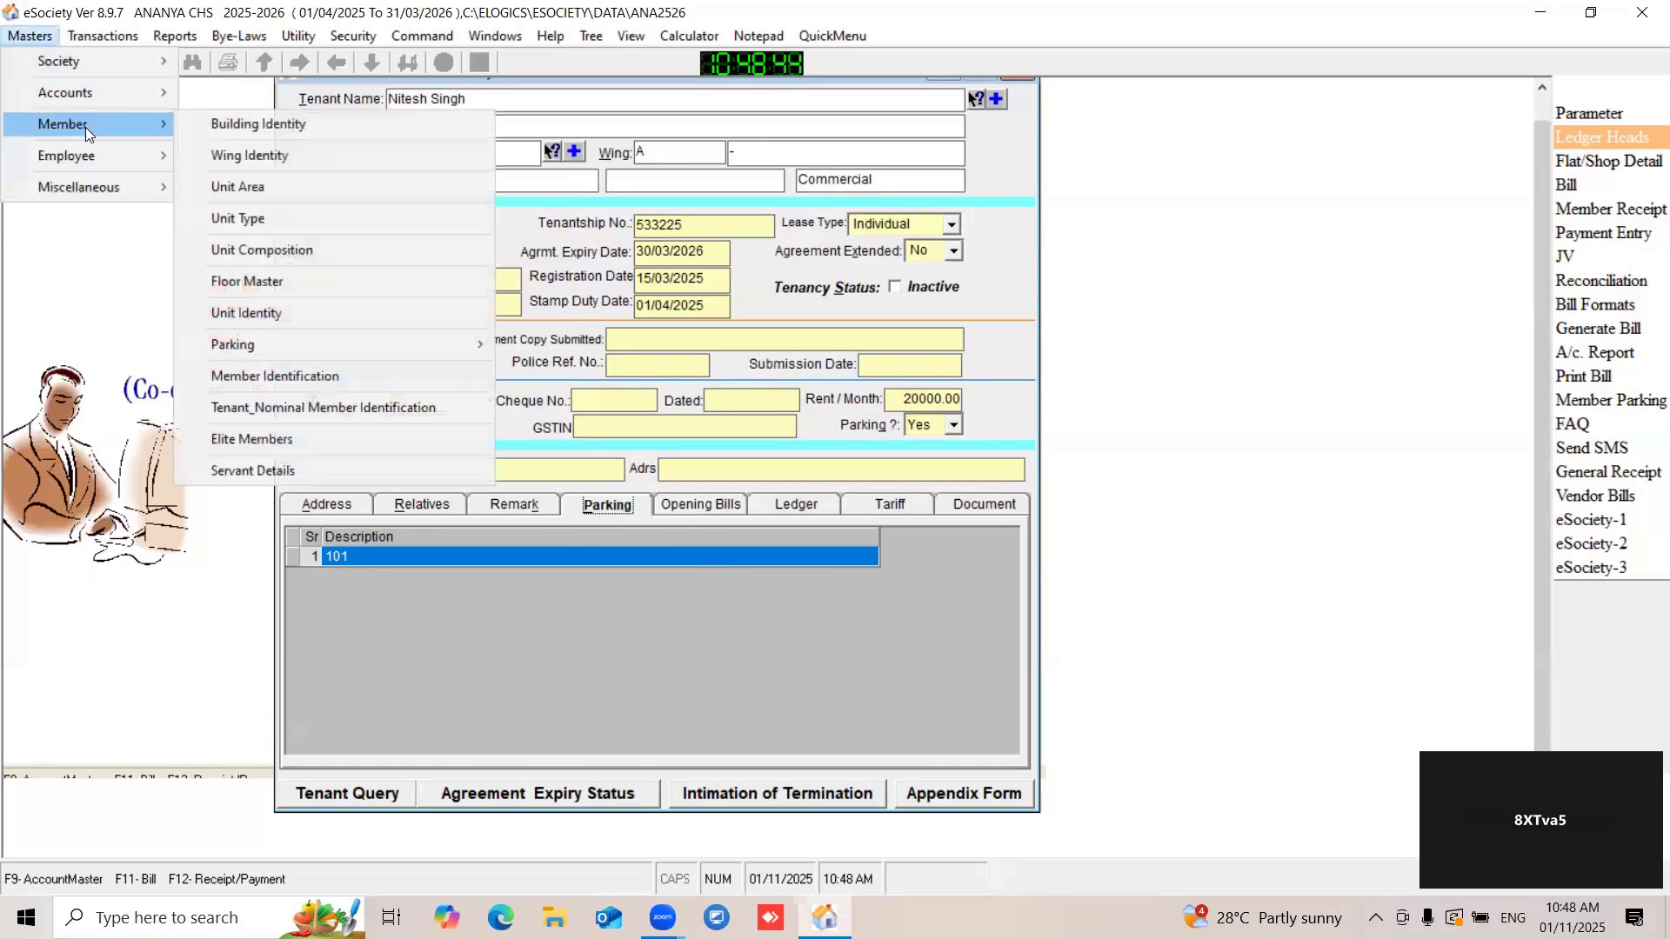
mouse_move(251, 348)
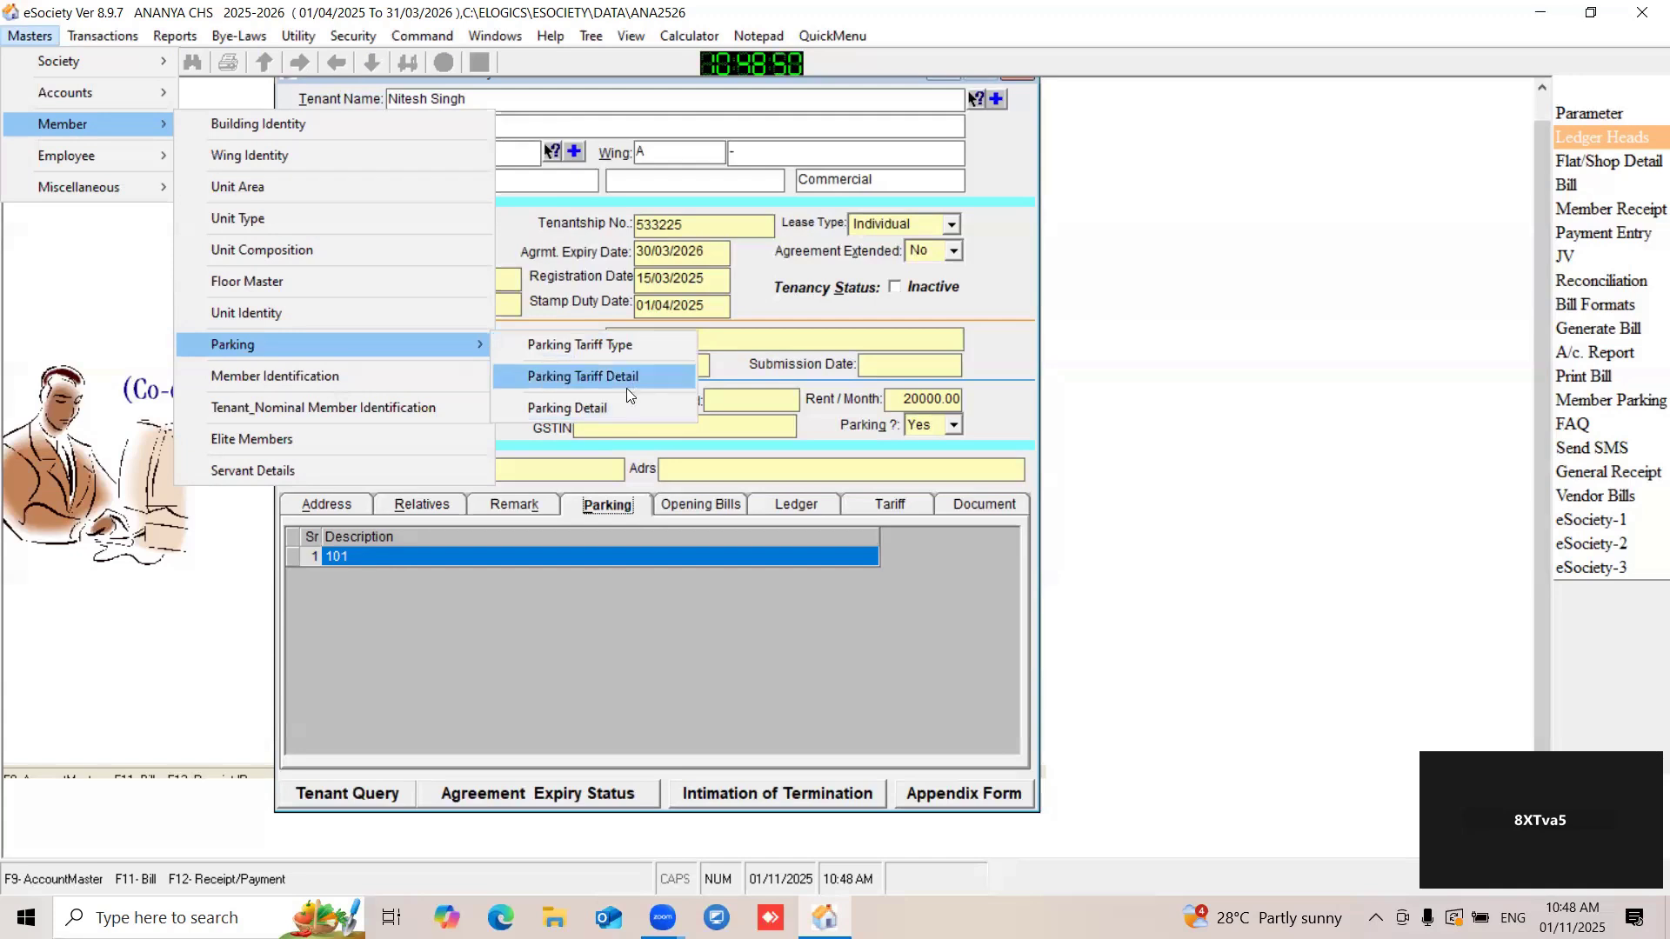
click(565, 405)
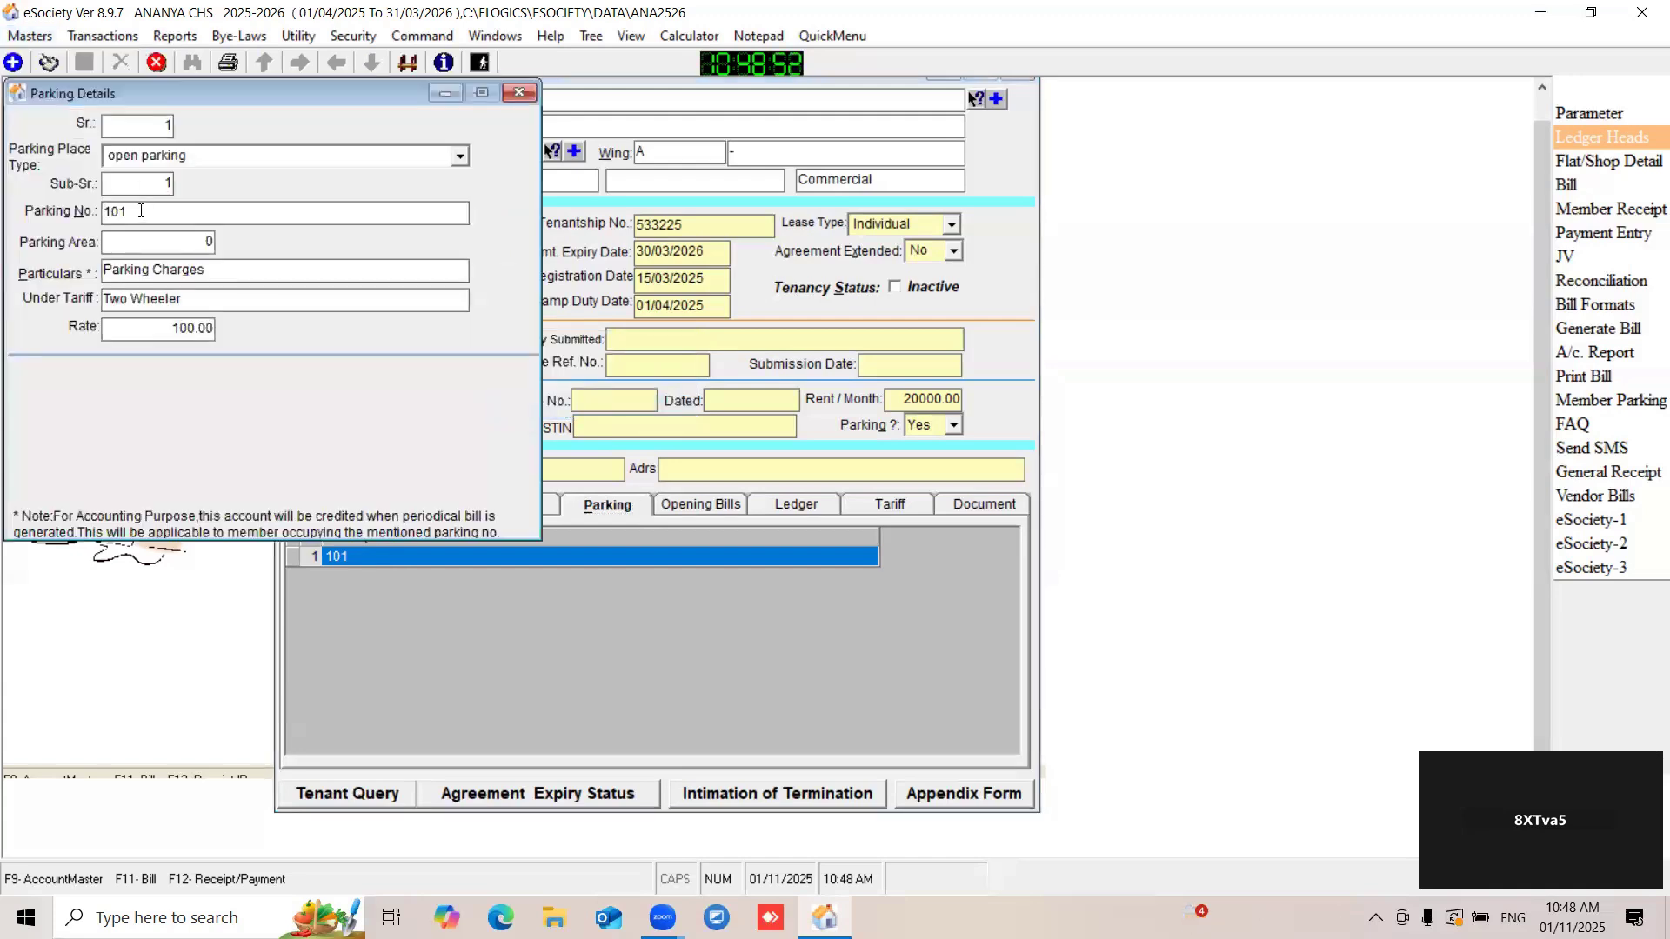
drag(135, 214, 17, 219)
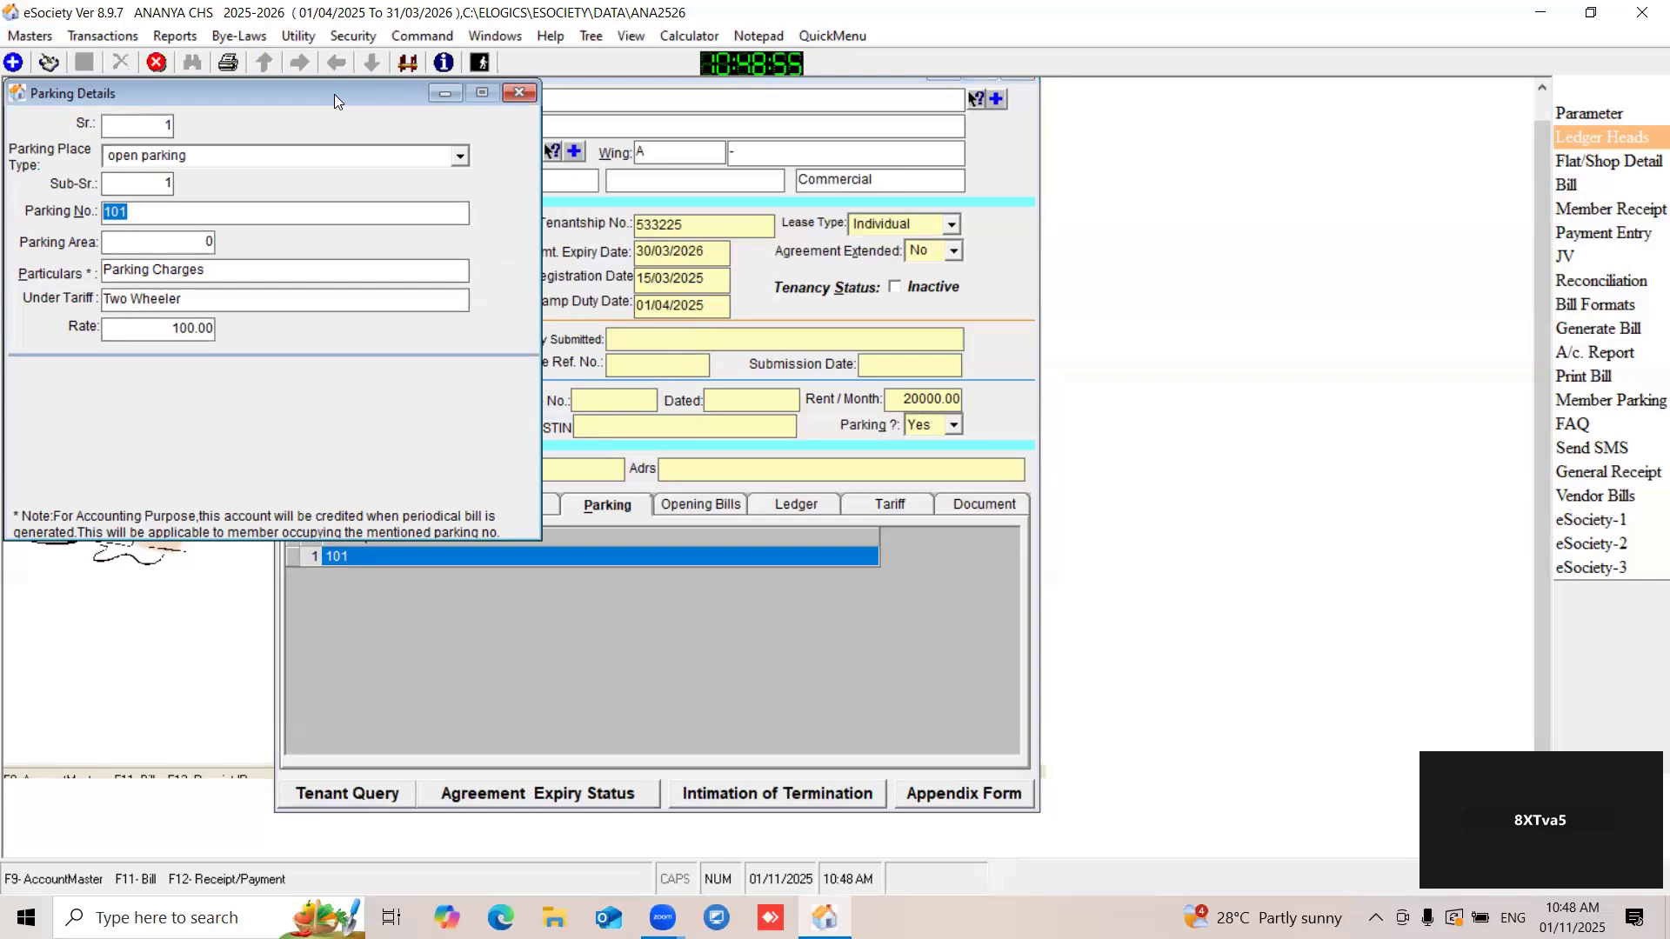
drag(334, 93, 327, 128)
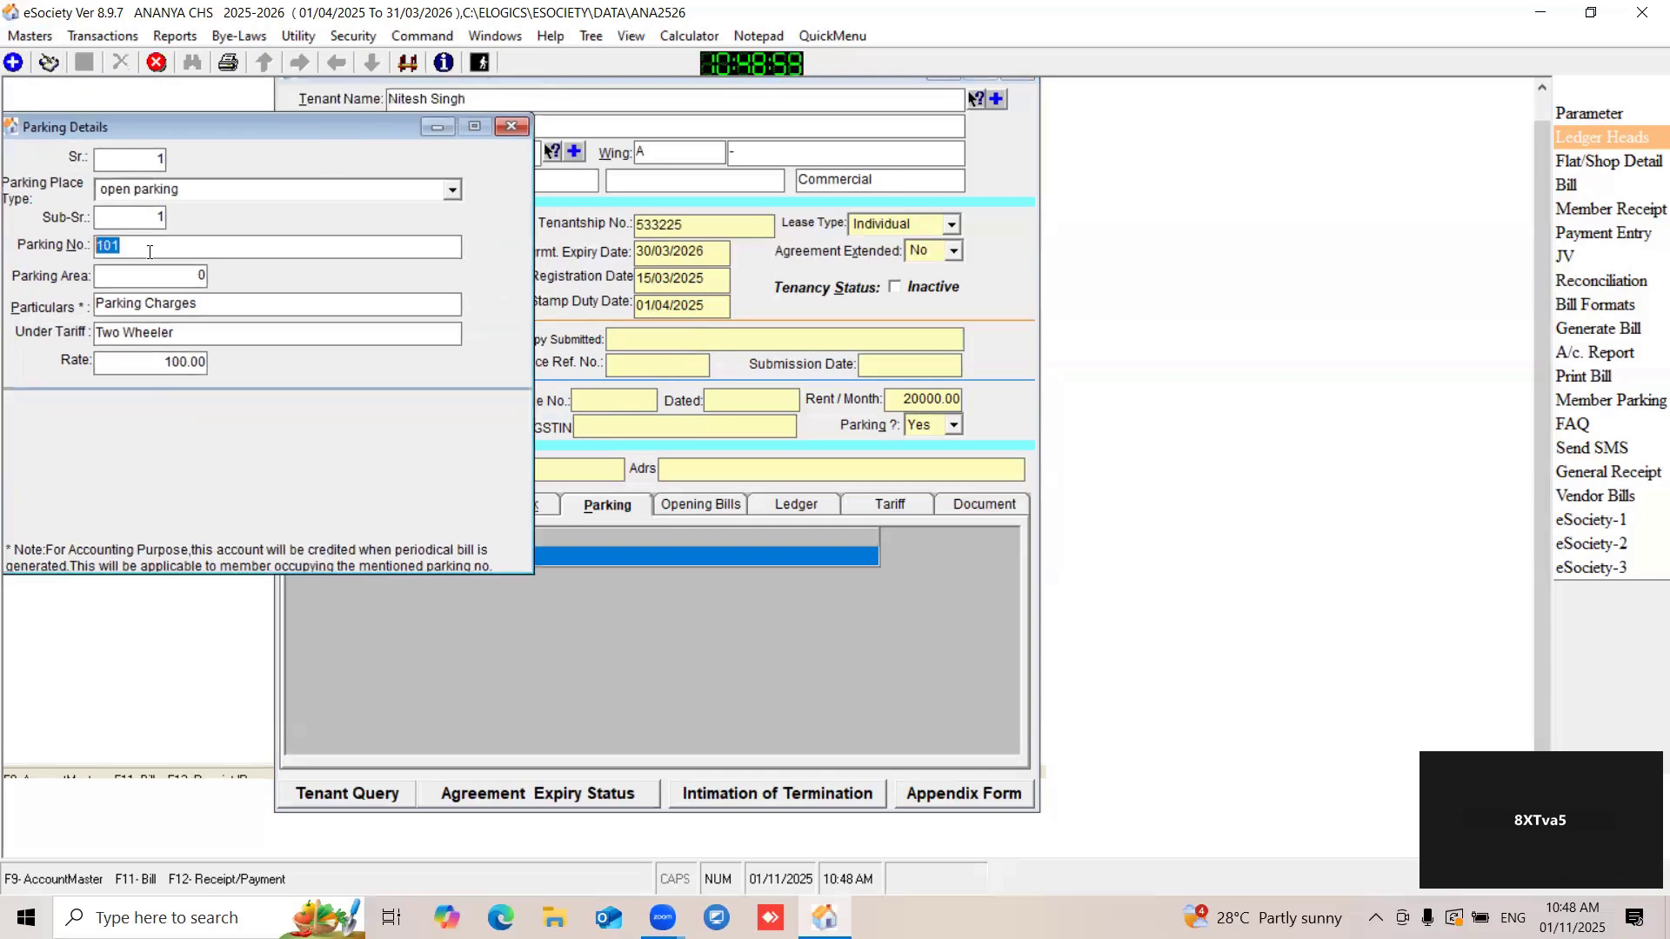
click(511, 126)
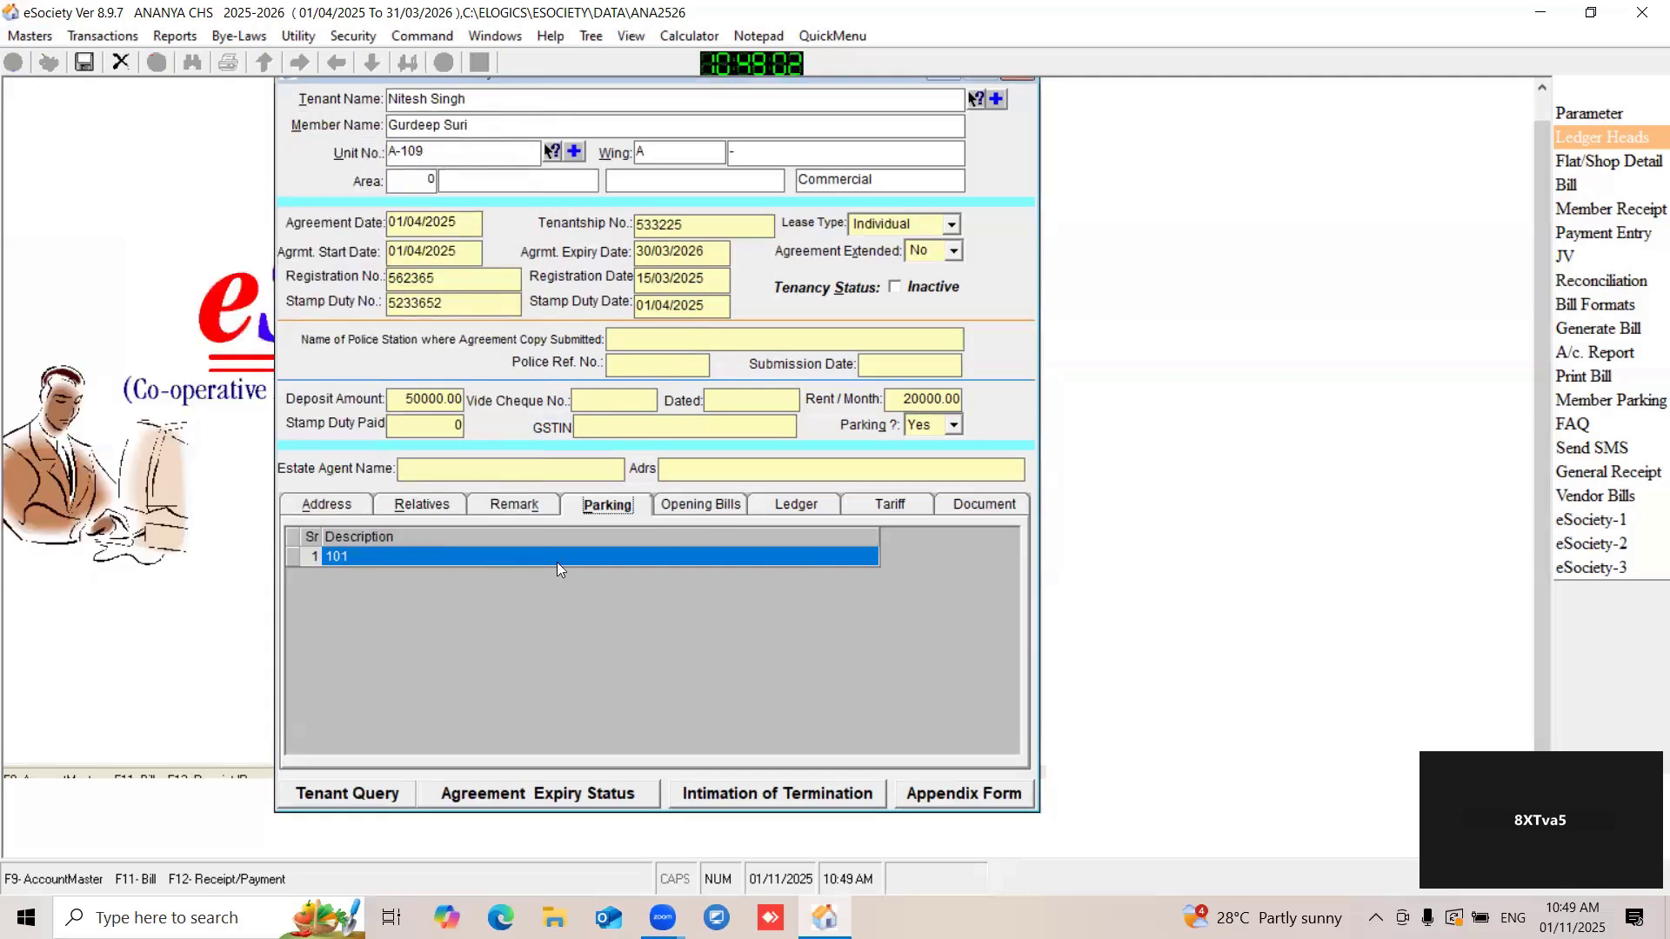
- Try to show the tenant's supplementary opening bills from the previous year
click(701, 508)
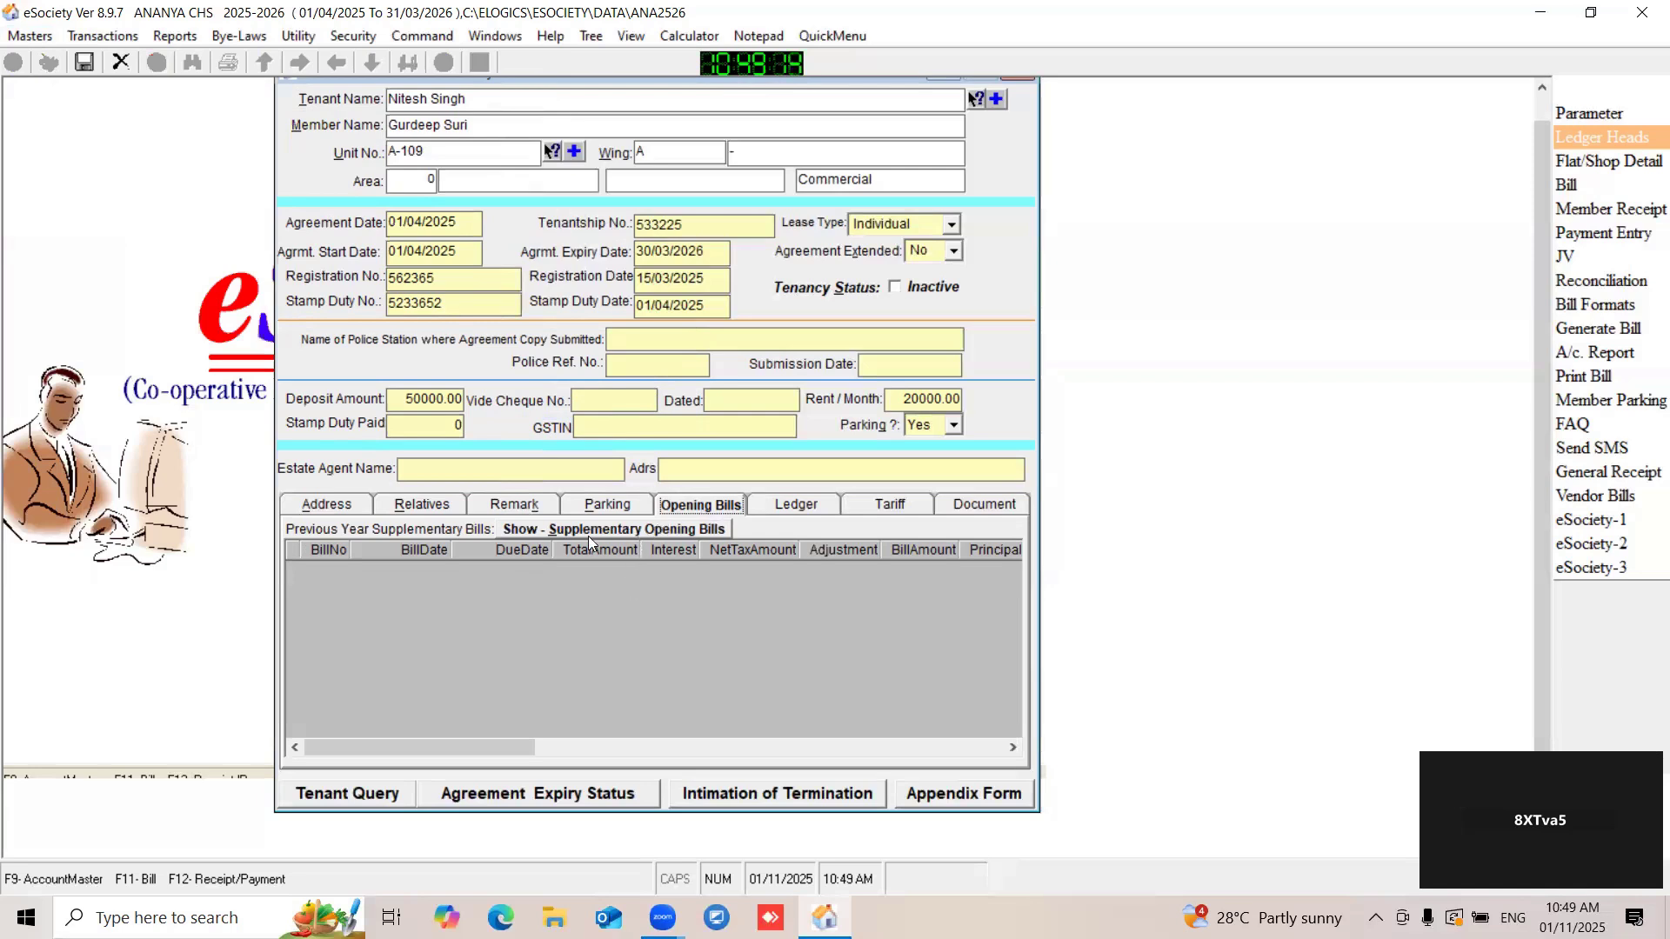
click(677, 533)
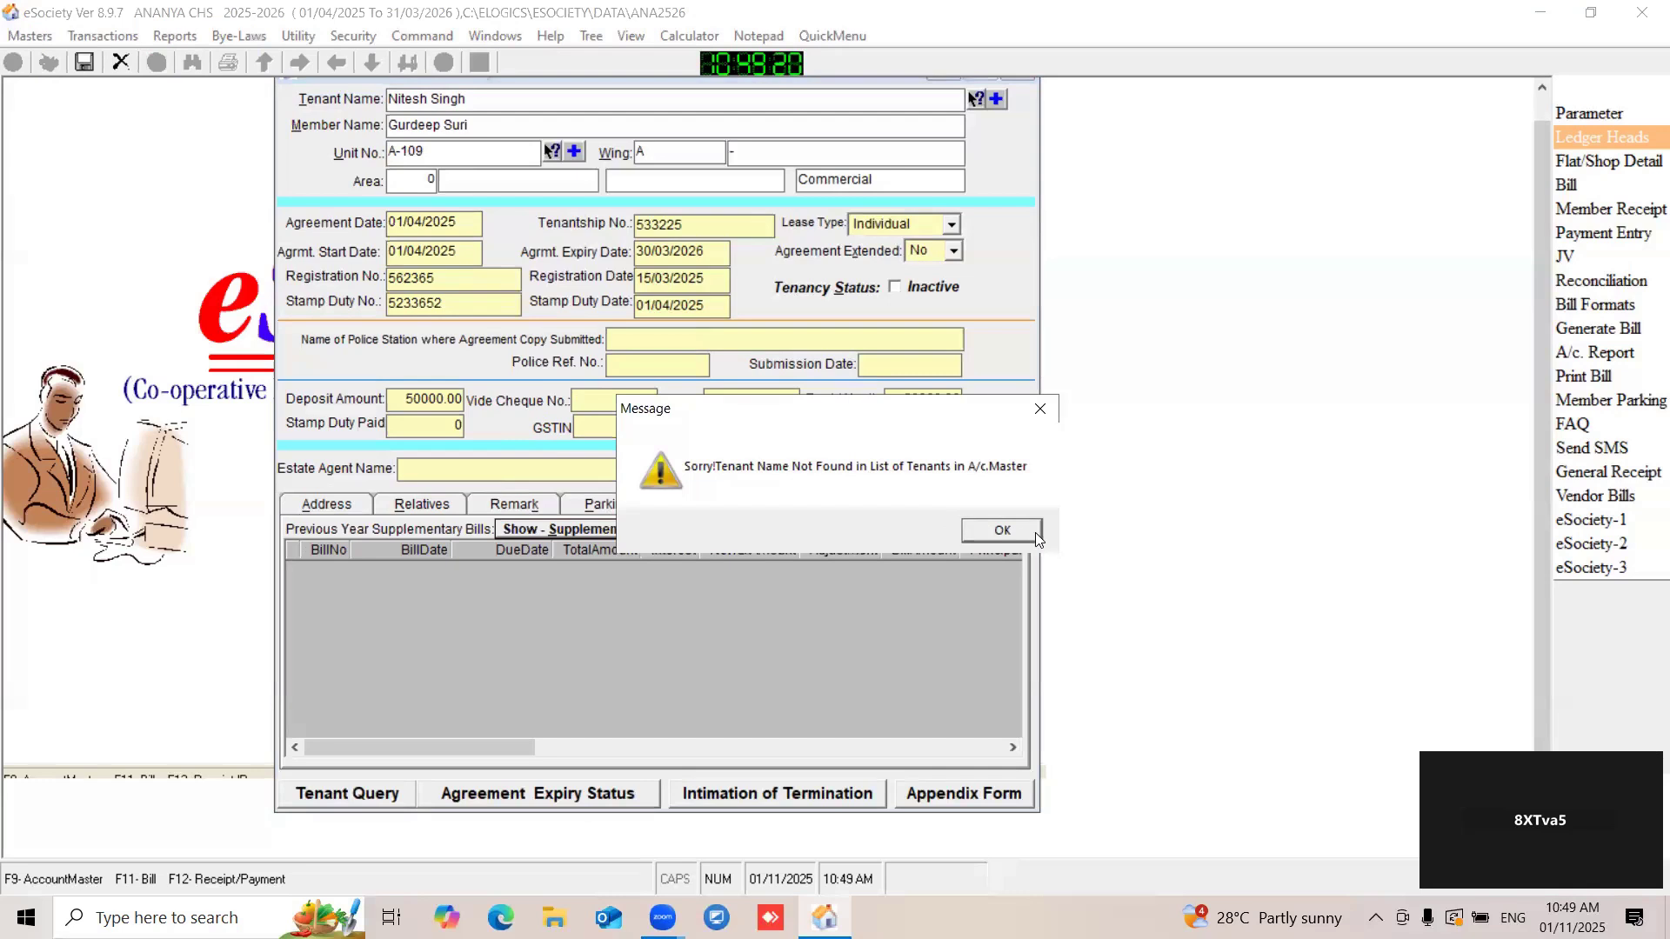
click(1009, 531)
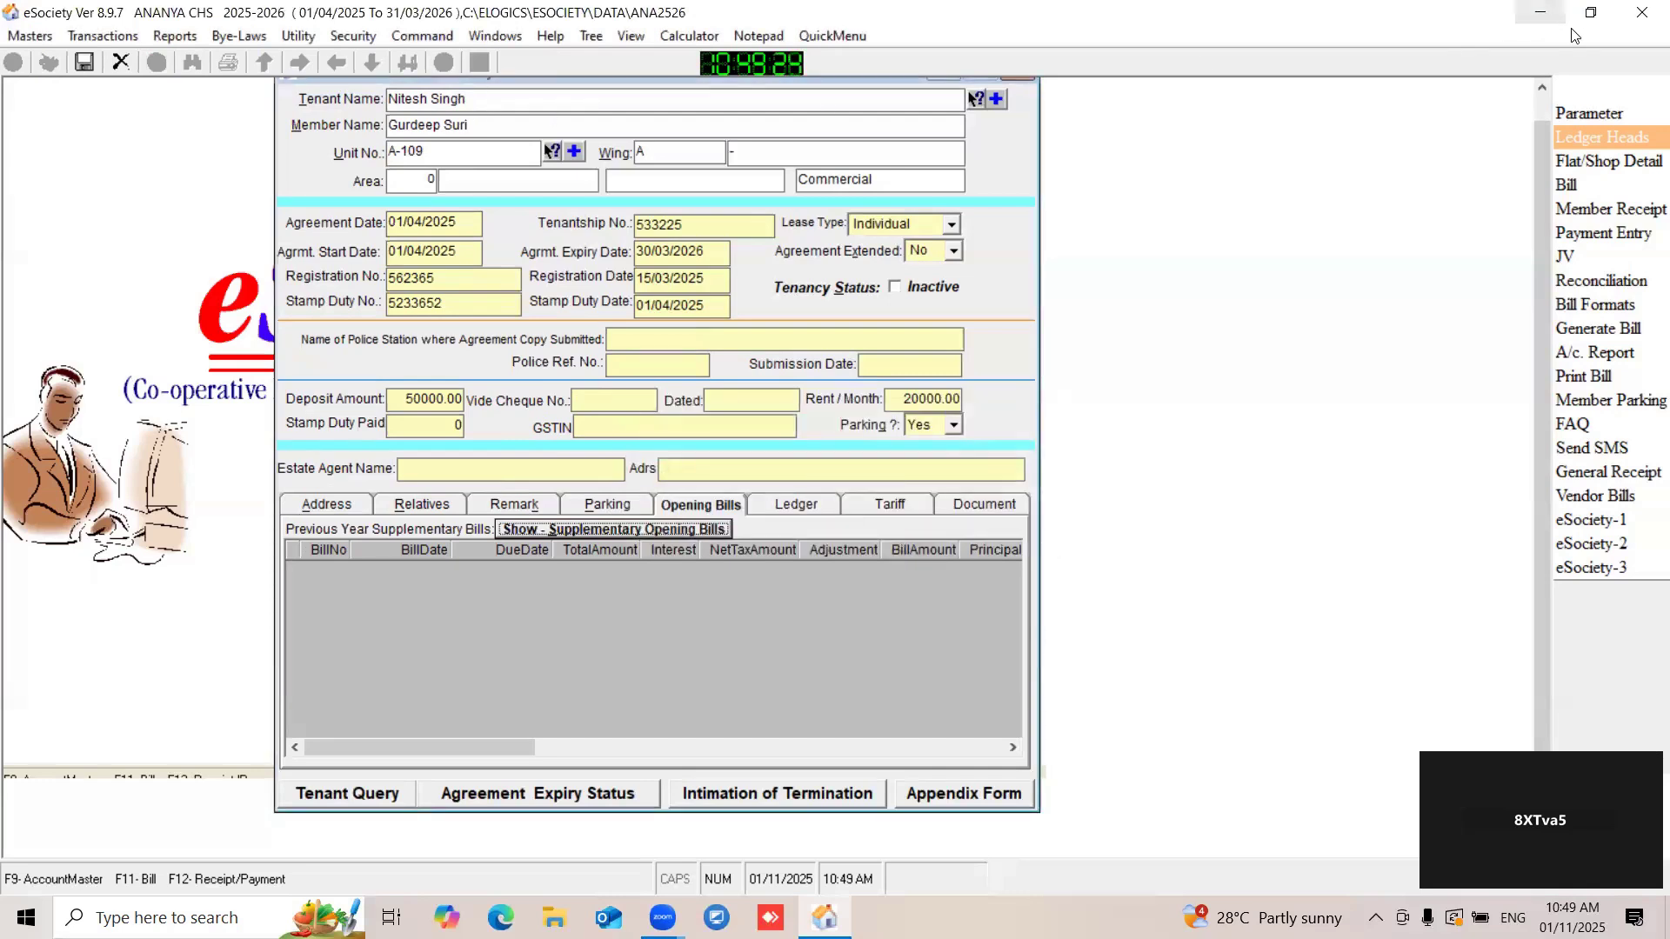
- Check the account subgroup defined for tenants in the society parameters and close them
click(1587, 114)
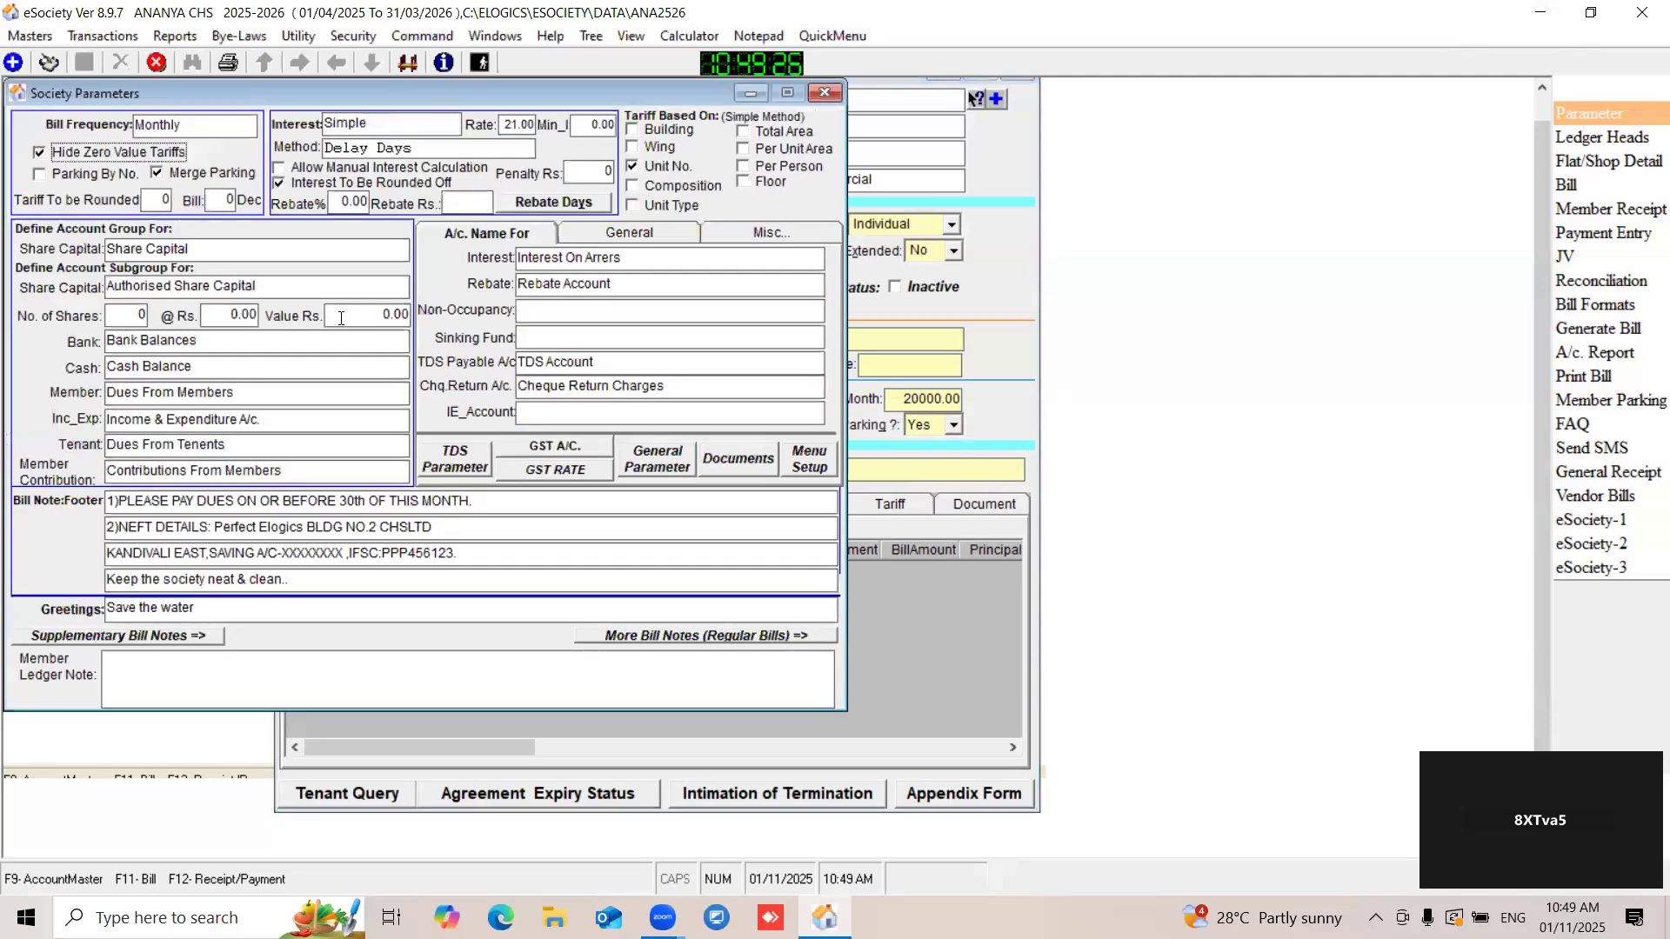
click(205, 441)
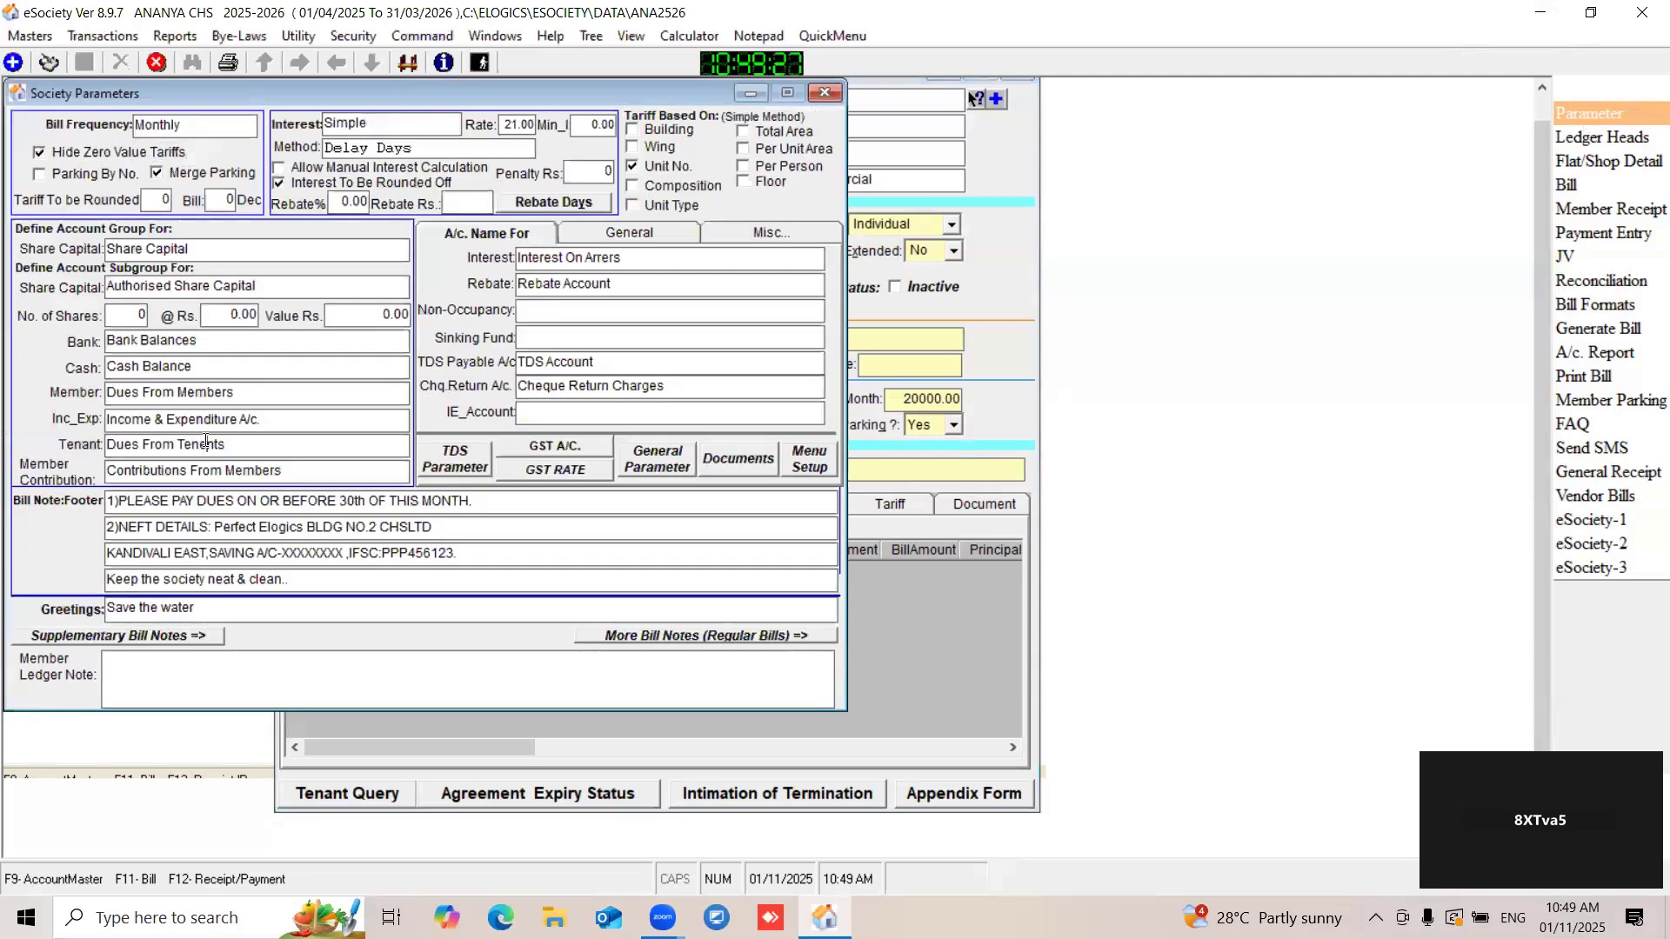
click(821, 94)
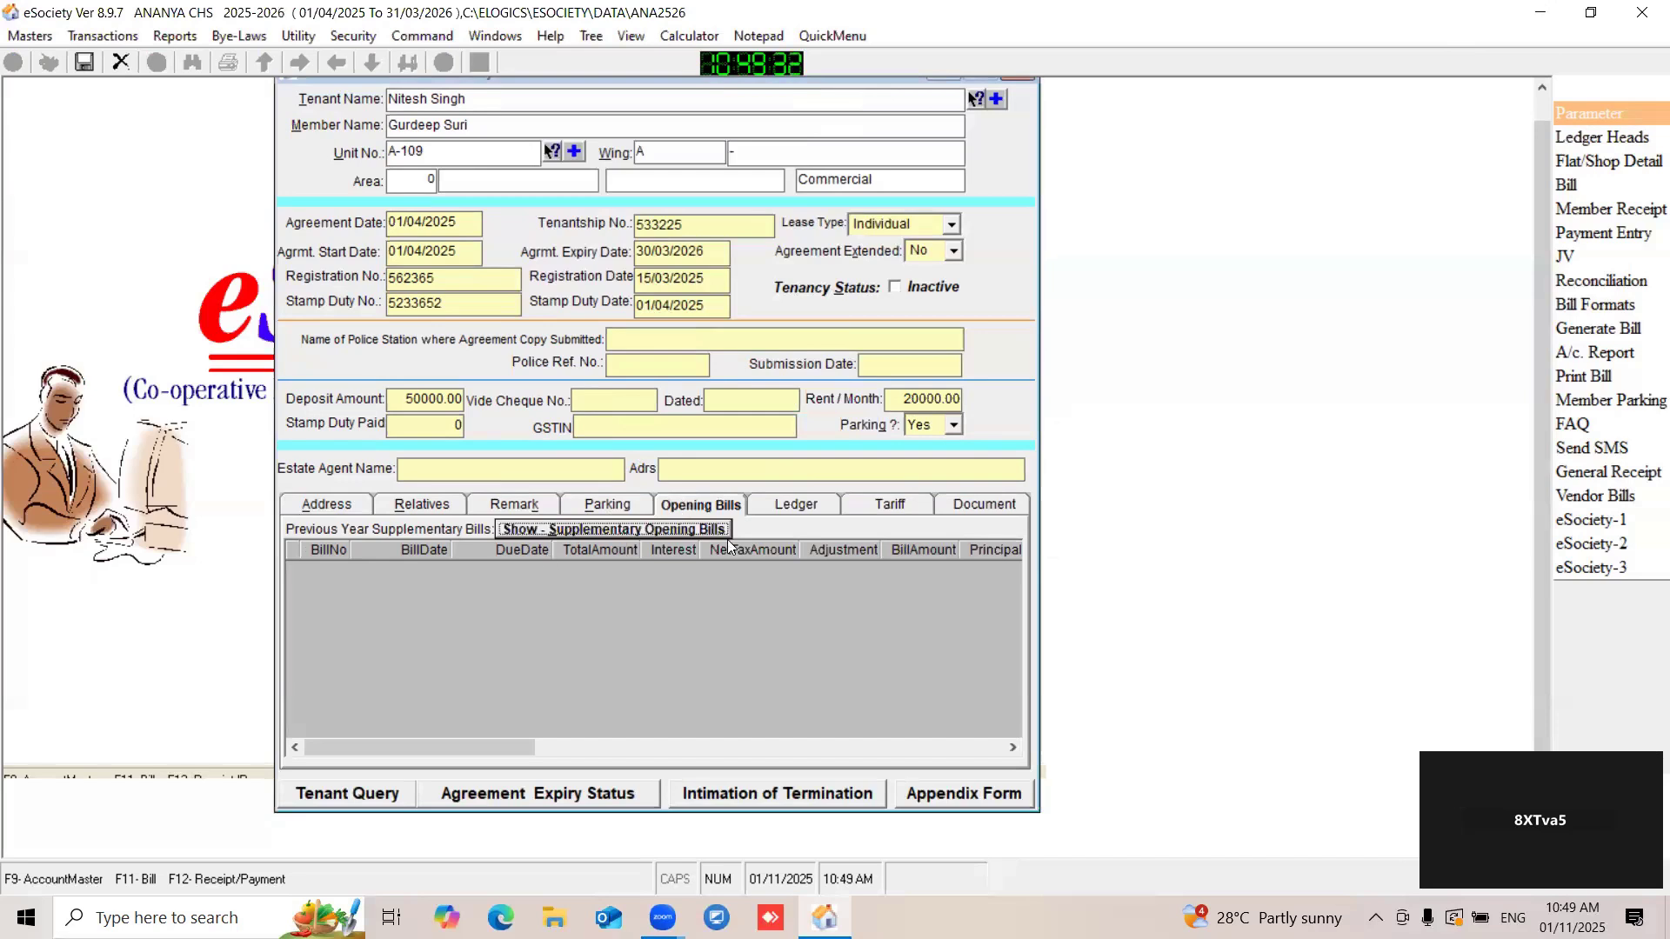
- Review the tenant's ledger, tariff and document sections
click(809, 506)
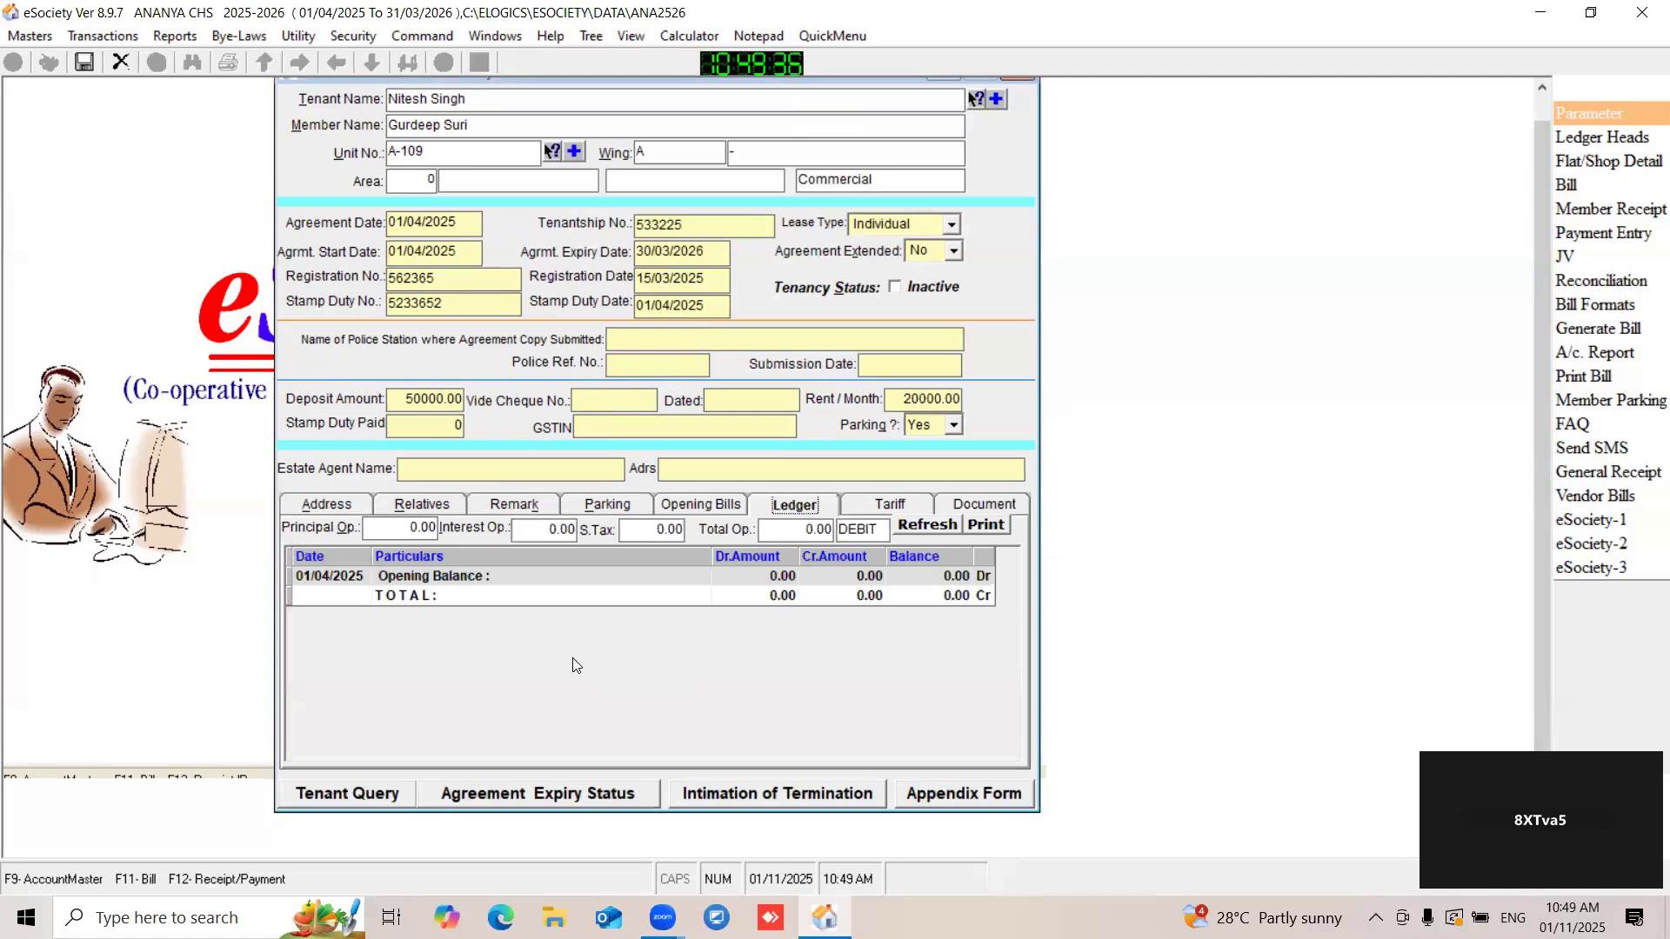
click(882, 504)
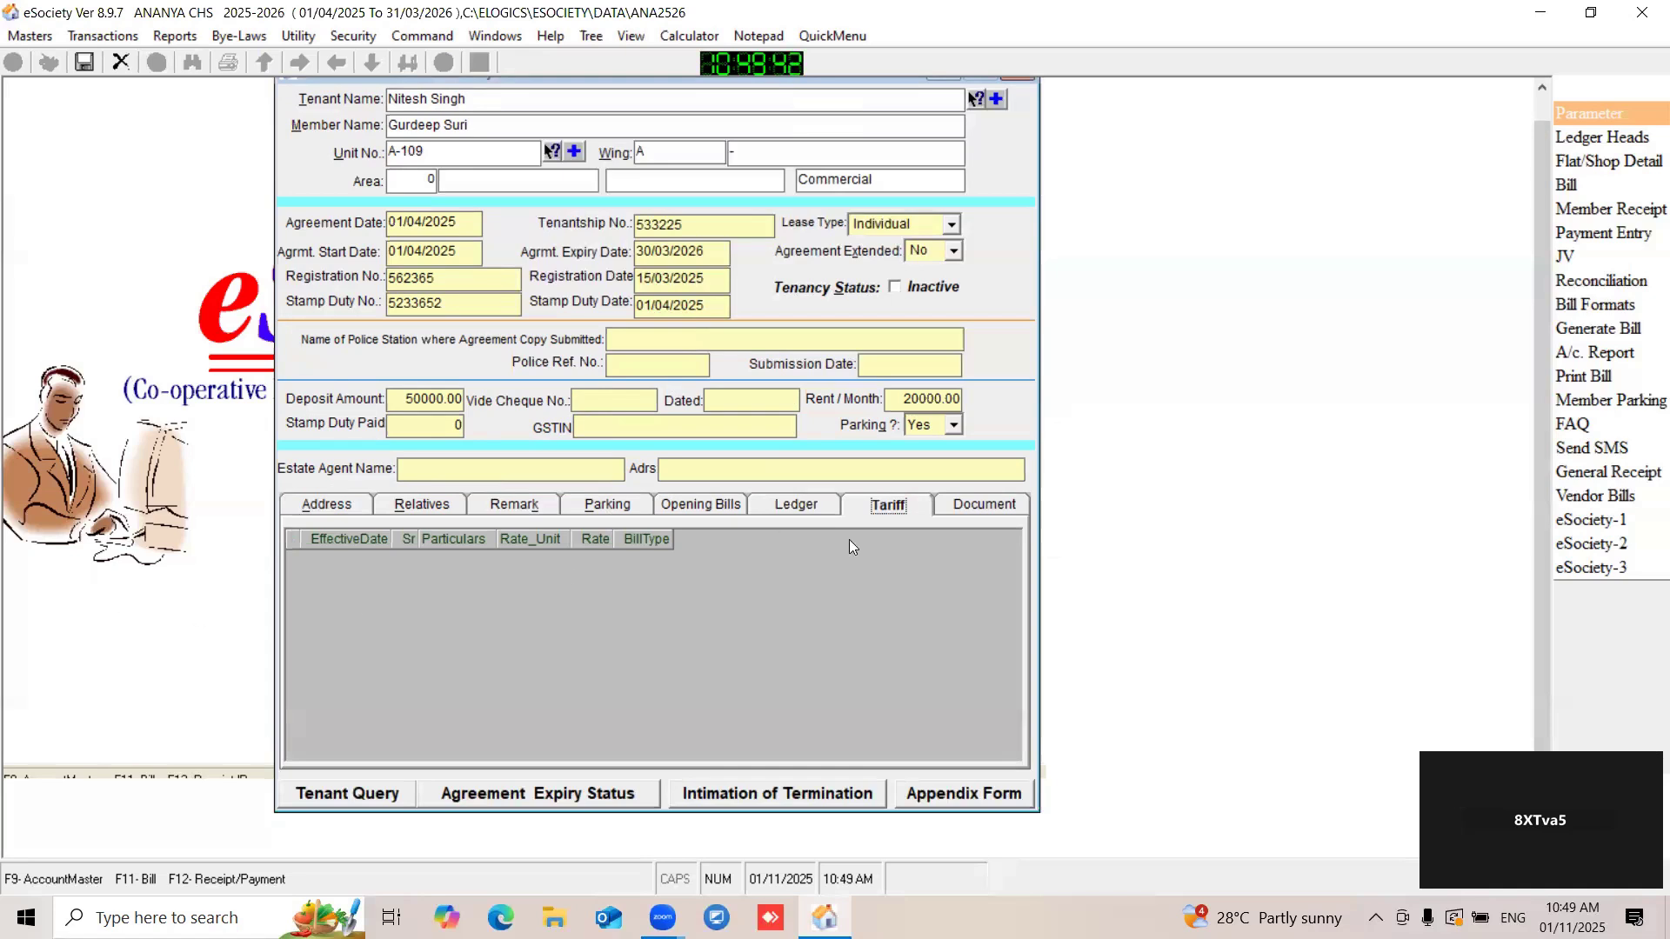
click(960, 510)
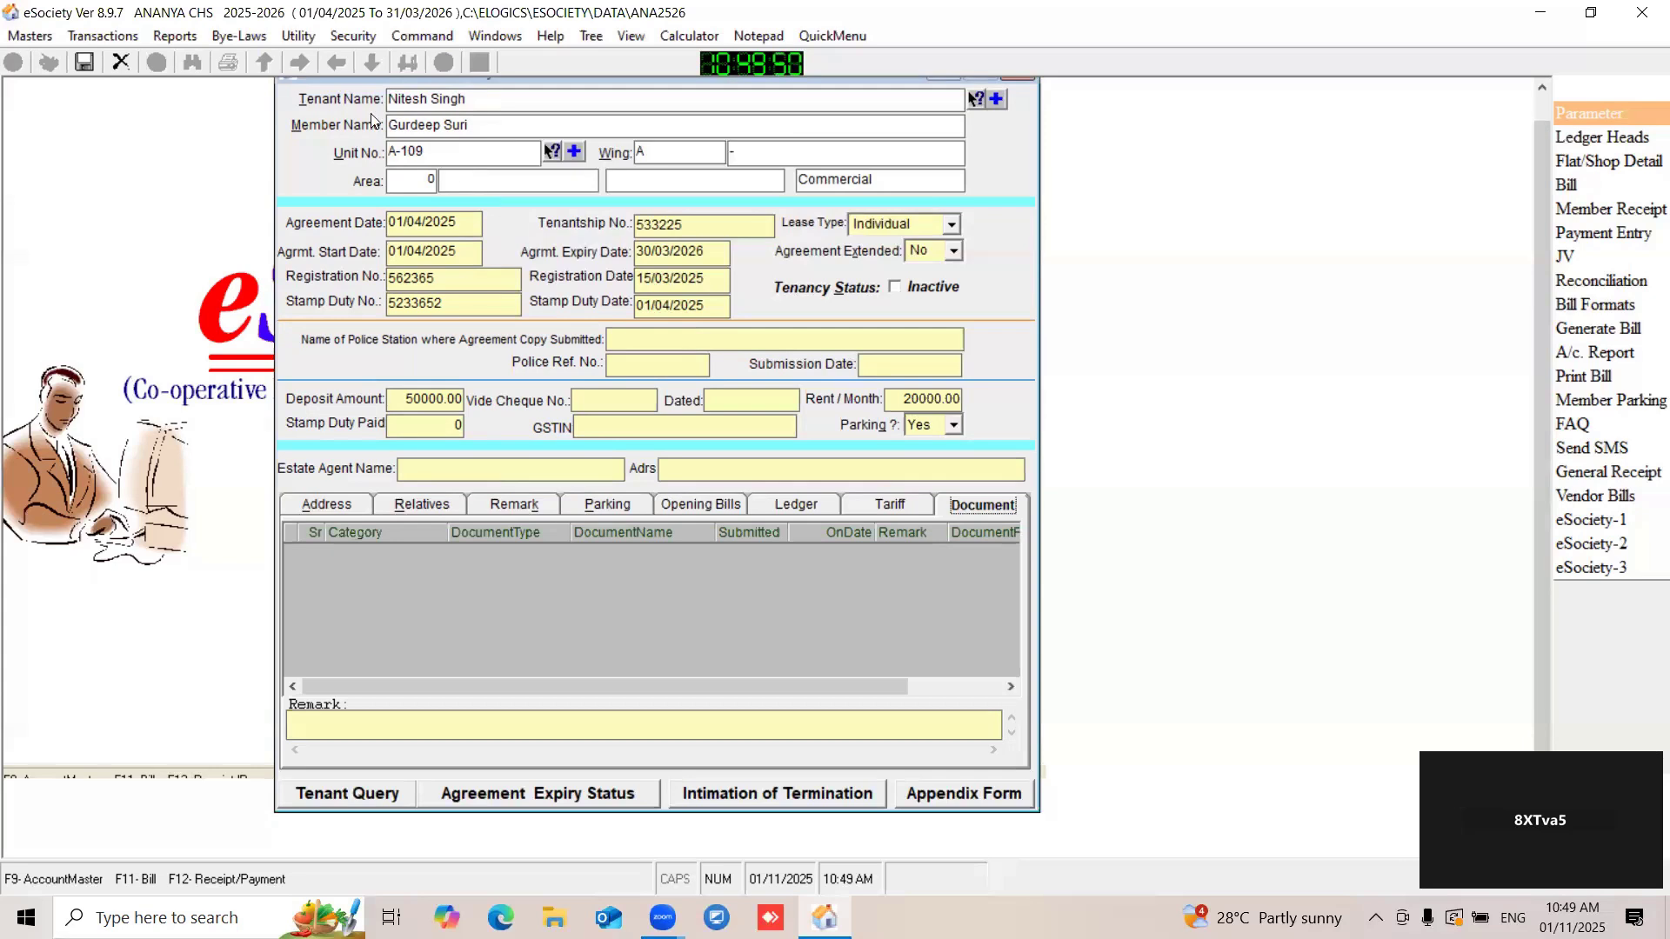
- Add a blank document row for the tenant and open its document path file chooser, closing it without choosing a file
drag(304, 80, 207, 80)
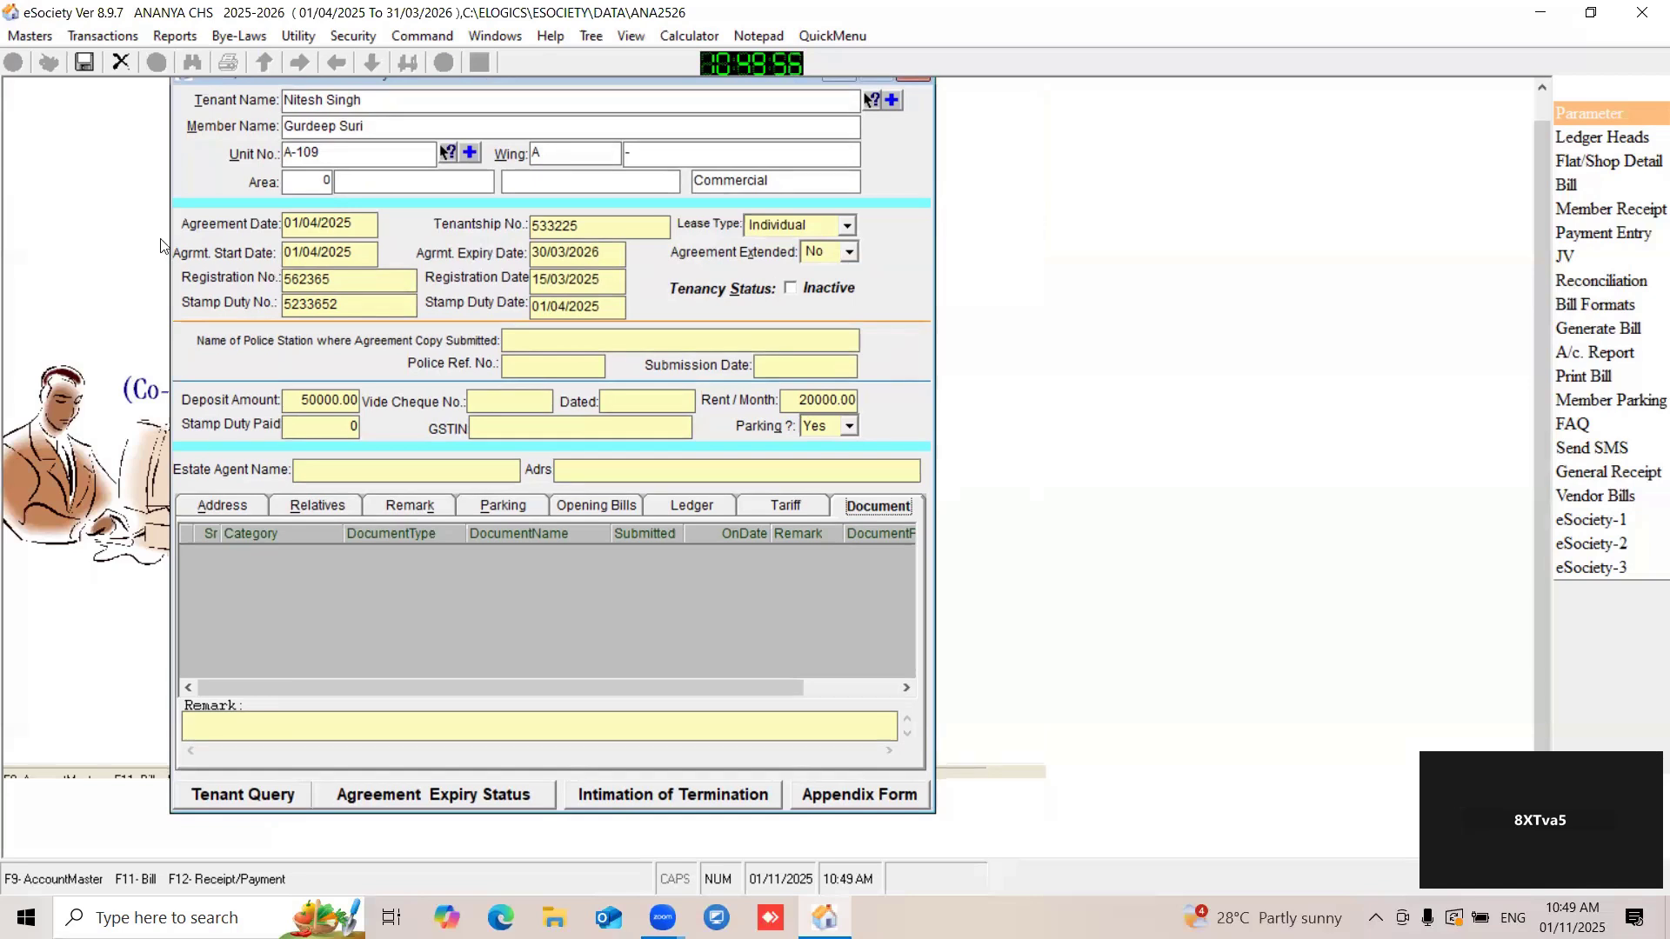
double_click(205, 532)
click(290, 555)
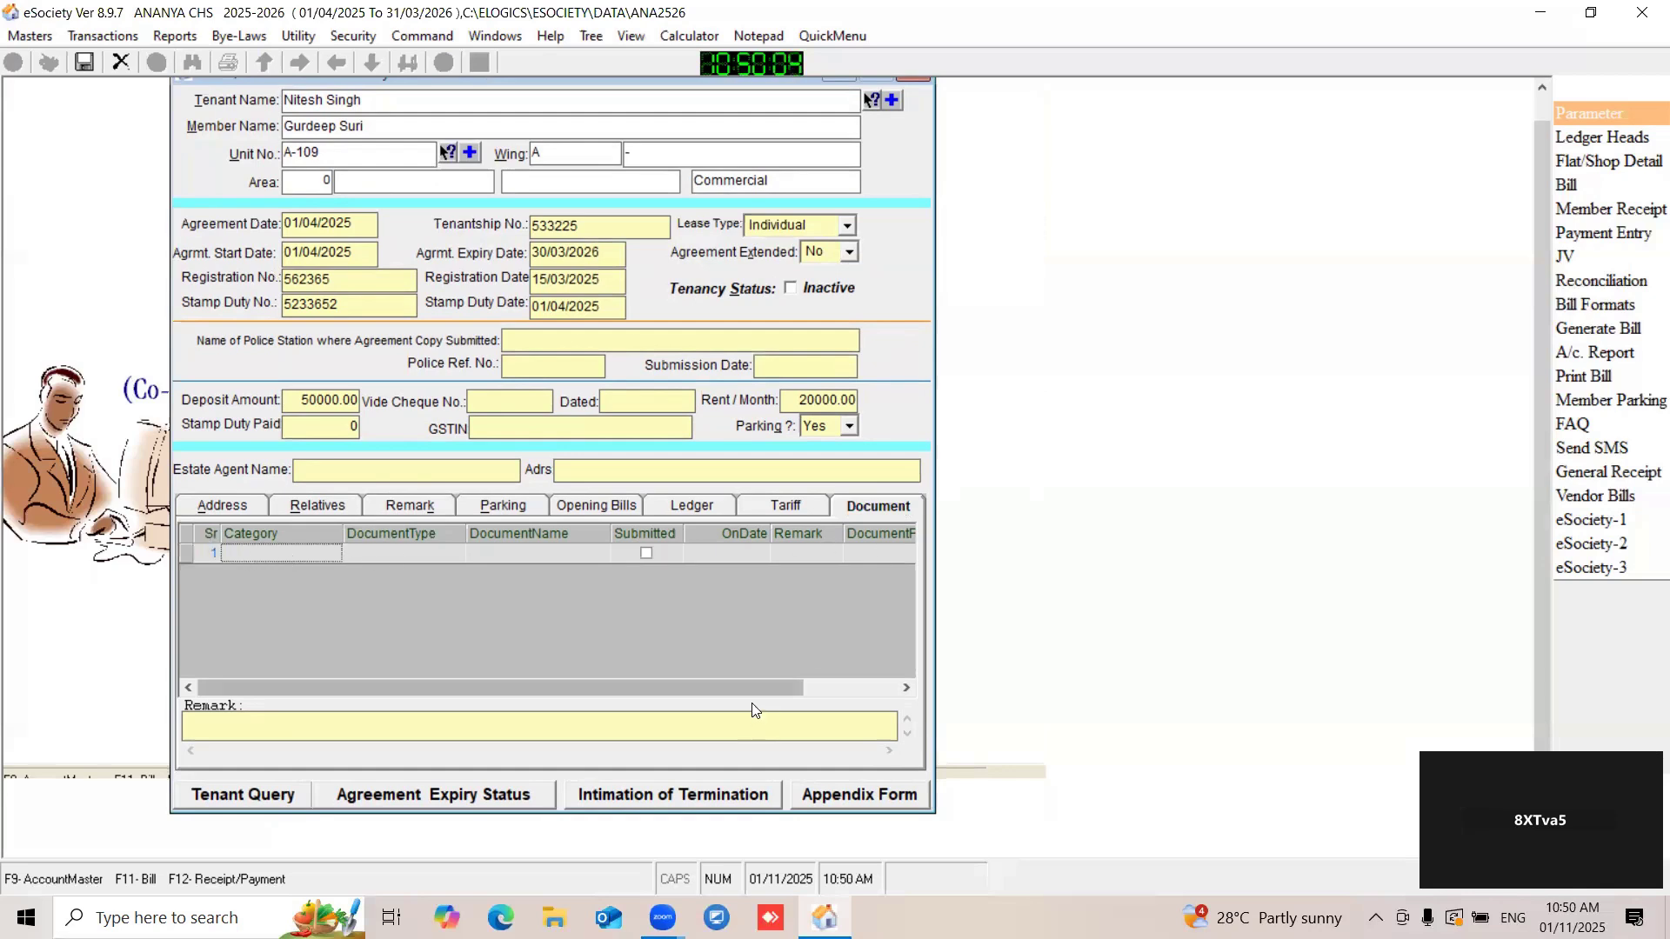
drag(749, 687, 880, 684)
click(804, 553)
click(864, 554)
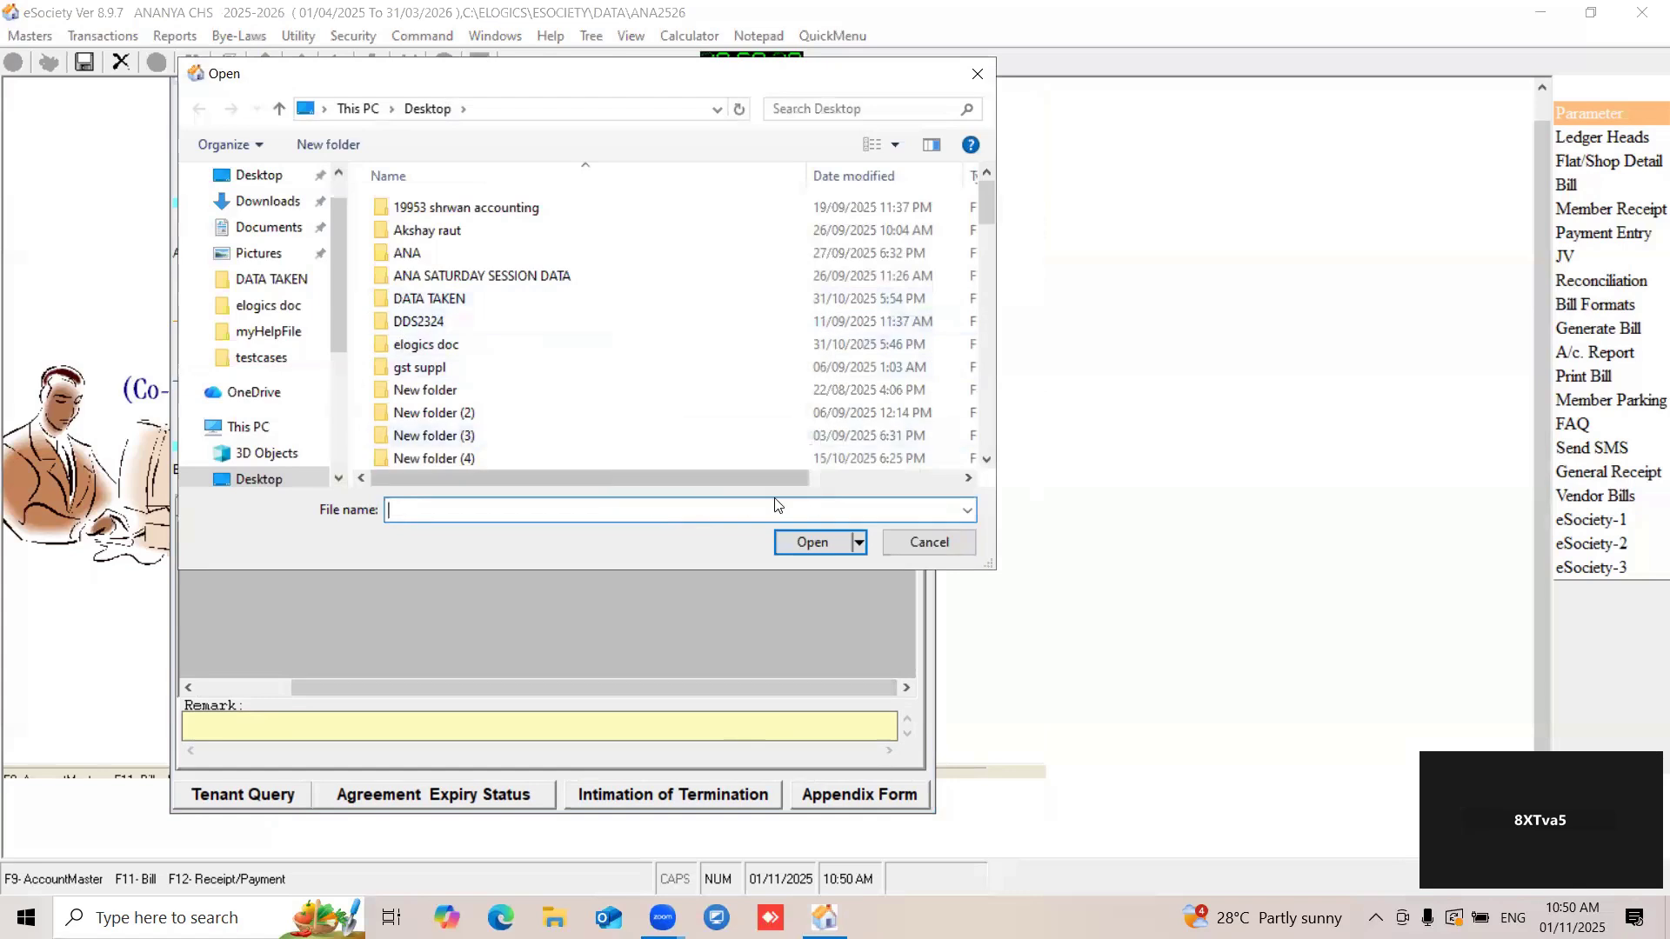
click(978, 79)
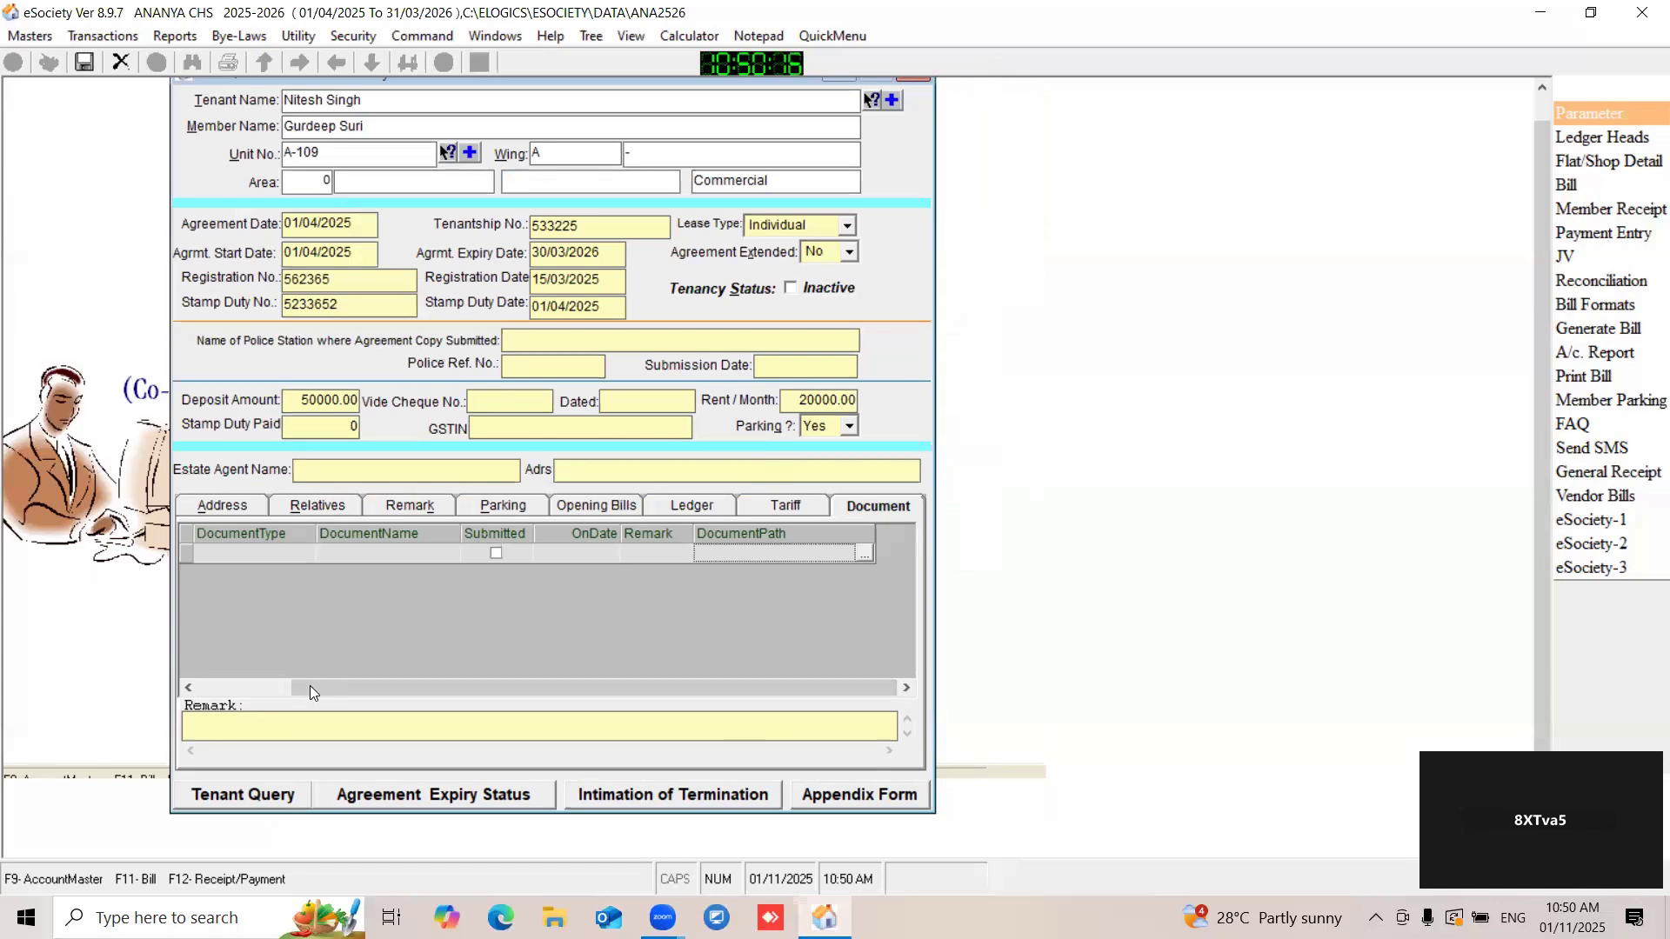
- Save the tenant's record
click(188, 691)
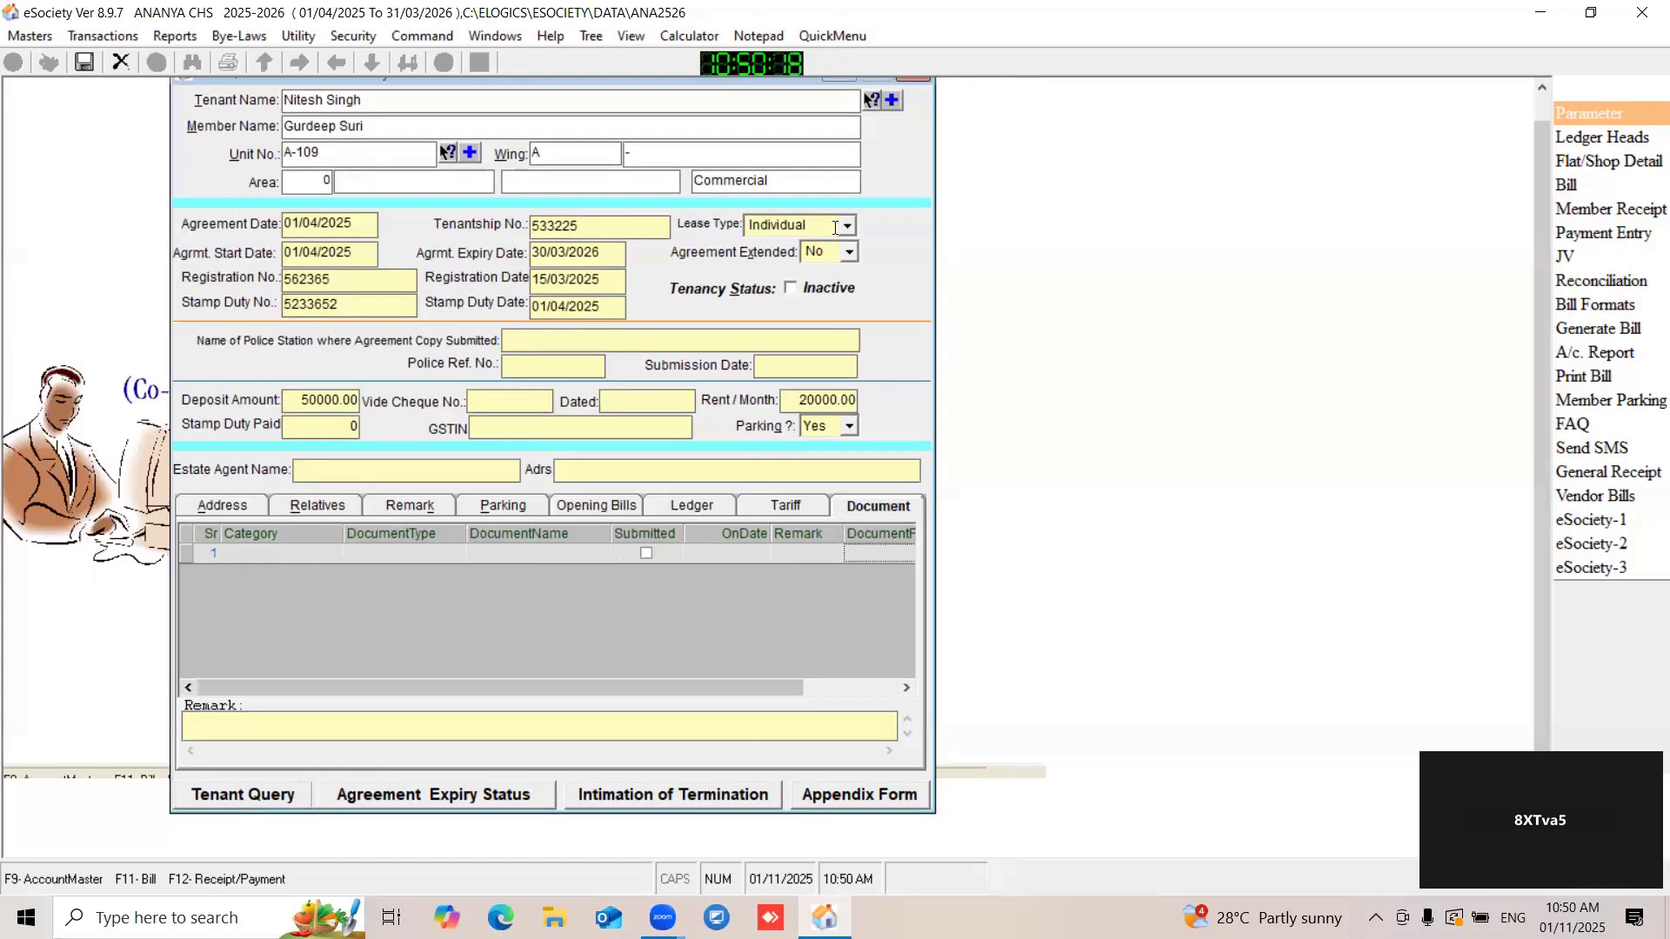
click(84, 62)
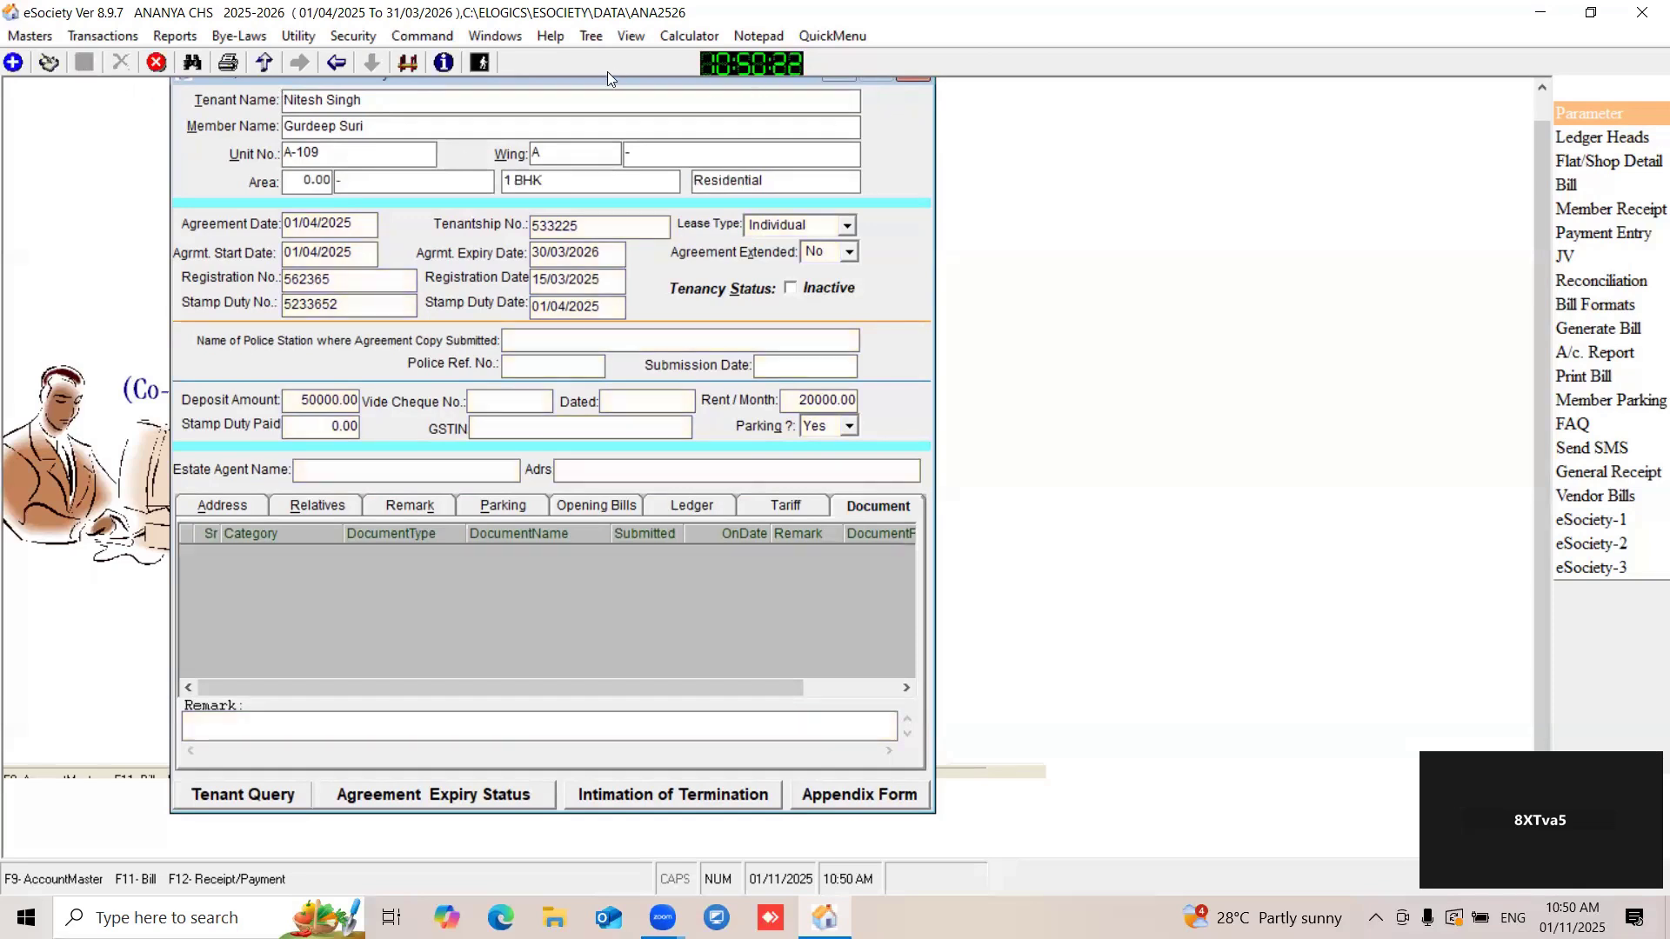
drag(607, 87, 737, 92)
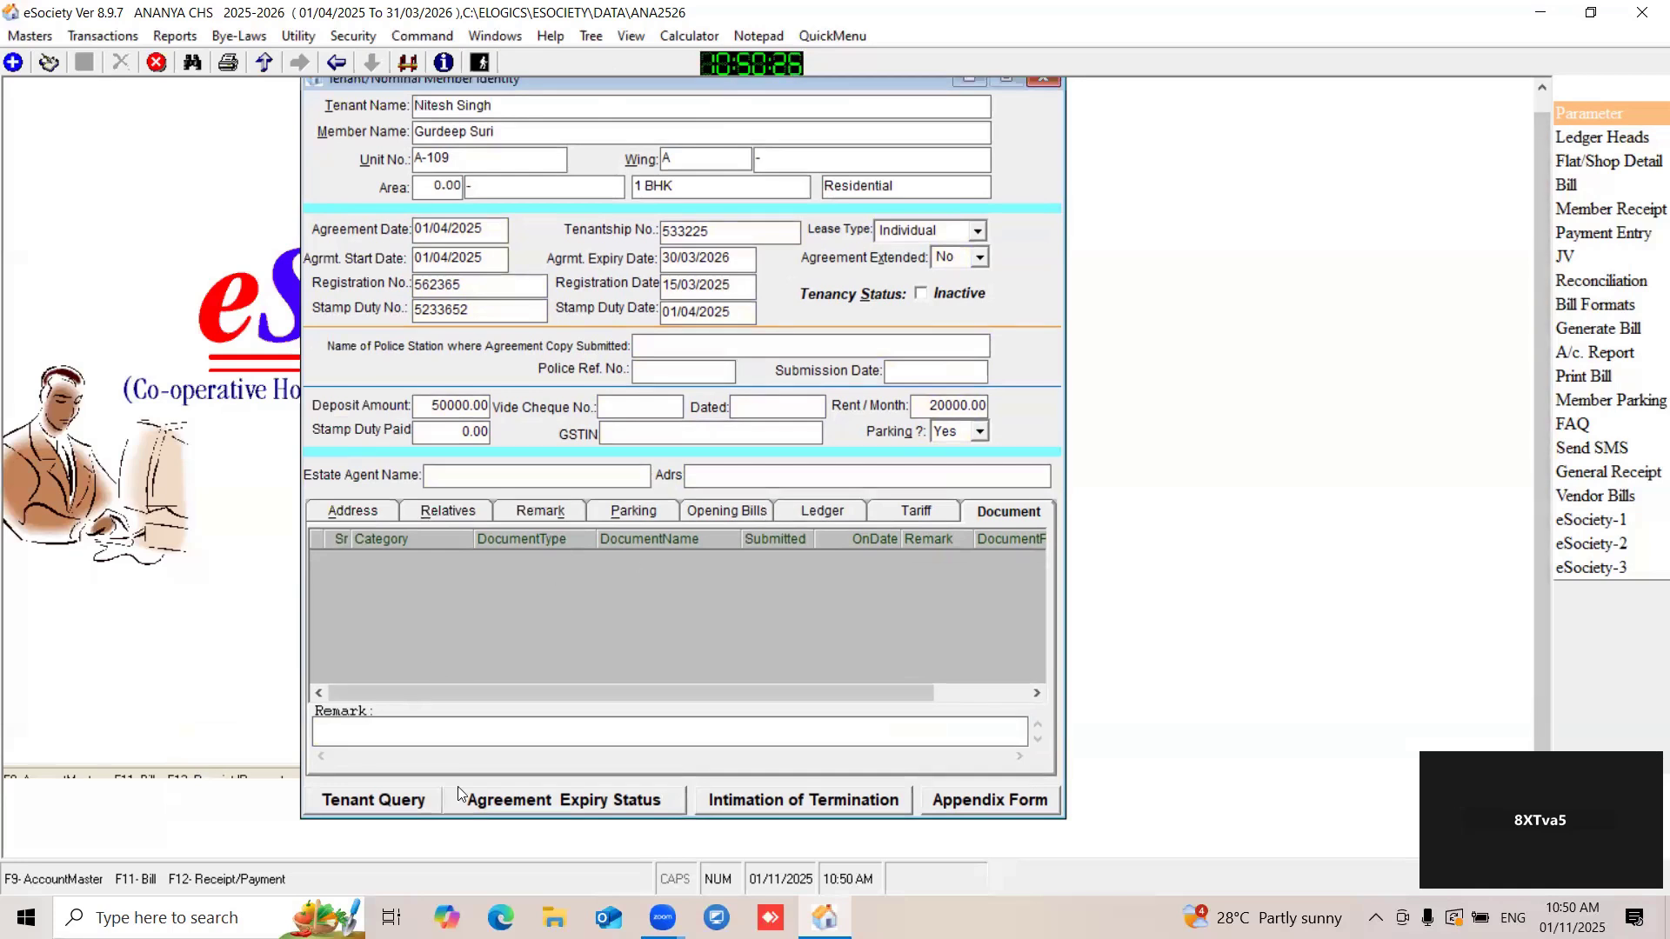
- Run a tenant query that lists the tenants with Active status
click(329, 802)
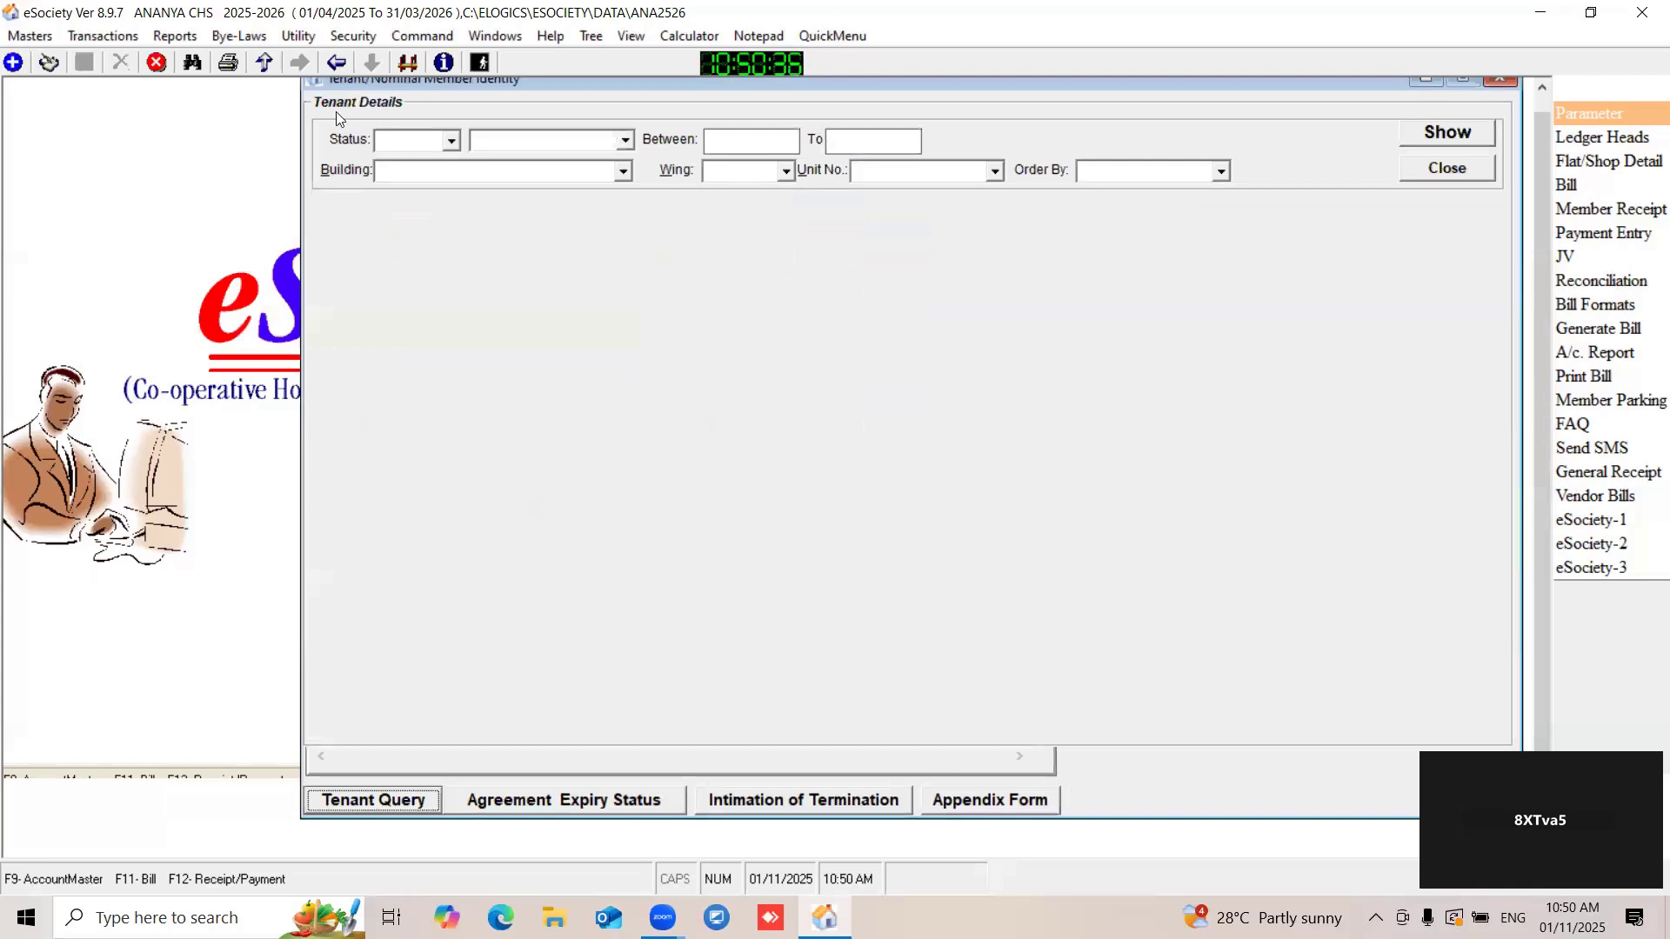
drag(405, 83, 254, 94)
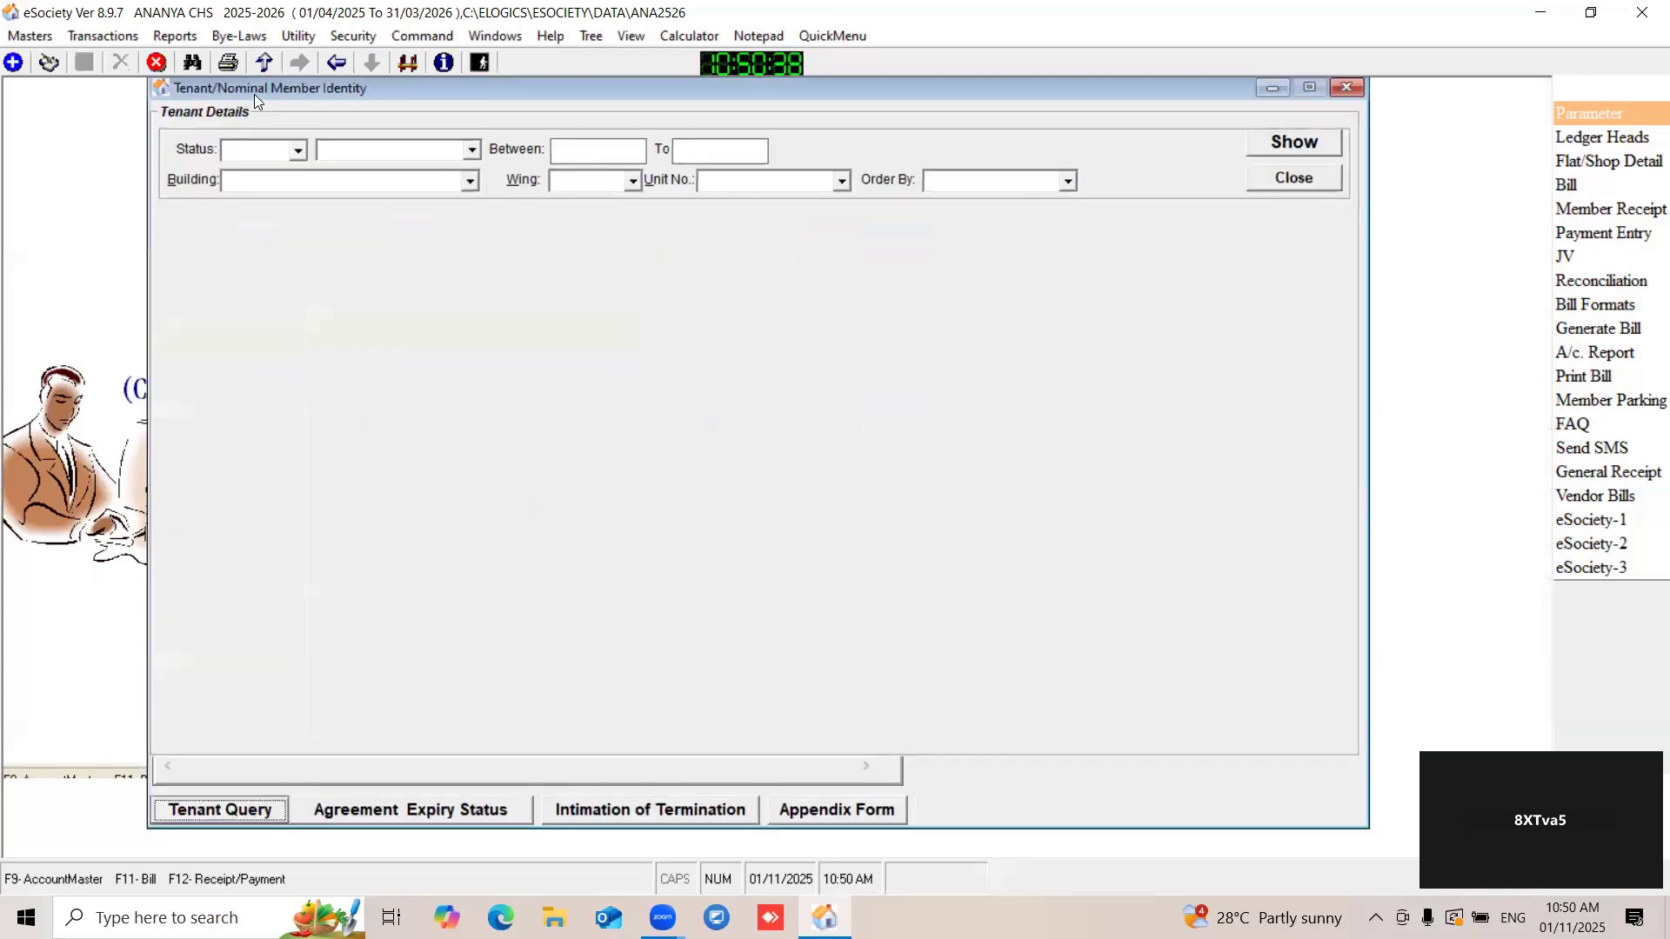
click(294, 155)
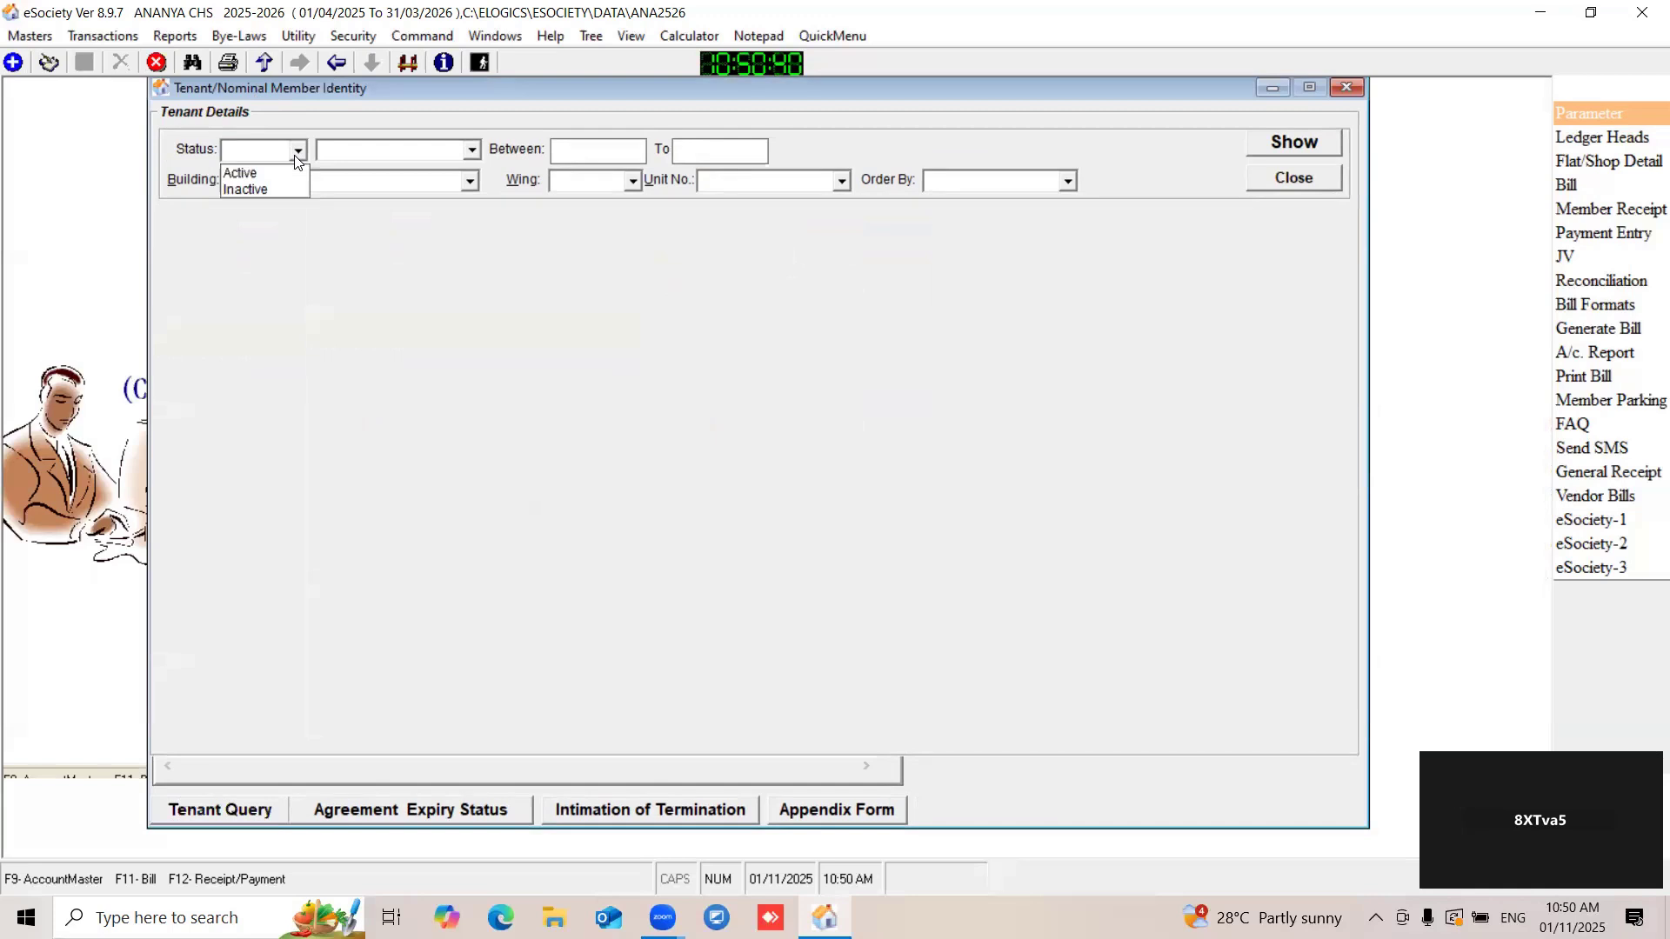
click(245, 172)
click(1297, 145)
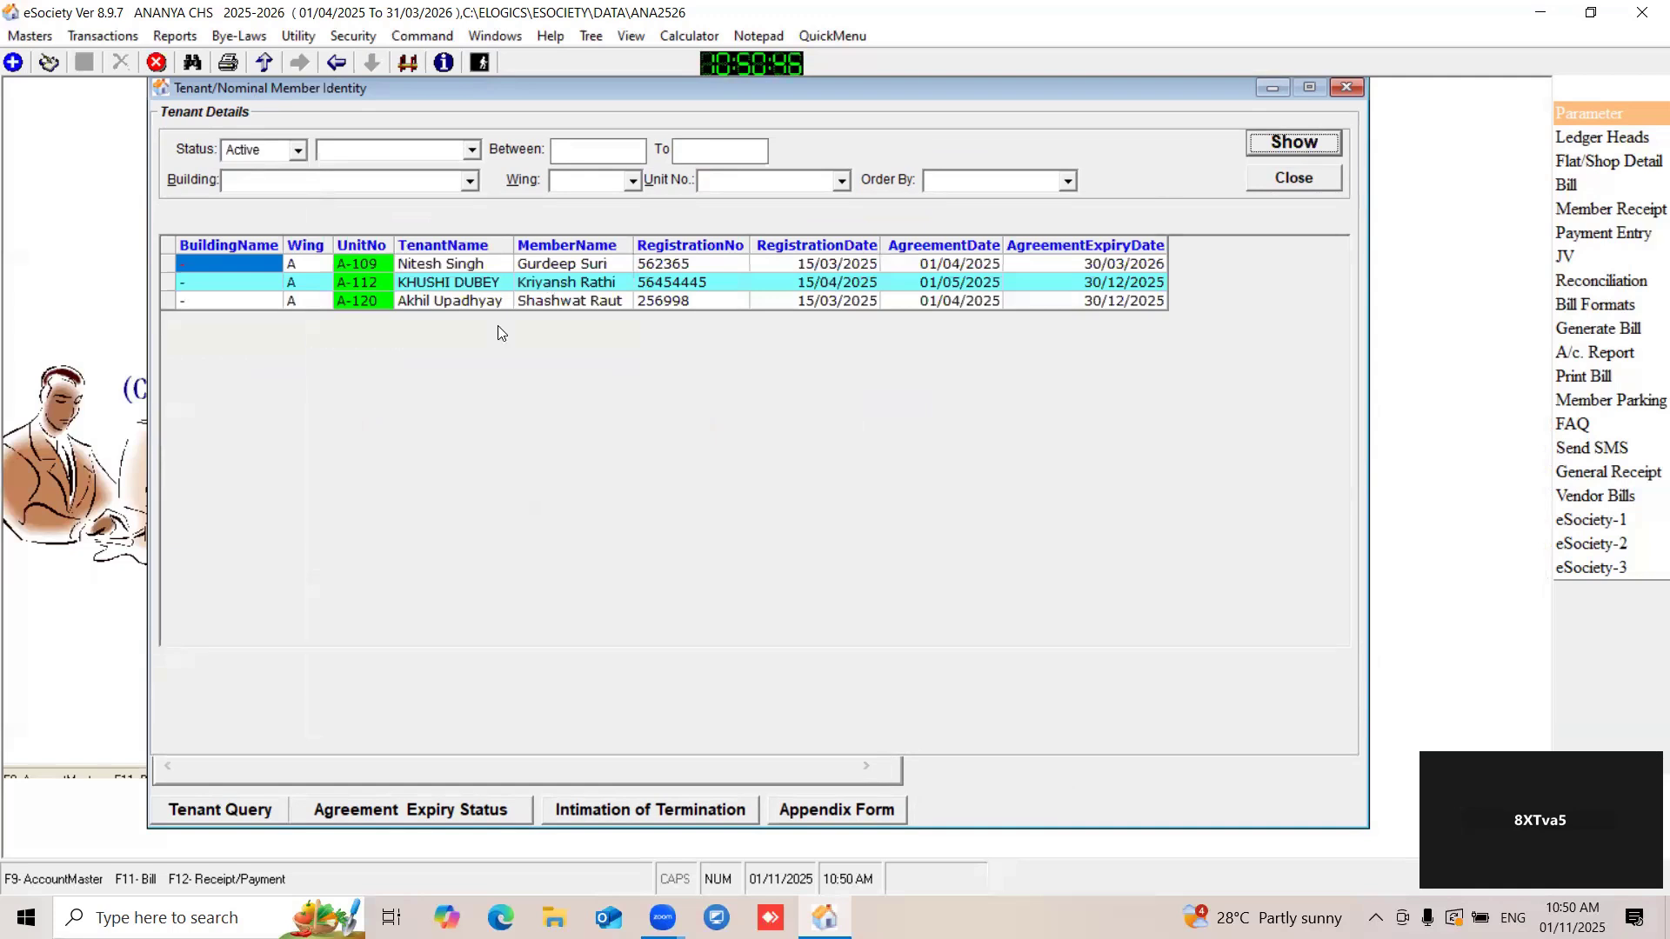
- Check the status and date filter choices of the tenant query, leaving Active status and no date filter
click(297, 151)
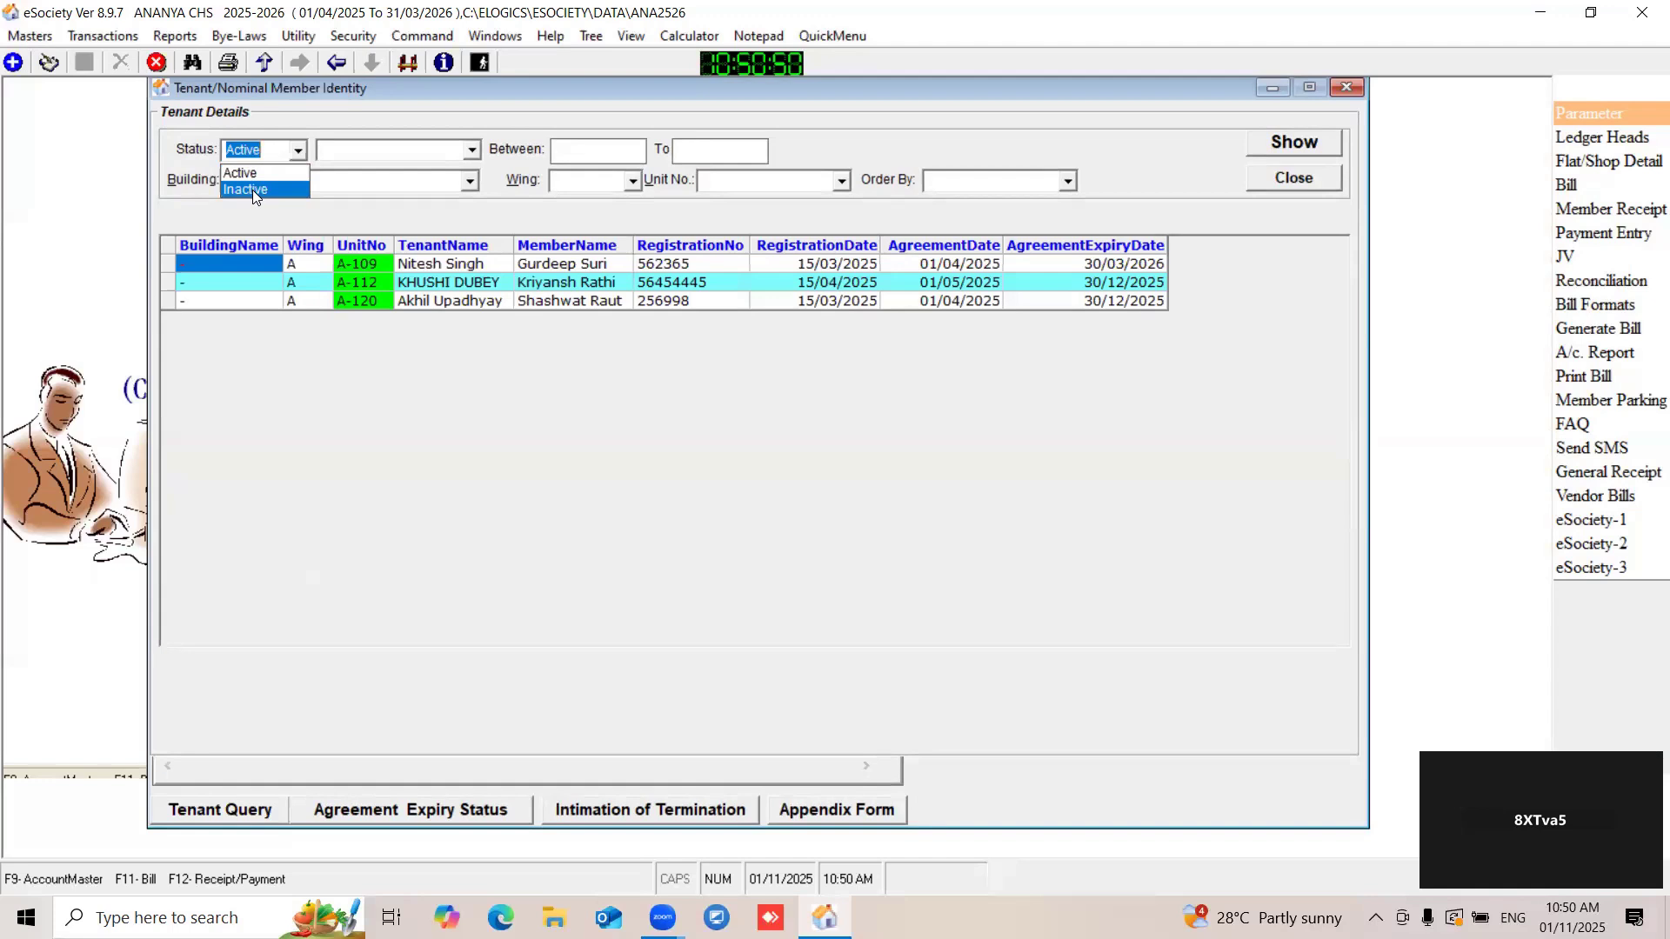
click(536, 353)
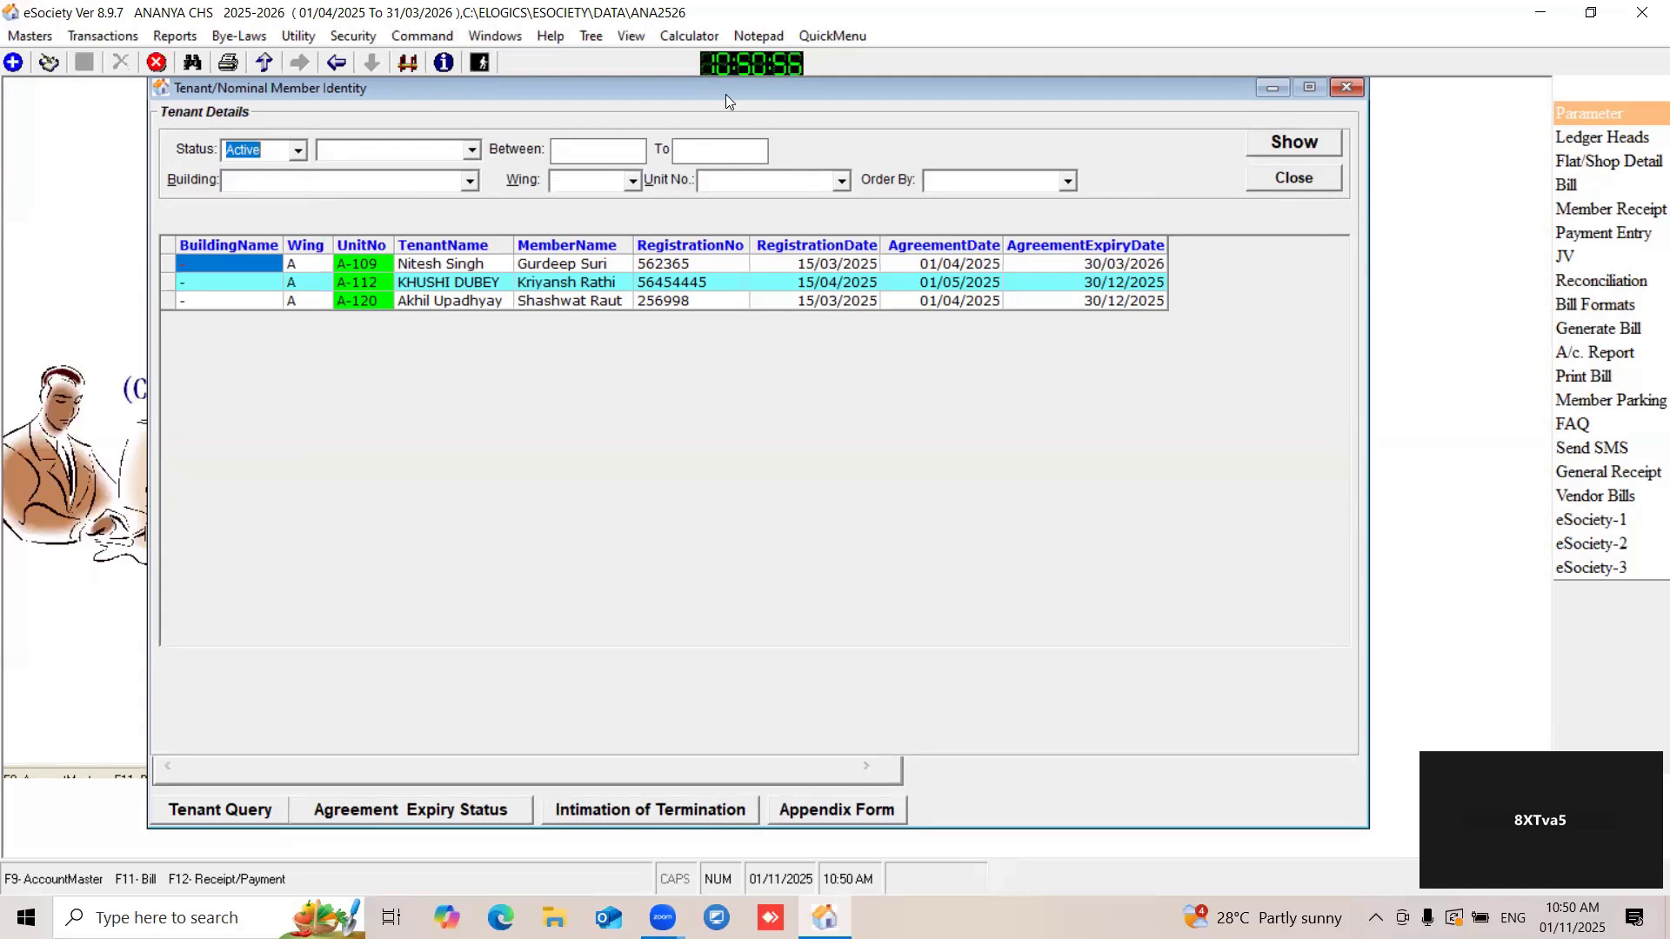
drag(727, 94, 728, 115)
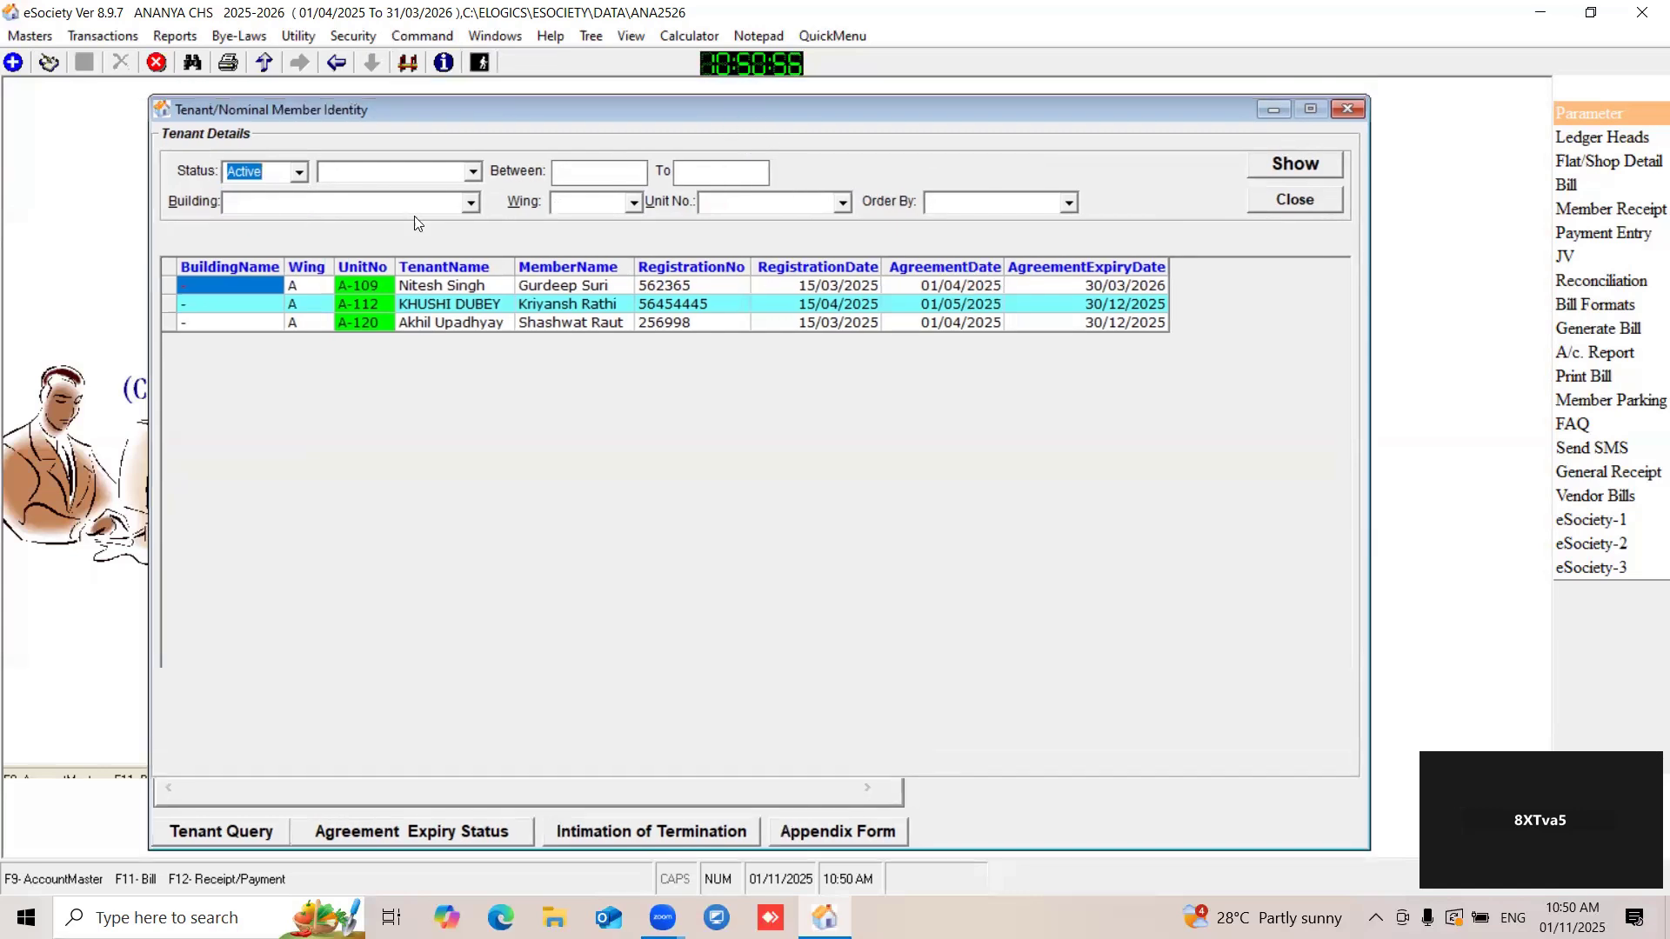
click(471, 174)
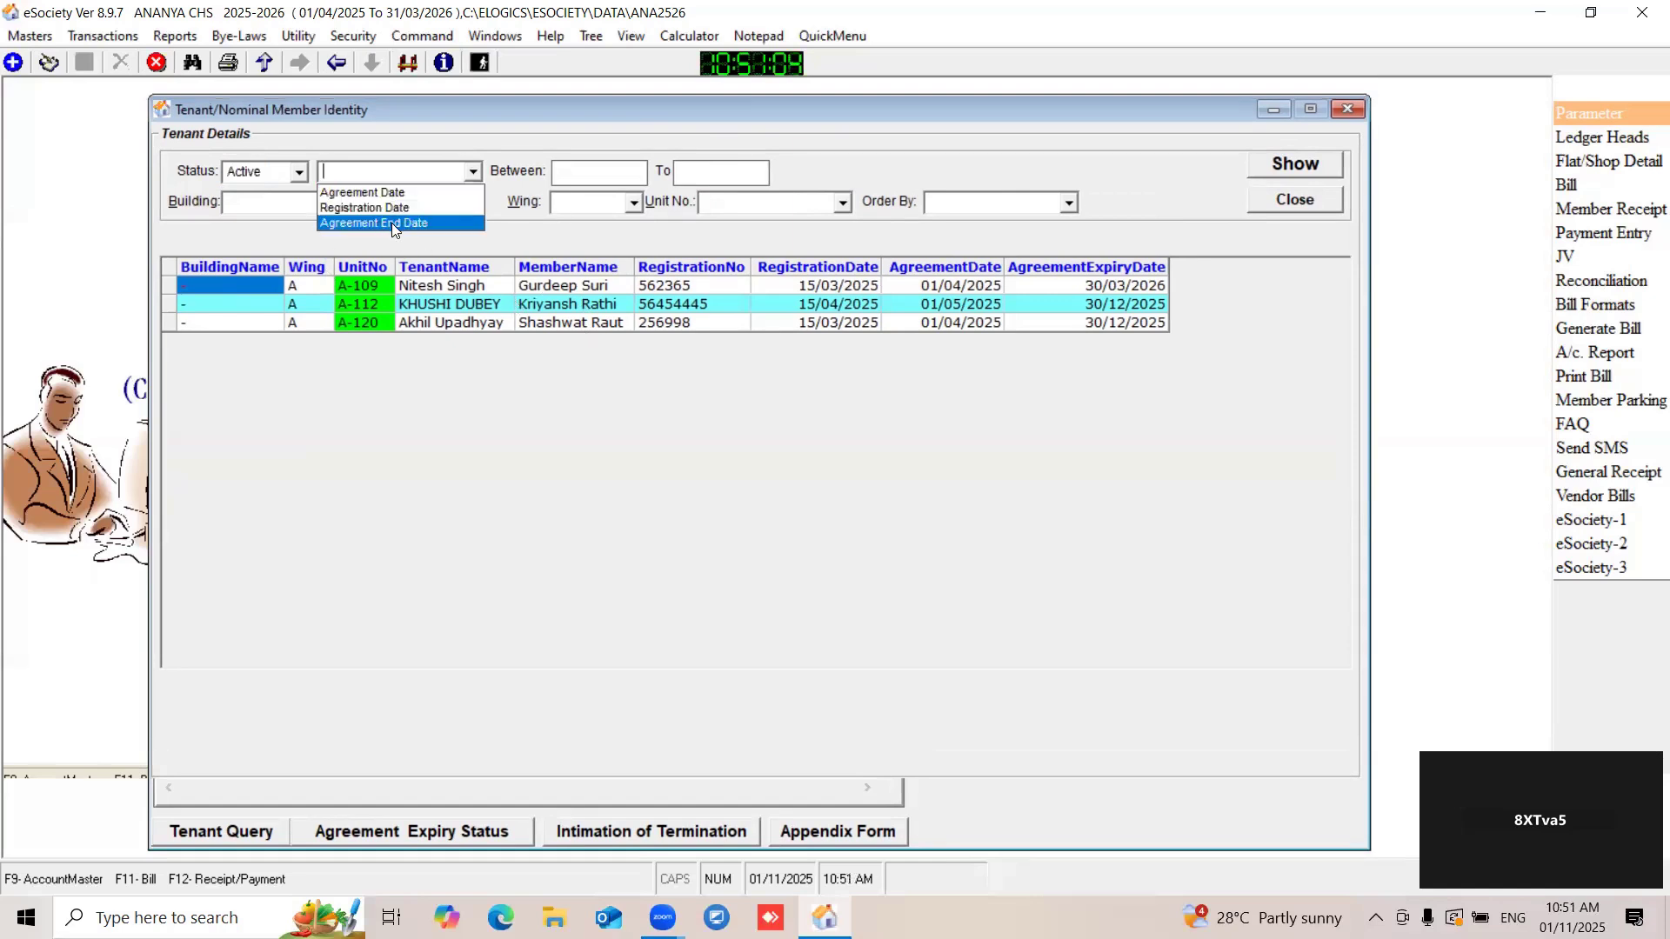
click(448, 172)
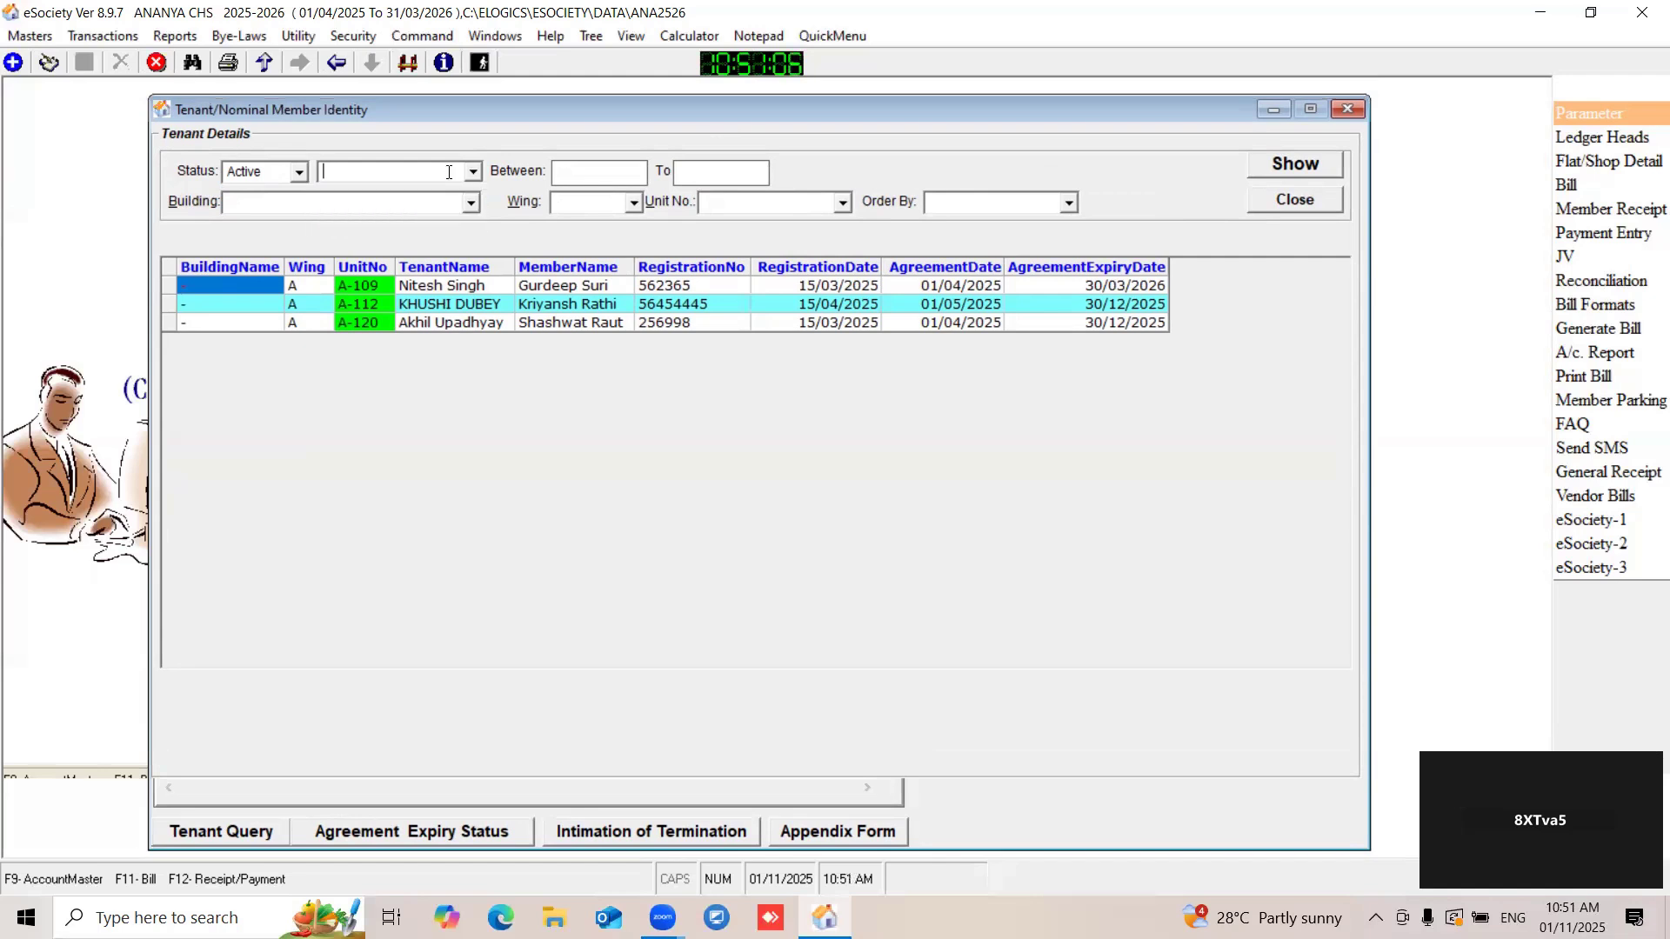
- Narrow the tenant query to building "-", wing A and unit A-109, and show the matching tenants
click(633, 207)
click(360, 211)
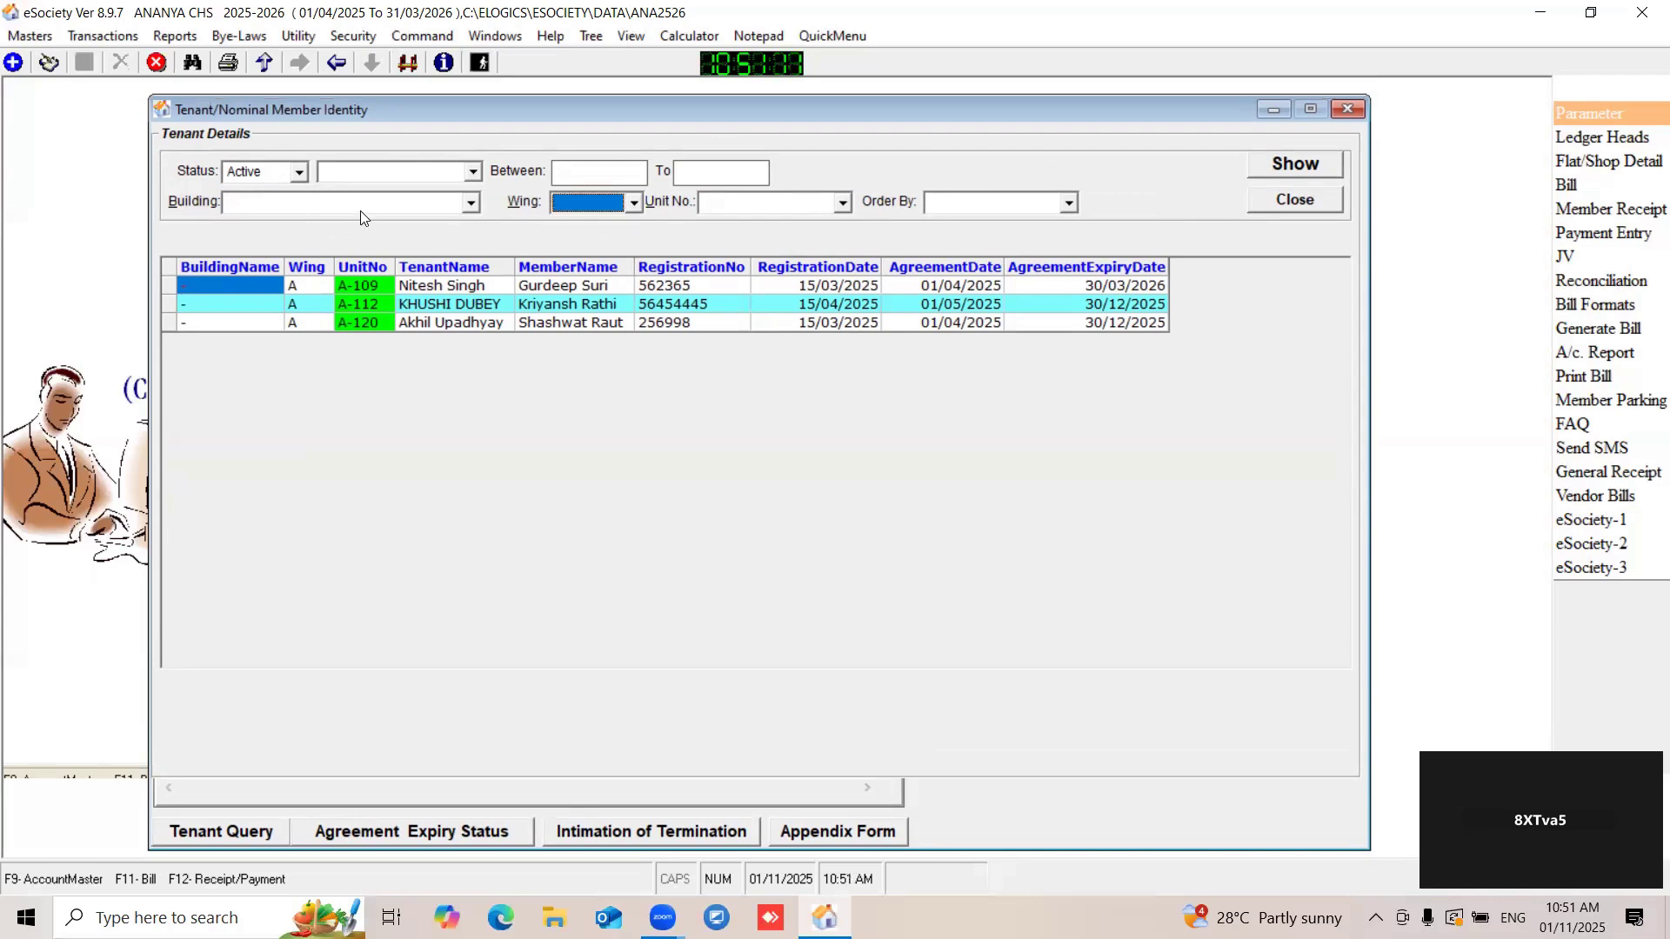
click(467, 202)
click(299, 245)
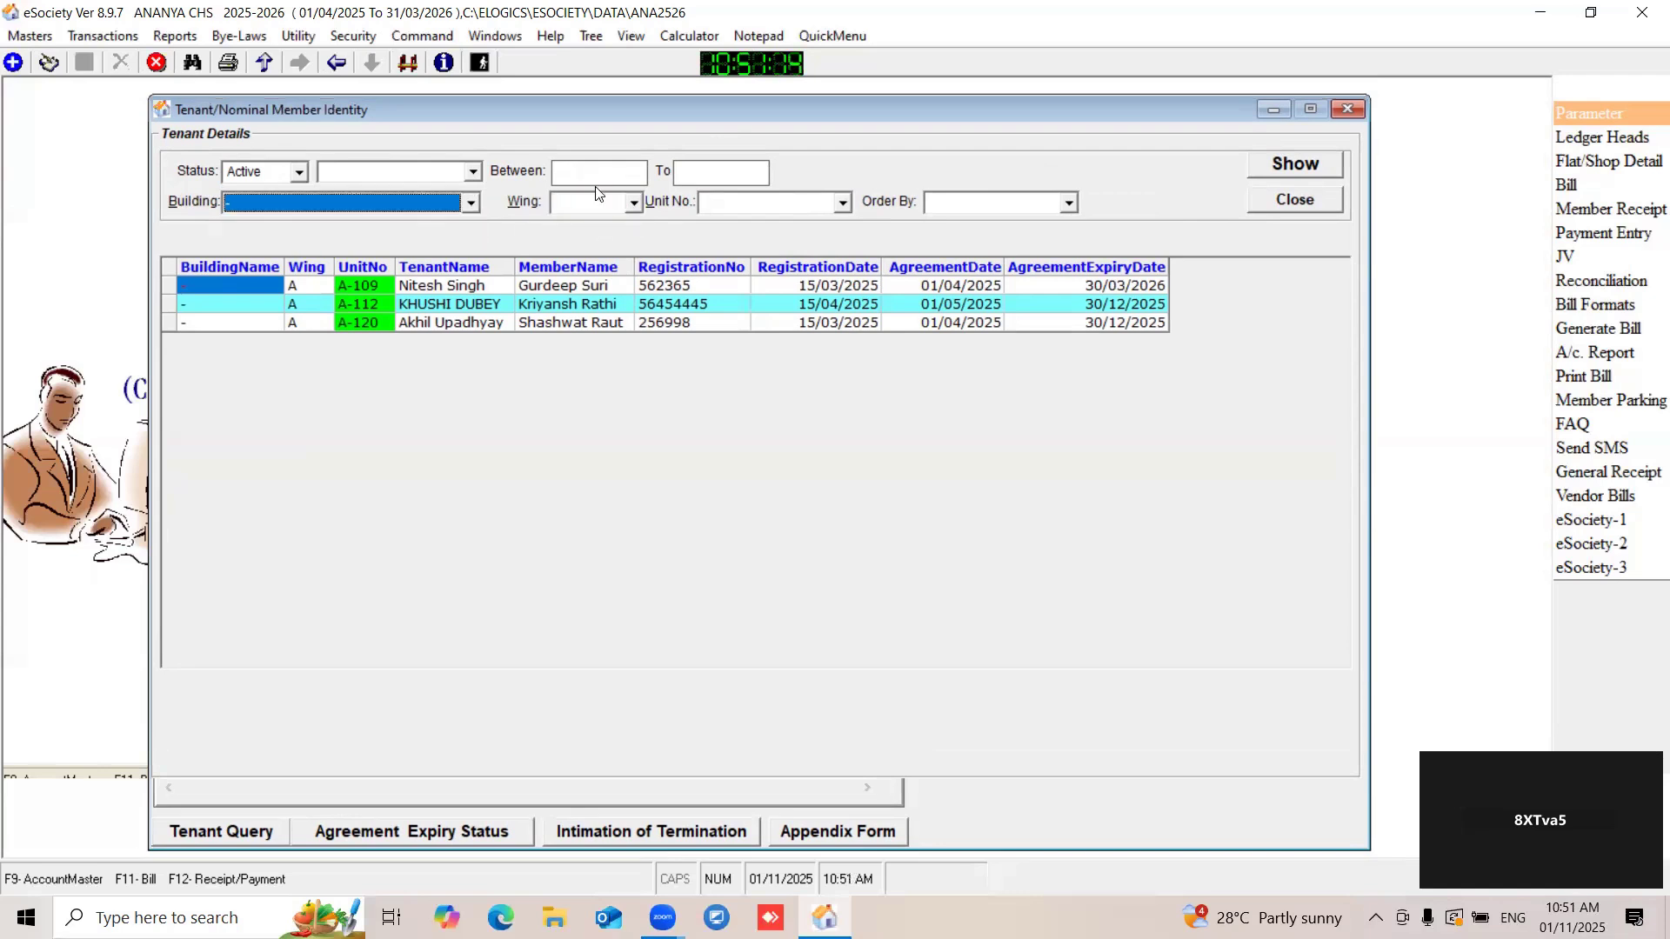
click(632, 206)
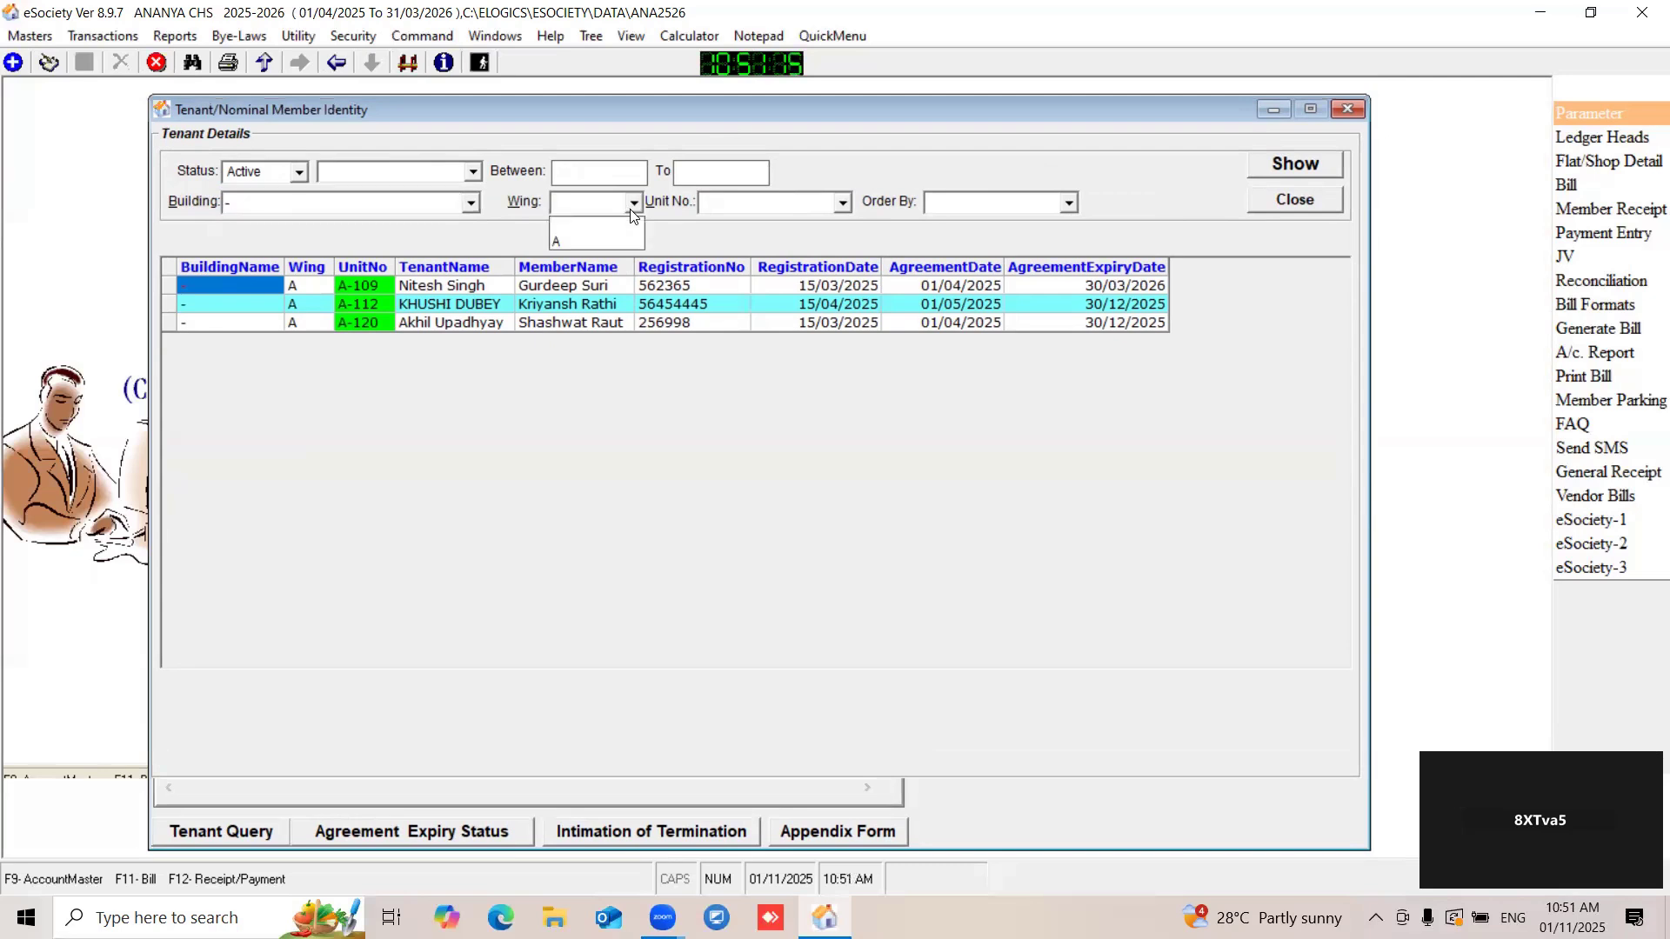
click(574, 243)
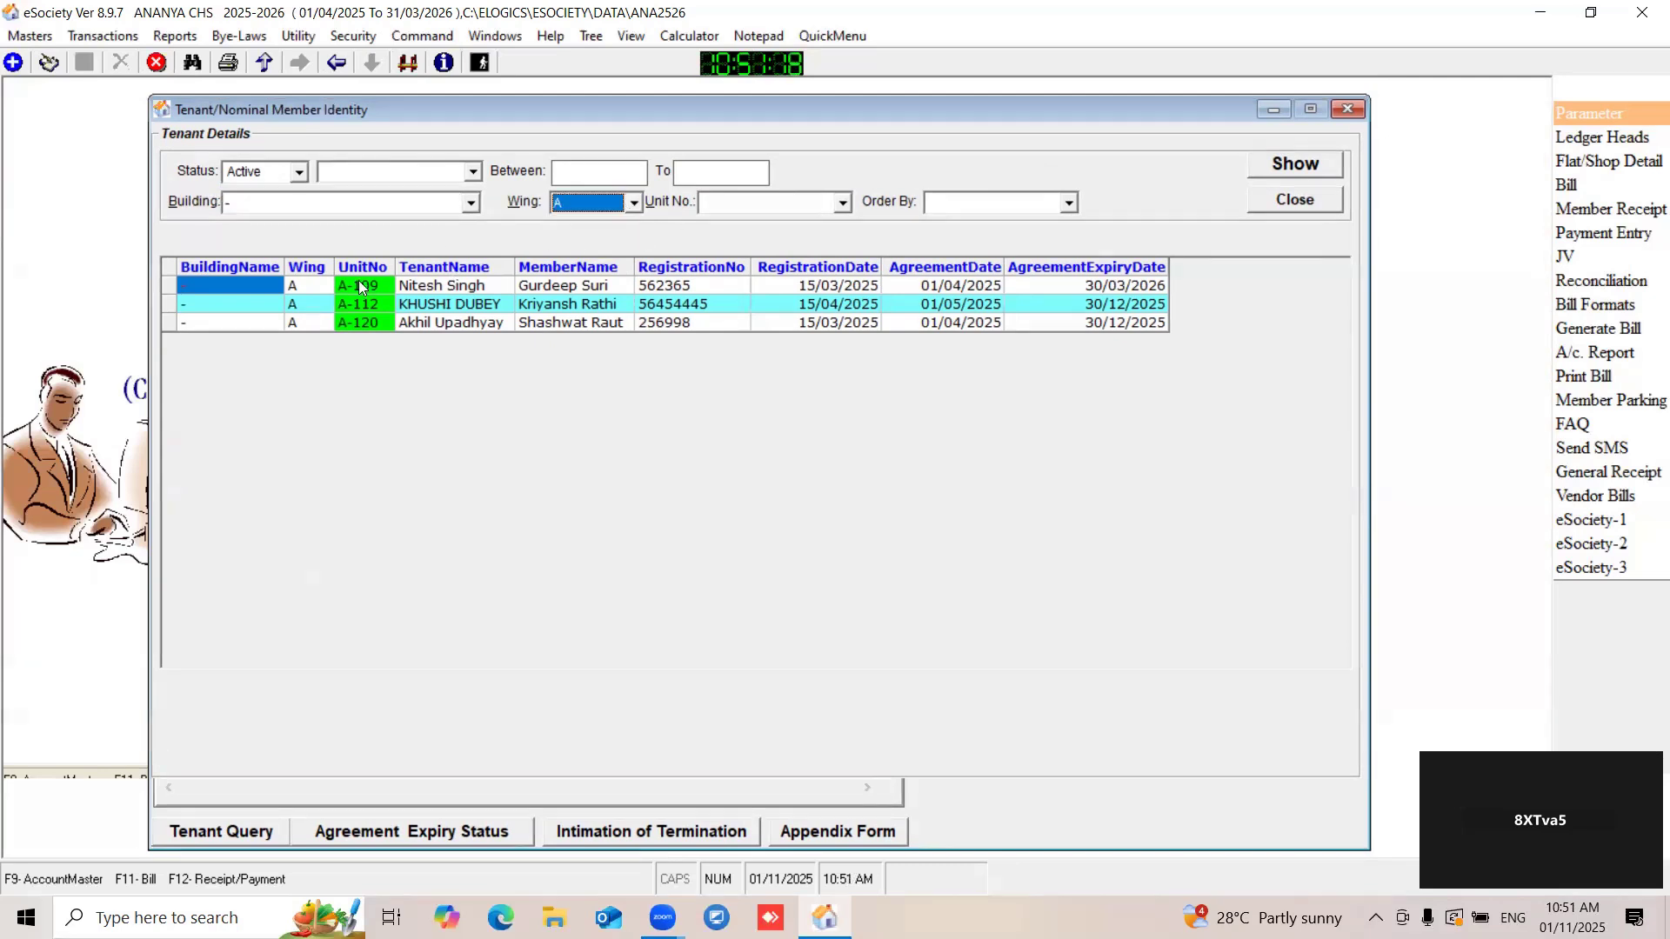
click(843, 202)
click(716, 241)
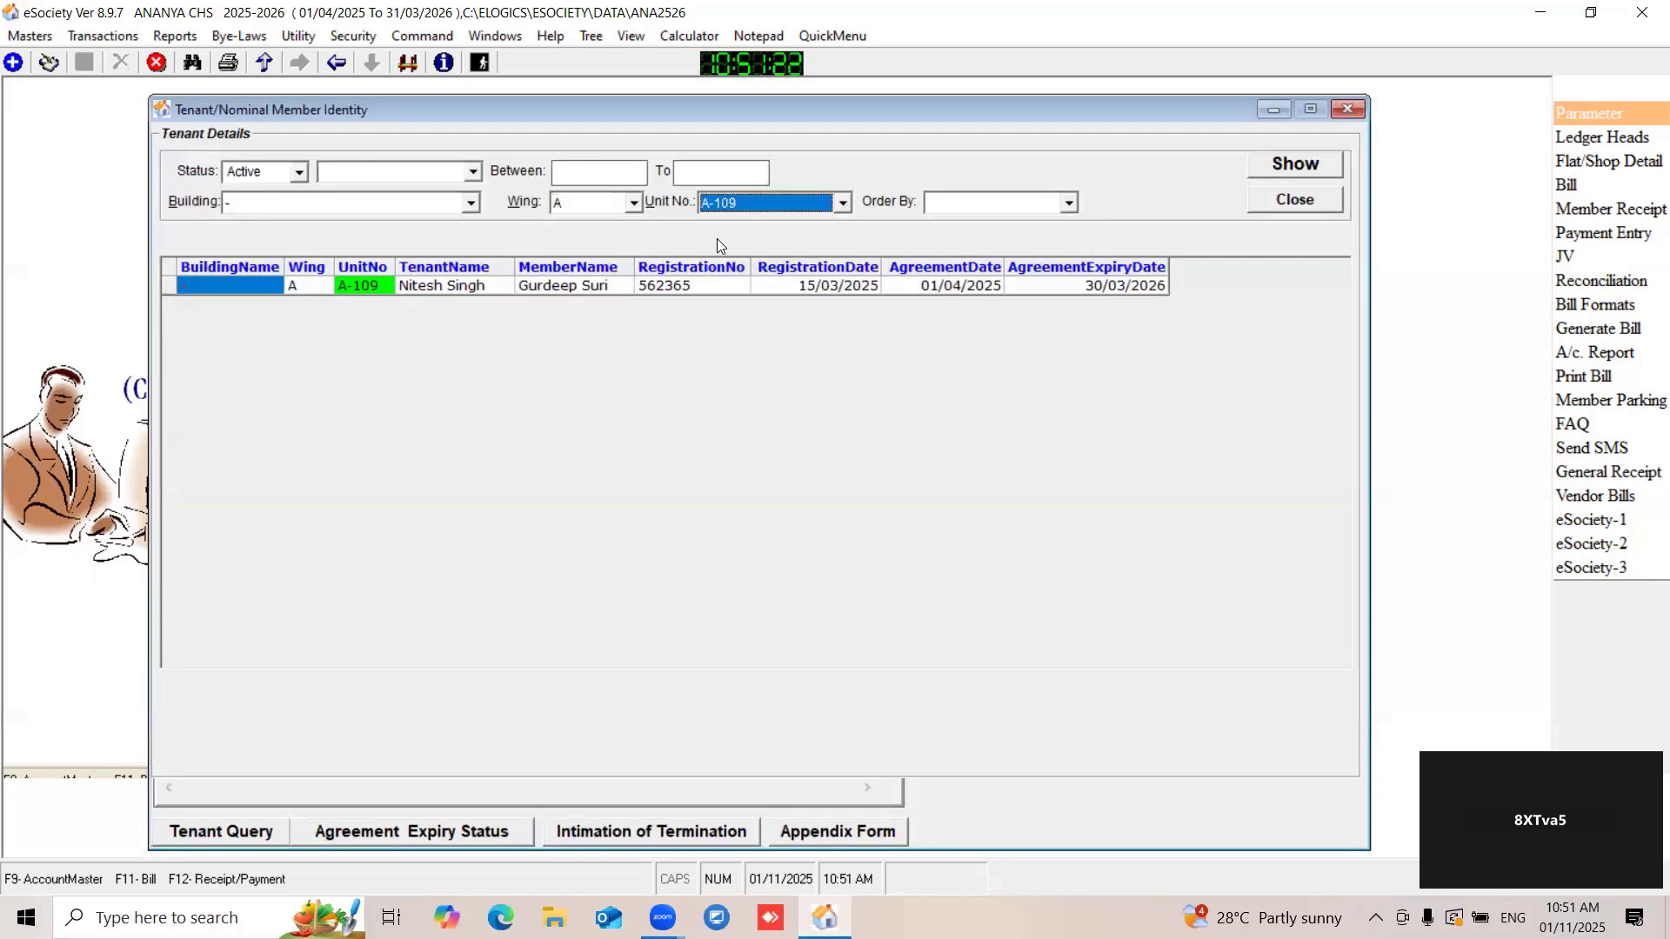
click(1295, 170)
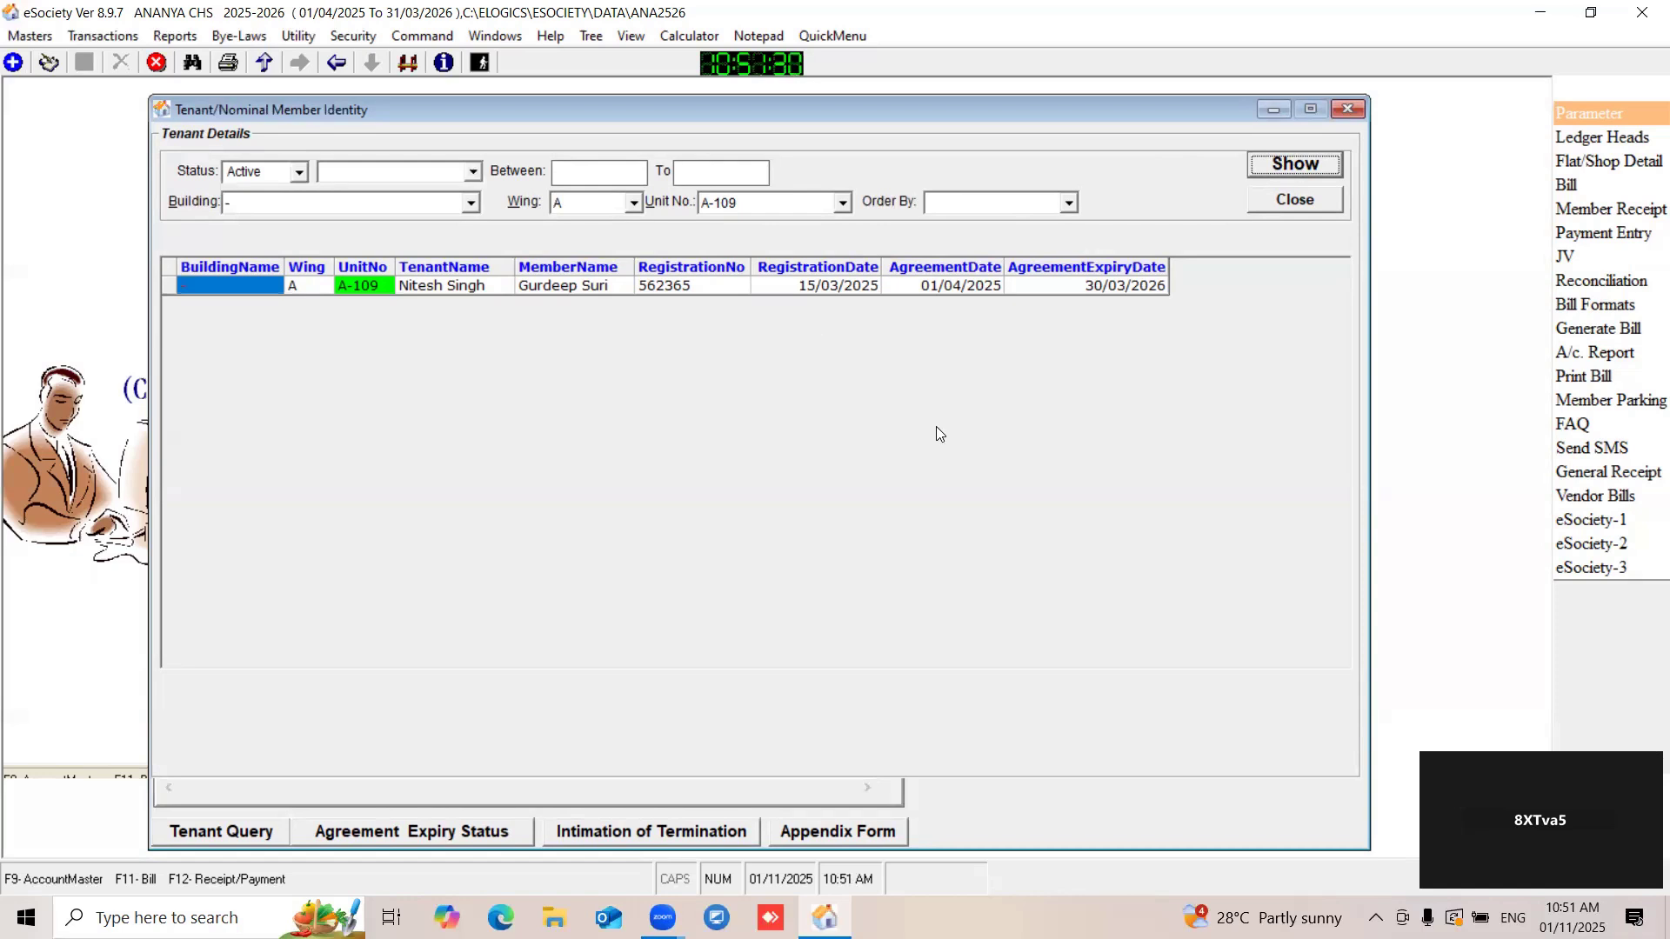
- Check the sort order choices of the query, and open the tenant record of unit A-109 from its result row
click(1066, 203)
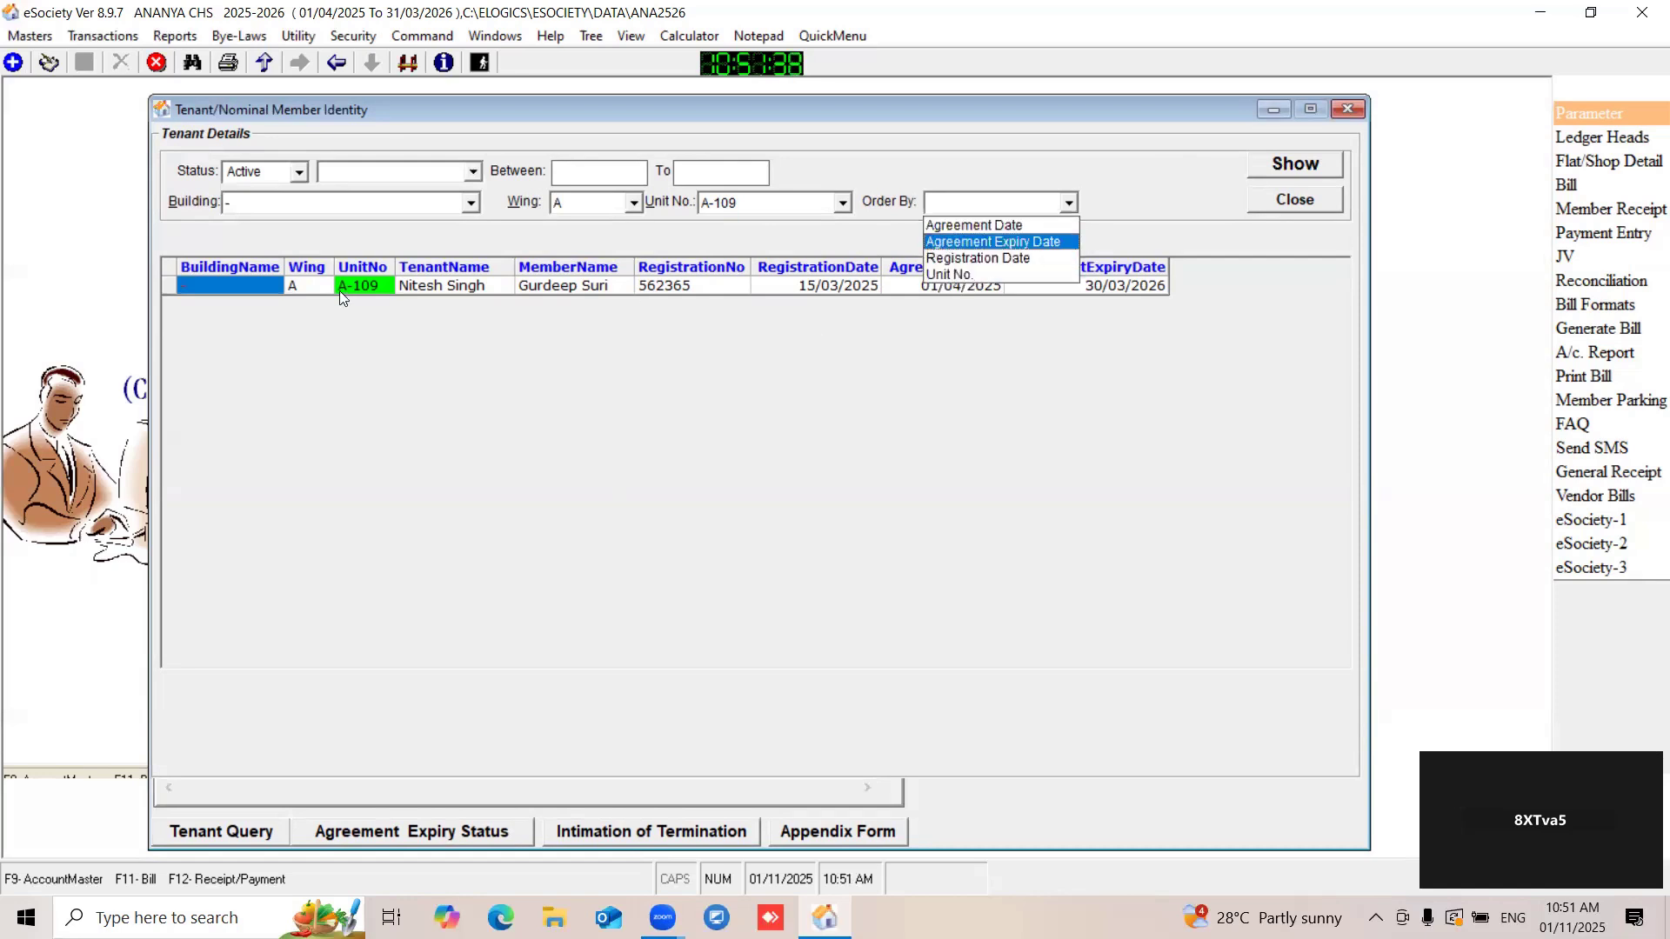
click(420, 281)
double_click(360, 284)
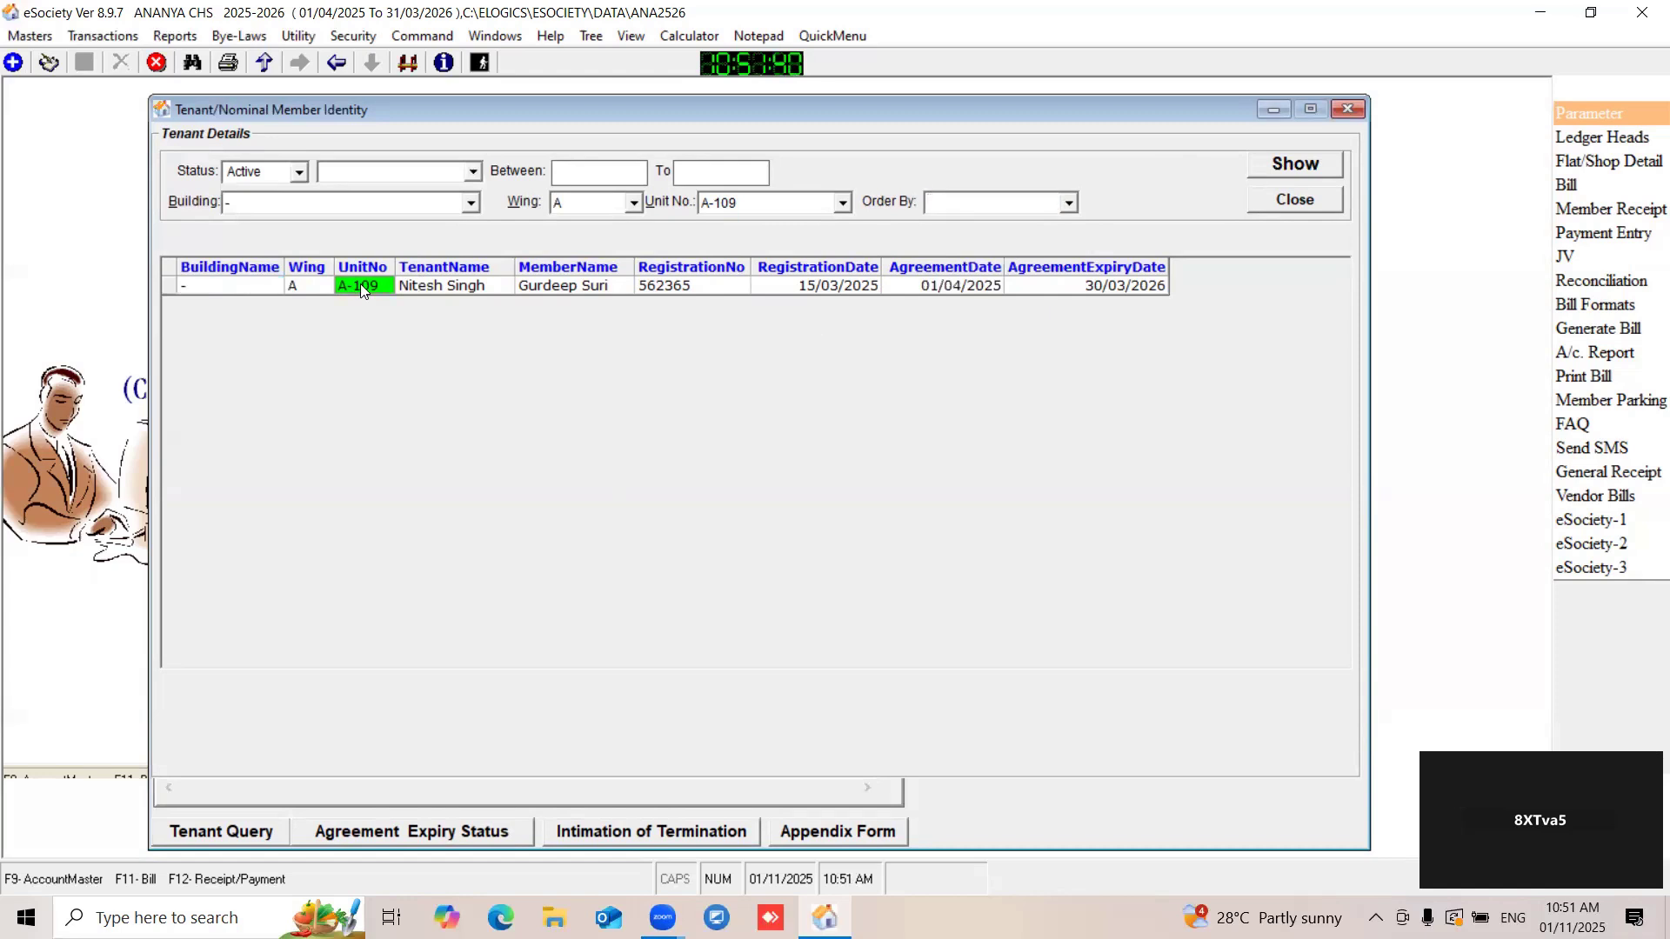
drag(301, 93, 553, 94)
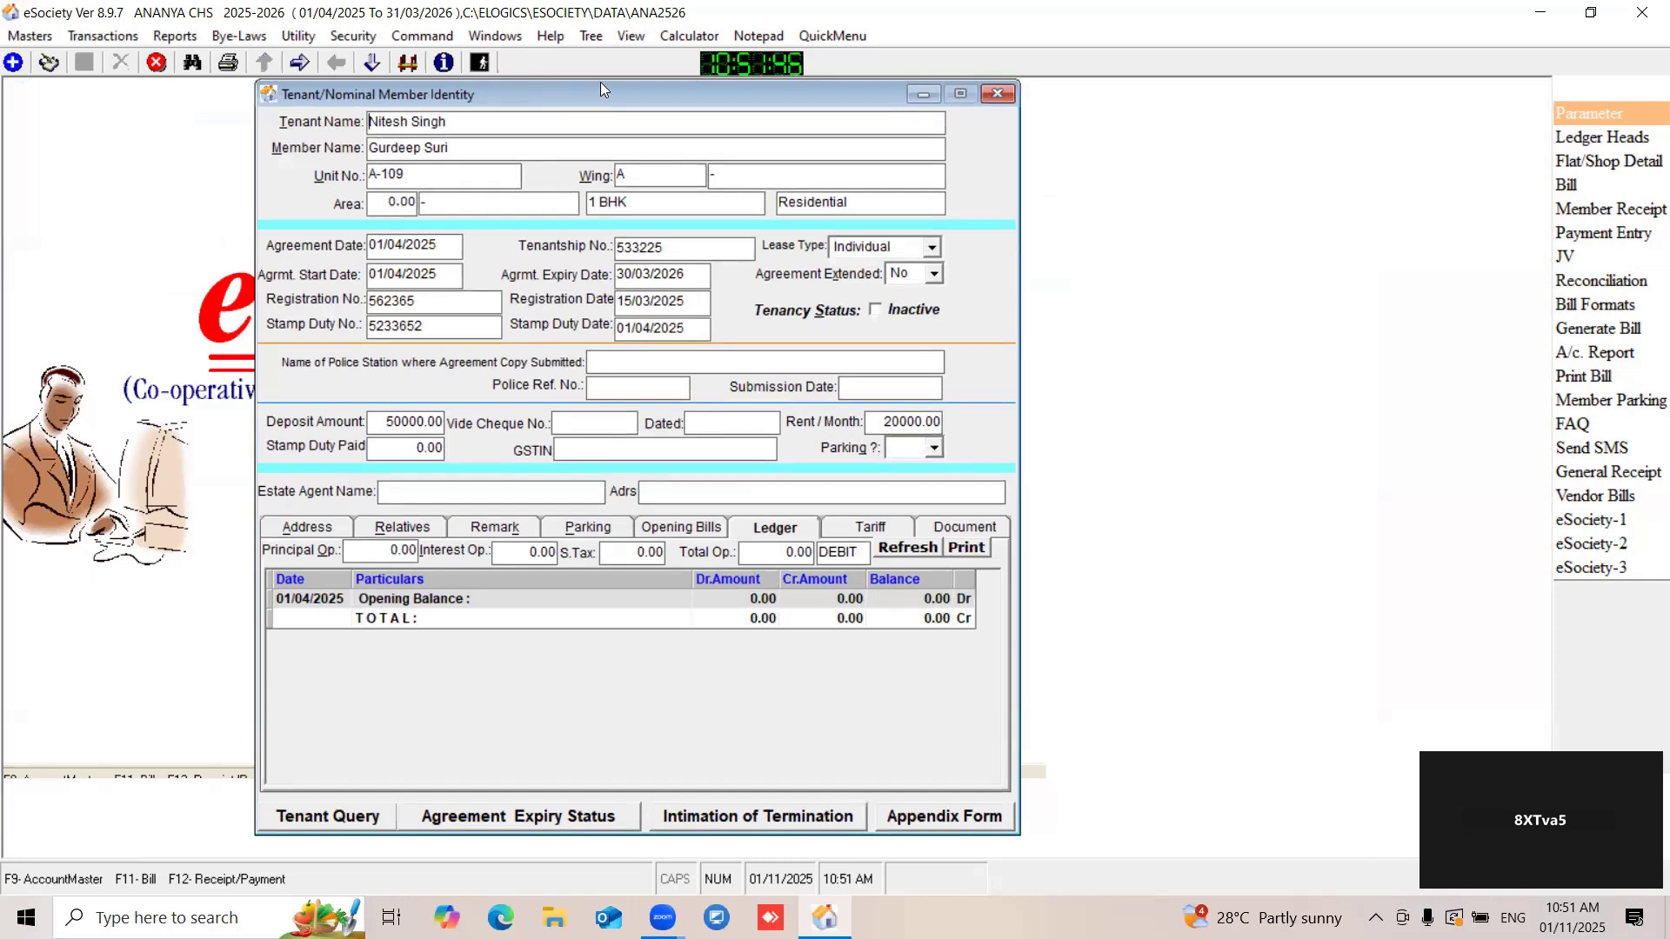
drag(560, 90, 513, 78)
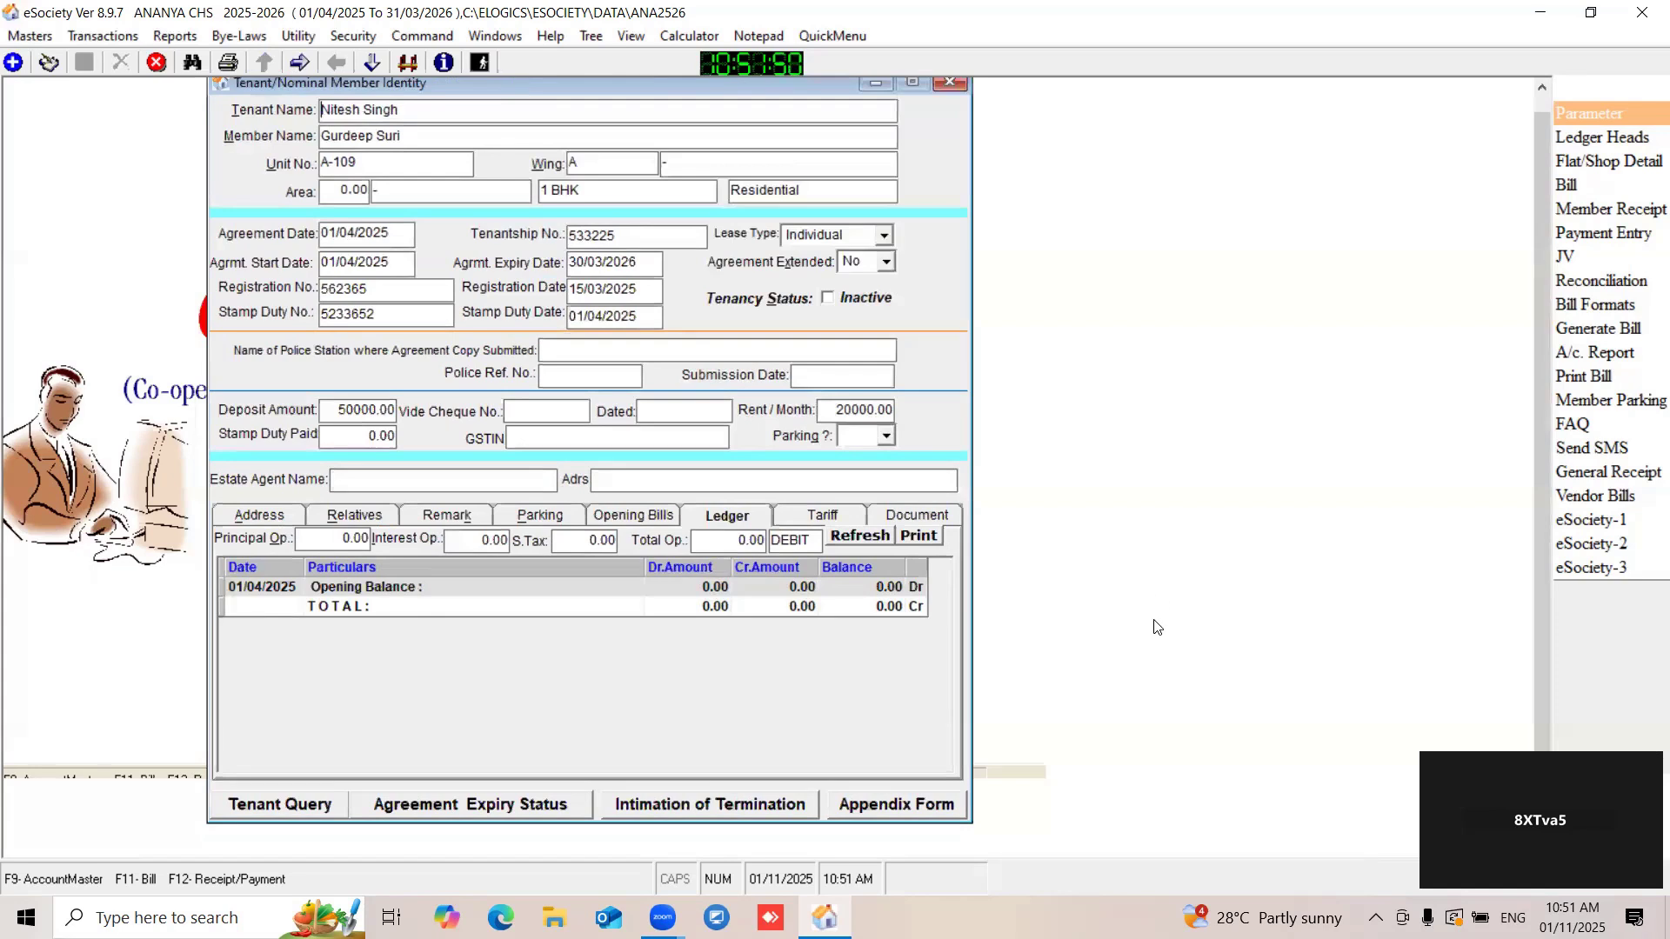
- Open the agreement expiry status and list the agreements expiring in January, February, March, November and December
click(474, 799)
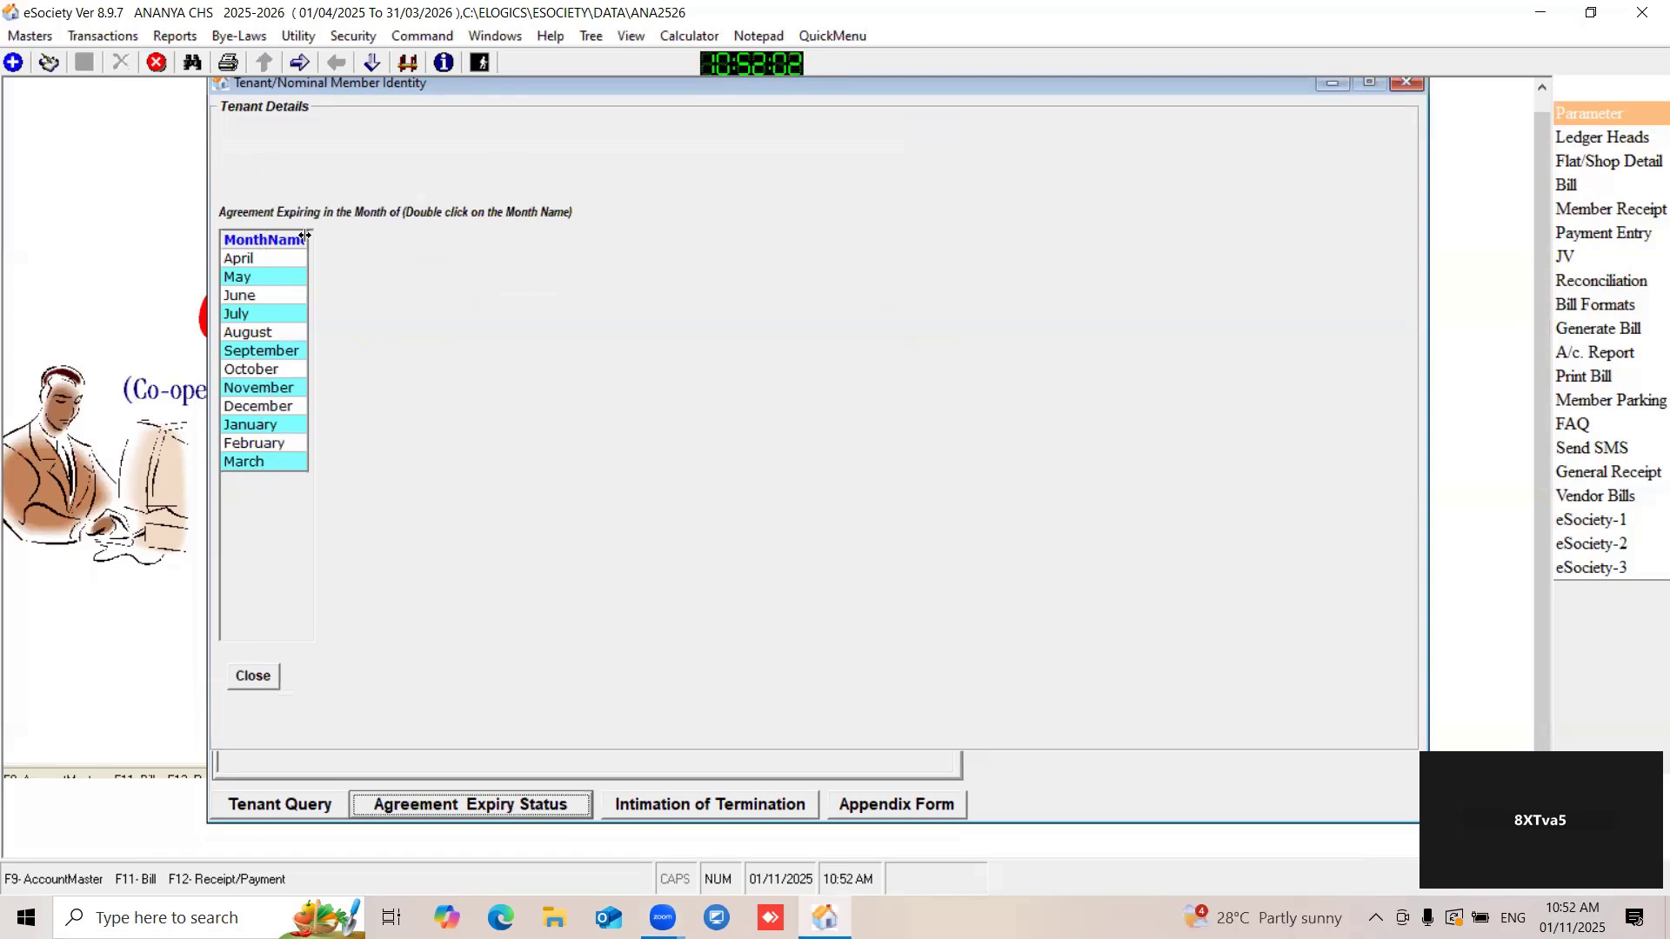
drag(333, 245, 339, 252)
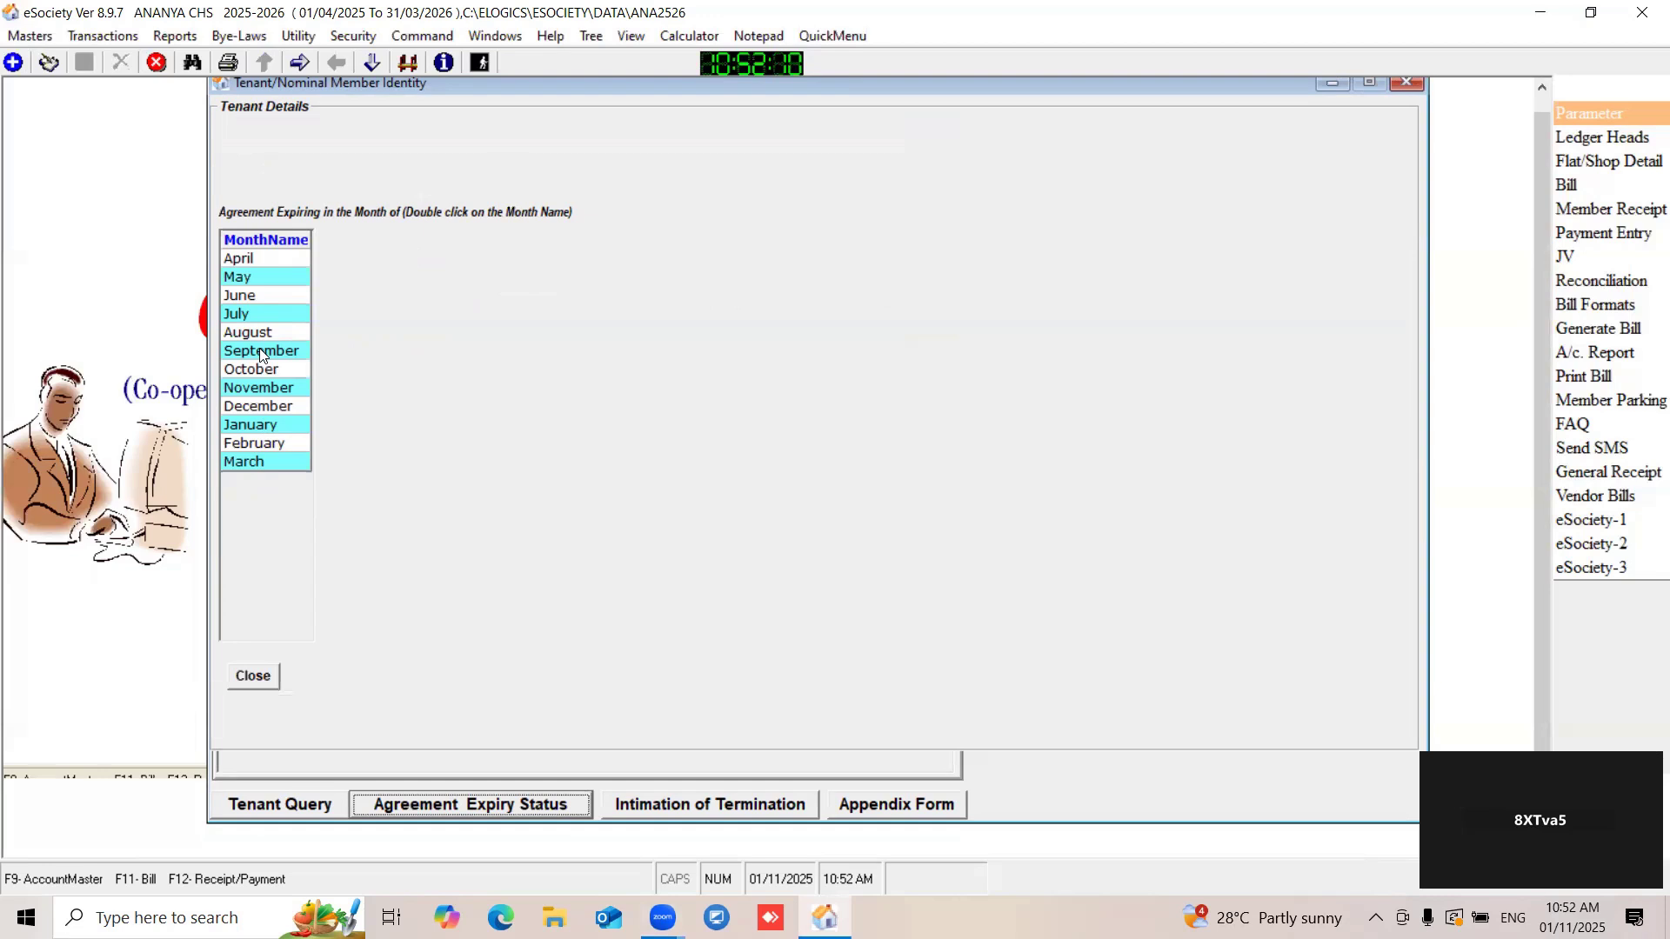
double_click(254, 424)
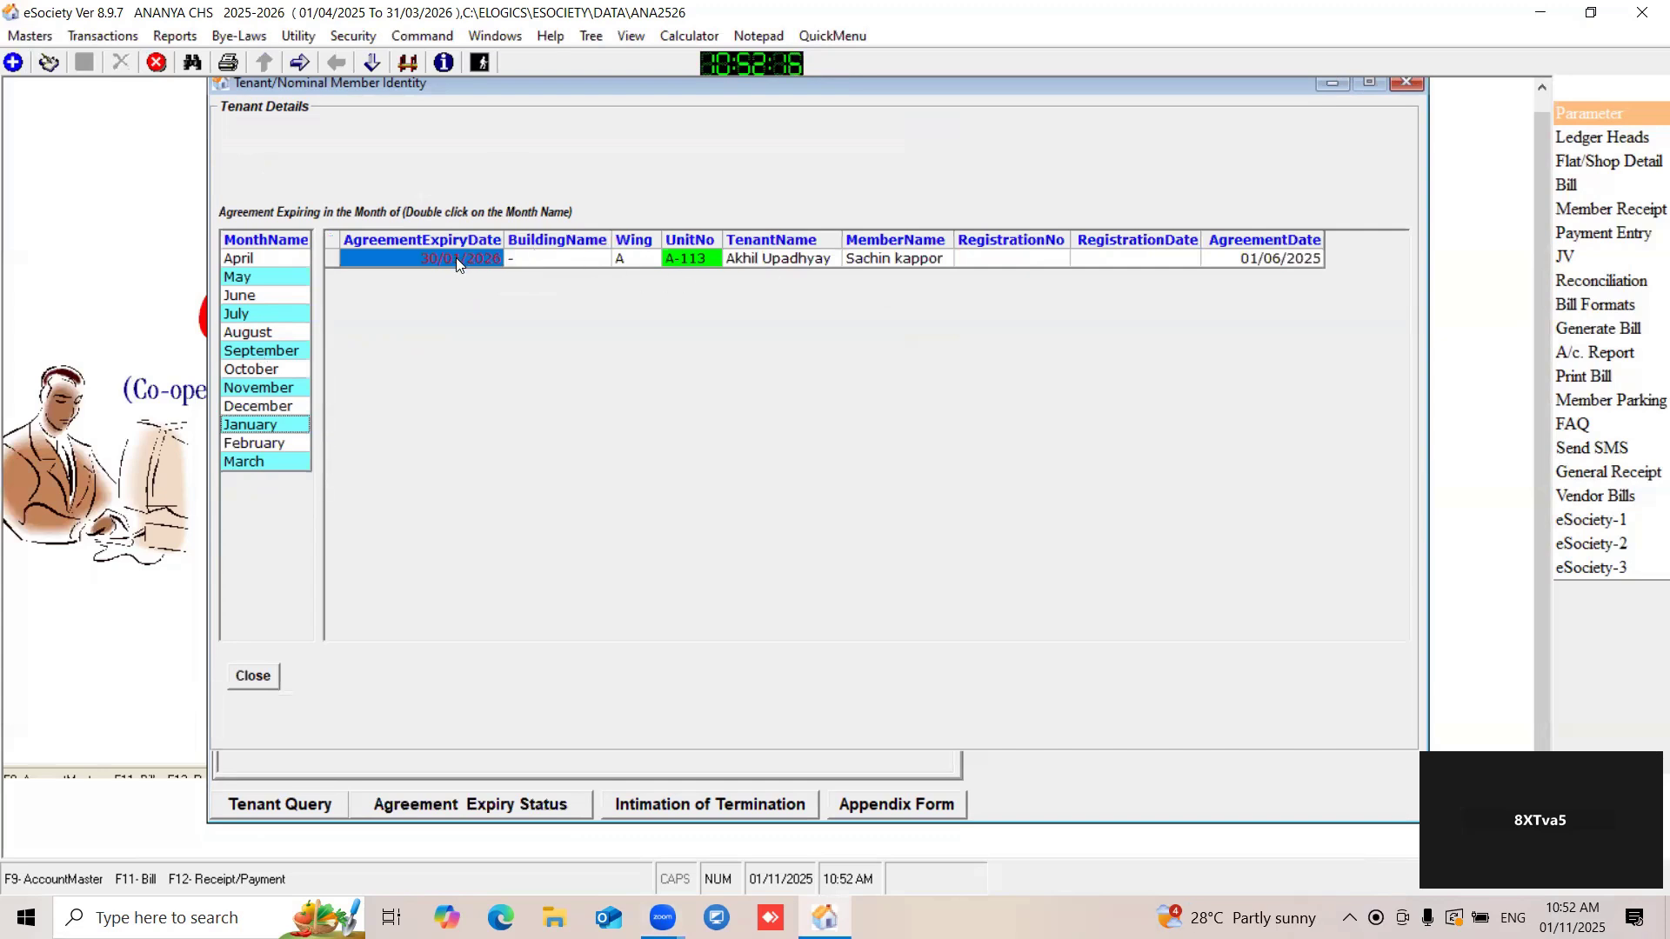
double_click(235, 445)
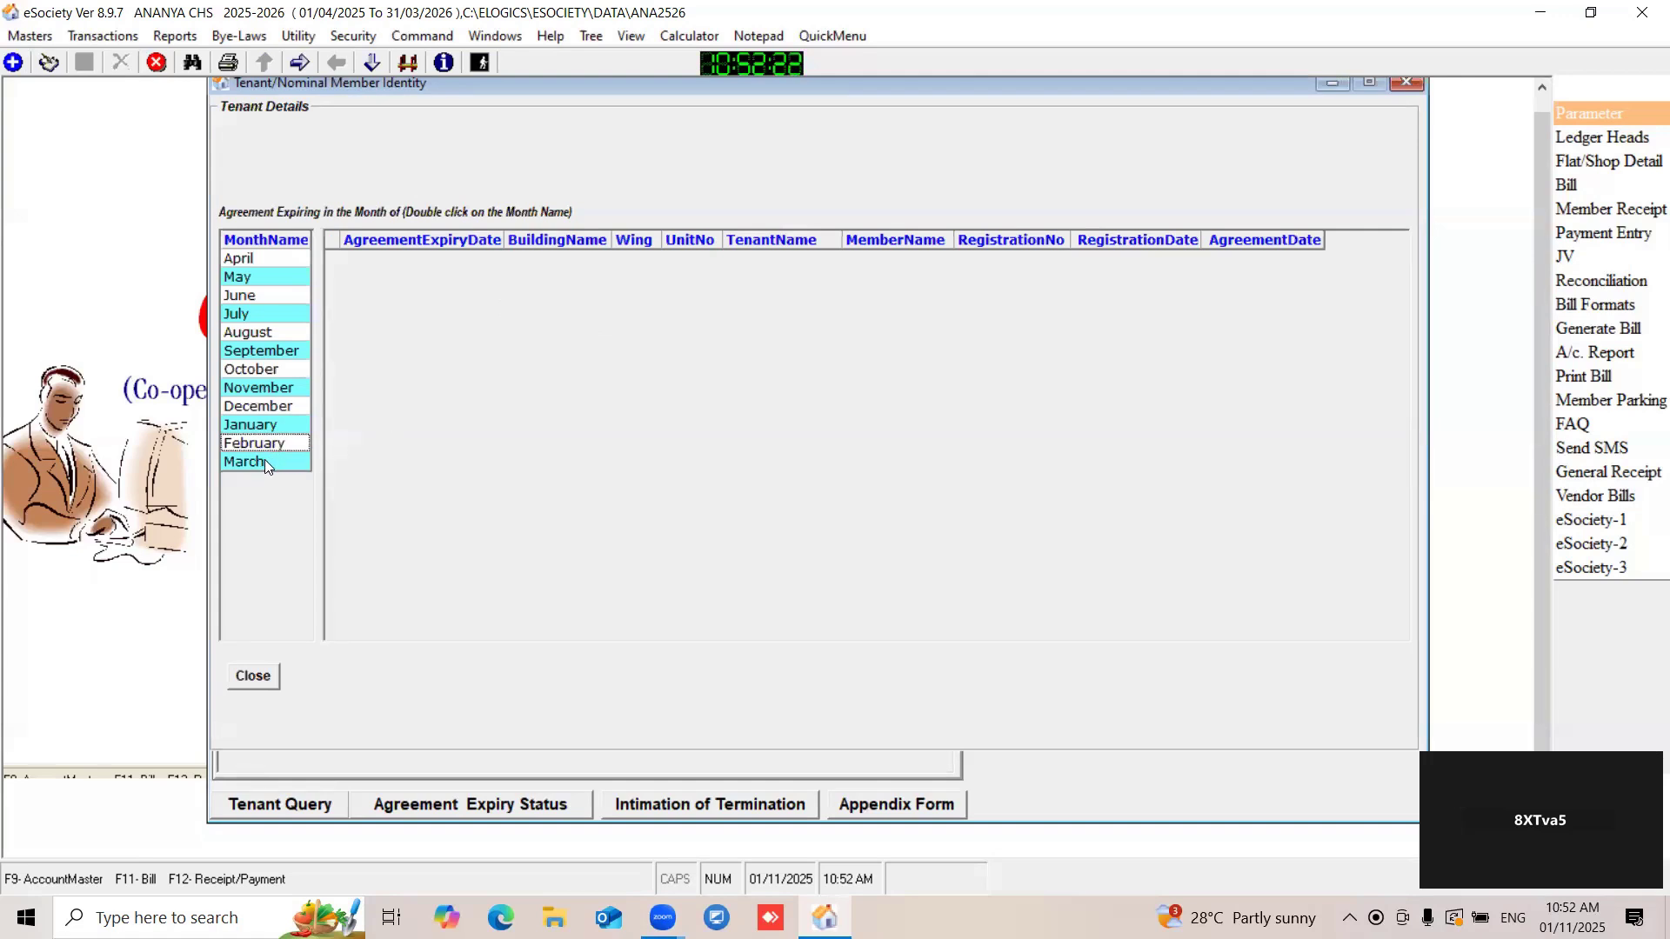
double_click(264, 460)
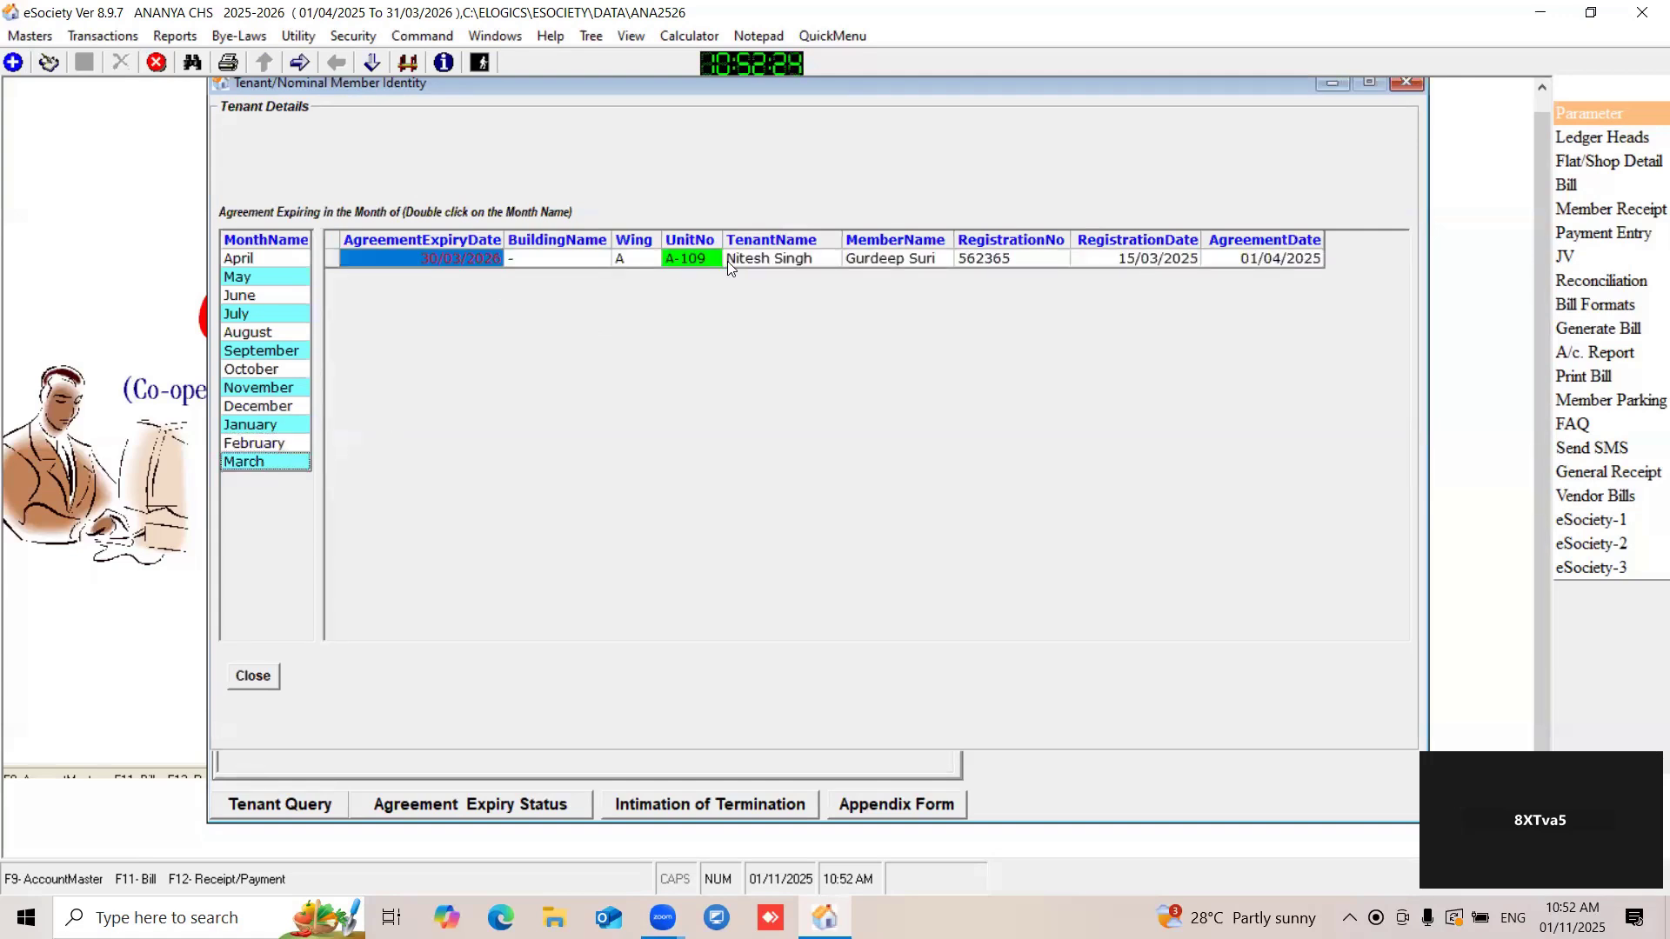
double_click(265, 391)
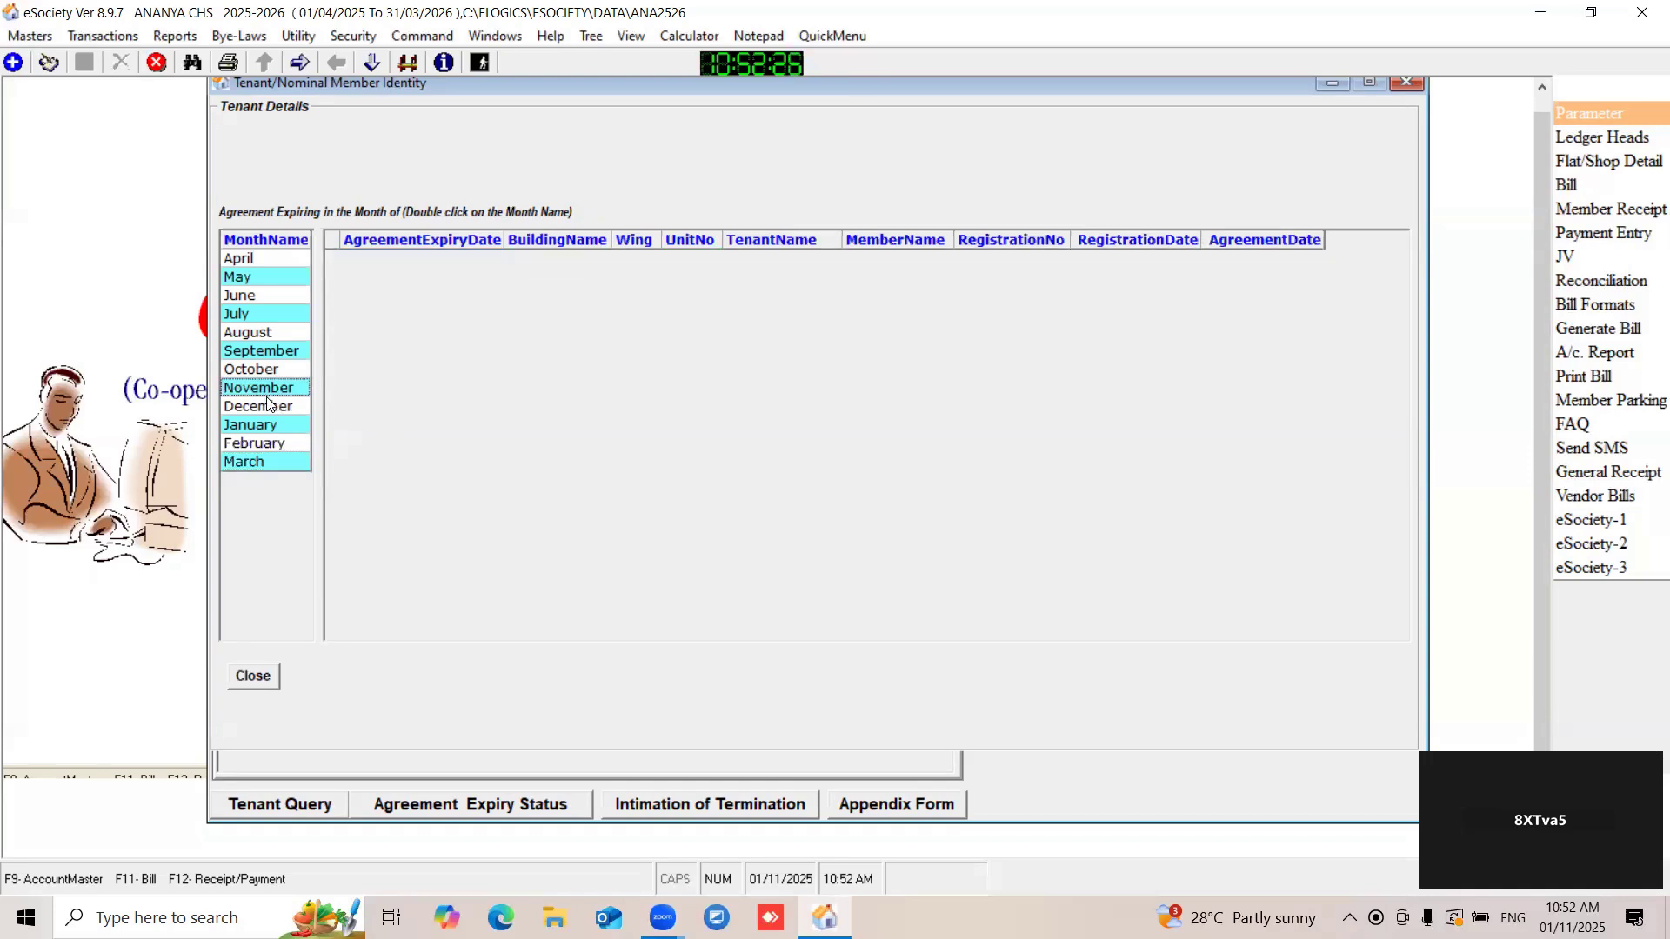
double_click(266, 407)
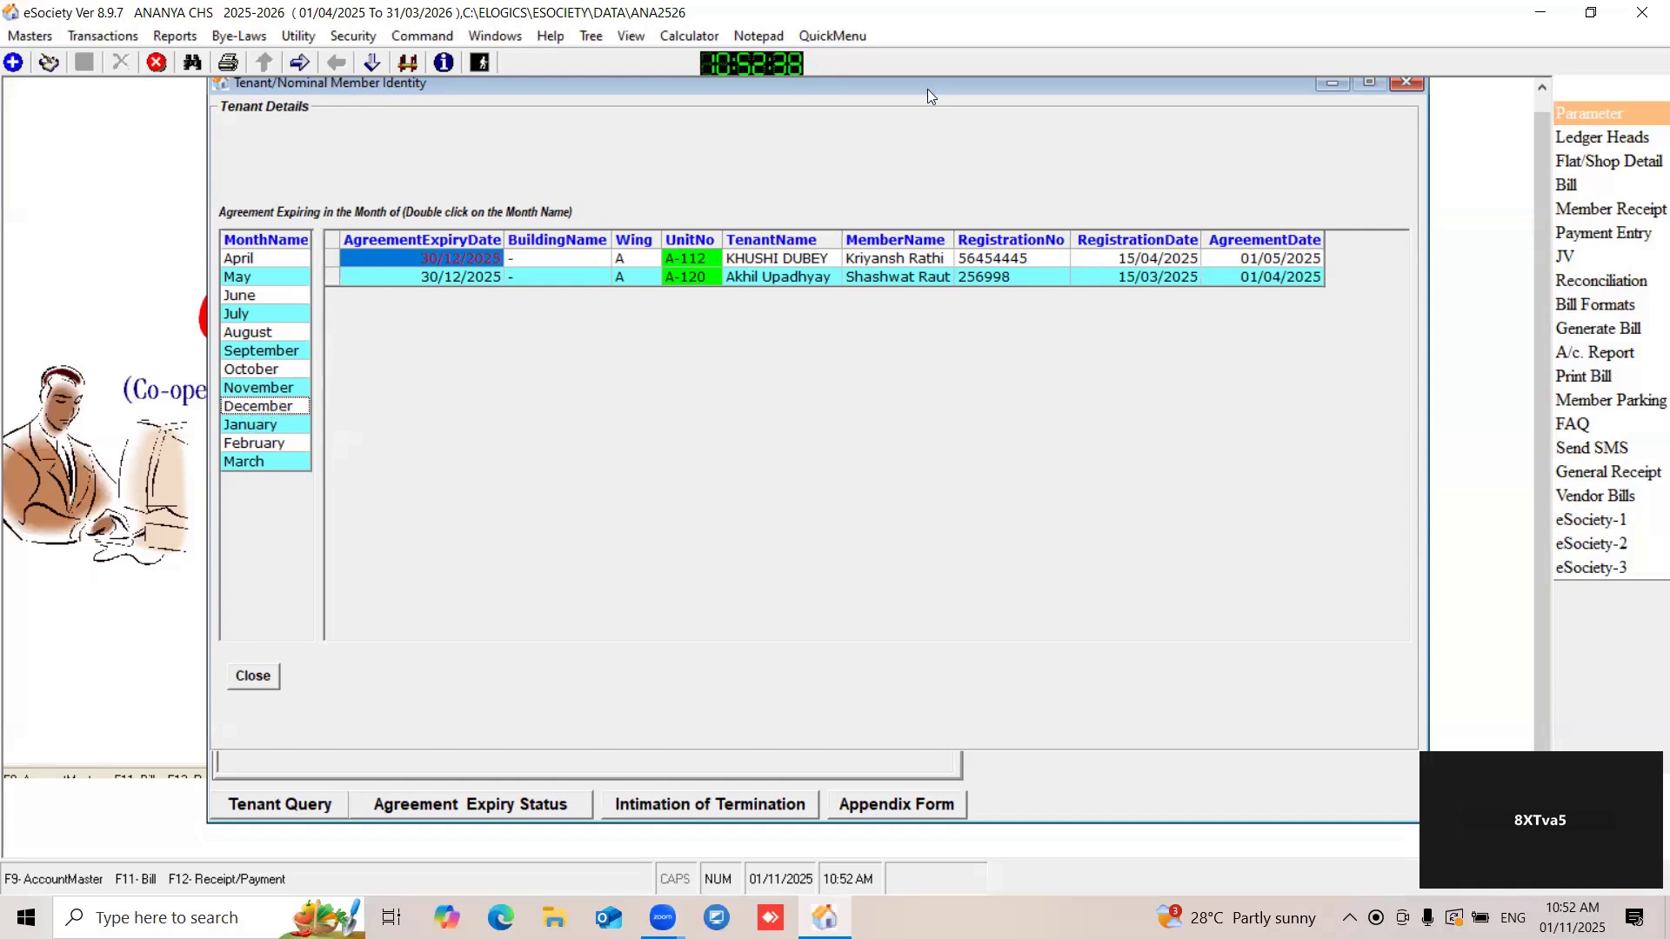
- View the tenant's intimation of leave and license termination letter and close it
drag(927, 87, 835, 89)
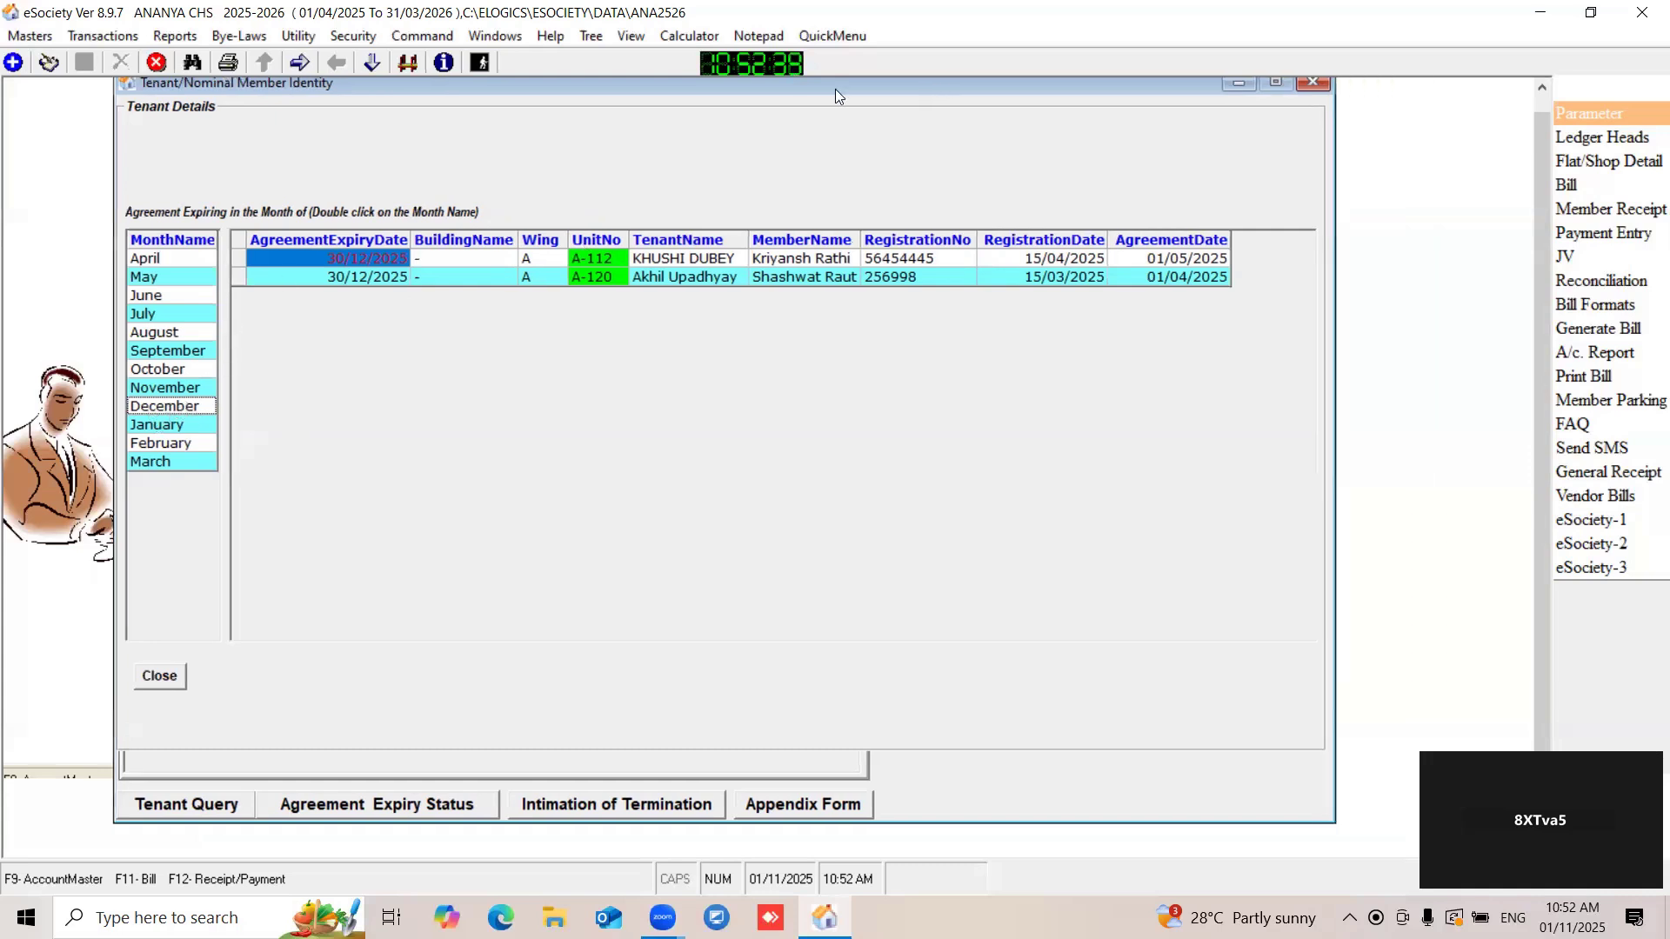
click(597, 809)
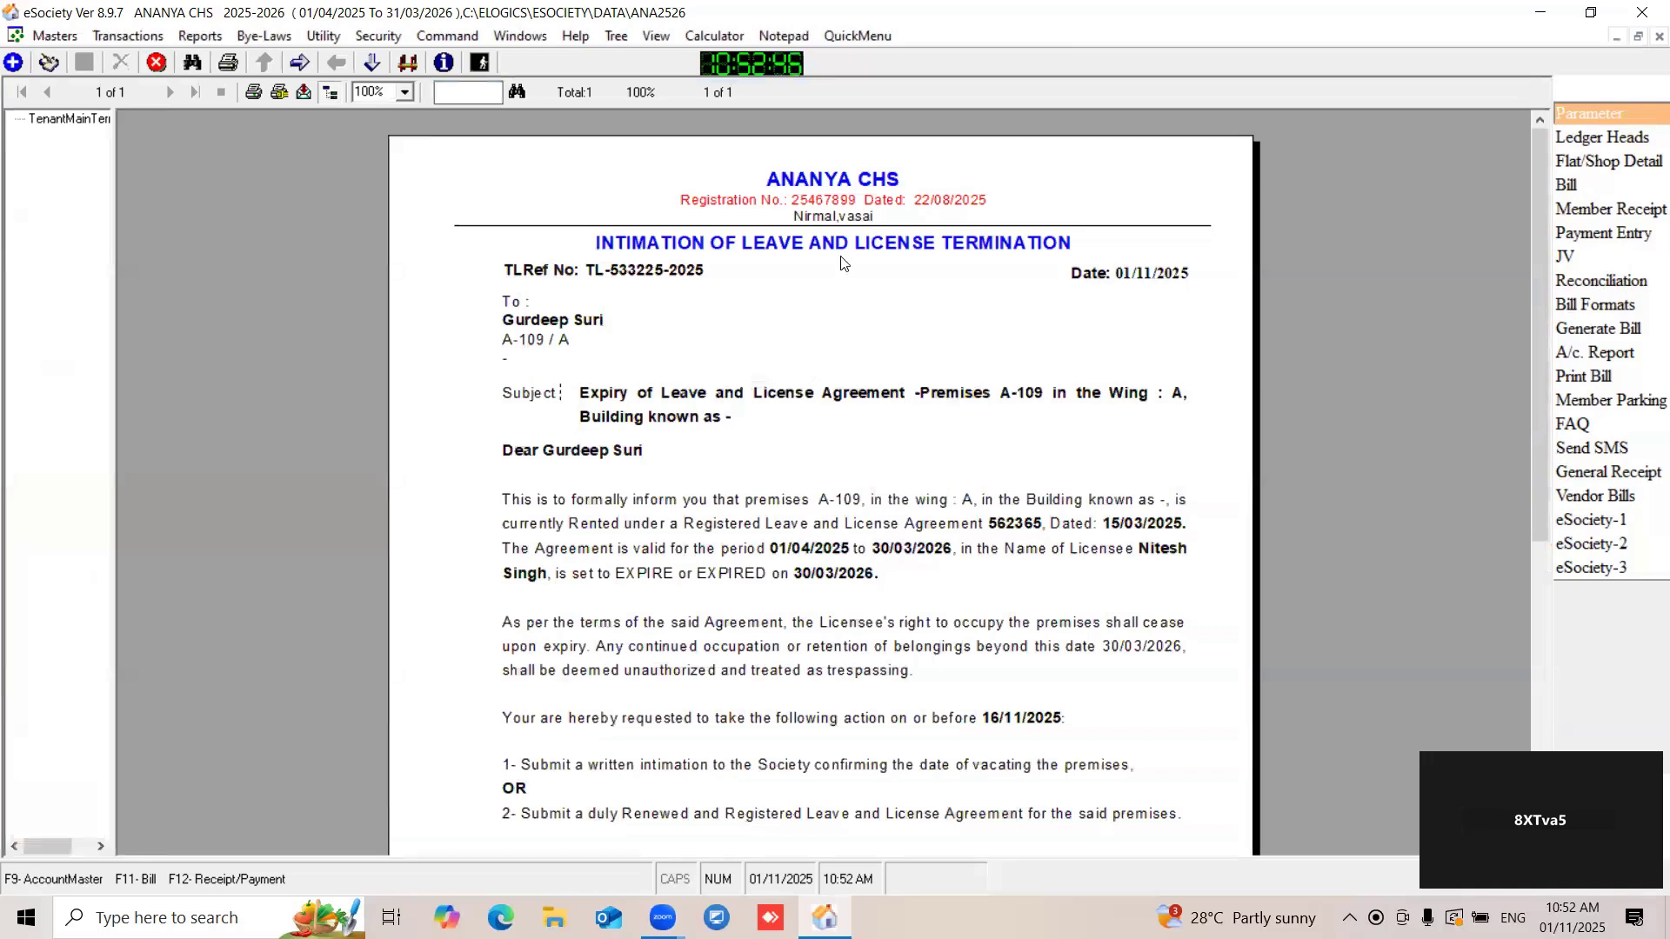
mouse_move(1541, 306)
mouse_down()
mouse_move(1535, 643)
mouse_move(1513, 282)
mouse_up()
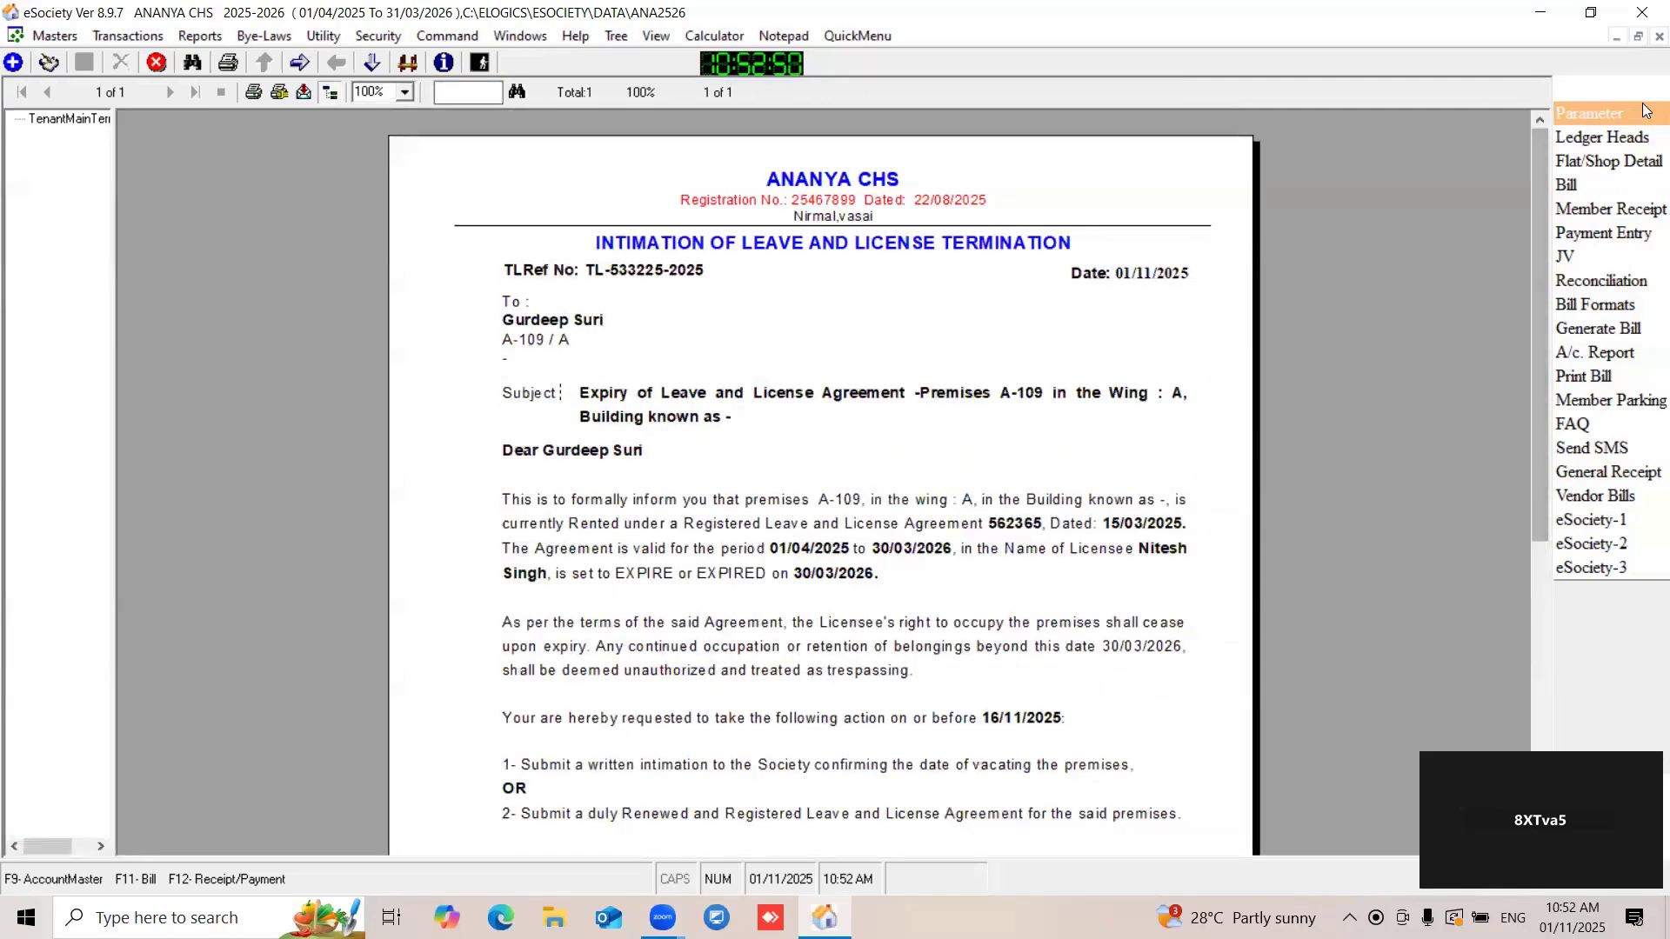
click(1659, 36)
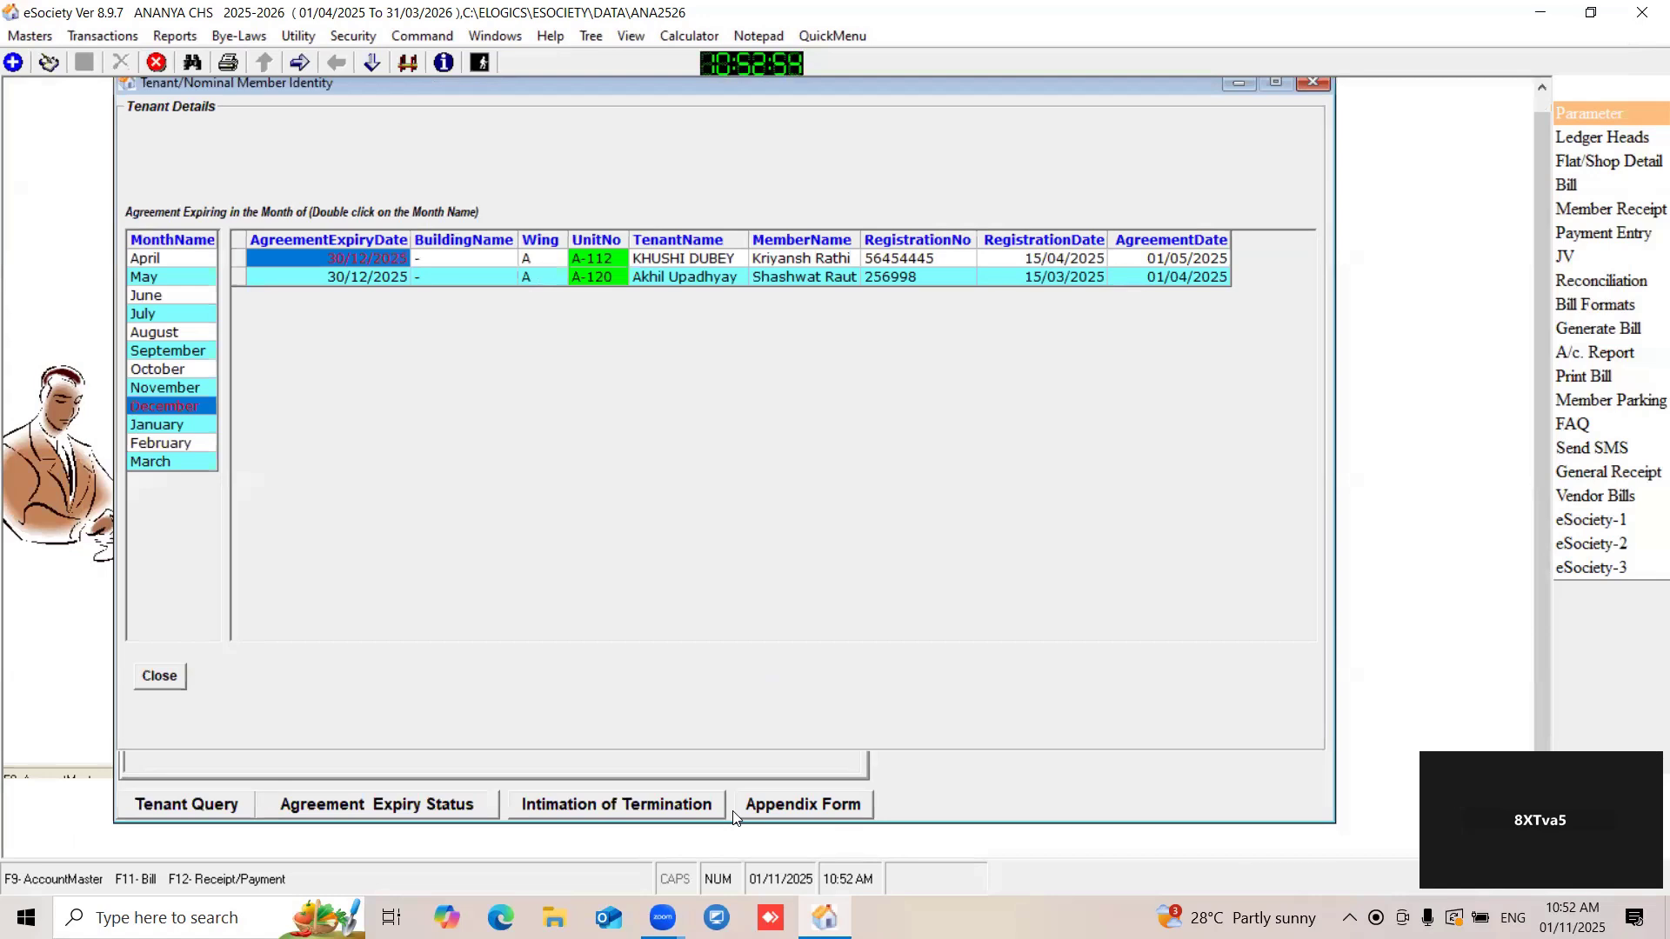
- Open the tenant's appendix form report and view its second page with the declarations
click(794, 804)
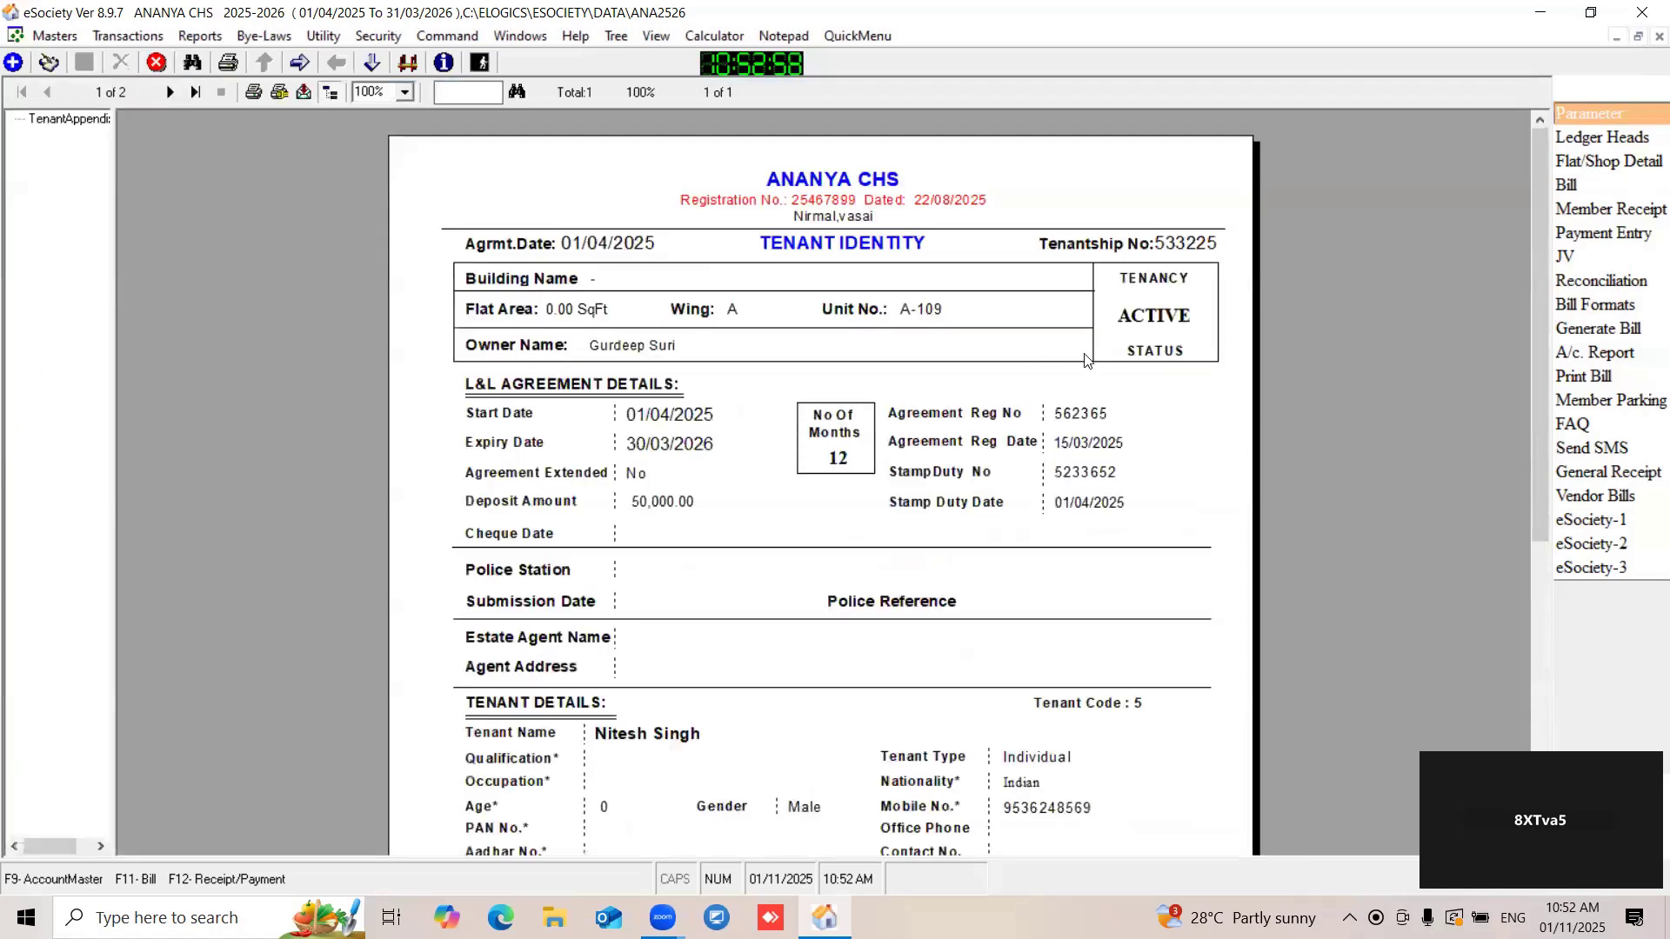
mouse_move(1538, 269)
mouse_down()
mouse_move(1554, 543)
mouse_move(1554, 457)
mouse_move(1528, 617)
mouse_move(1532, 261)
mouse_up()
click(170, 92)
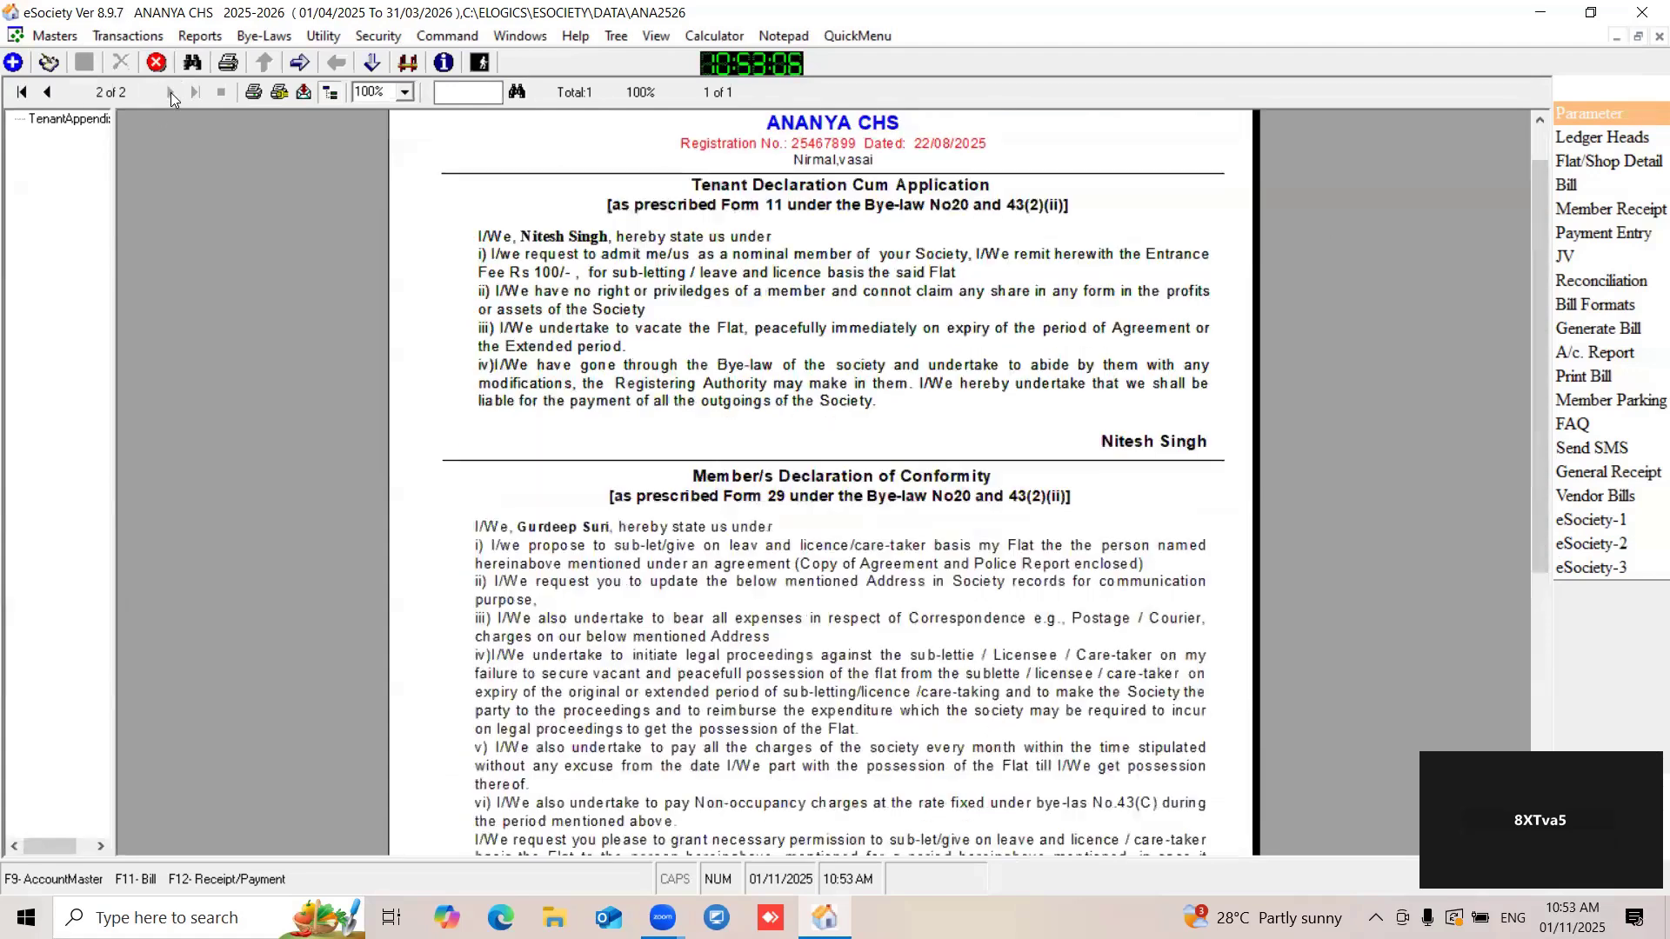
- Return to the first page of the tenant's appendix form, and close the report and the tenant window
click(40, 92)
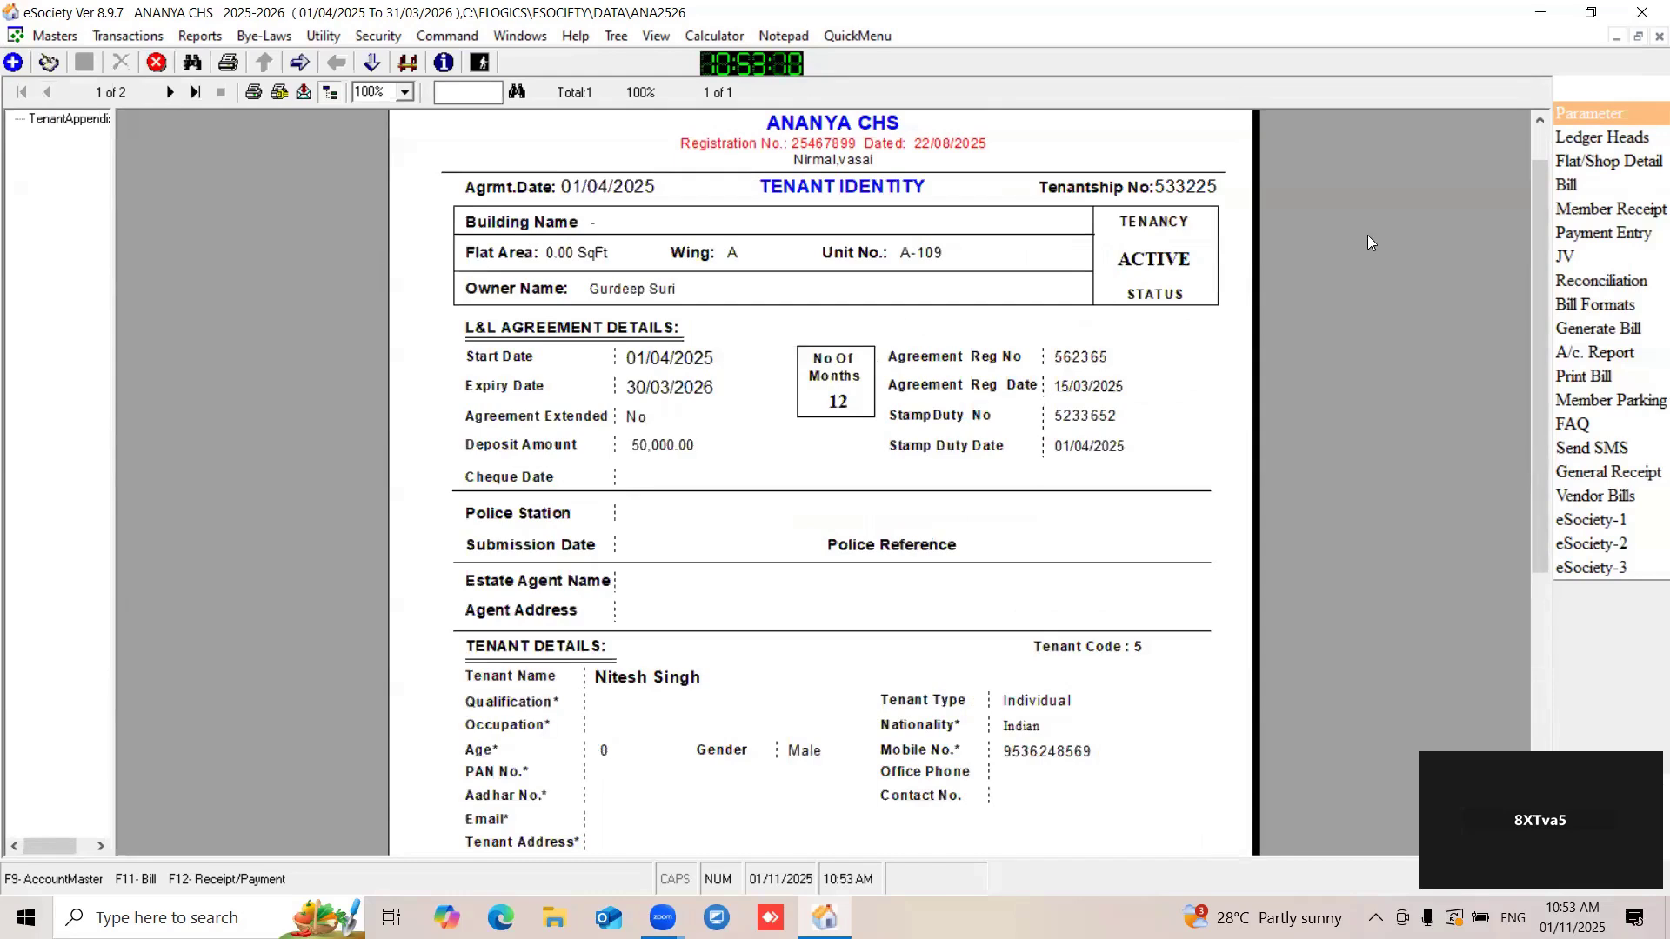
click(1658, 37)
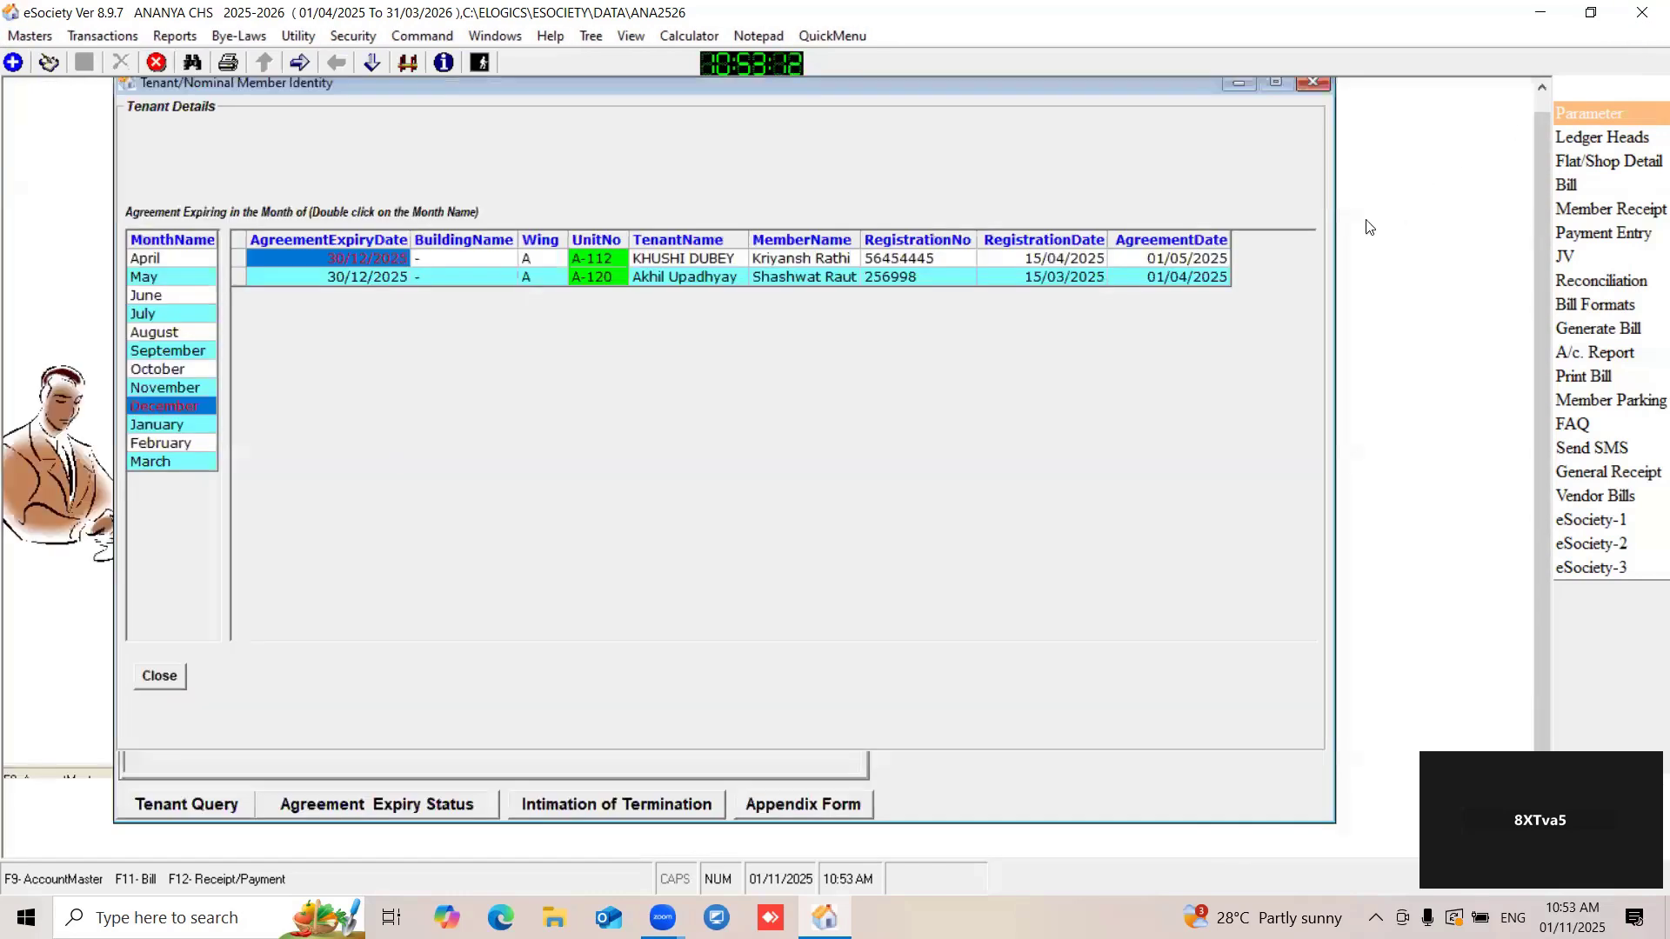
click(1312, 84)
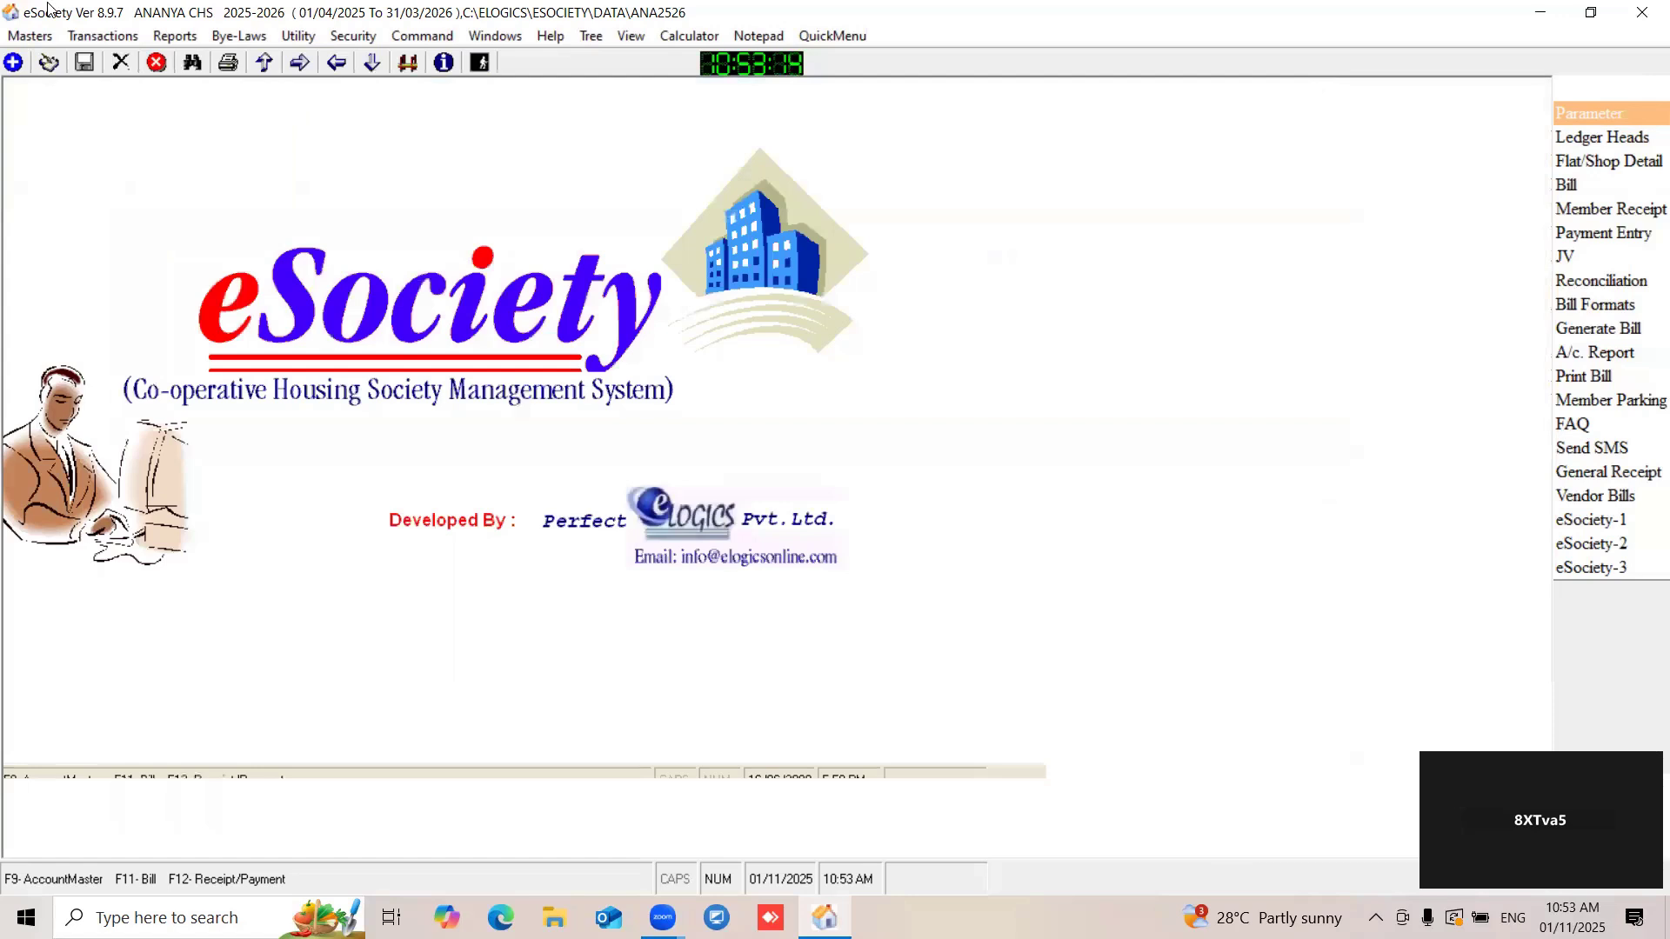
- Reopen the tenant and nominal member identification record of unit A-109 from the member masters
click(30, 36)
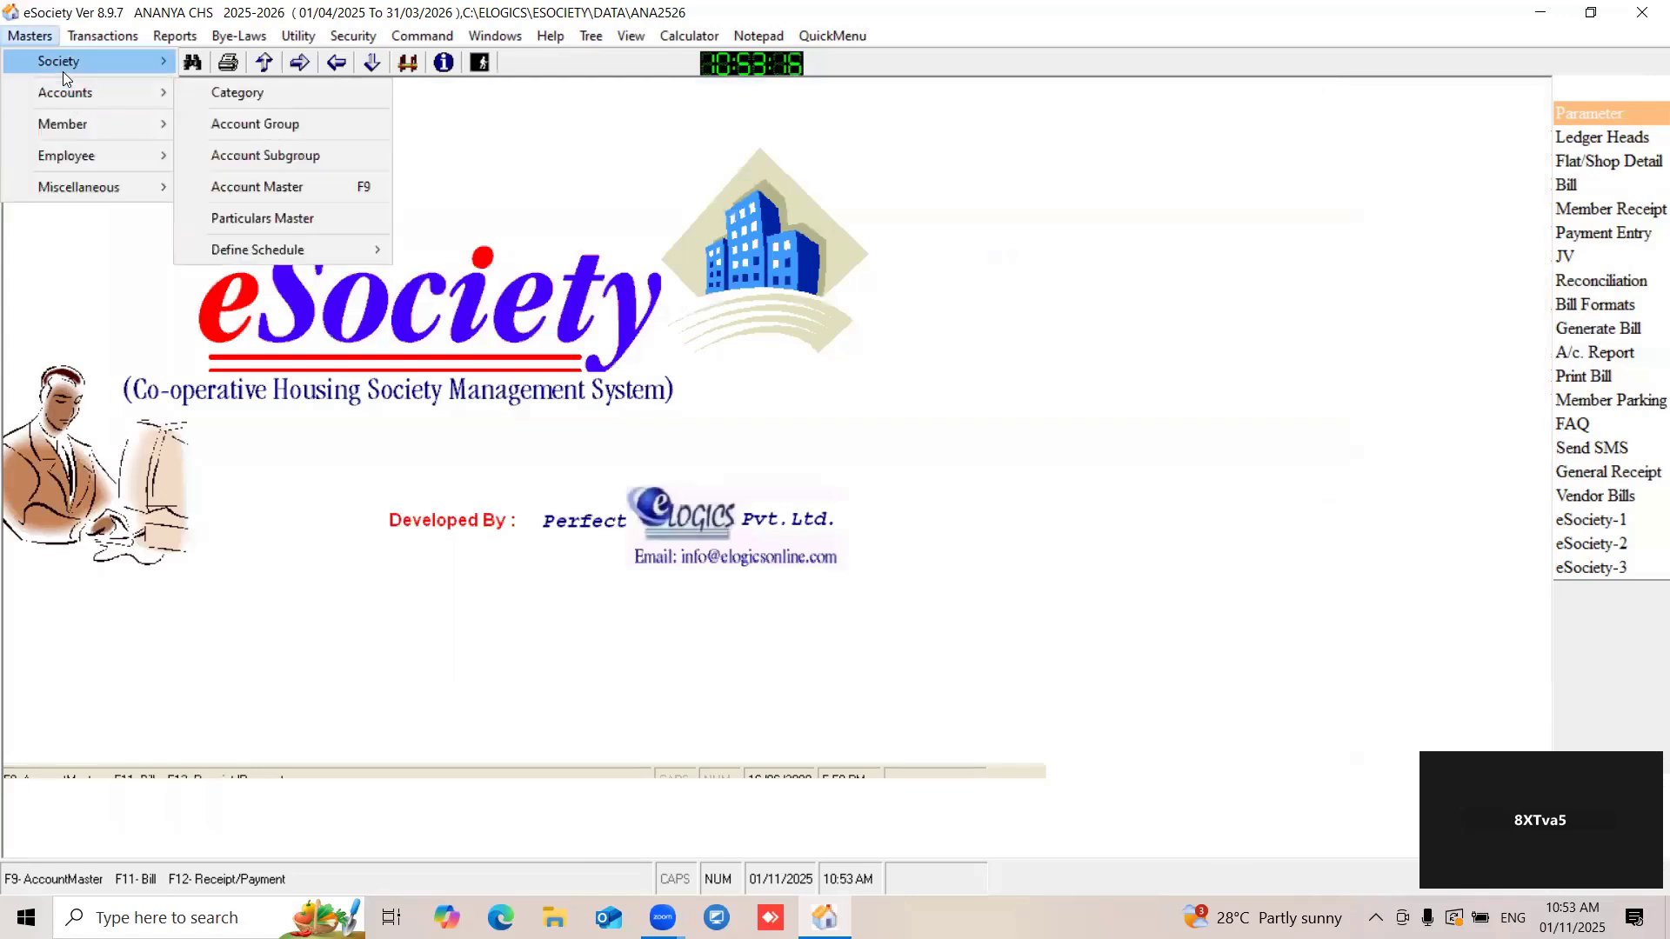
mouse_move(62, 69)
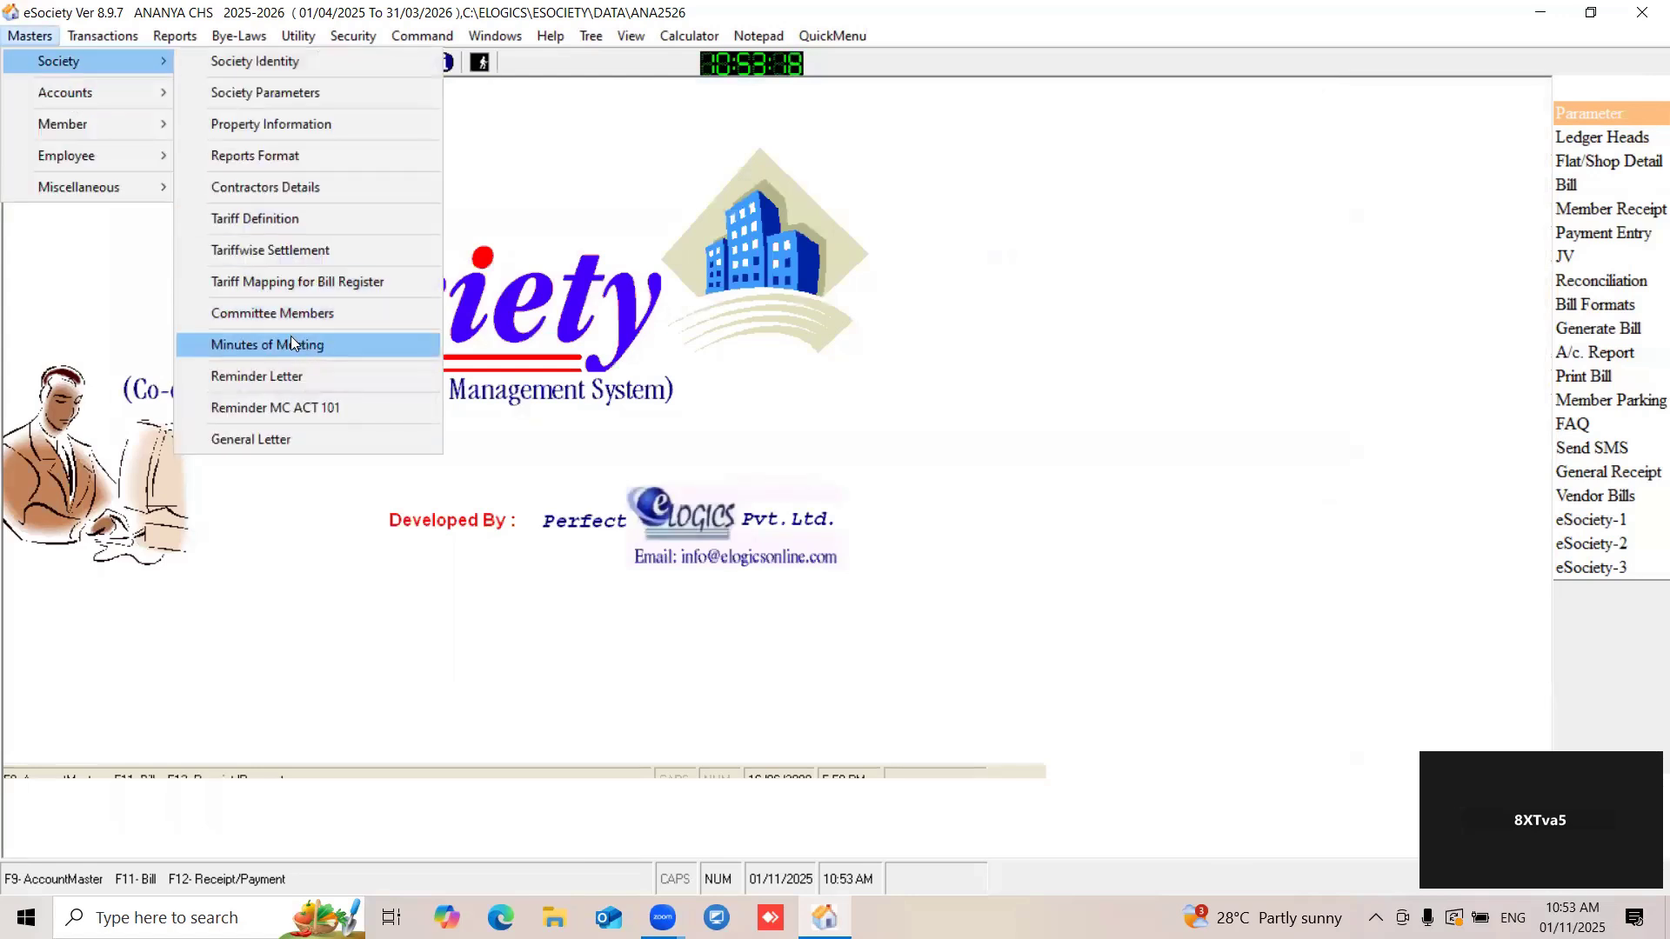
mouse_move(99, 120)
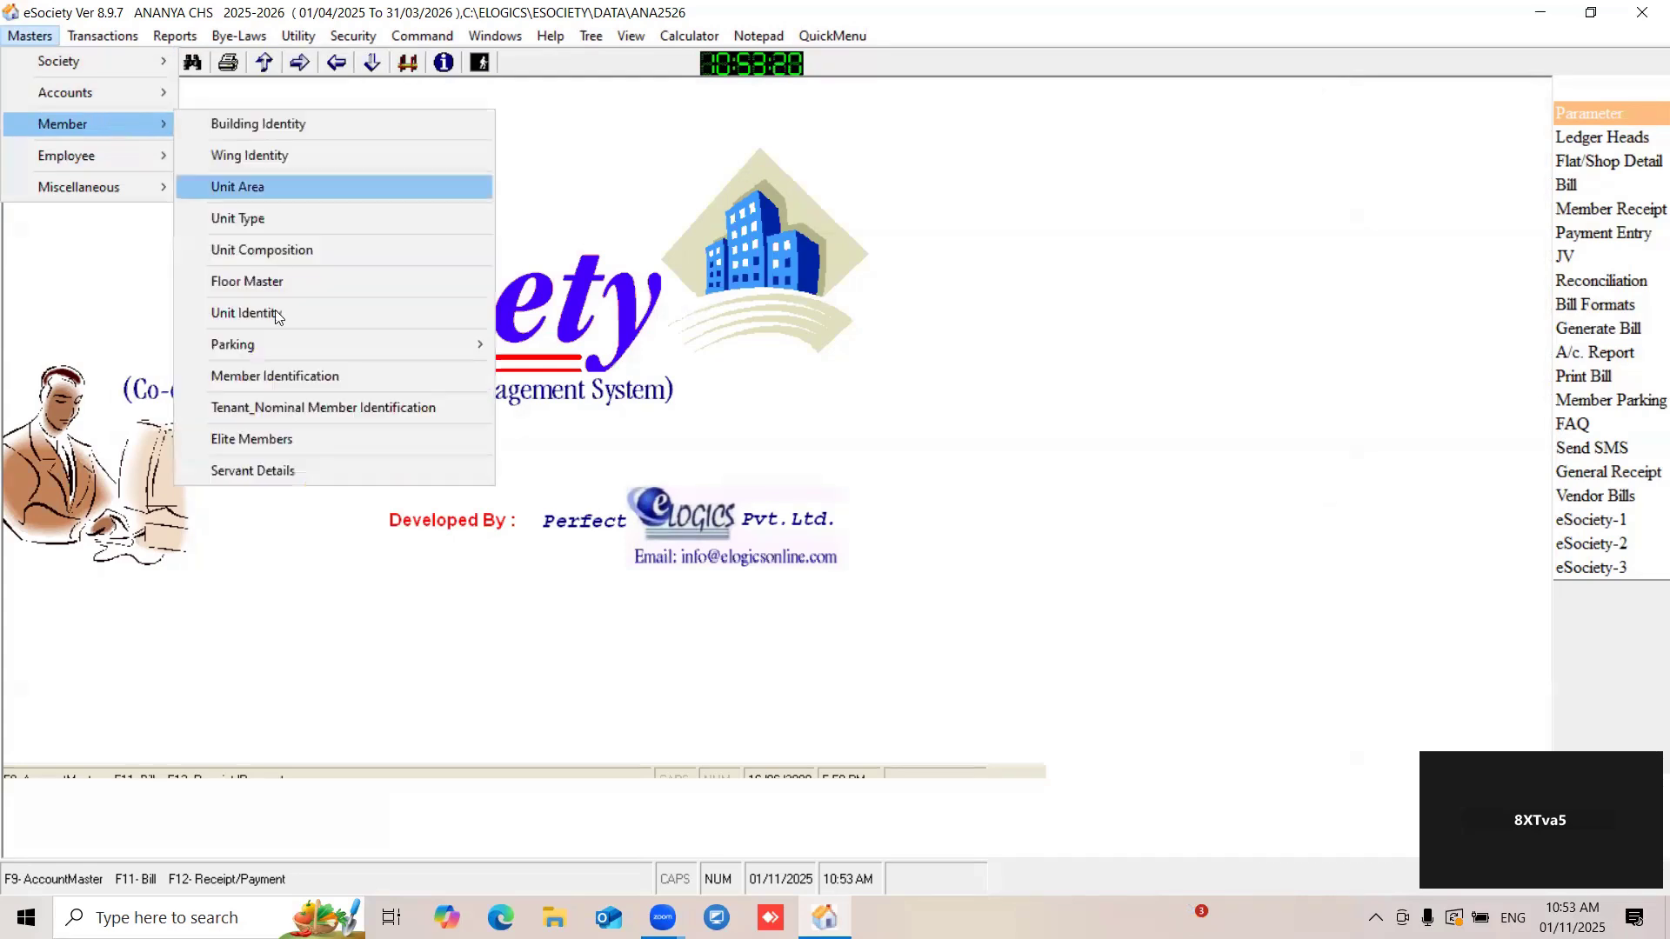
click(256, 407)
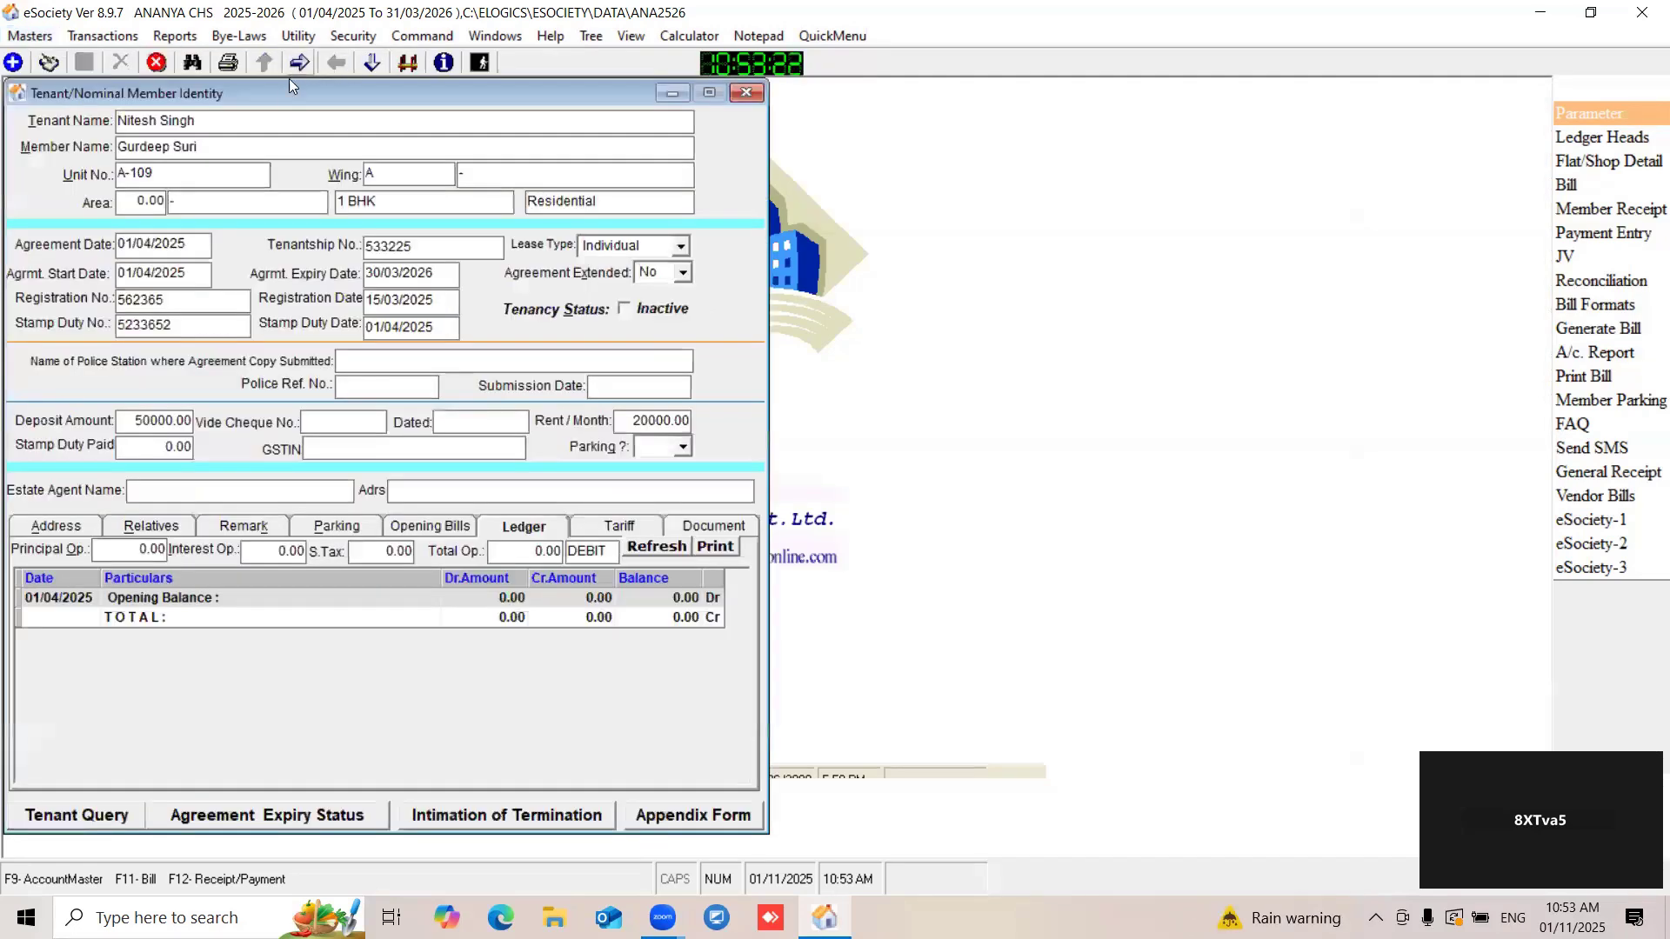
drag(282, 90, 487, 109)
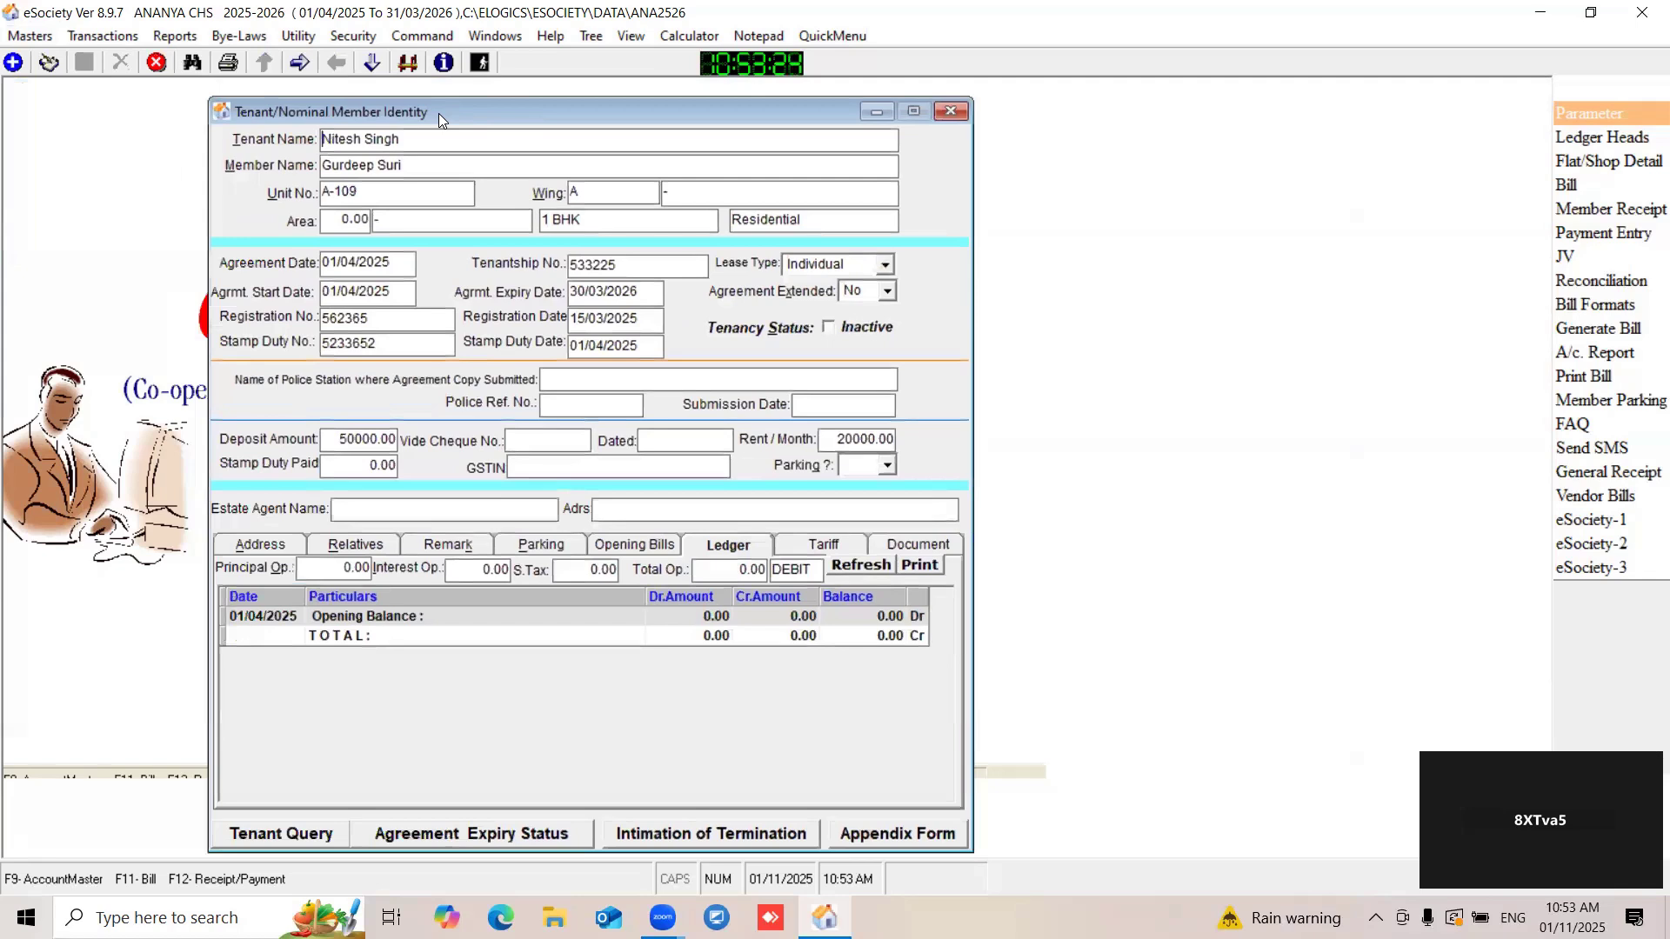
- Preview the printable tenant identity report of unit A-109, and close it along with the tenant record
click(229, 63)
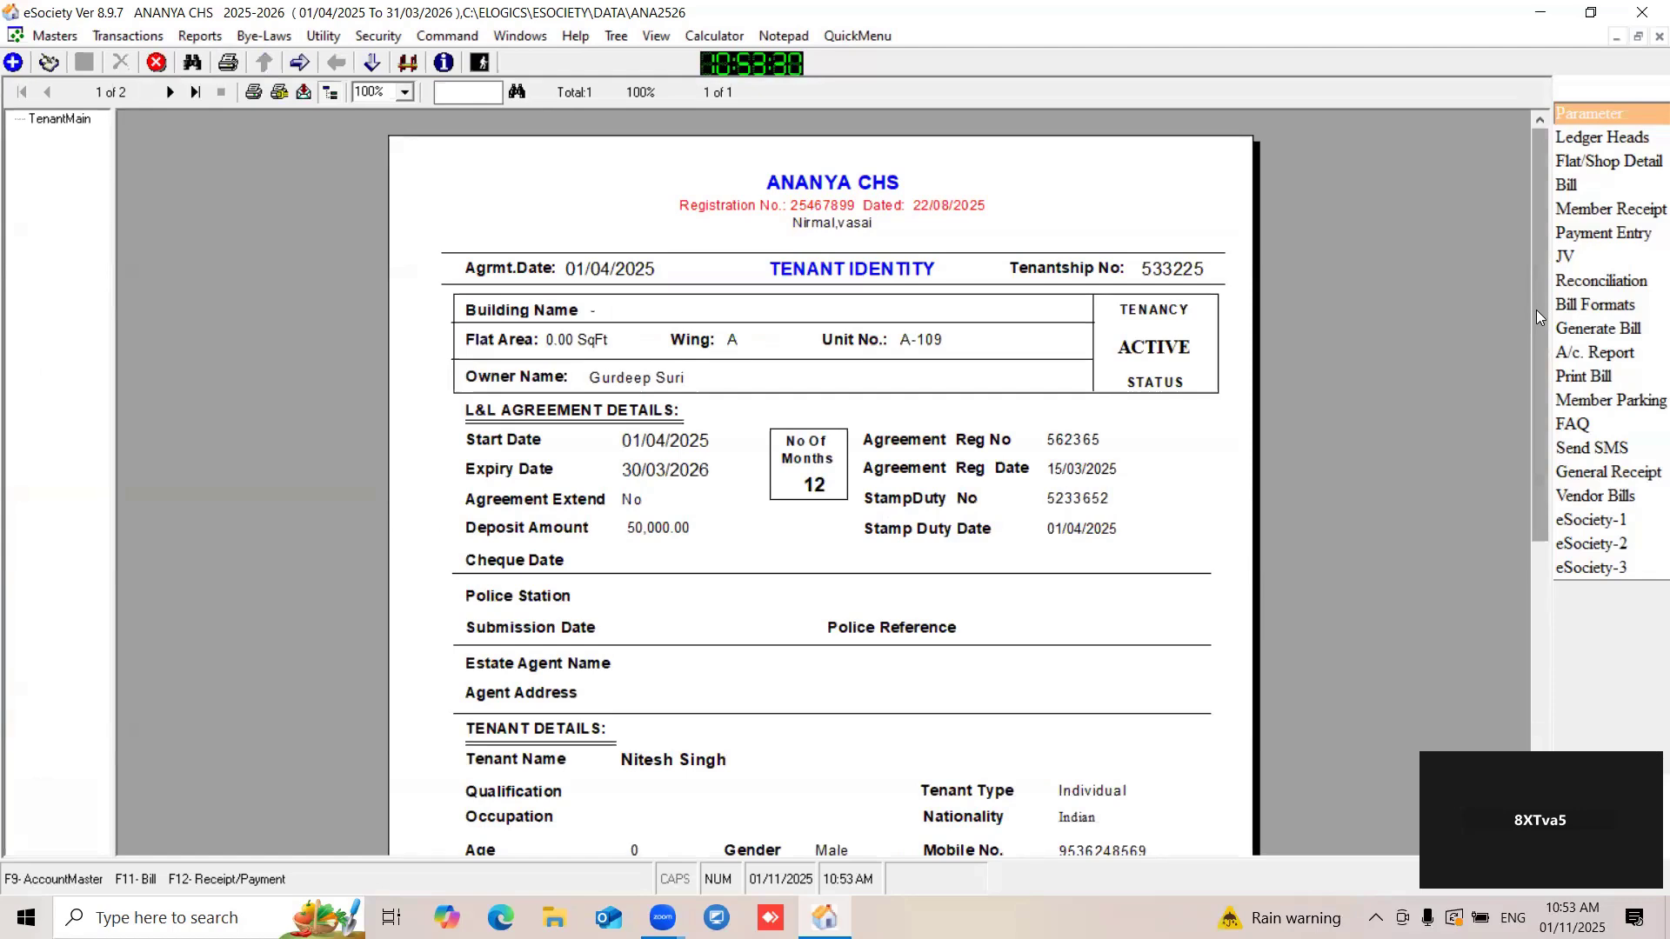
drag(1536, 310, 1520, 339)
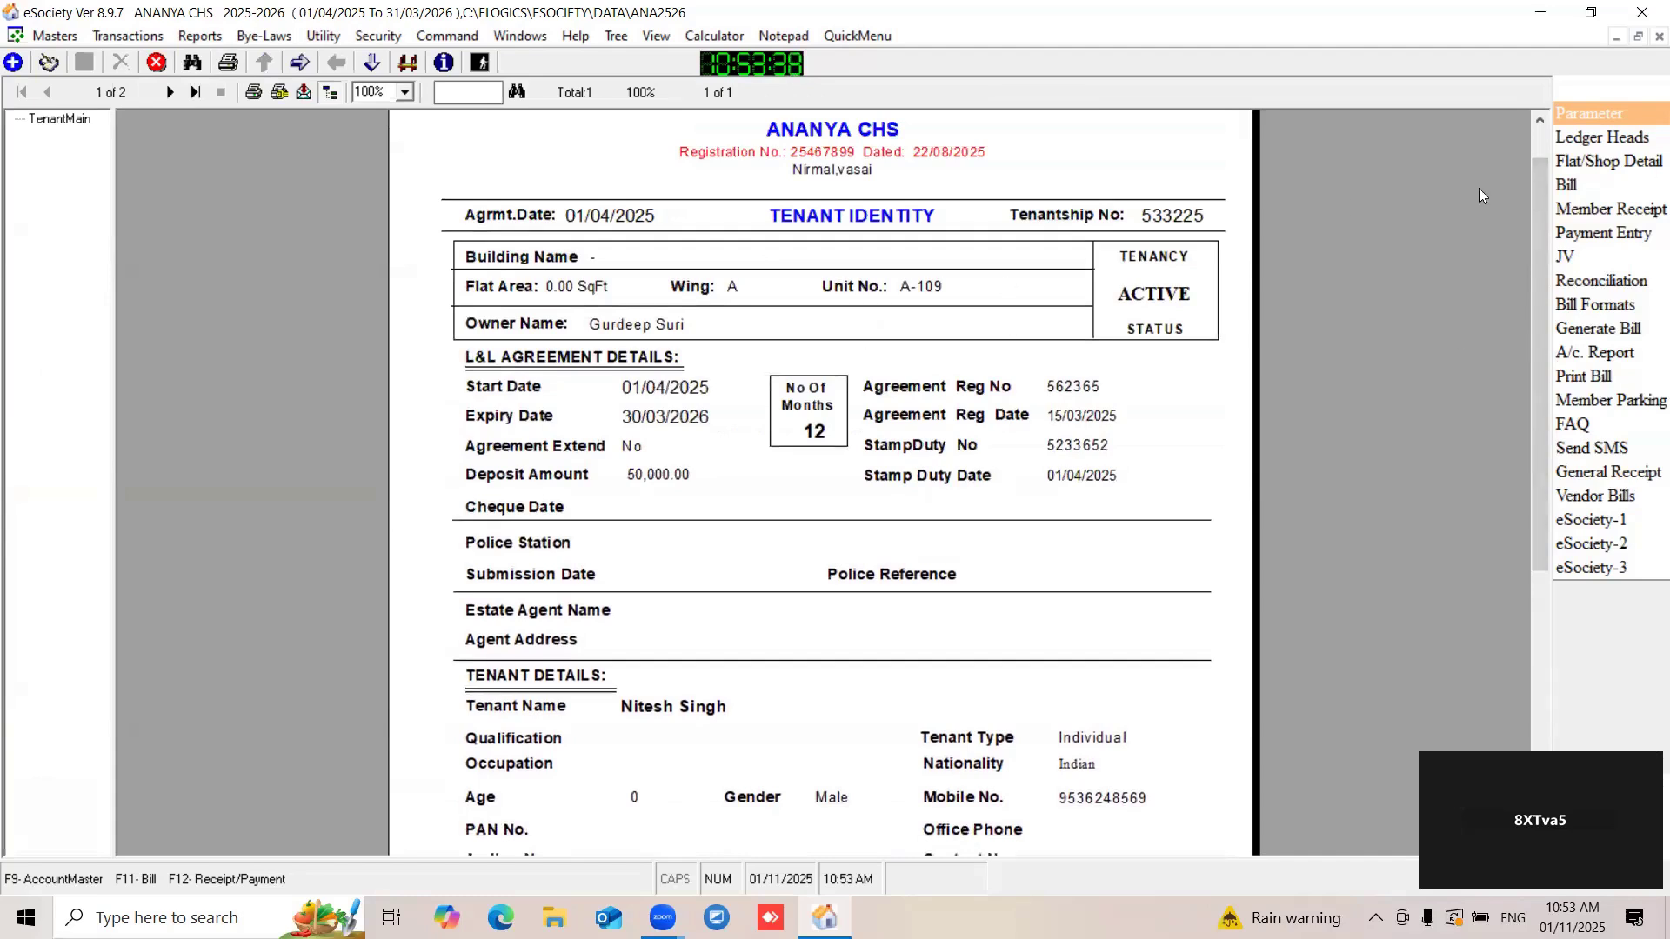
click(1658, 37)
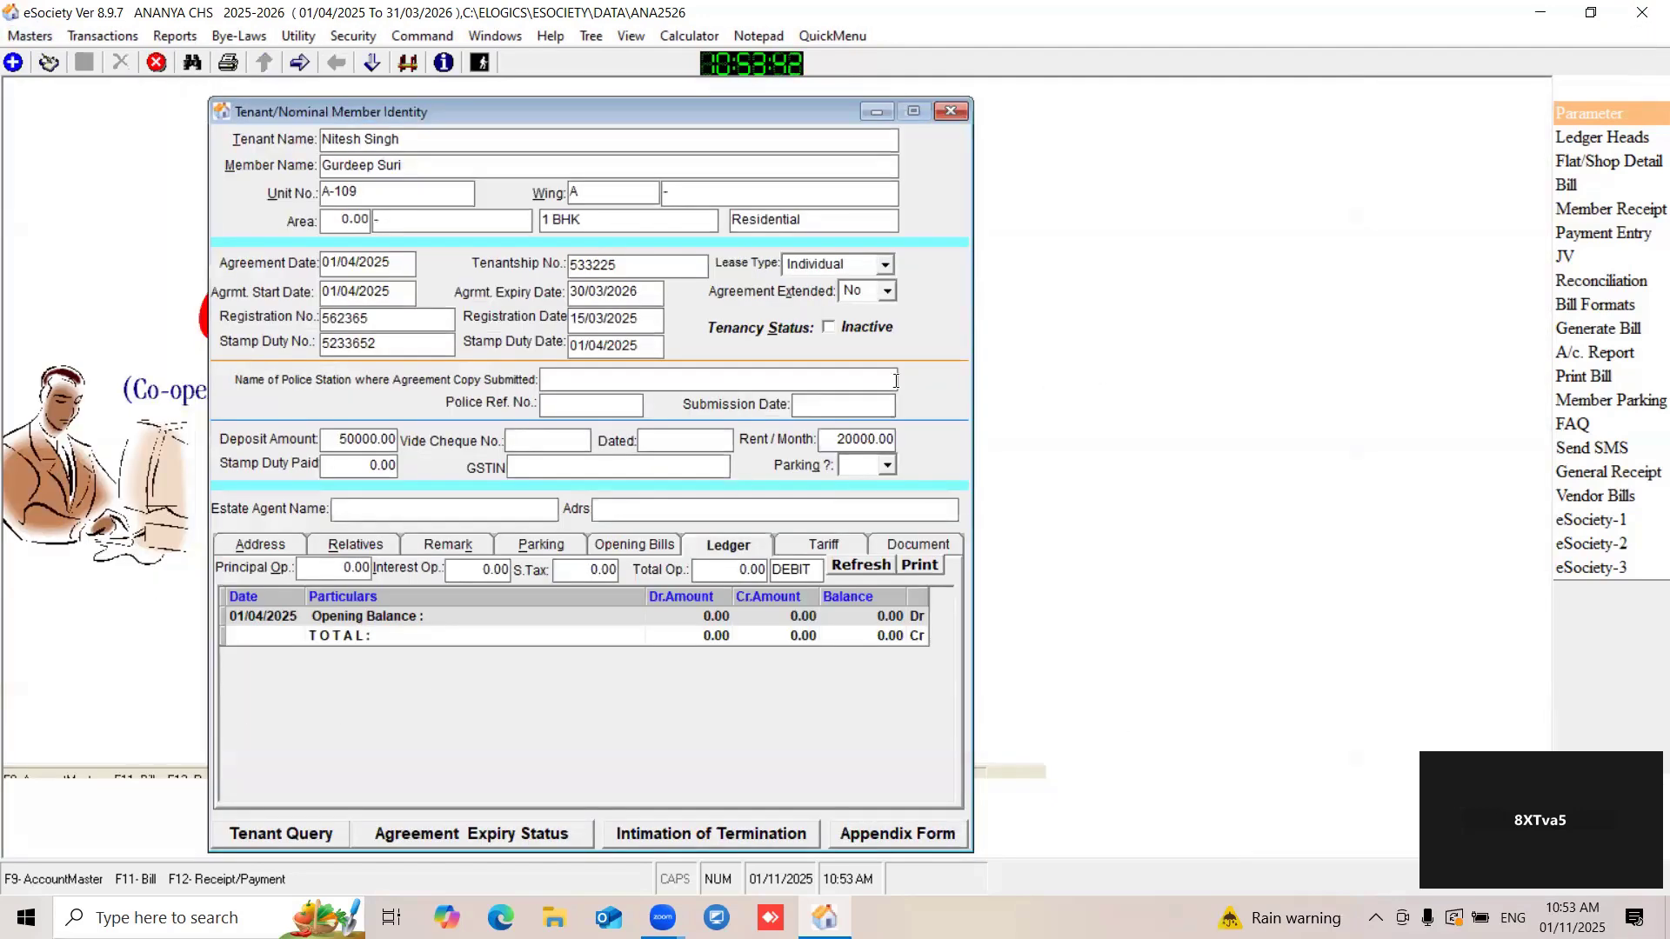
click(957, 110)
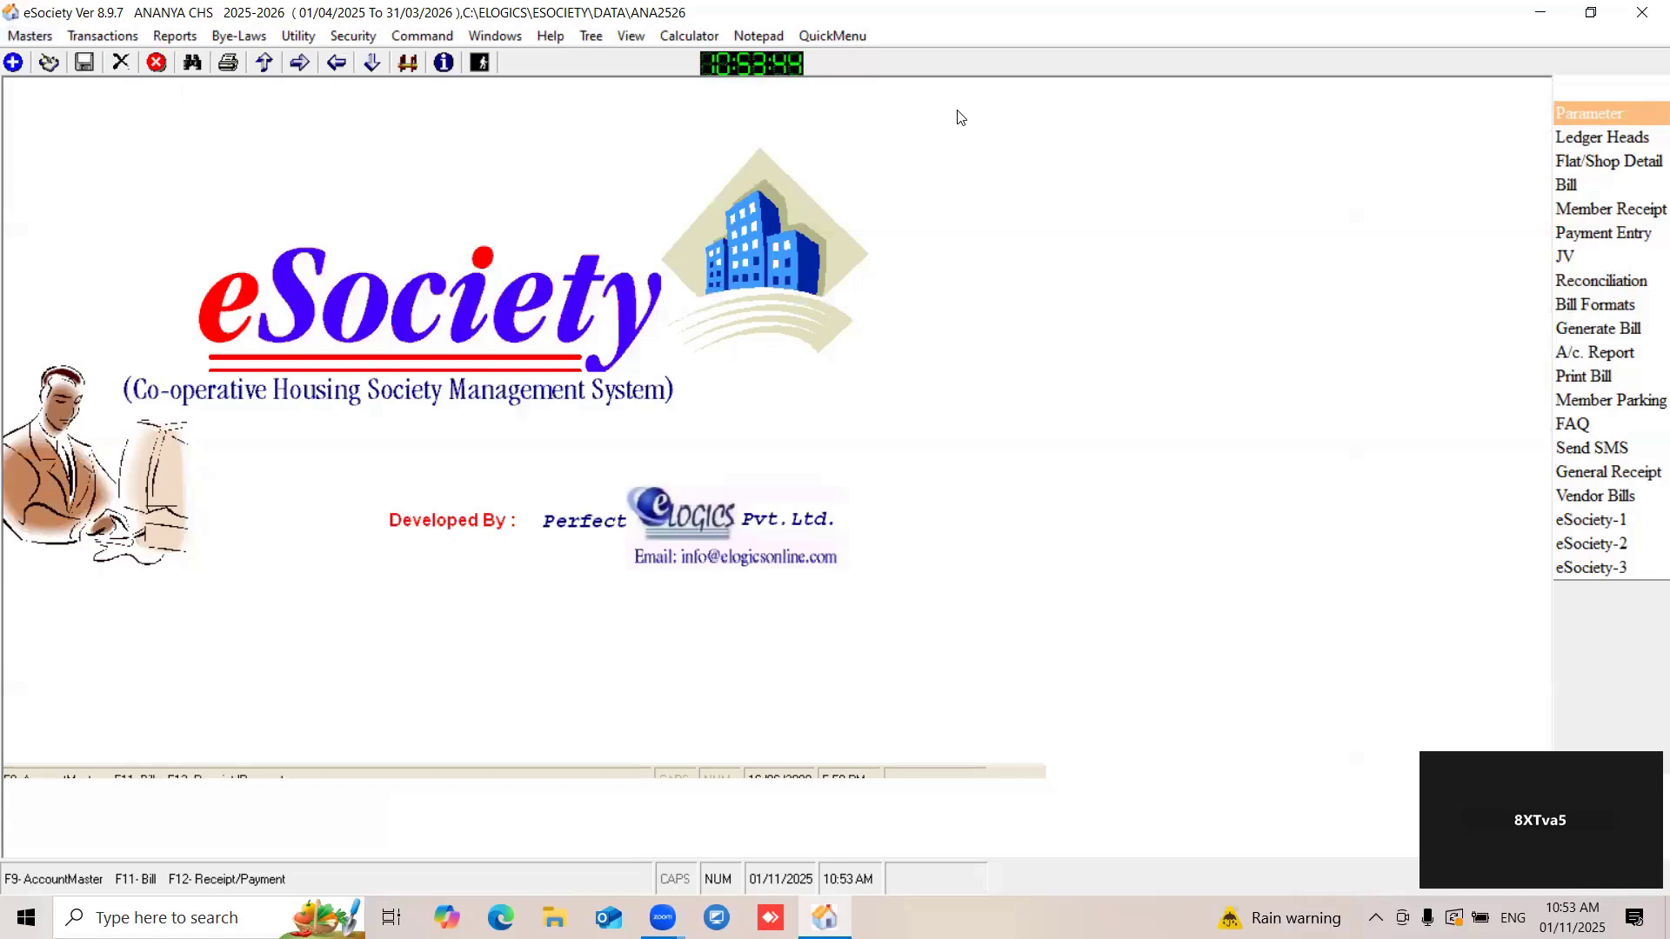
- Open the List of Tenants report options among the society reports
click(174, 37)
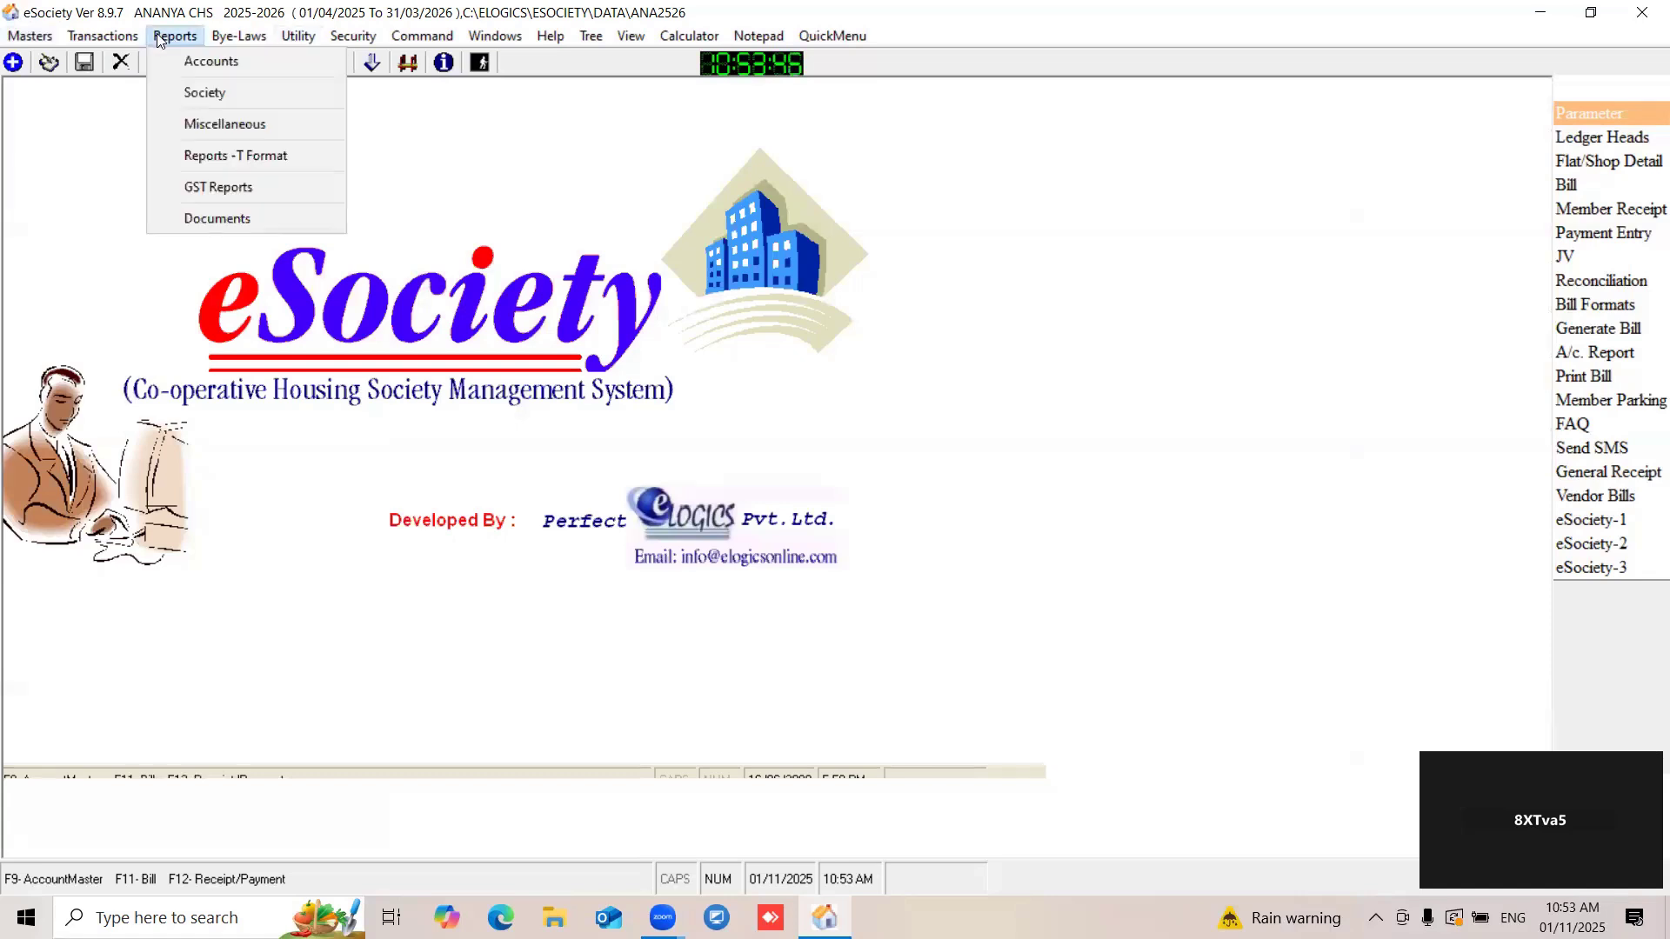
click(210, 90)
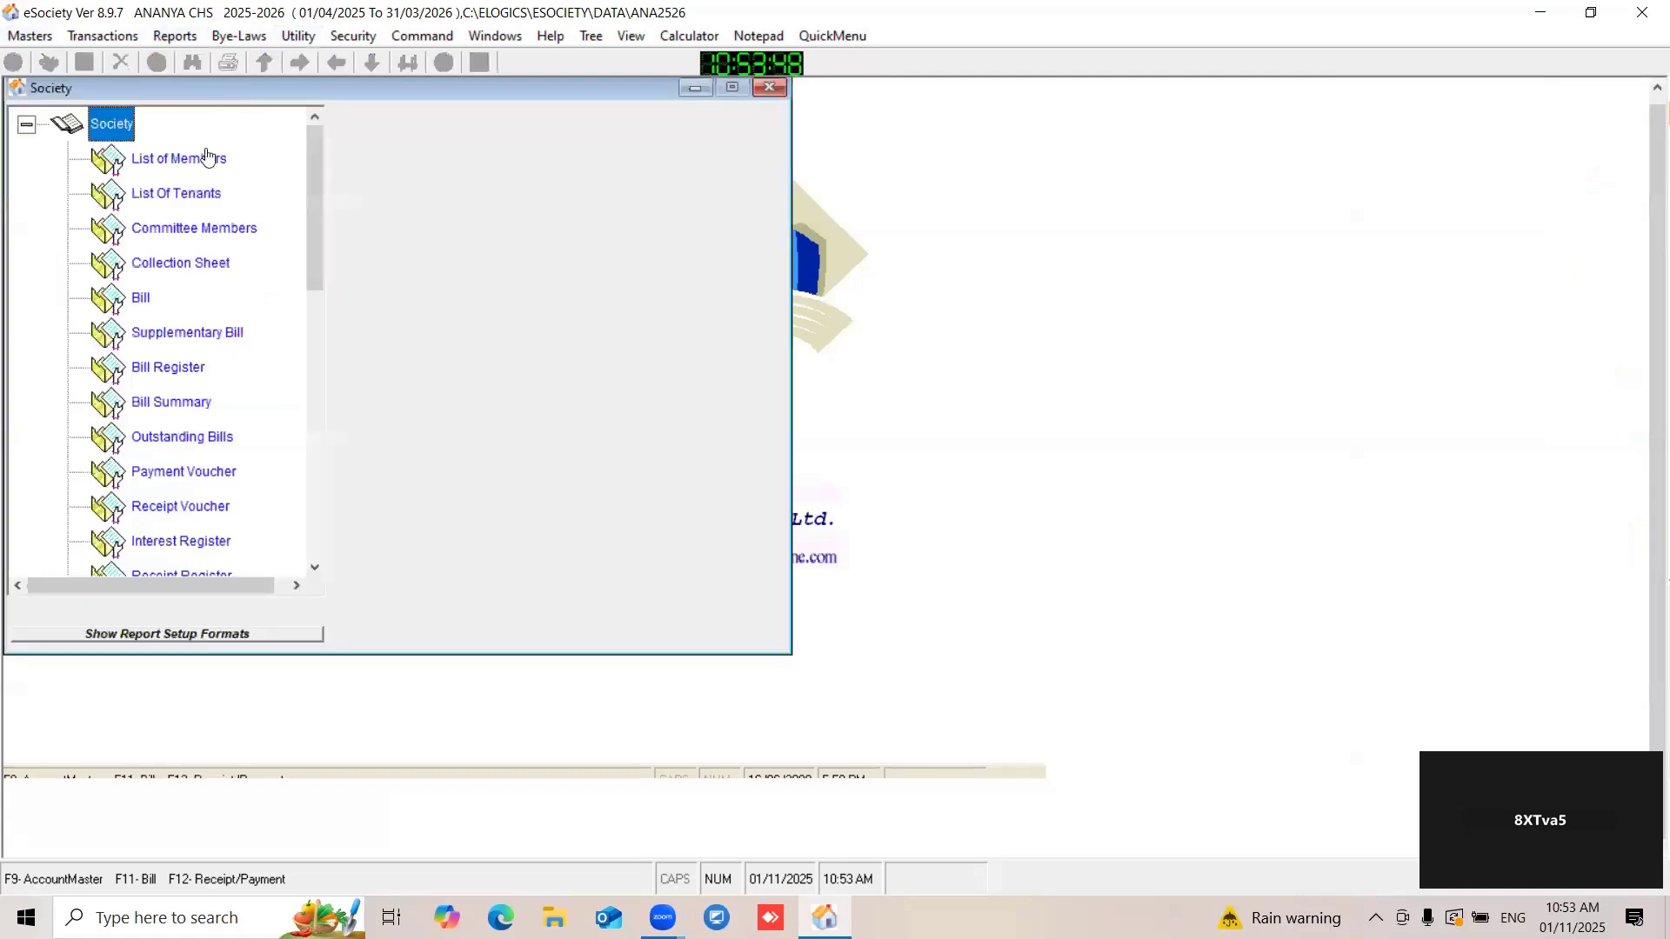
click(171, 197)
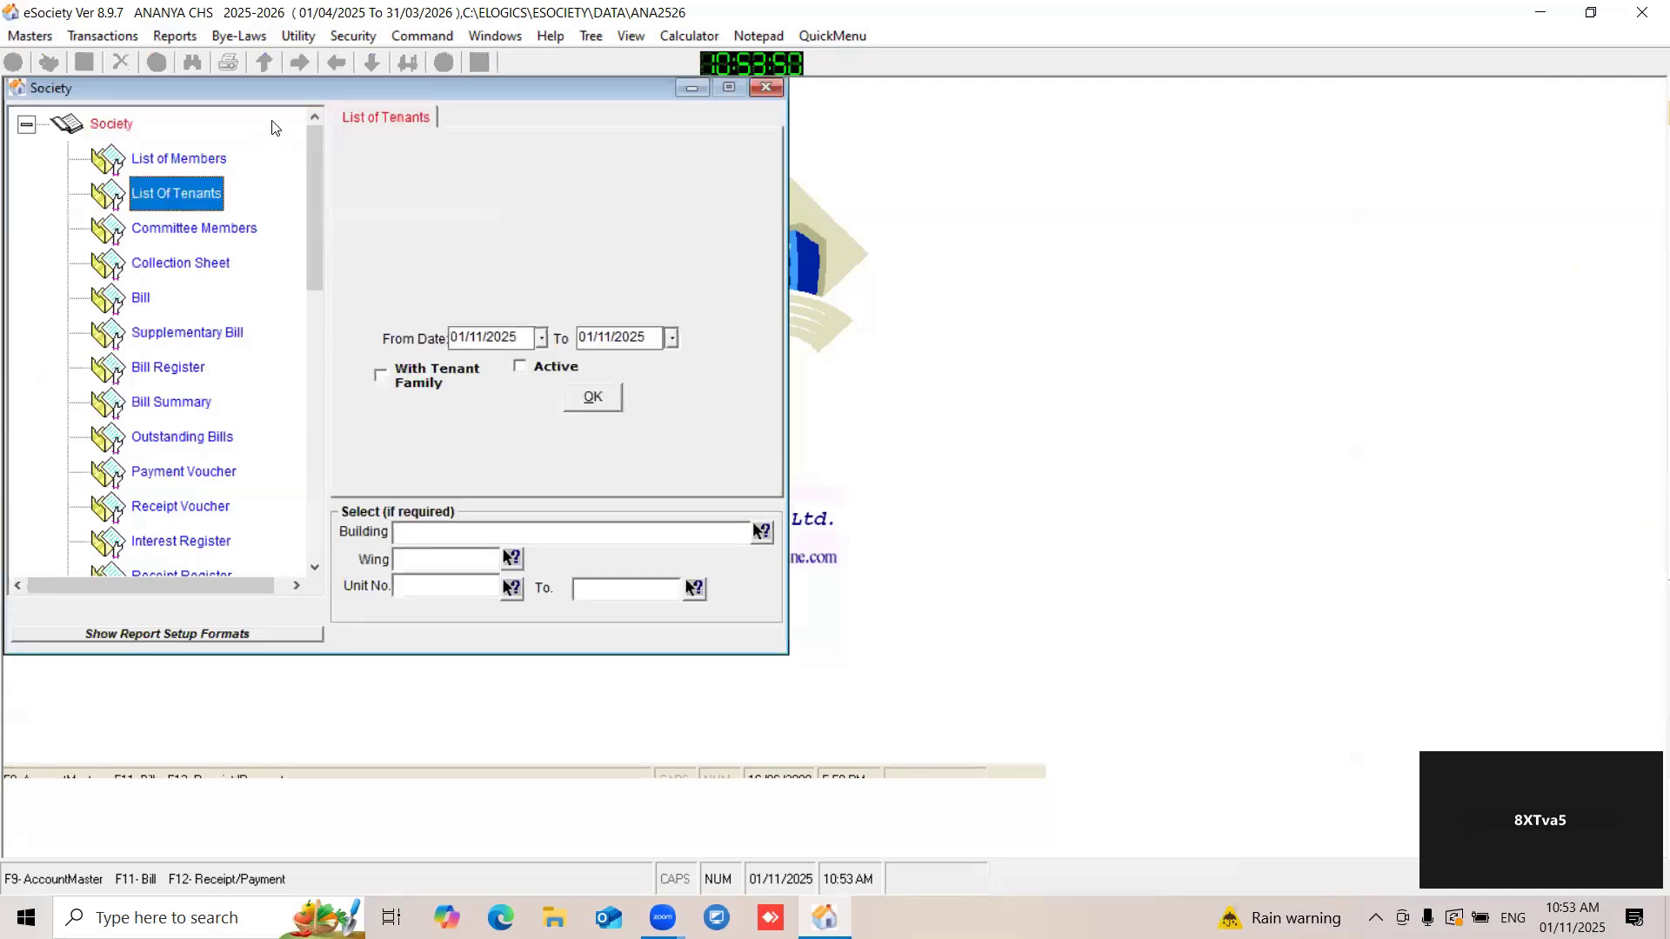
drag(261, 87, 400, 84)
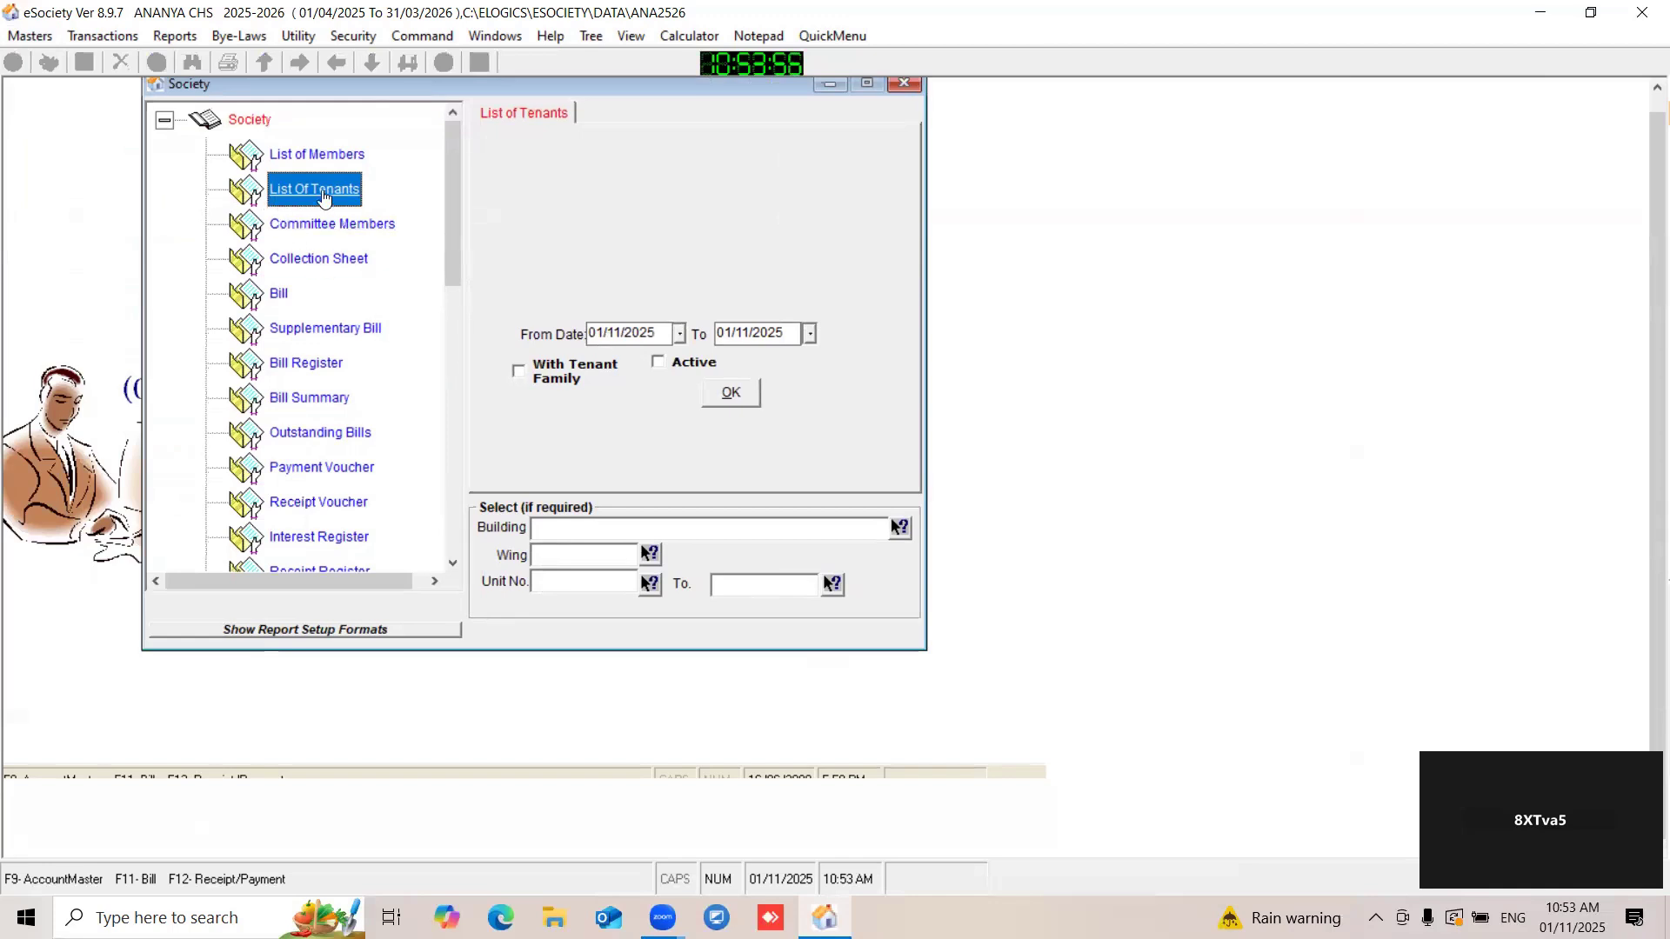
- Generate the tenant list with tenant family for 01/04/2025 to 30/03/2026, and close the report after viewing it
click(532, 378)
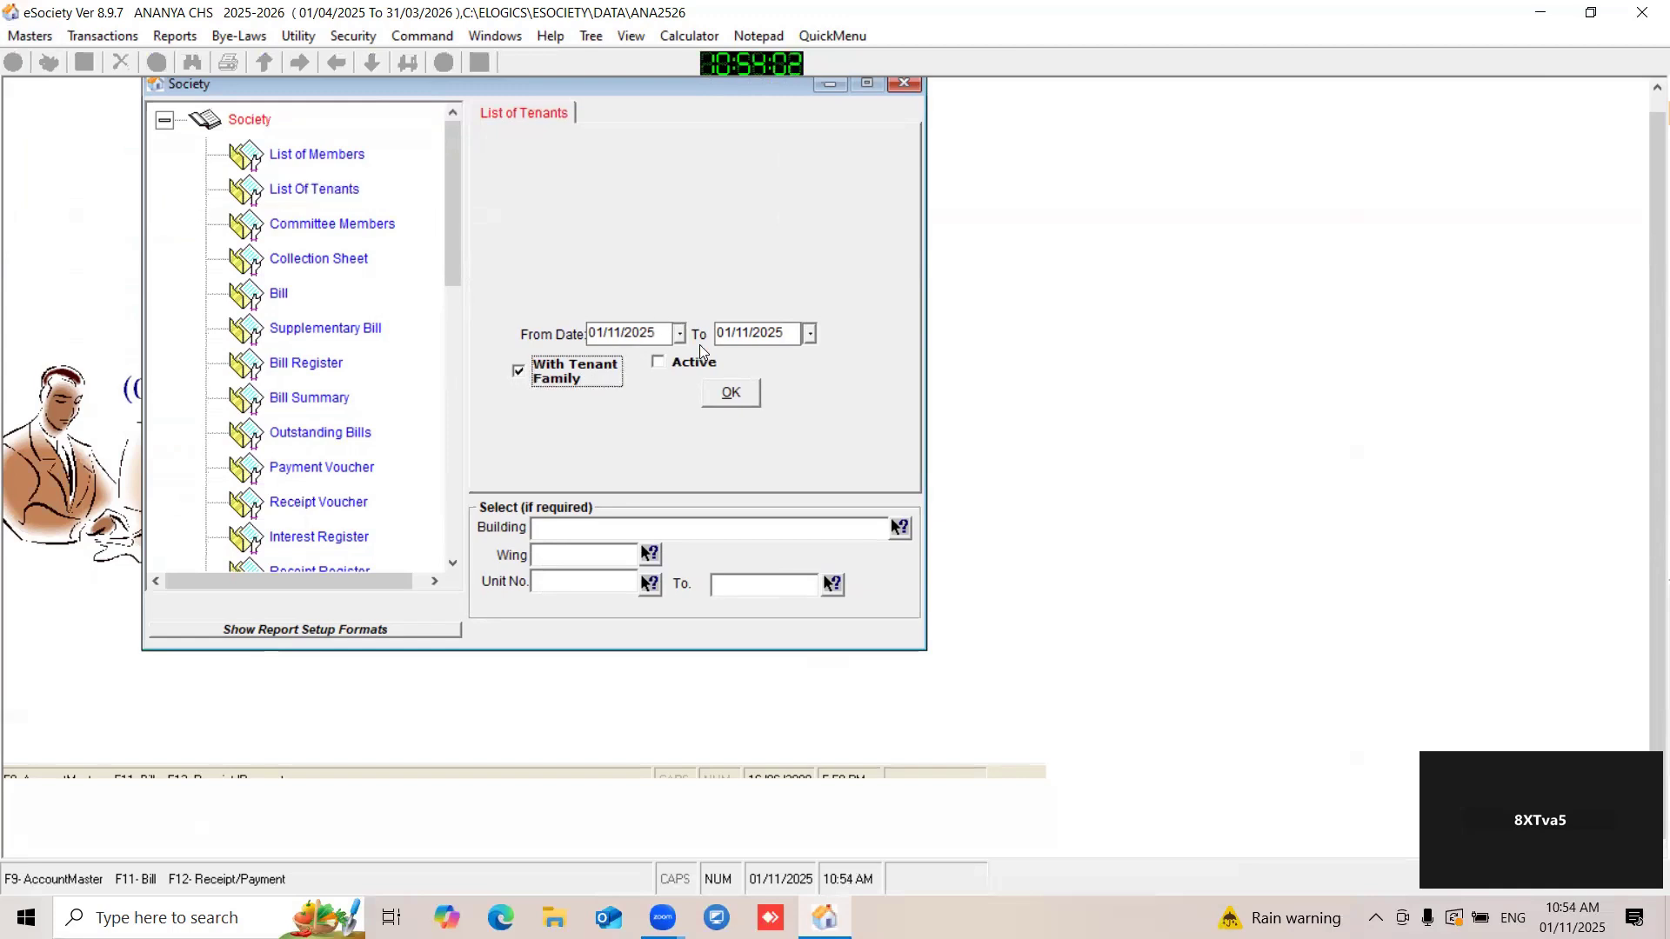
key(Tab)
double_click(638, 336)
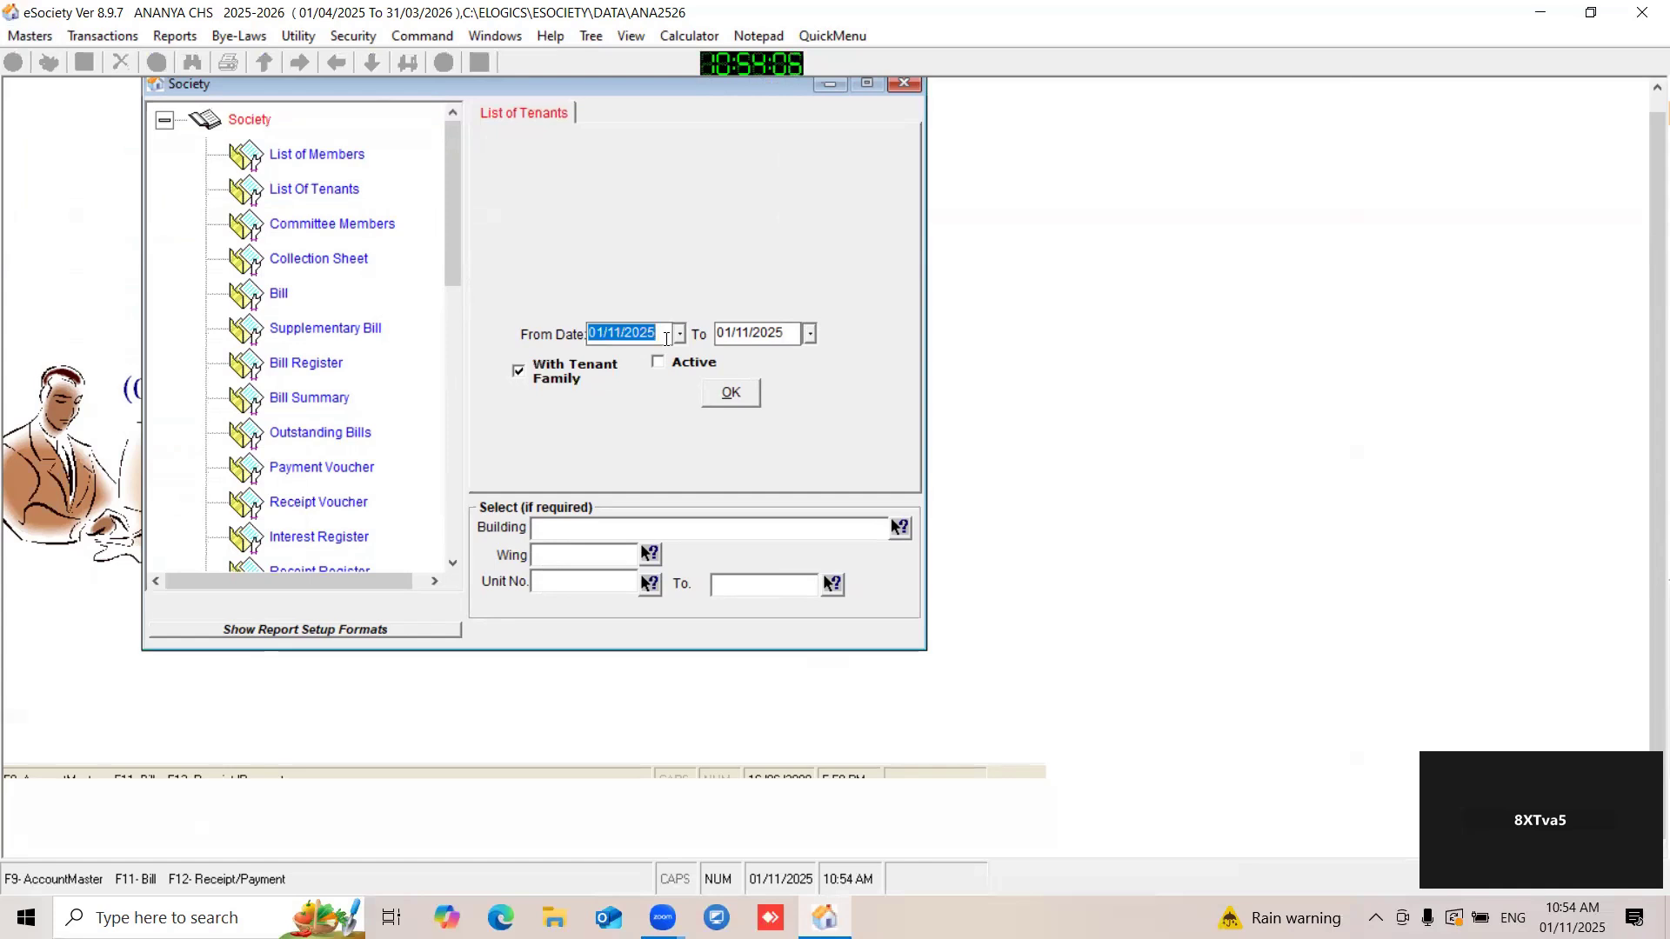
text(01042025)
double_click(786, 334)
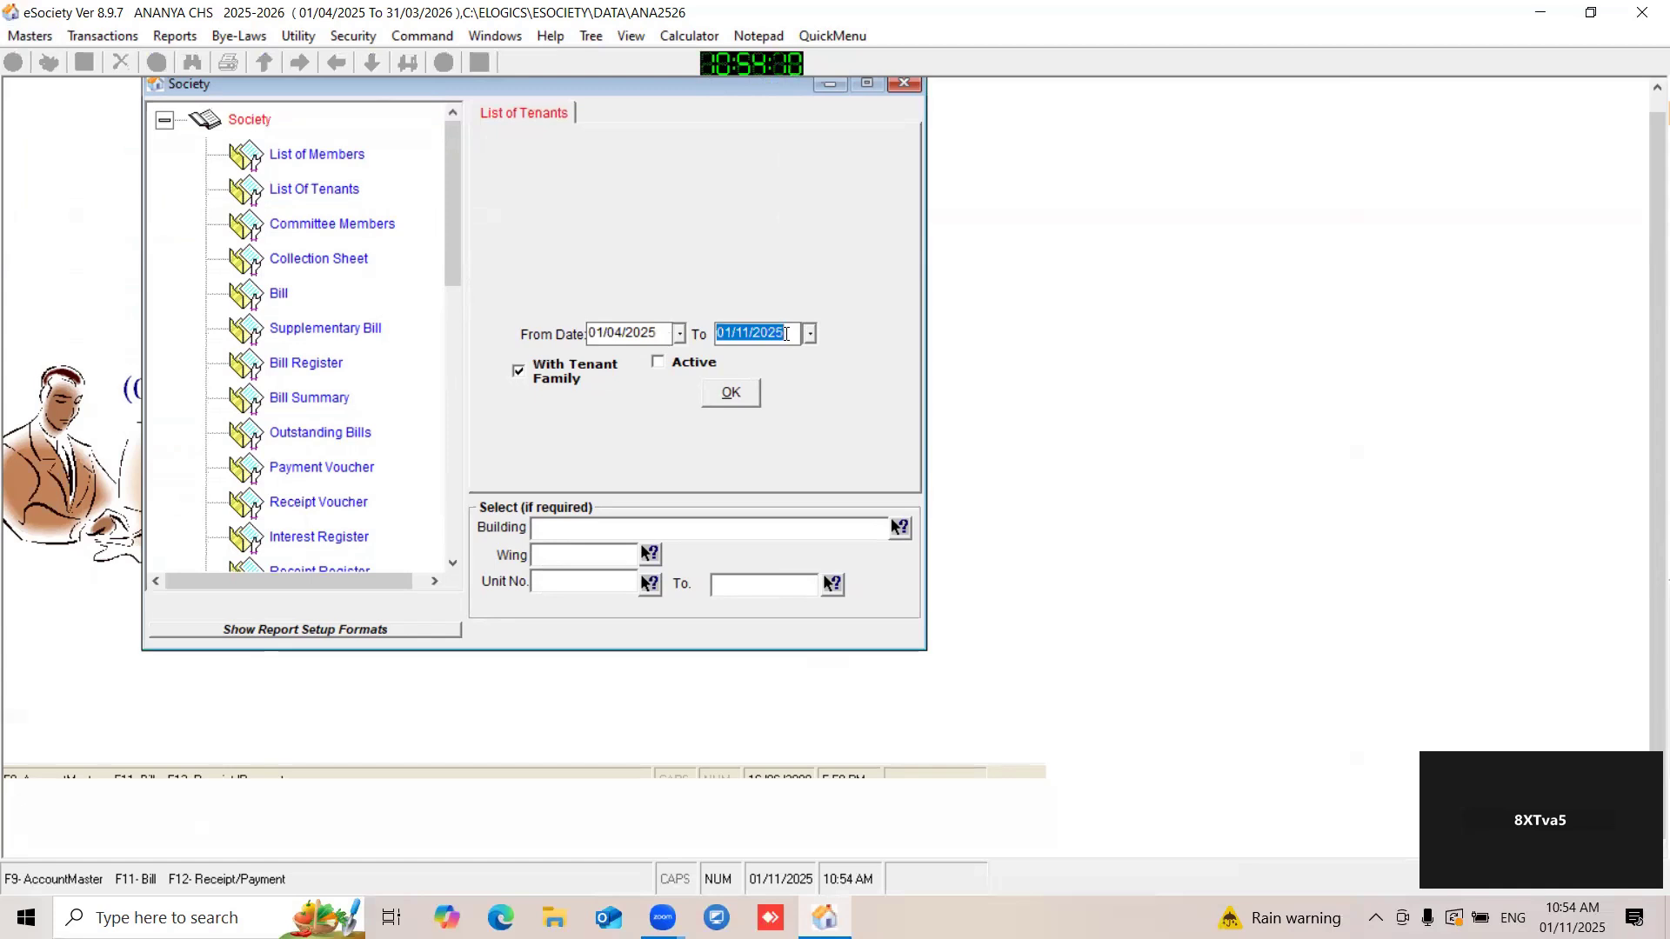
text(30/03/2026)
click(714, 397)
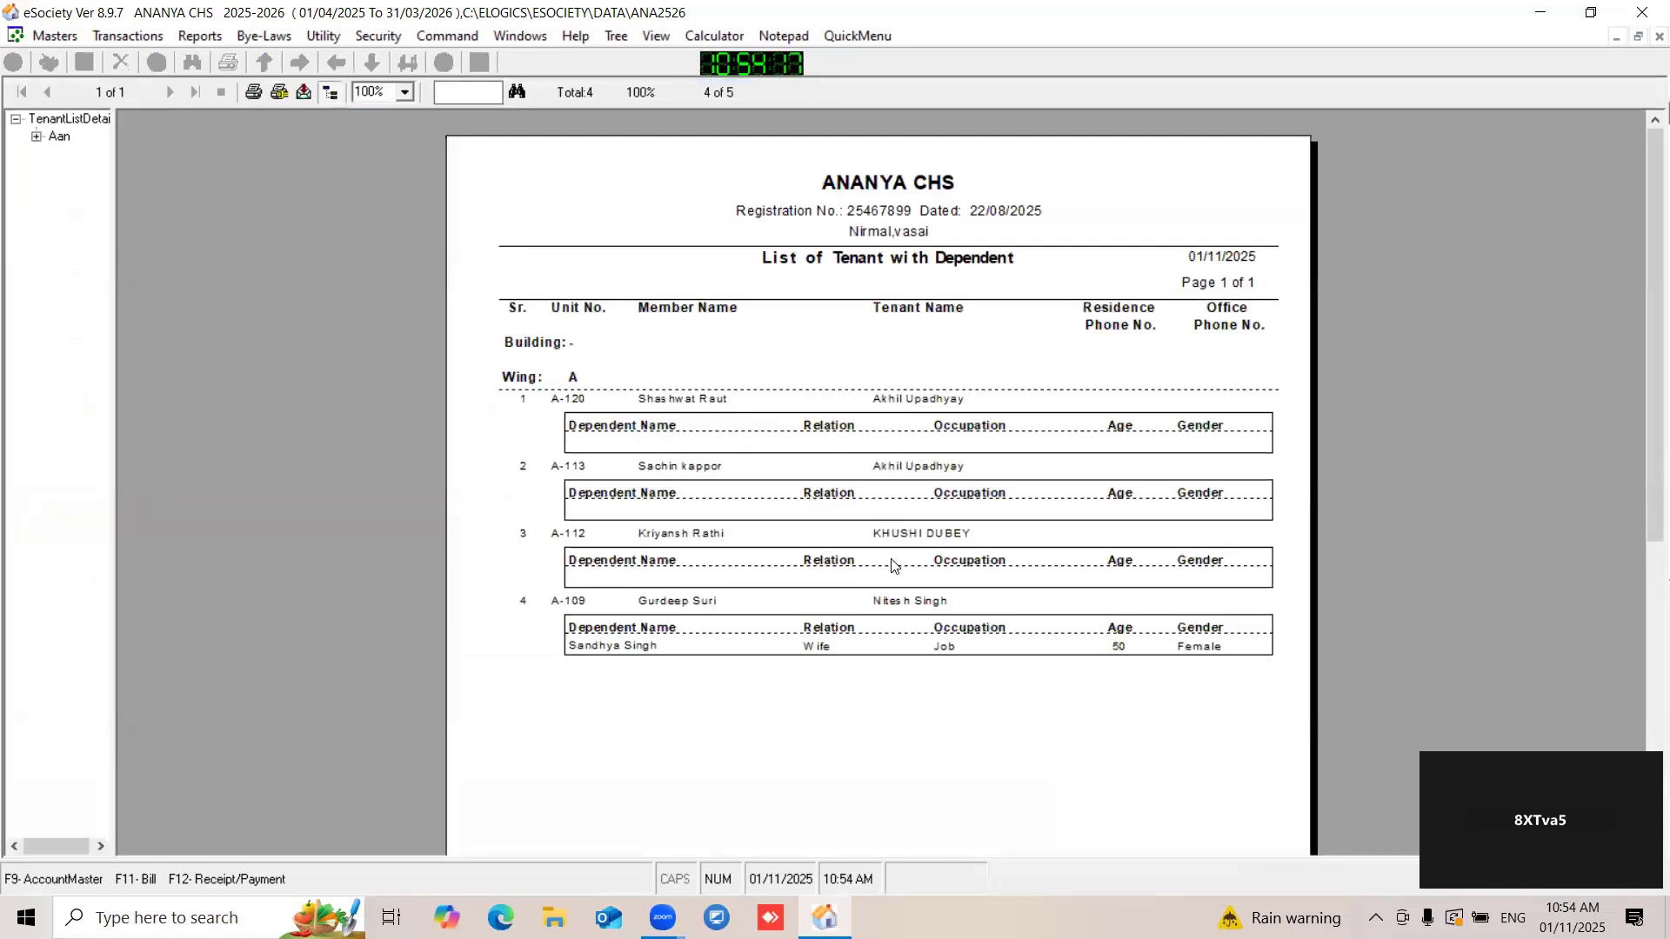
click(1658, 36)
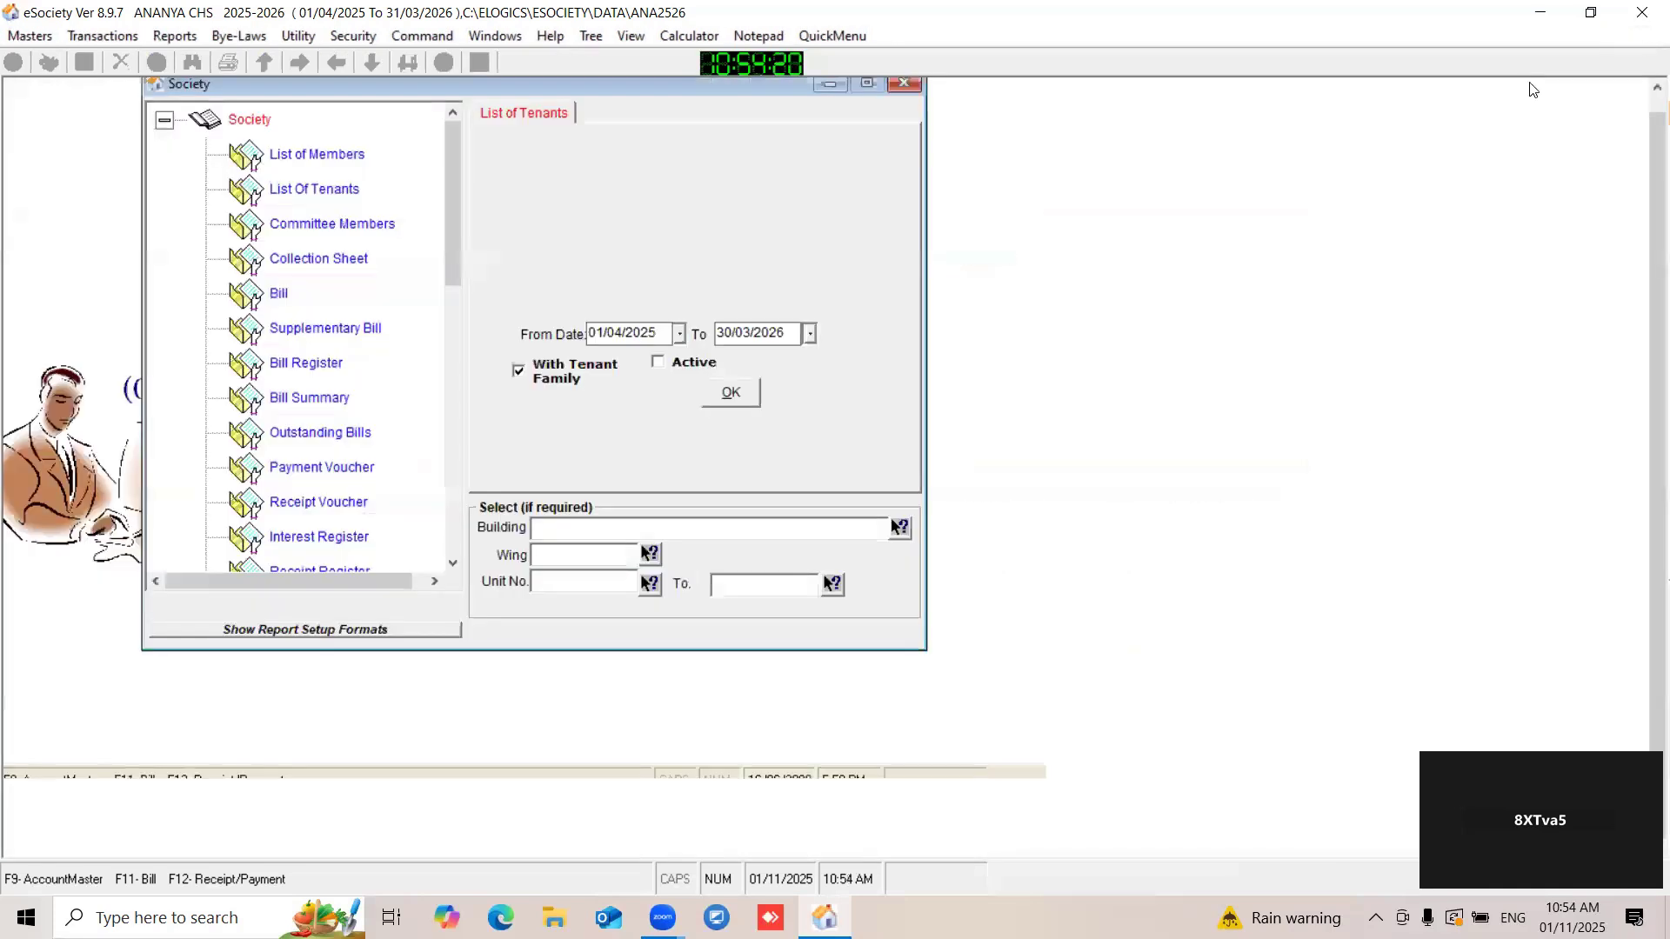
- Generate the tenant list without family details for active tenants only, and close the report after viewing it
click(534, 373)
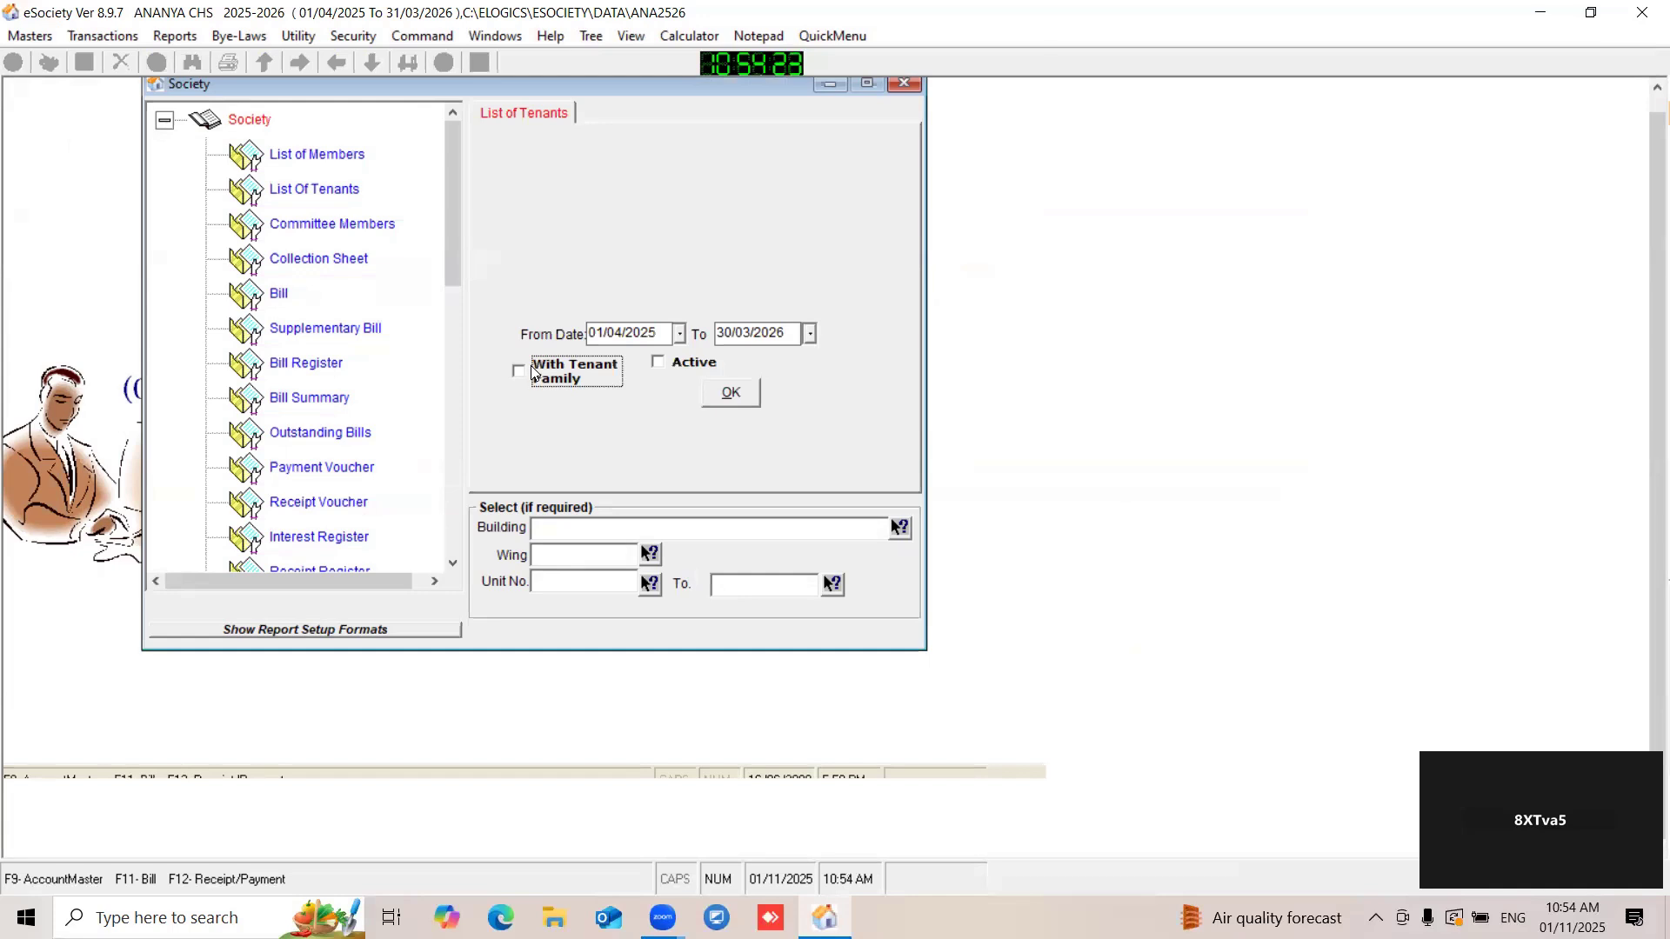
click(657, 364)
click(735, 397)
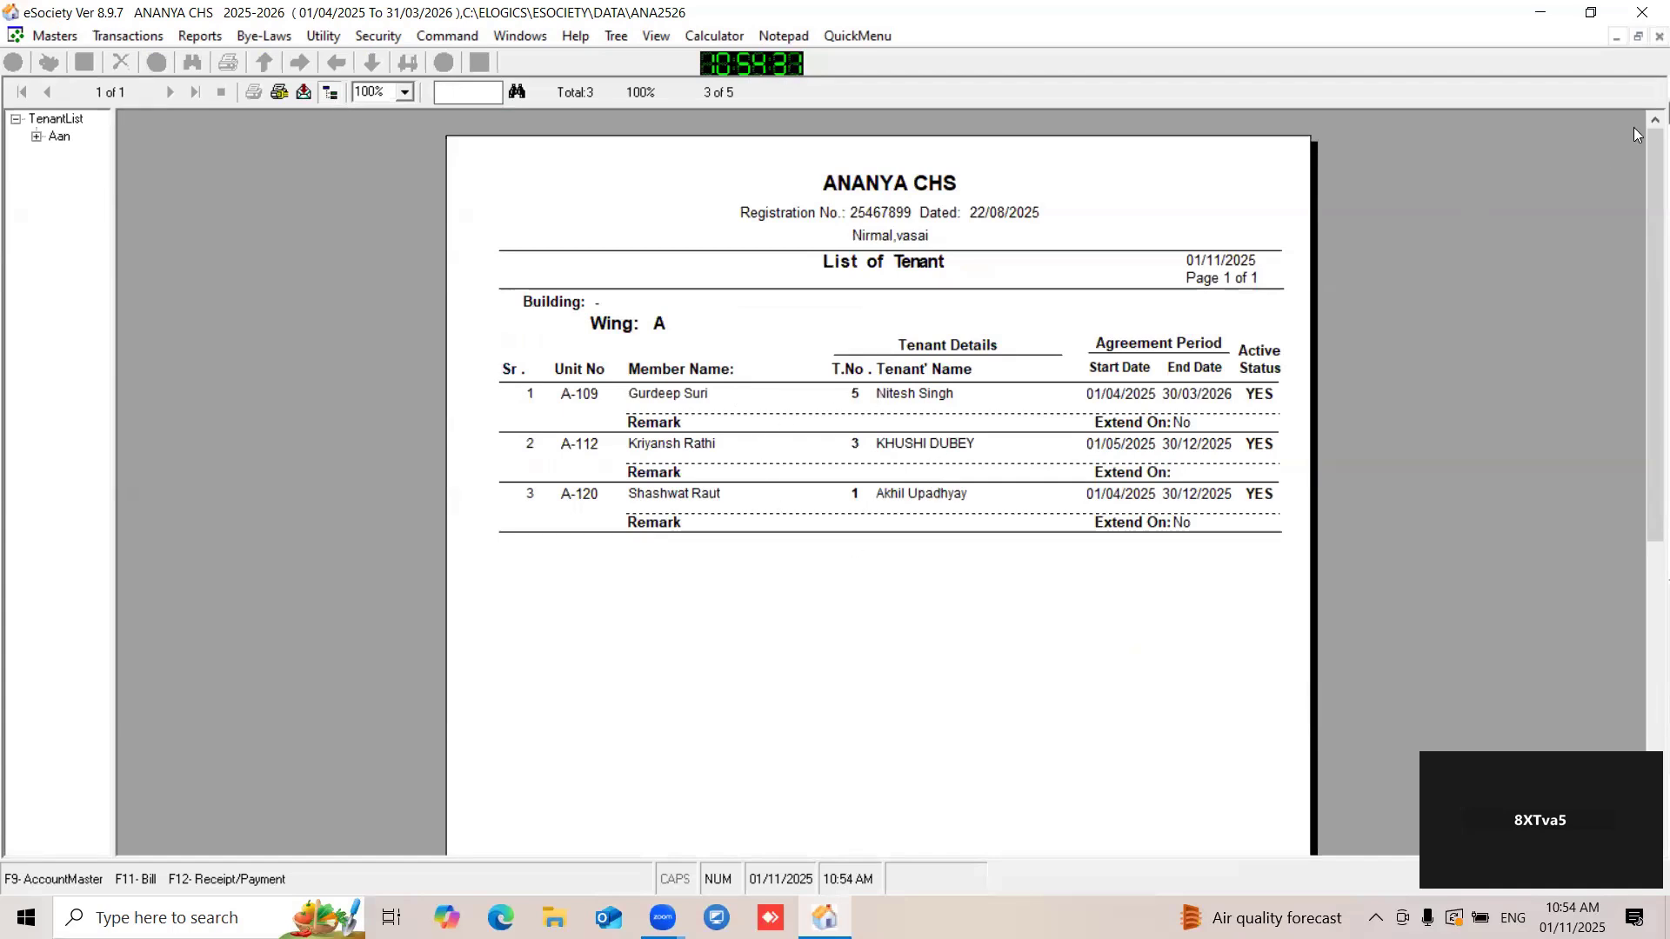
click(1659, 35)
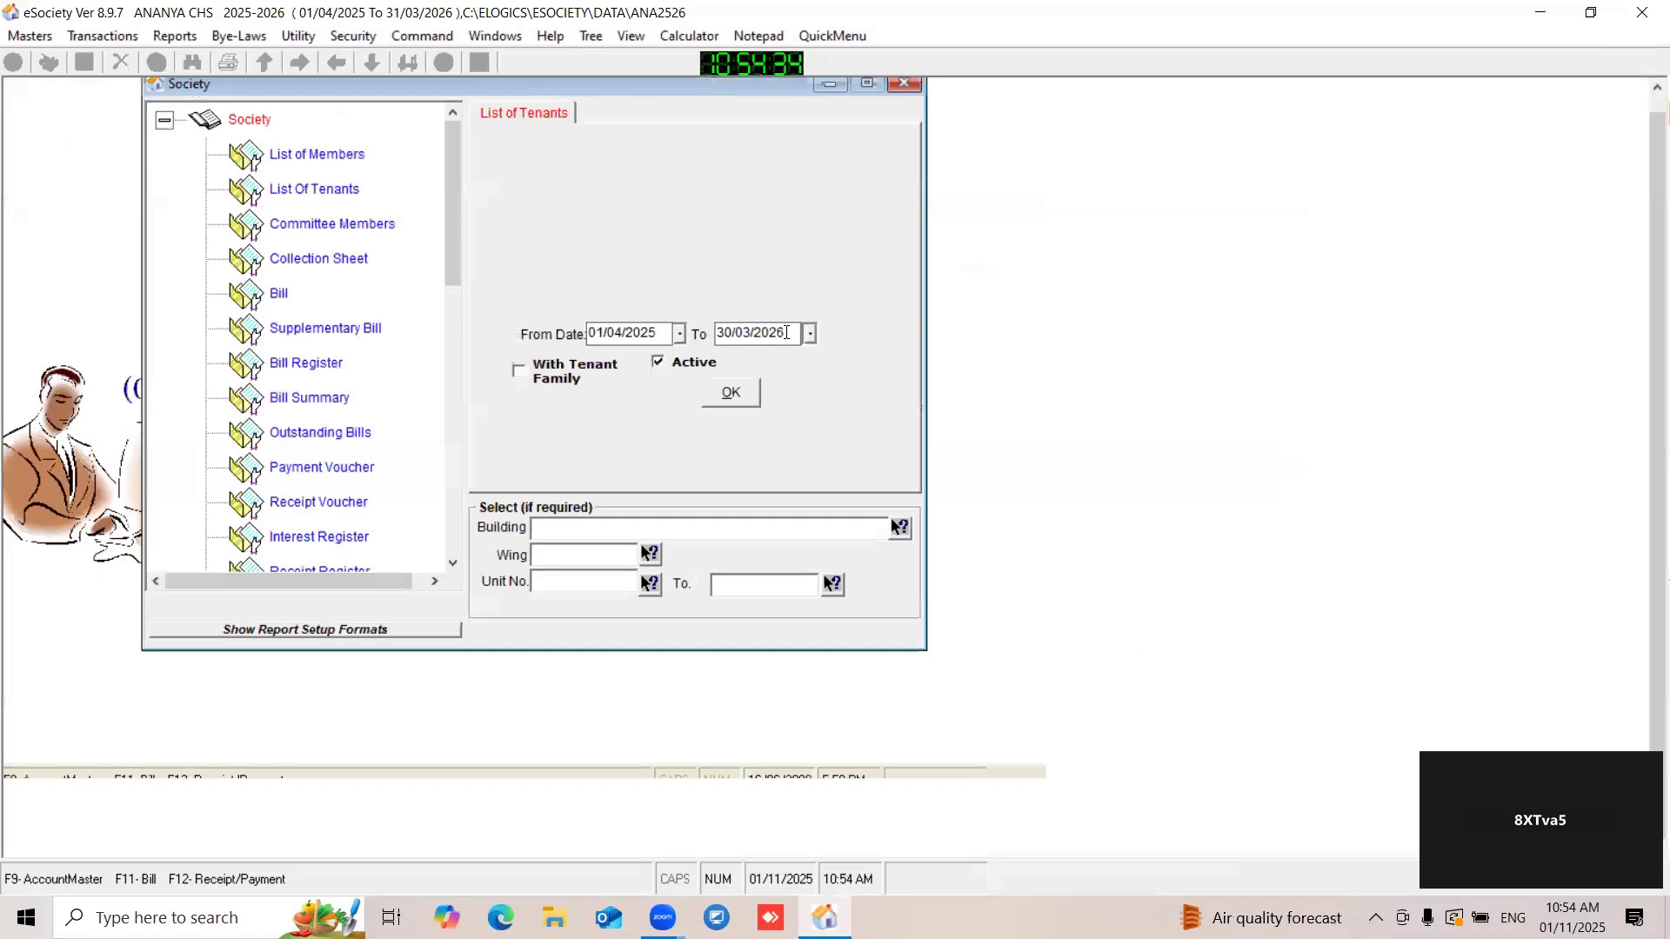
- Generate the tenant list without the active-only filter, and close the report and the society reports window
click(672, 365)
click(724, 394)
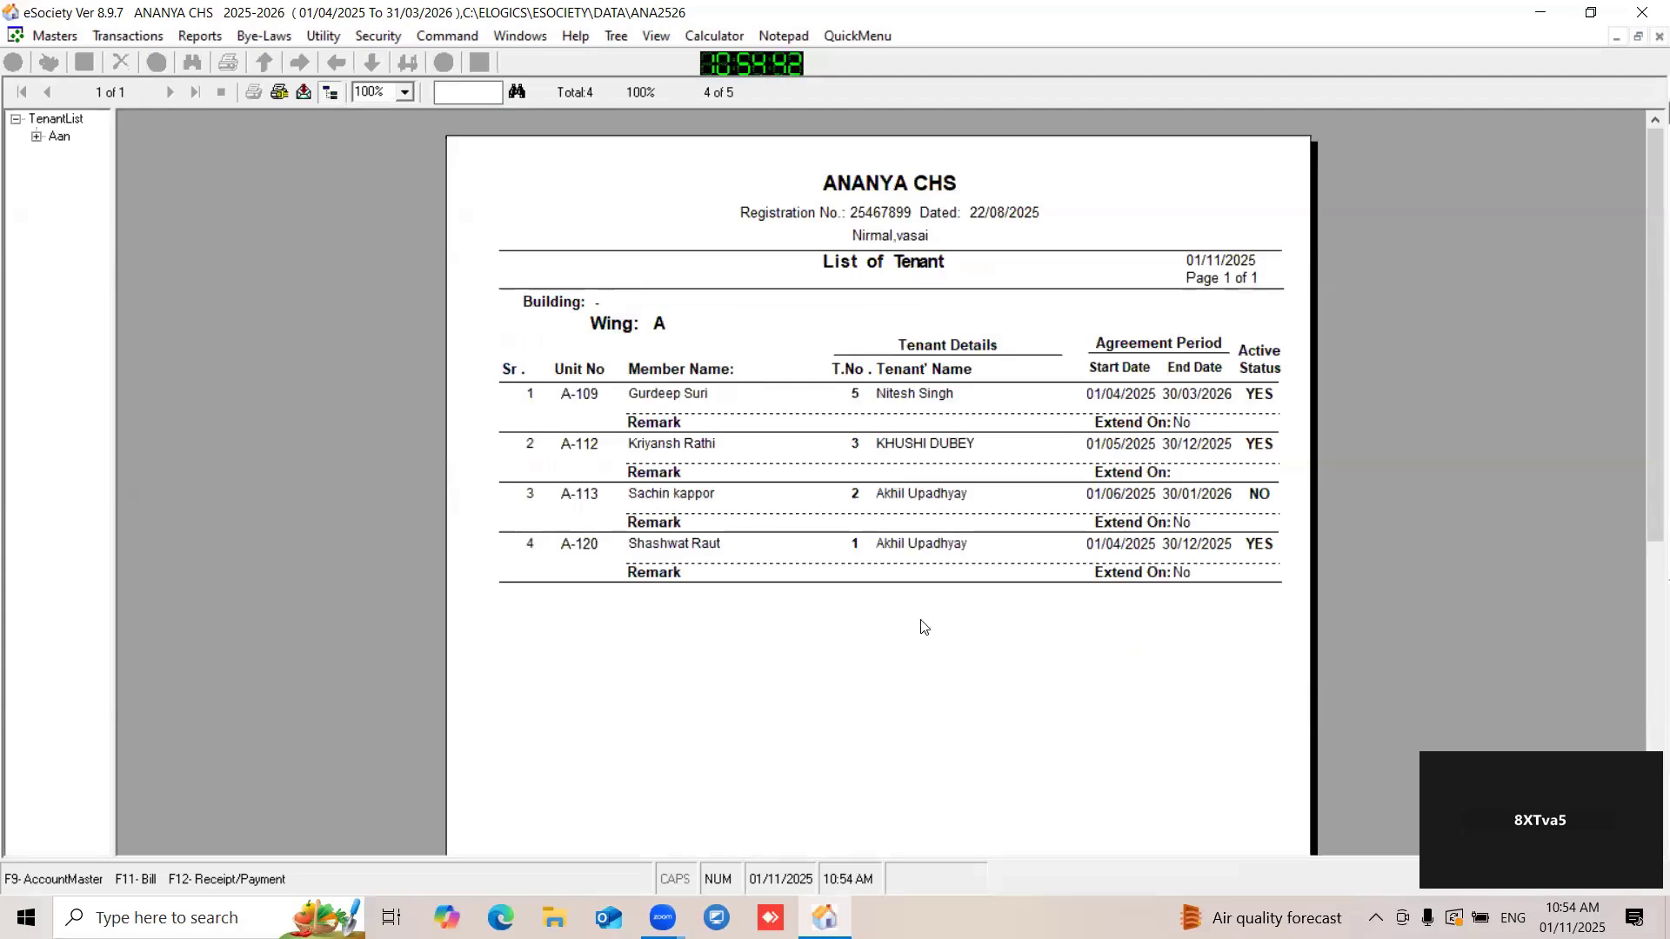
click(1659, 37)
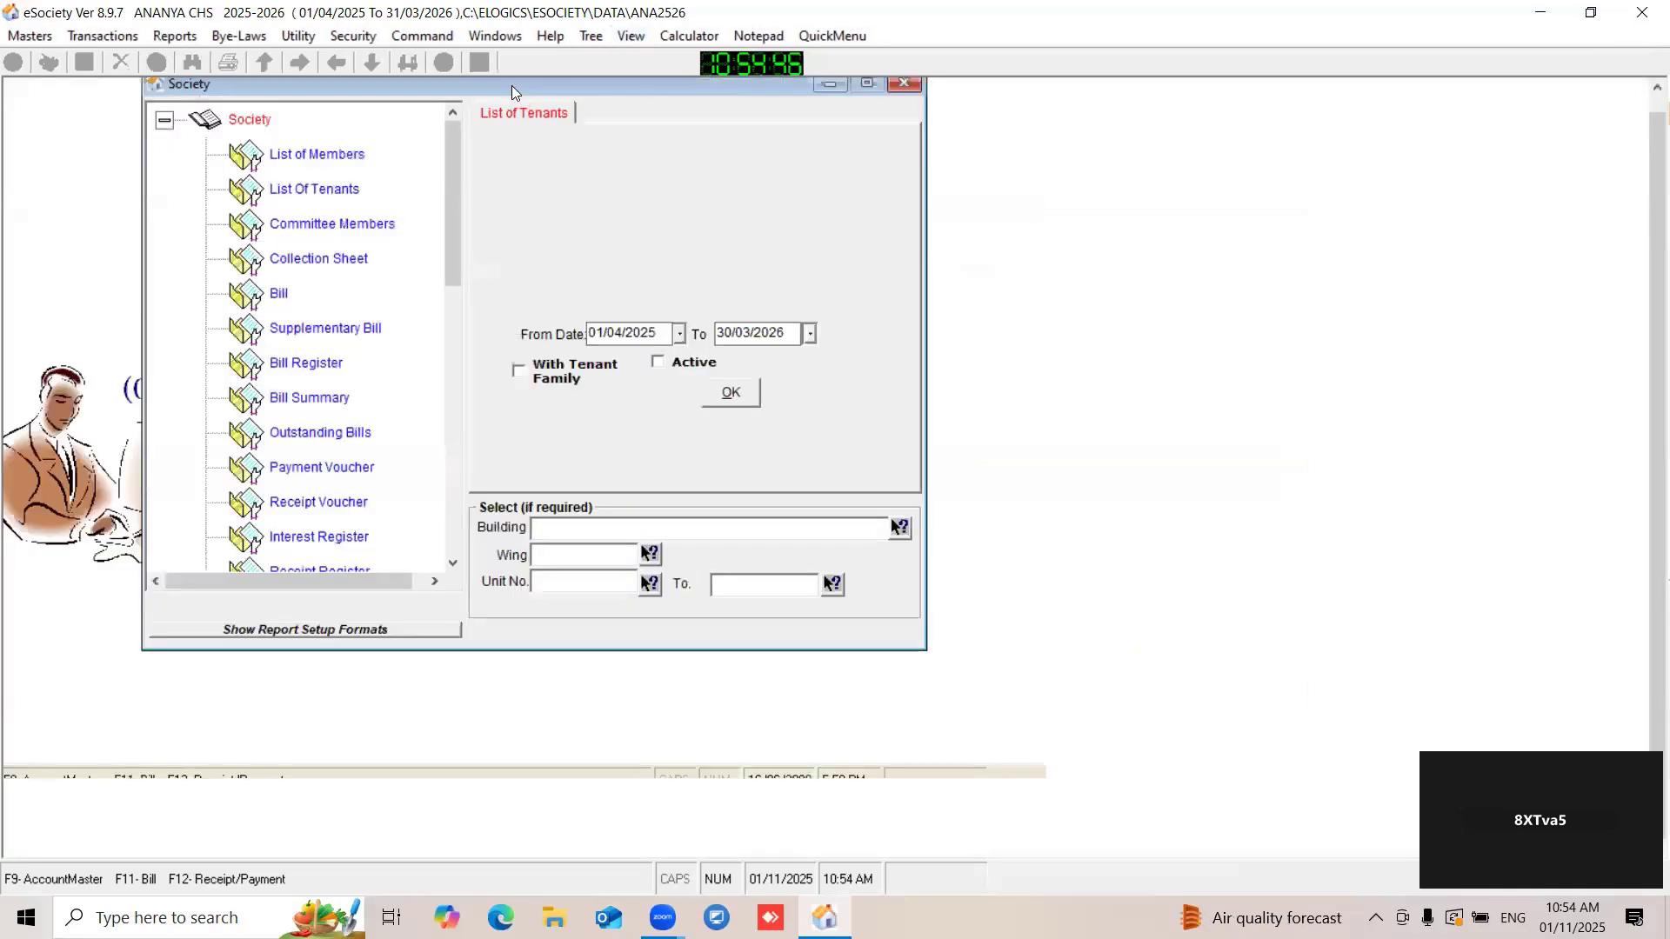
drag(511, 92, 522, 105)
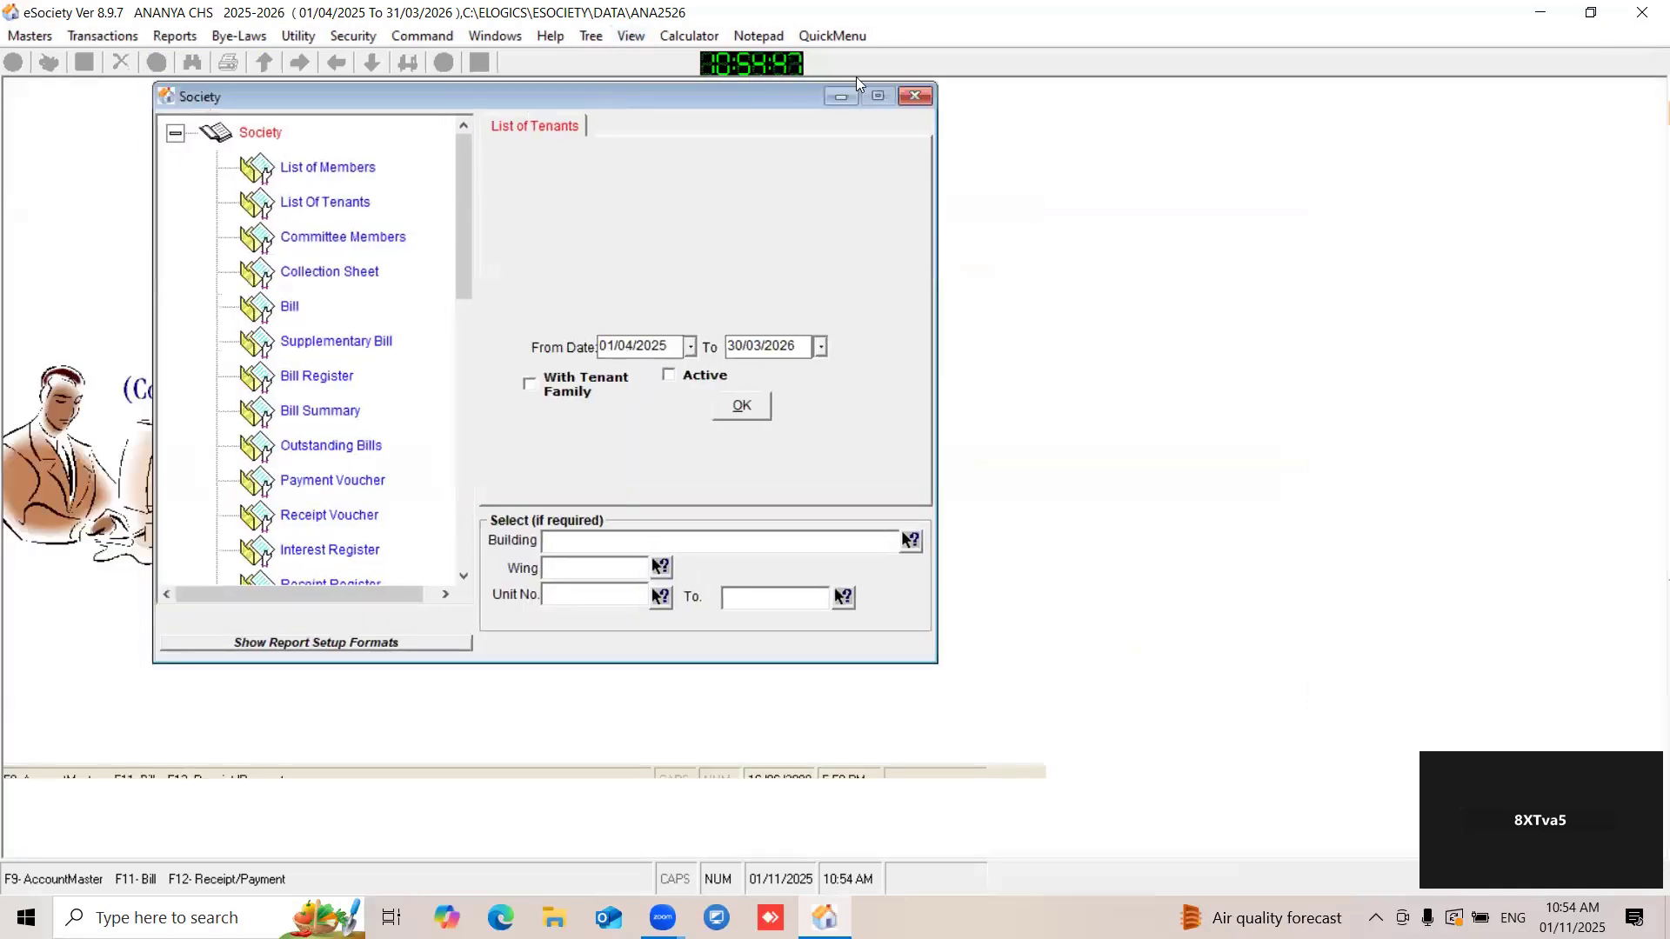
click(913, 97)
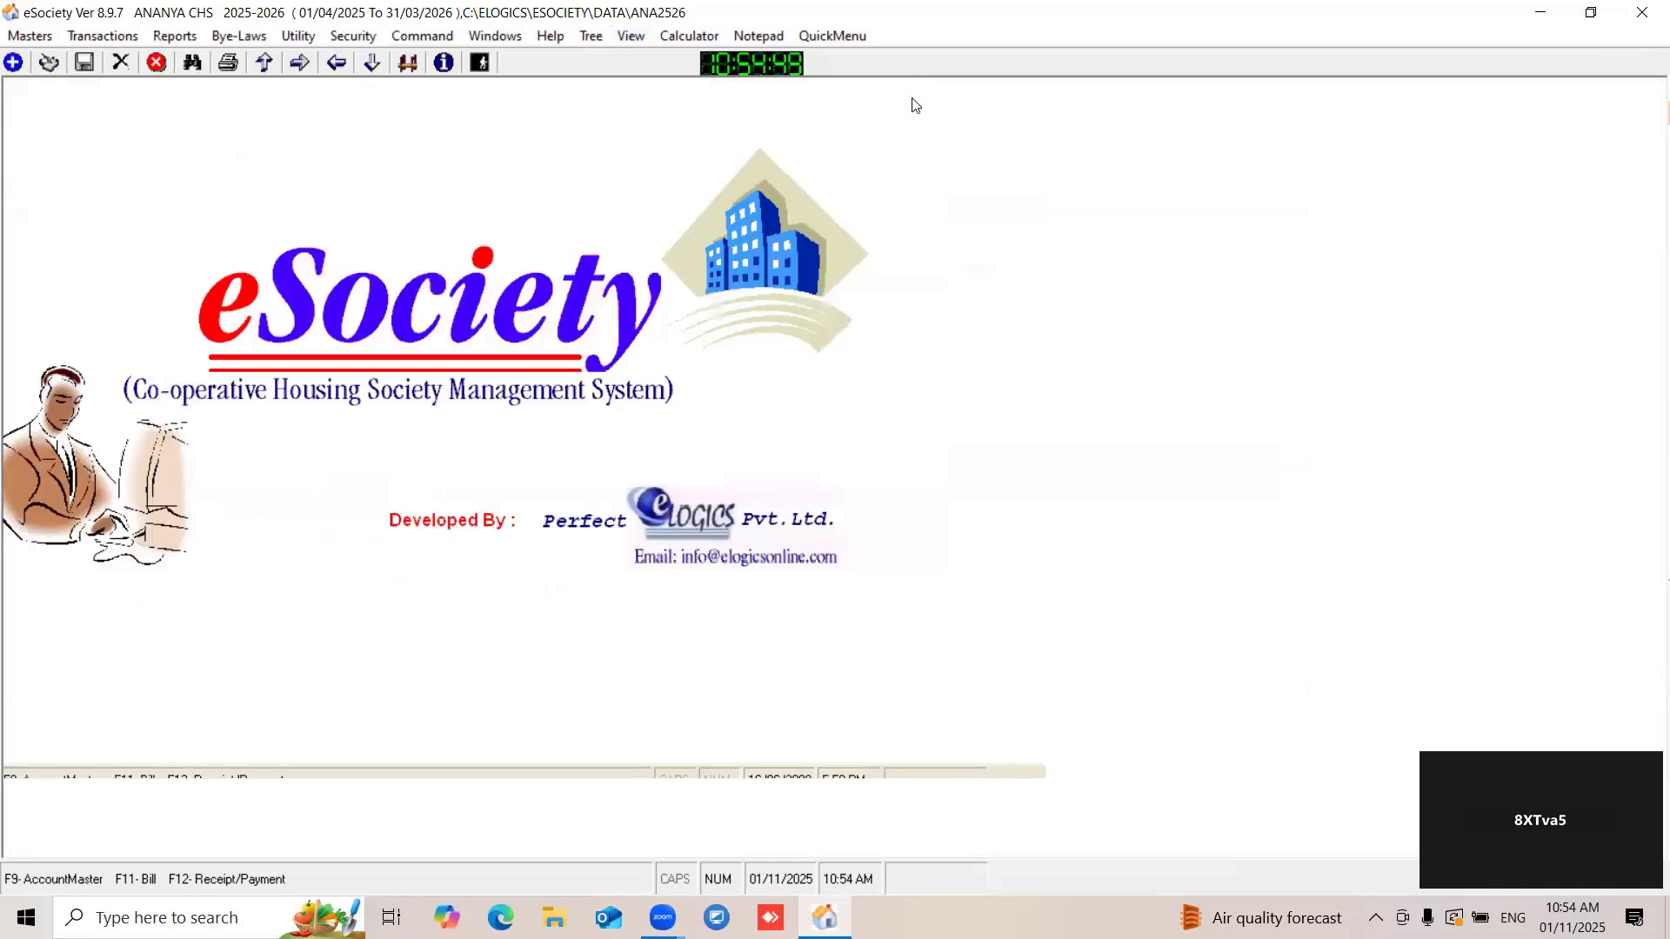
- Open the Tenants Dues-Advance report options among the accounts reports
click(176, 36)
click(195, 59)
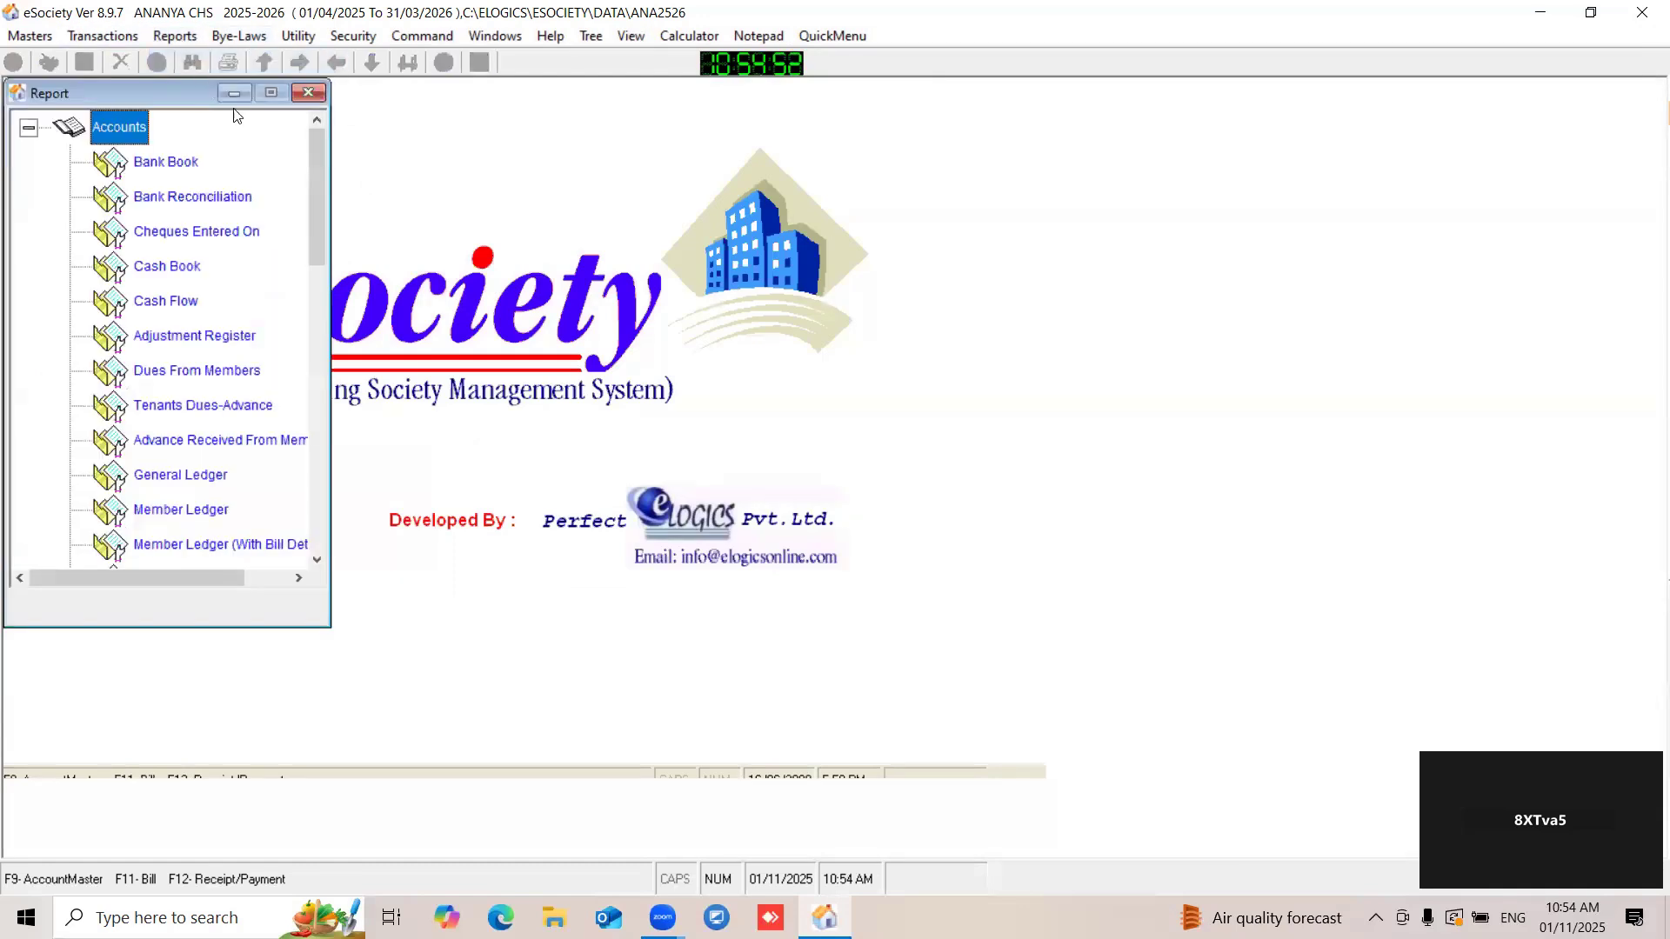
drag(188, 94, 278, 118)
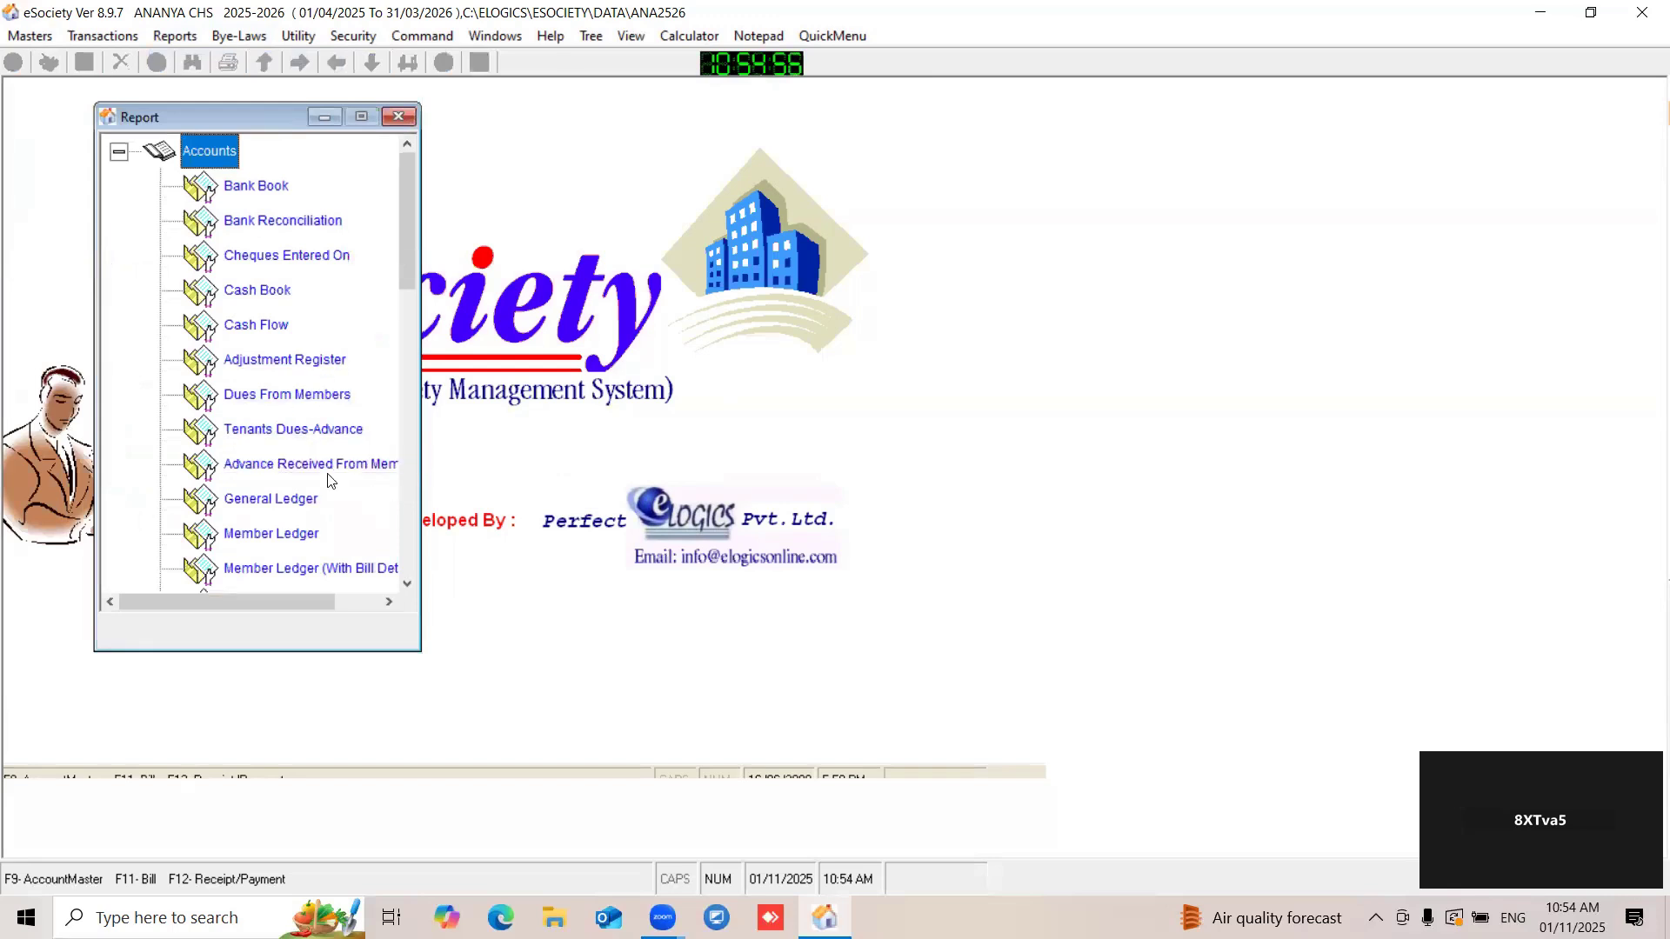
double_click(295, 437)
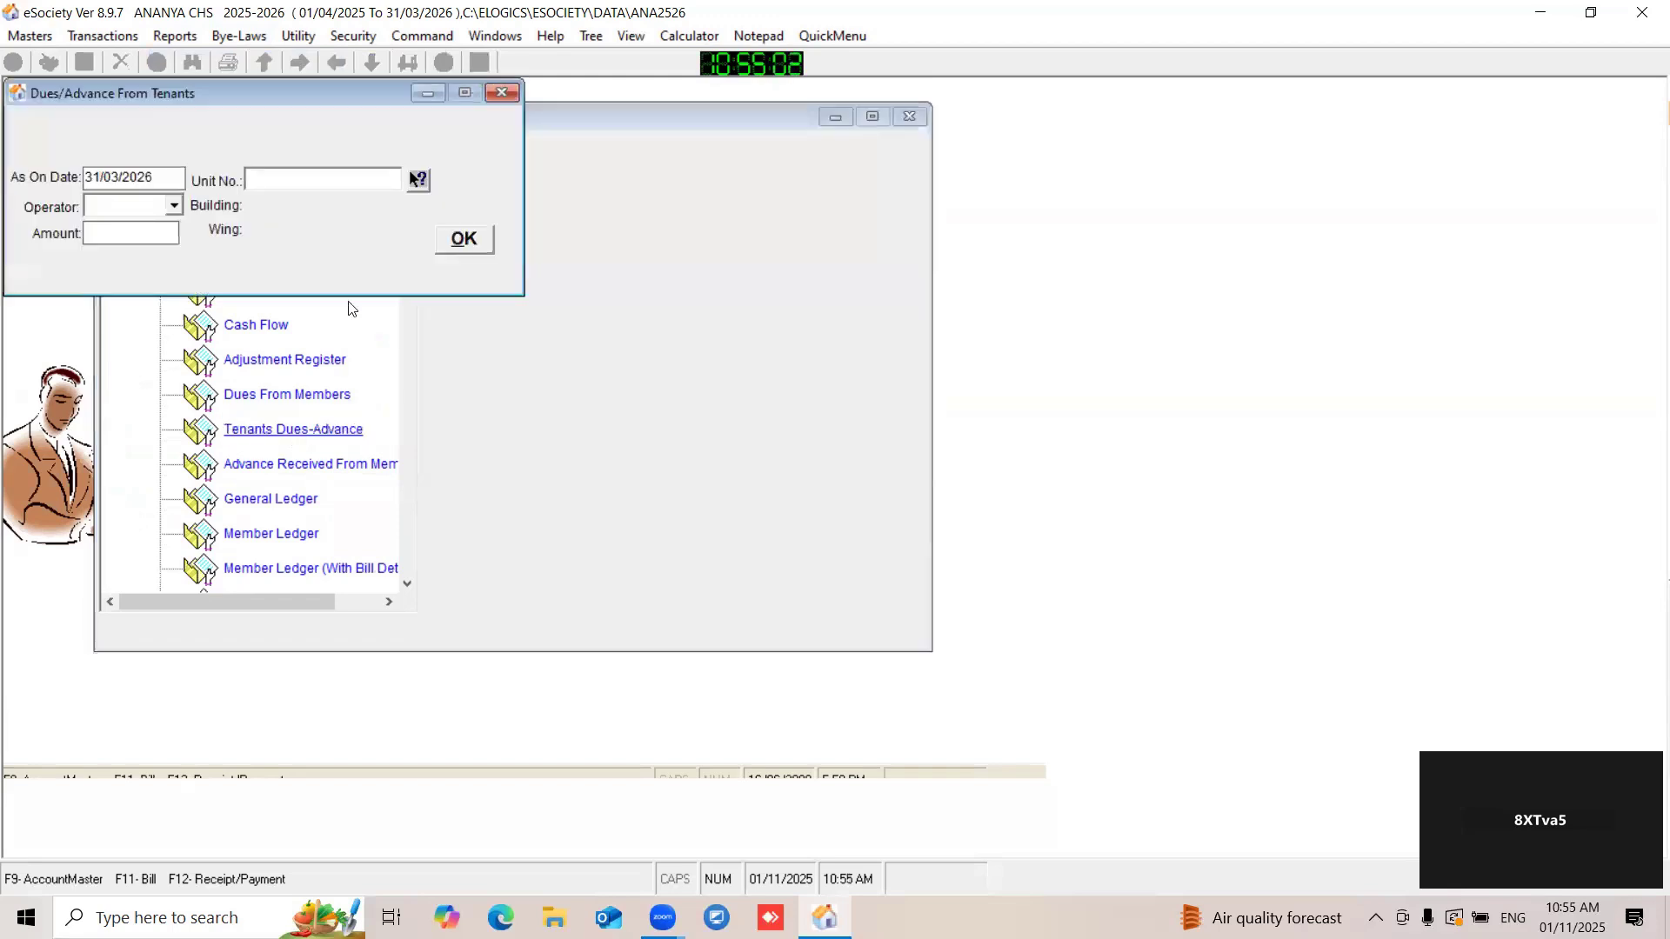
drag(220, 94, 423, 183)
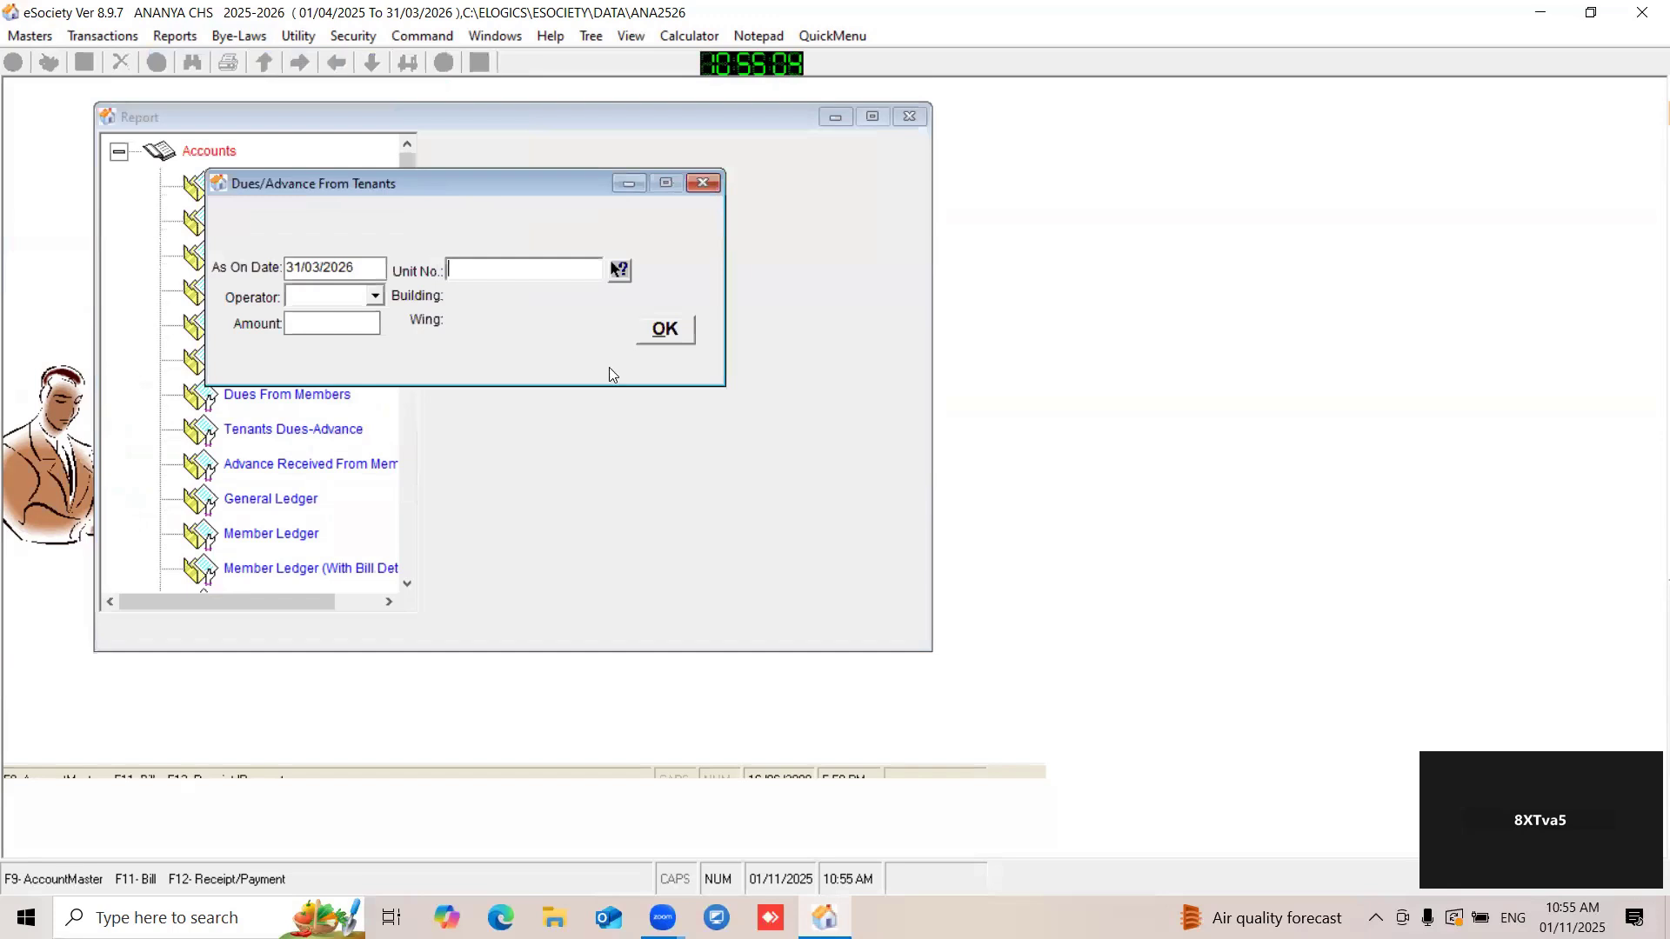